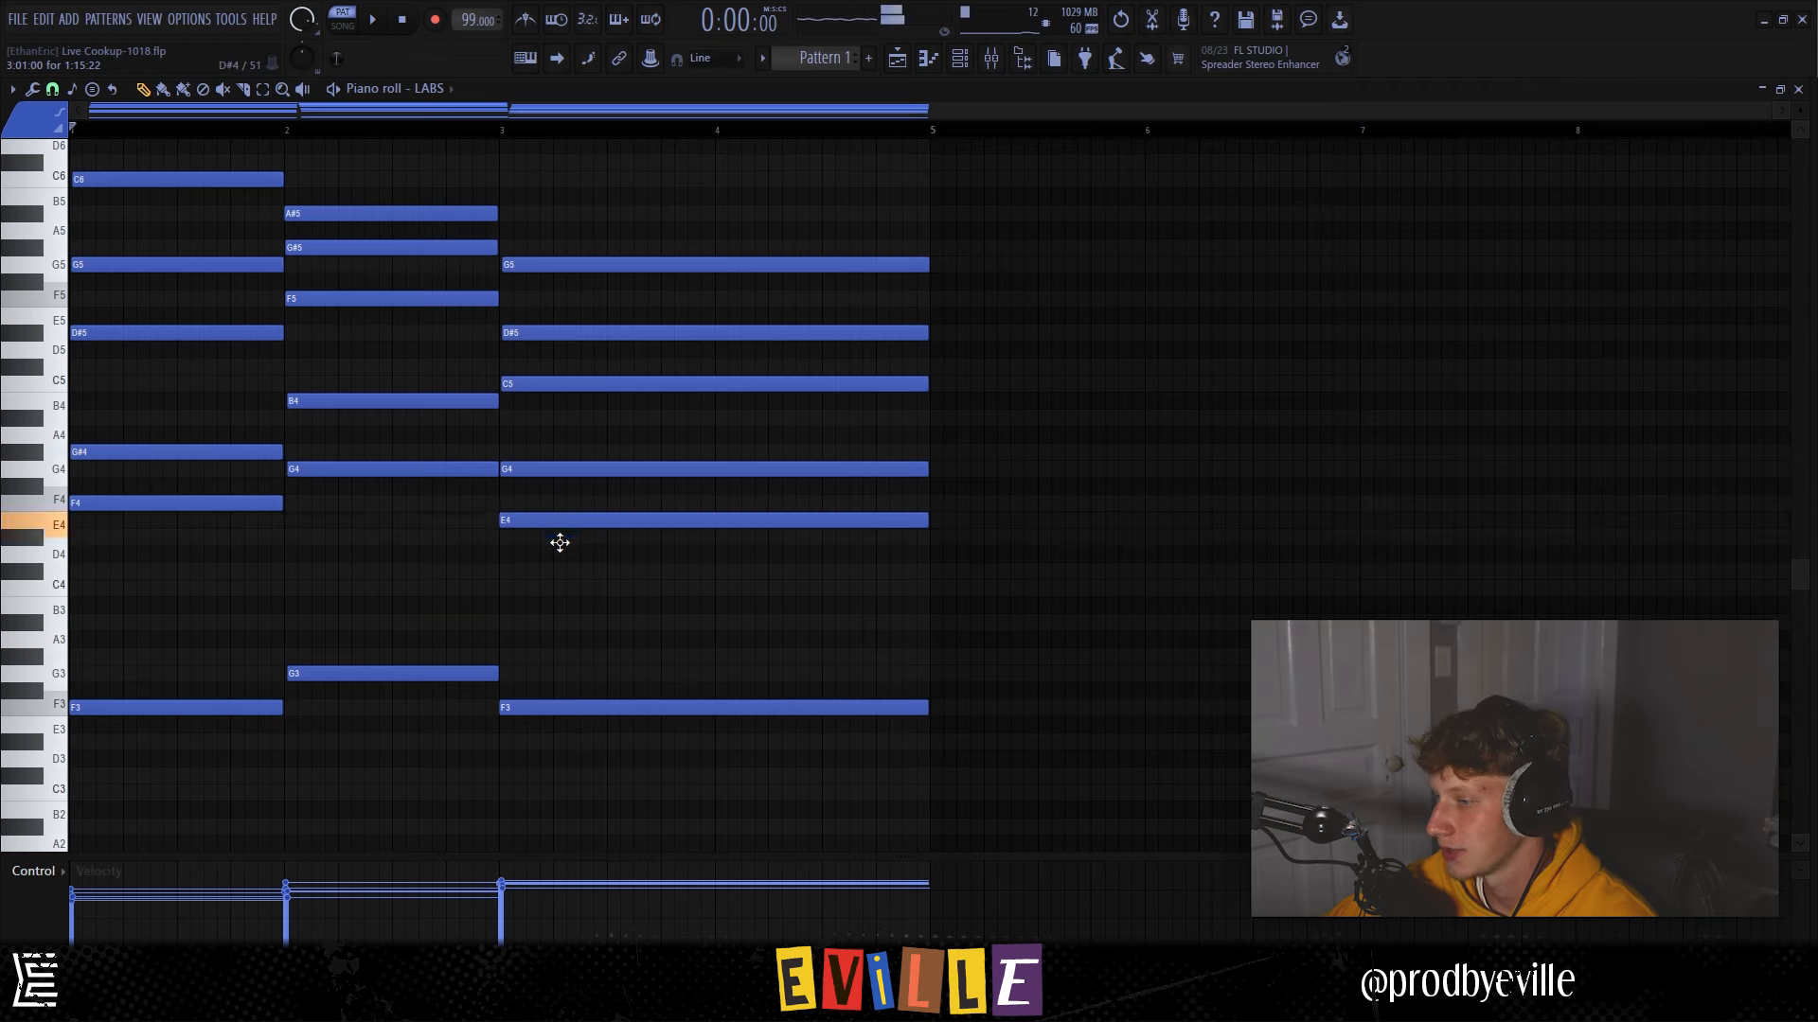
Move the third chord's F3 note down to C3 and its E4 note down to C4.
{"action": "left_click_drag", "start_coordinate": [538, 708], "coordinate": [540, 791]}
{"action": "left_click_drag", "start_coordinate": [564, 554], "coordinate": [556, 601]}
{"action": "left_click", "coordinate": [511, 516]}
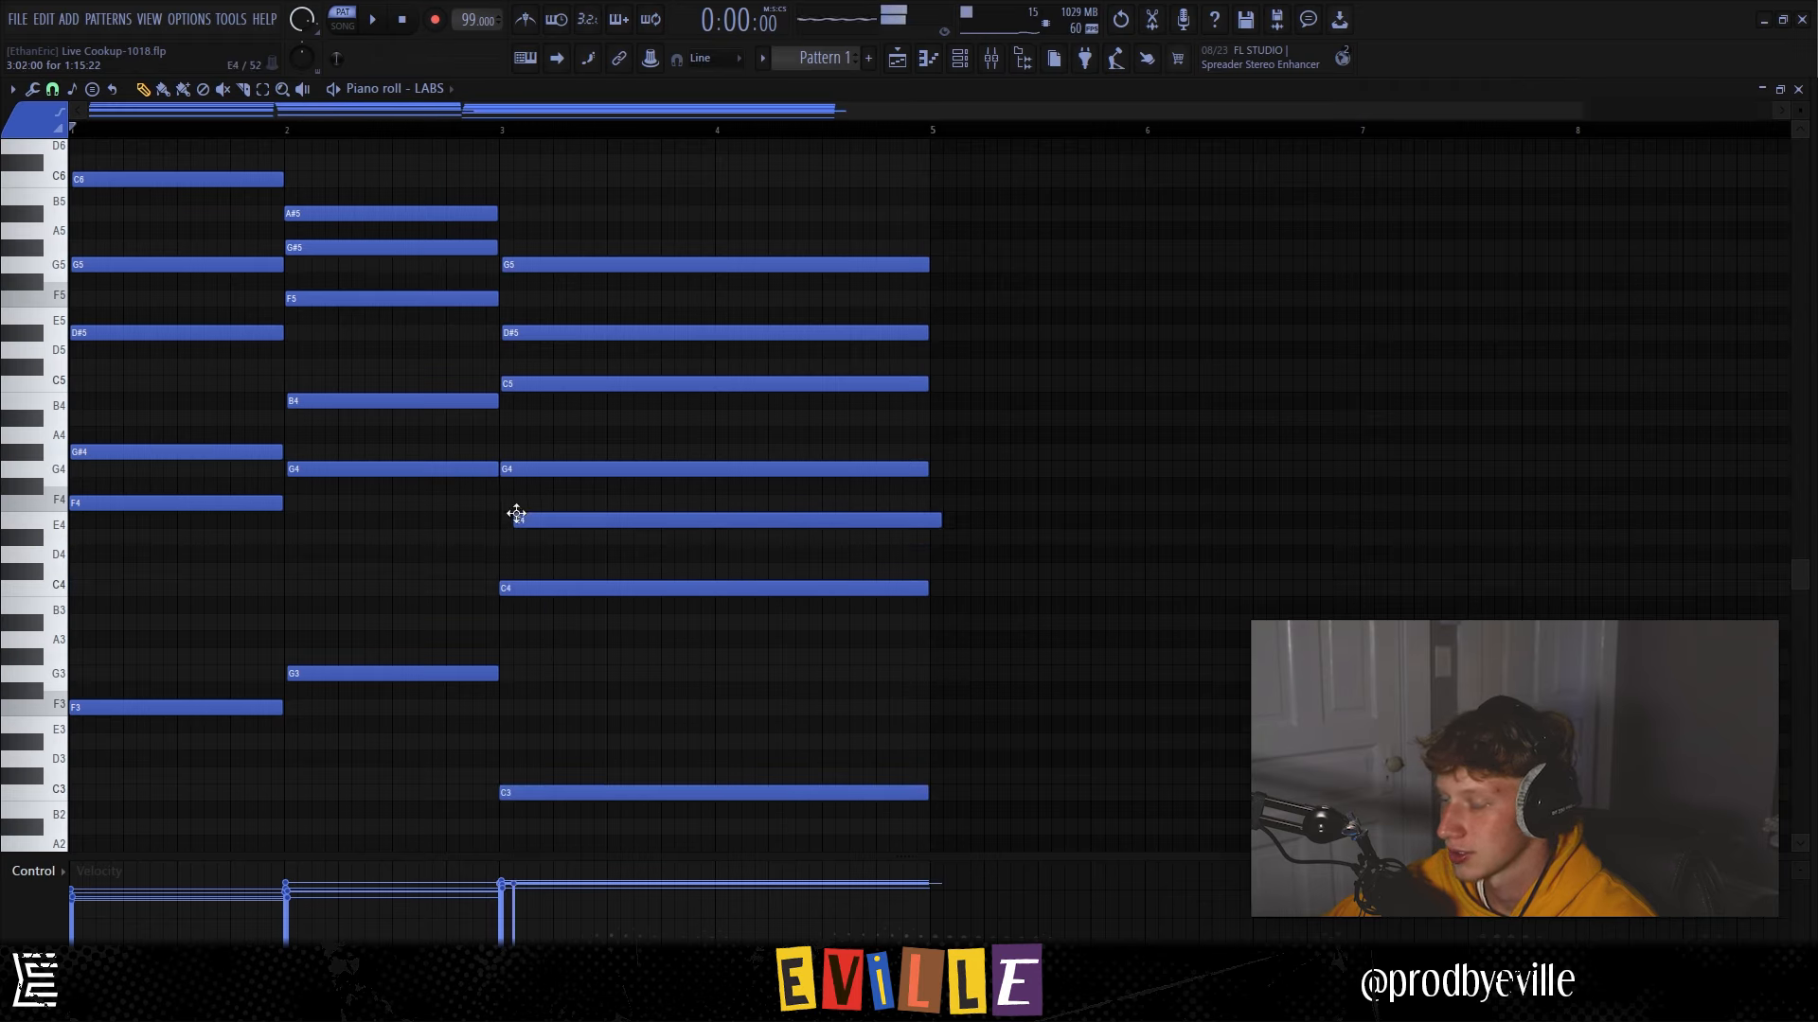
{"action": "right_click", "coordinate": [511, 516]}
Replace the LABS instrument on the chord channel with the mul - synth key - pleasure sample.
{"action": "left_click", "coordinate": [346, 131]}
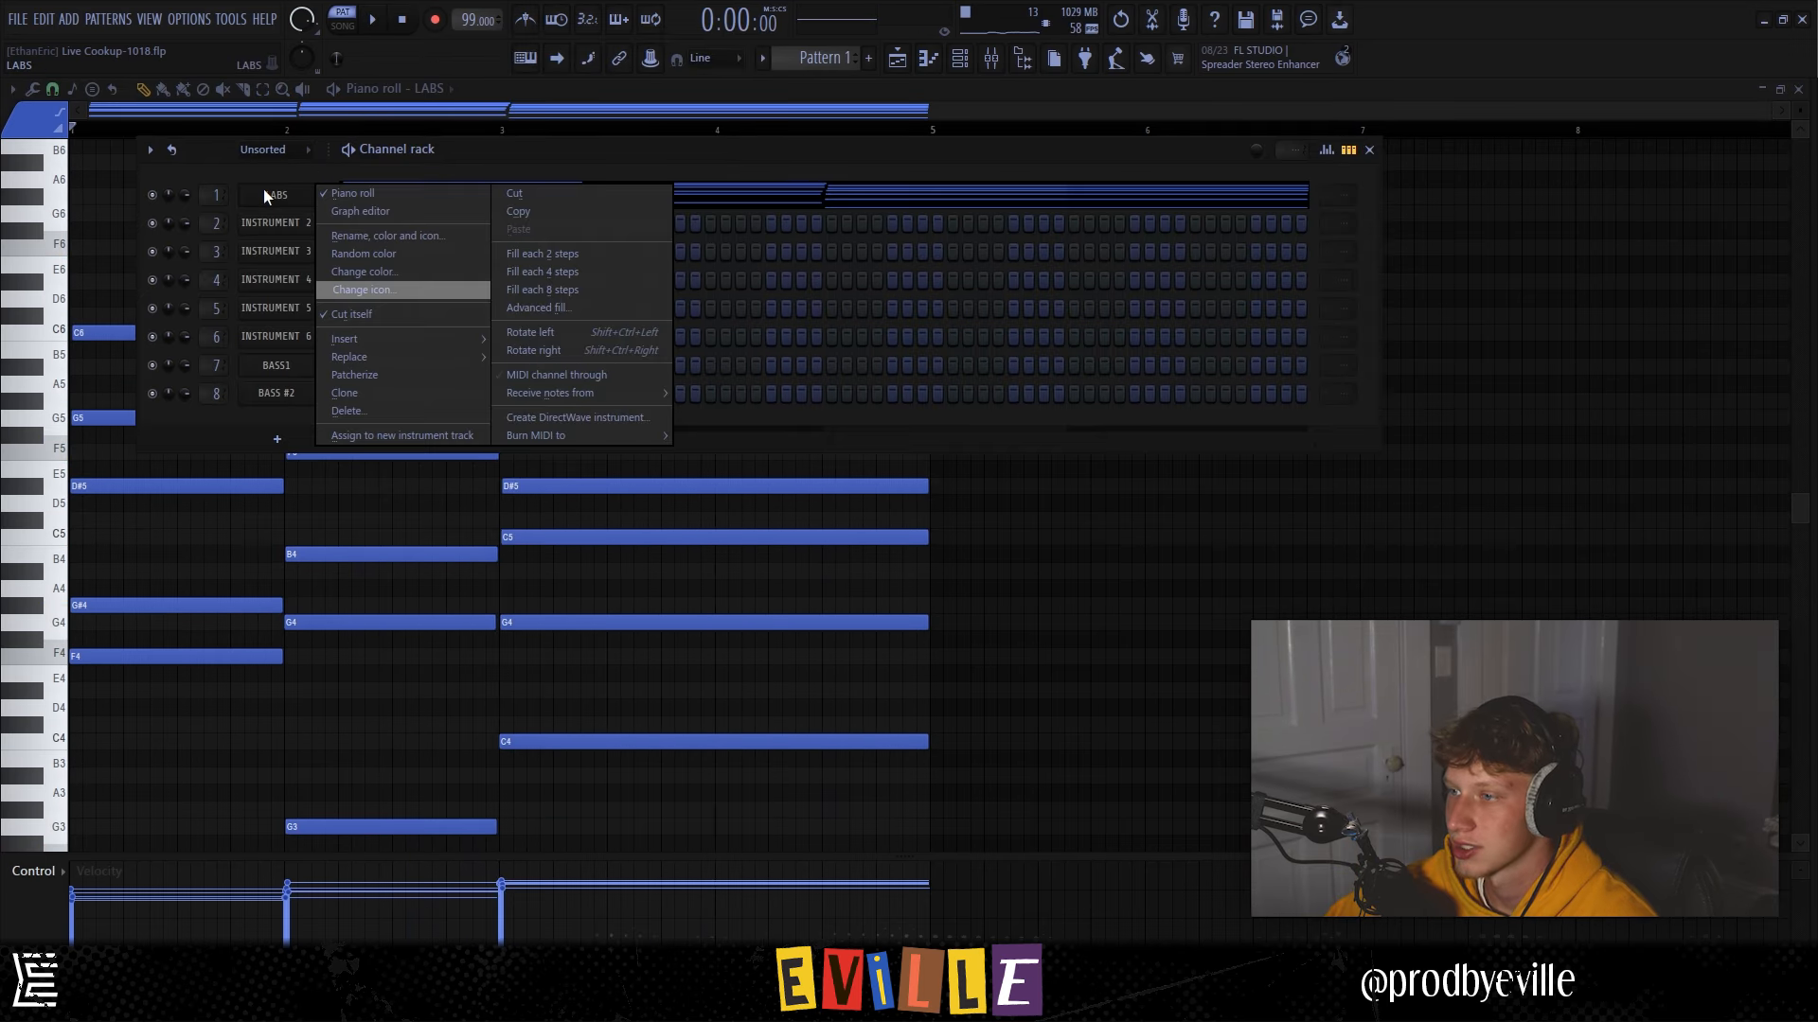
{"action": "left_click", "coordinate": [265, 191]}
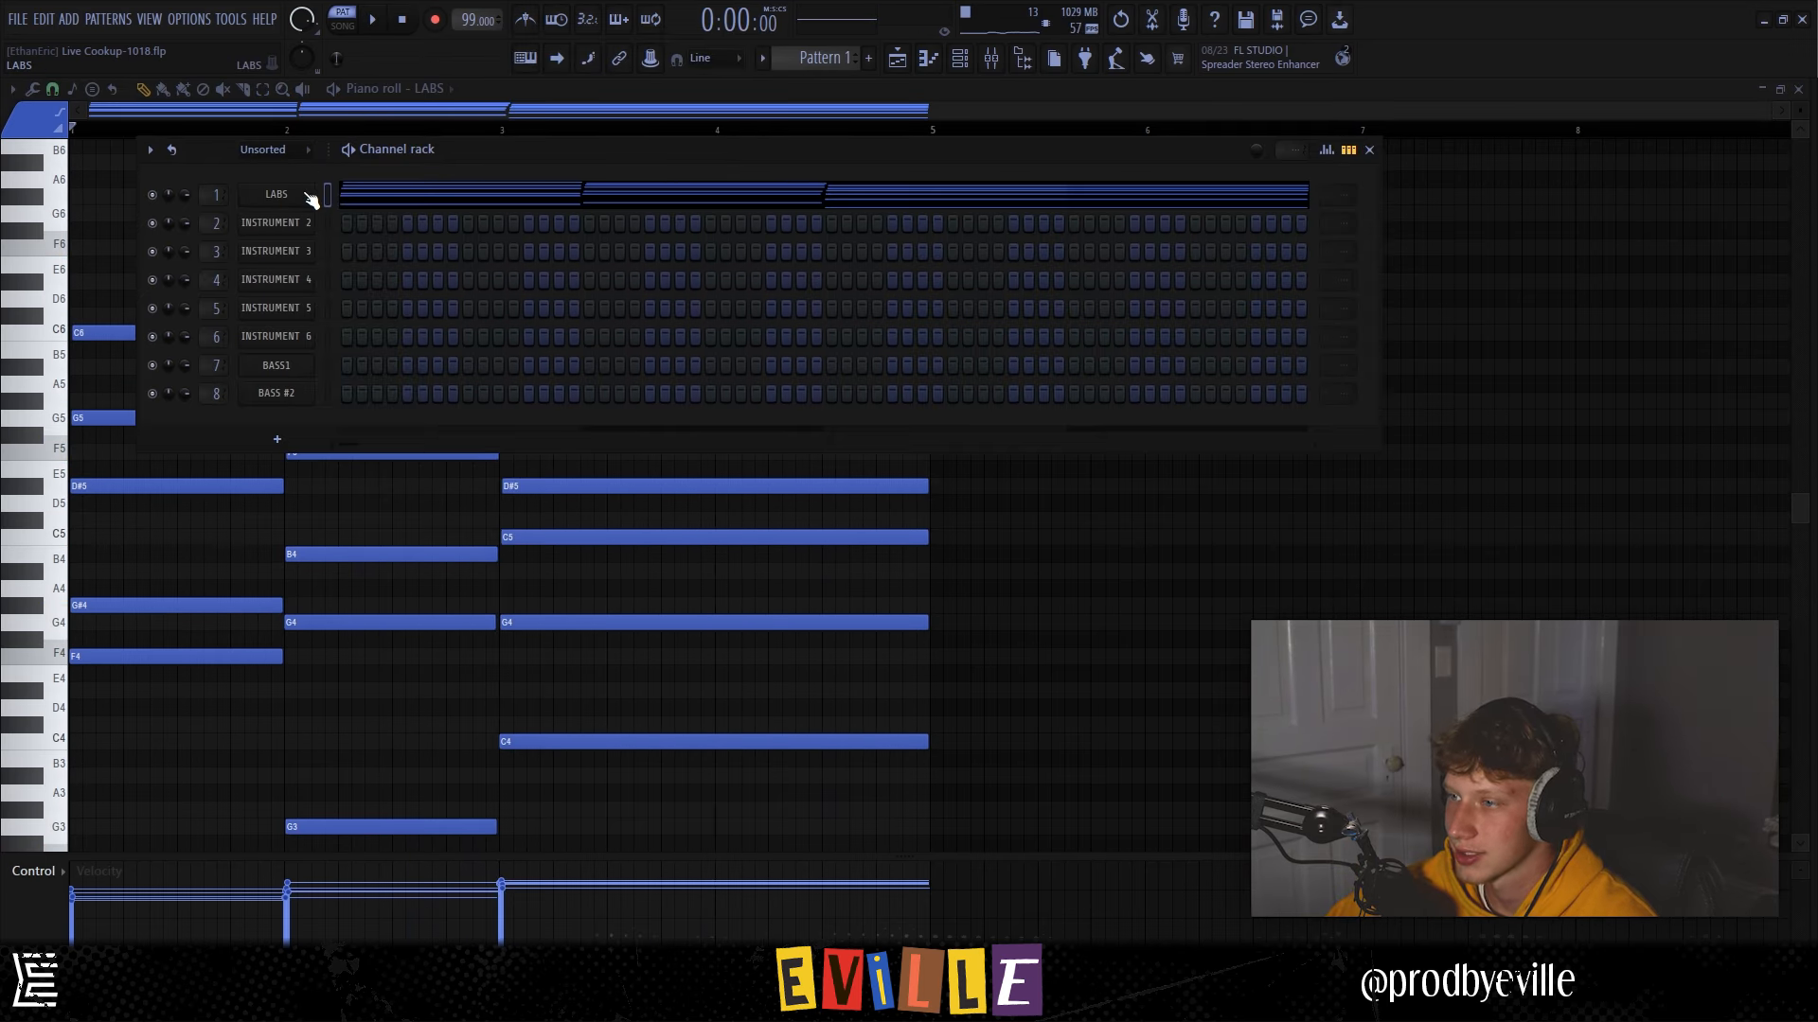
{"action": "right_click", "coordinate": [312, 199]}
{"action": "mouse_move", "coordinate": [408, 356]}
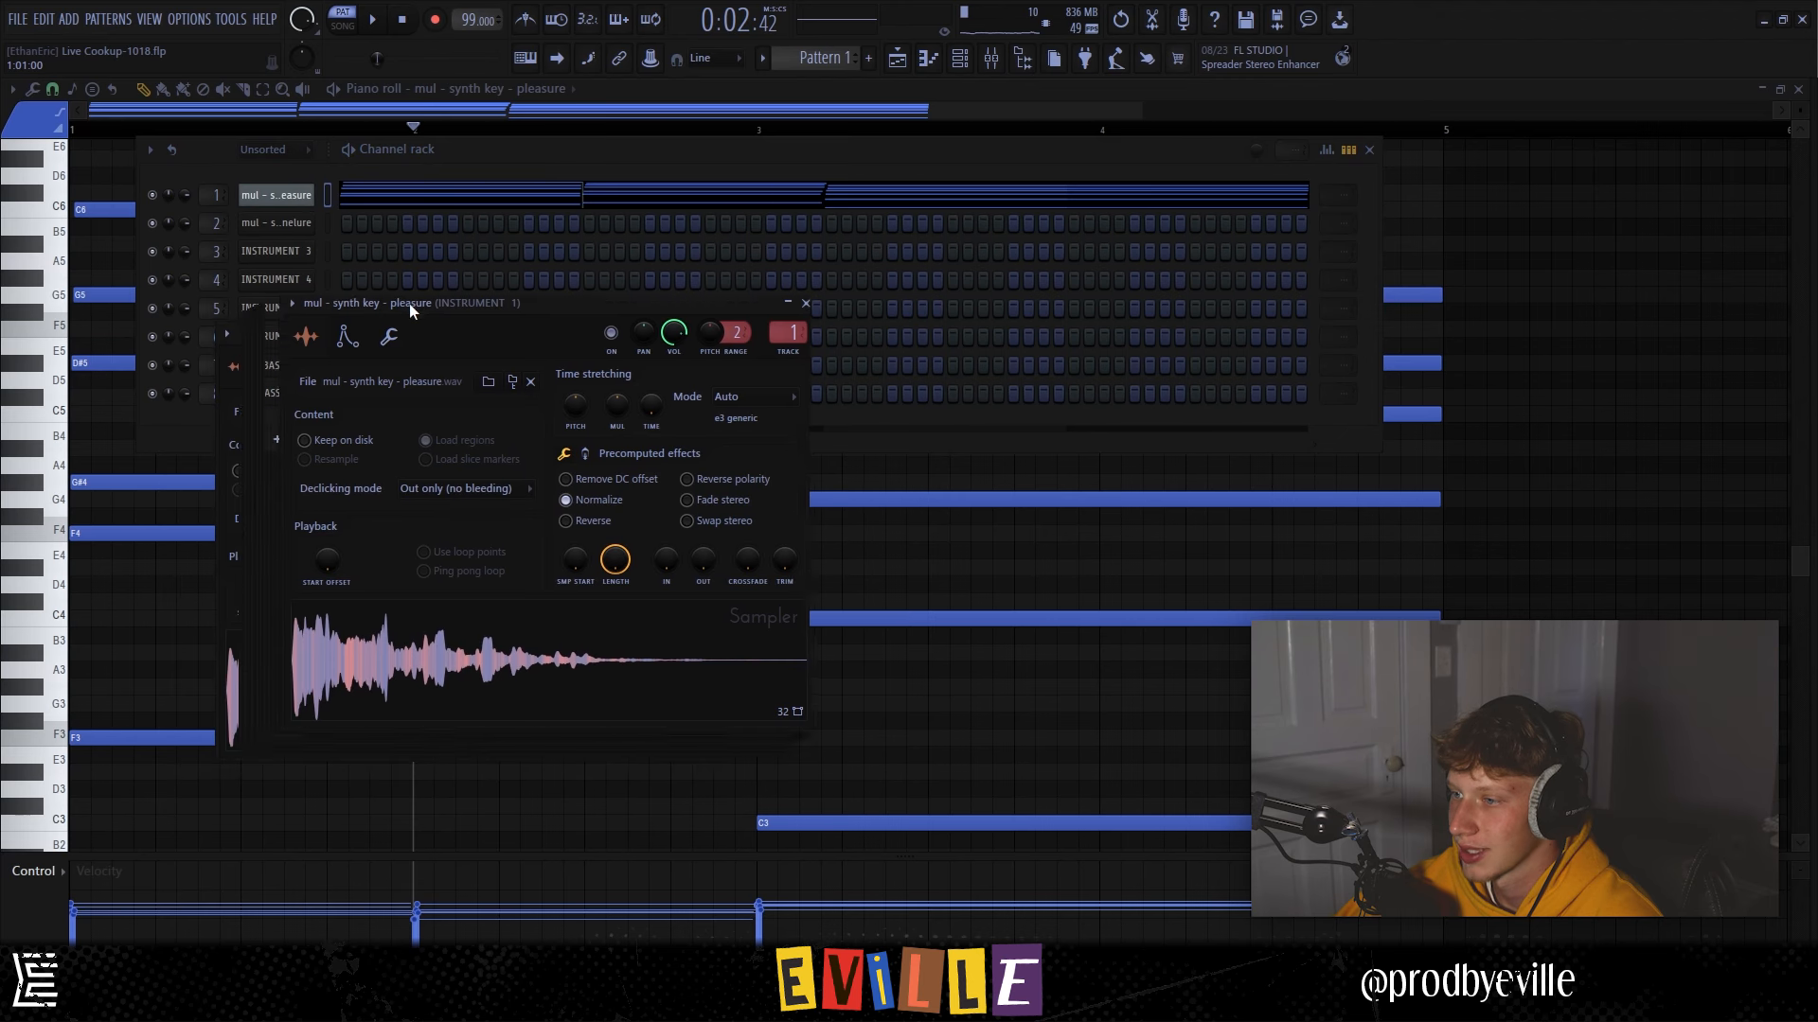
Look through the mul one-shots around synth key - pleasure and play back the chord progression.
{"action": "mouse_move", "coordinate": [1576, 550]}
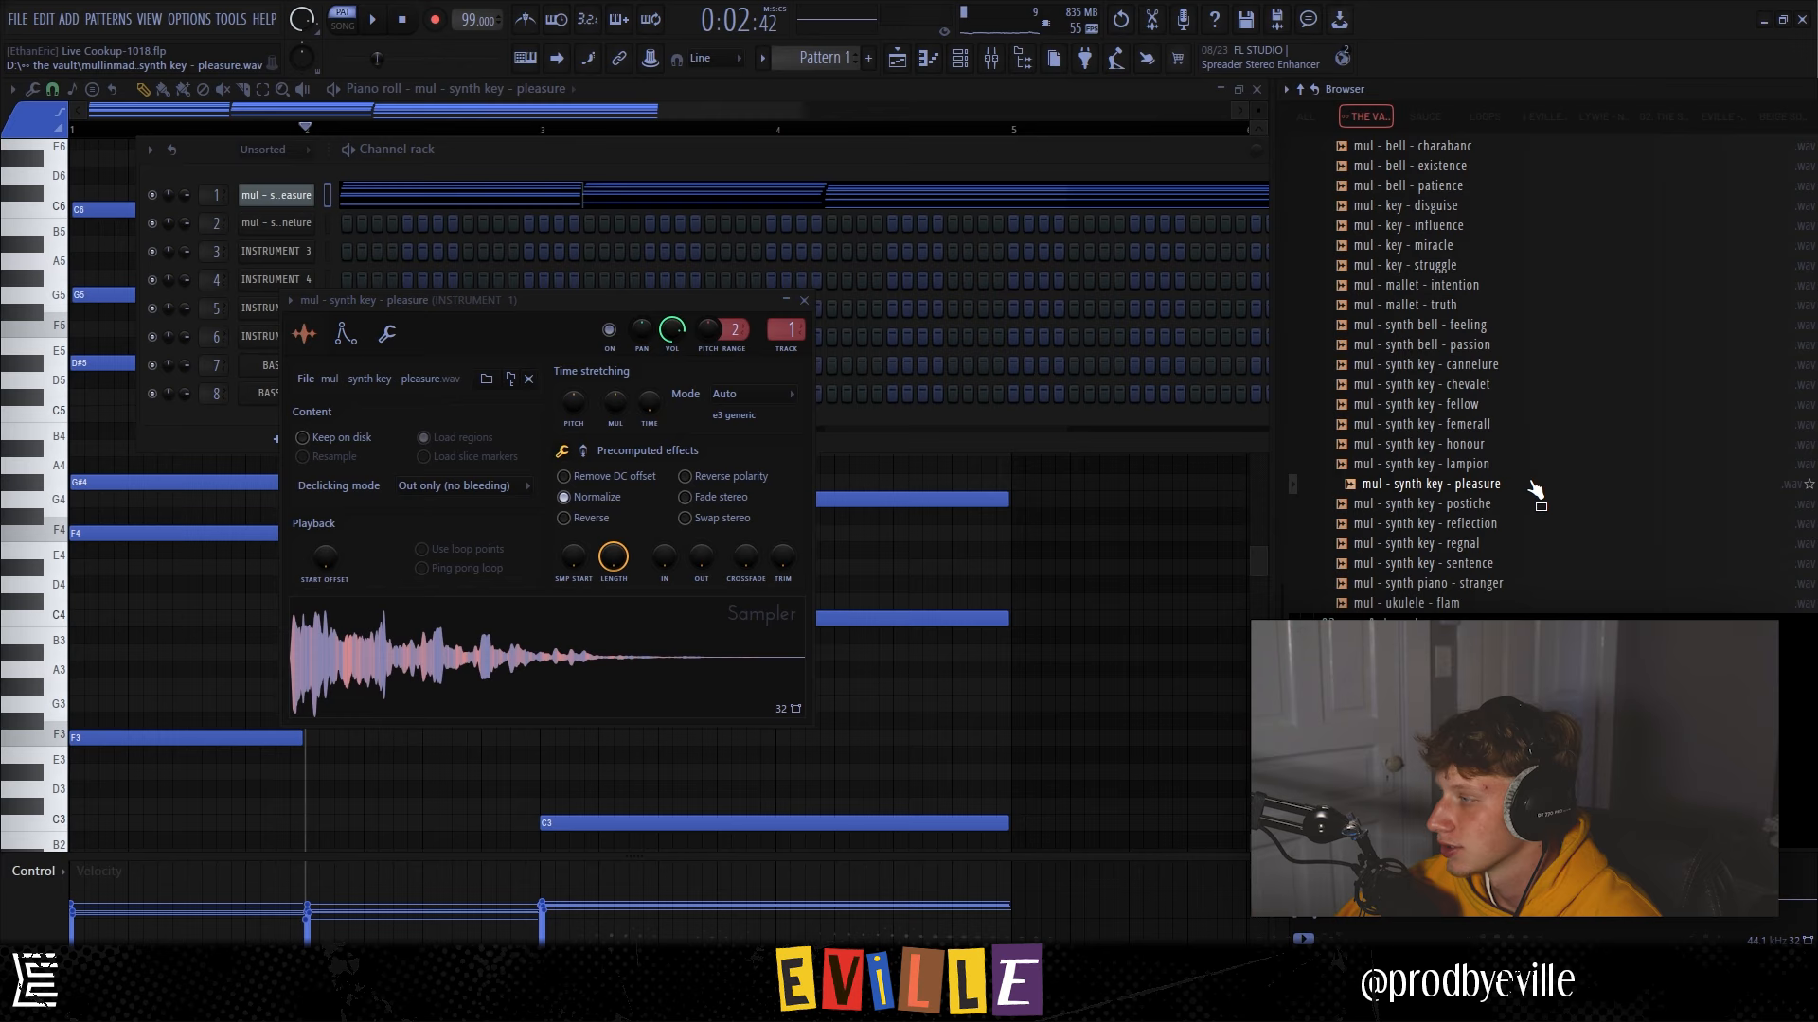
{"action": "scroll", "coordinate": [1515, 464], "scroll_direction": "up", "scroll_amount": 8}
{"action": "scroll", "coordinate": [1514, 511], "scroll_direction": "down", "scroll_amount": 8}
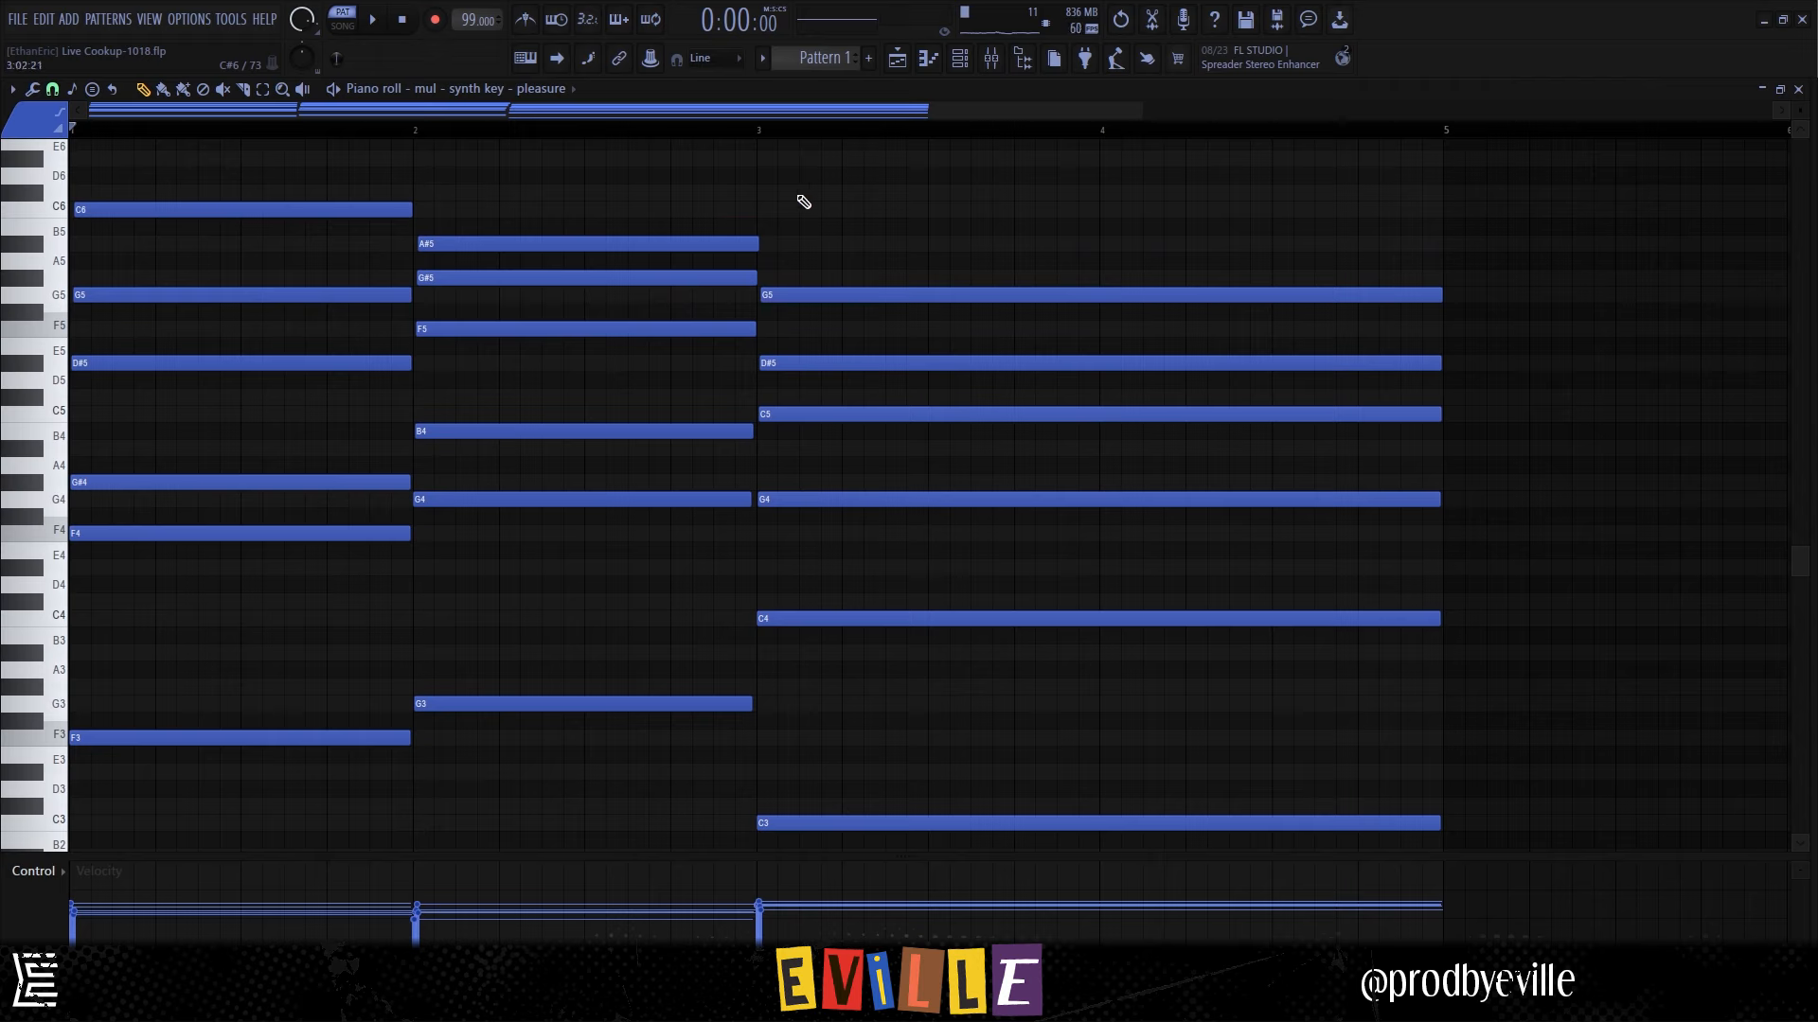
{"action": "key", "text": "space"}
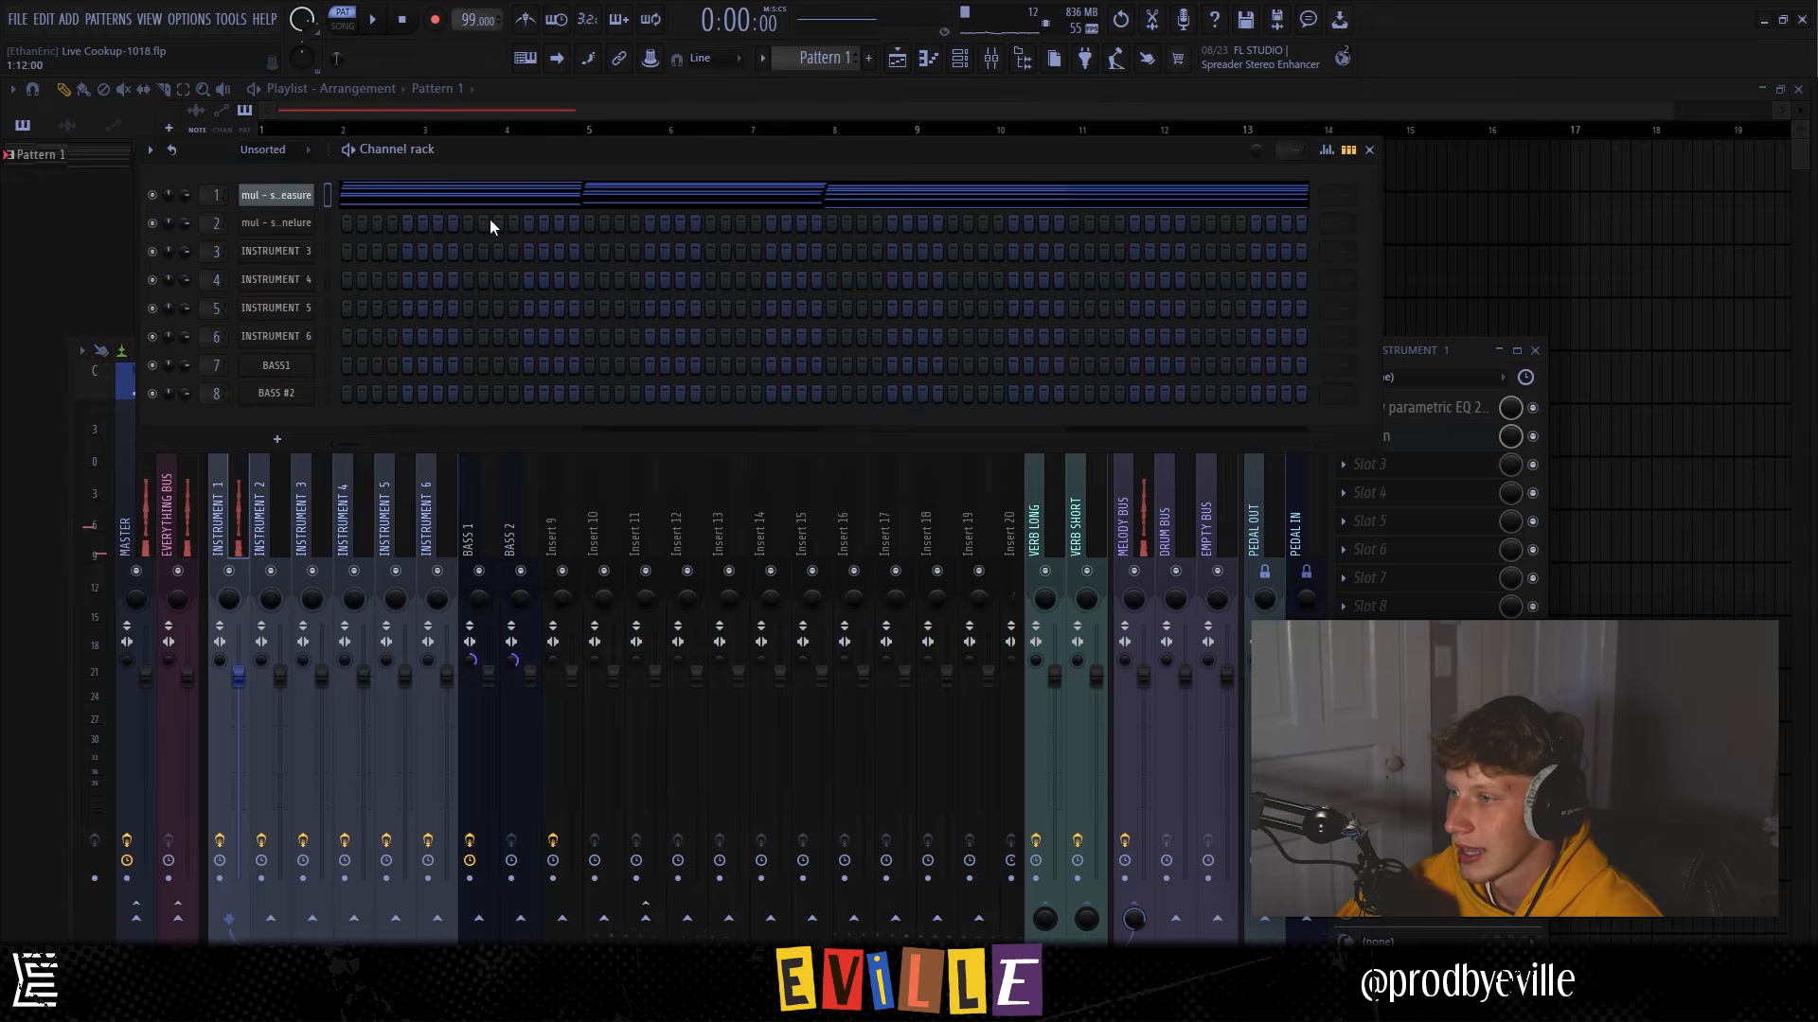
On the INSTRUMENT 1 mixer track, lower the volume, merge the stereo separation to 38% and pan it 26% left.
{"action": "left_click", "coordinate": [223, 192]}
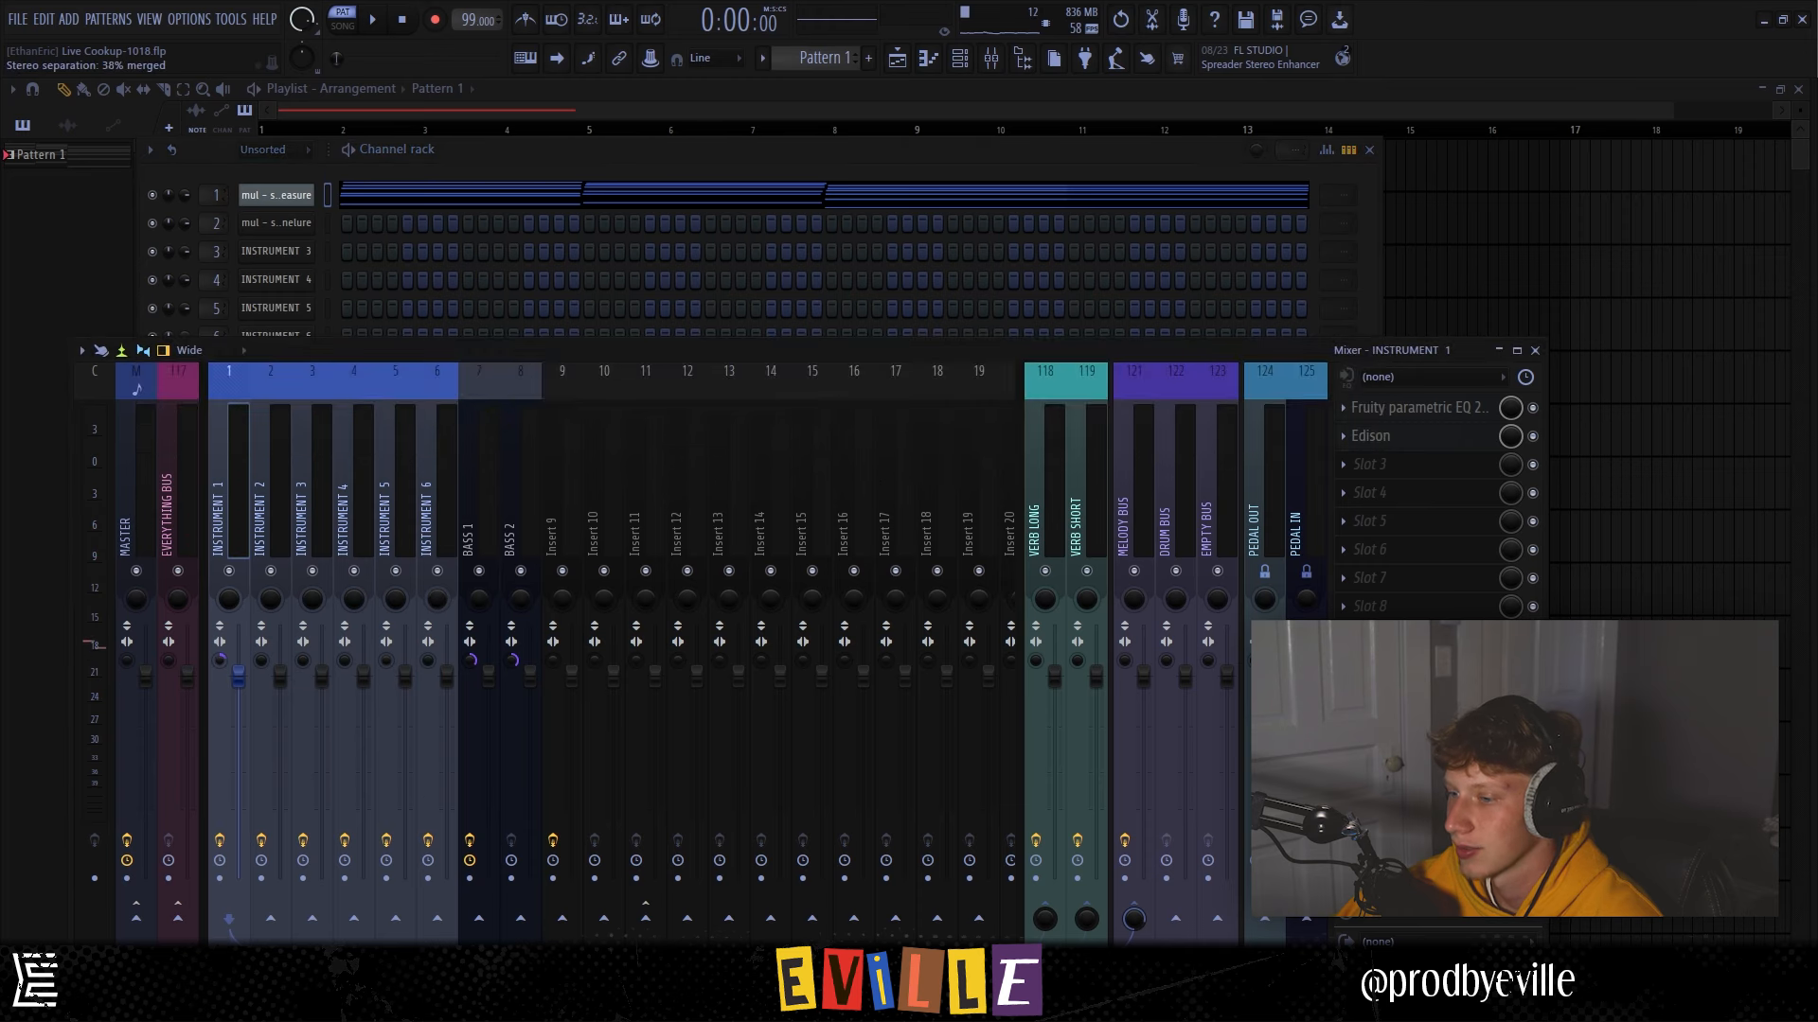
{"action": "left_click_drag", "start_coordinate": [238, 676], "coordinate": [239, 692]}
{"action": "left_click_drag", "start_coordinate": [234, 593], "coordinate": [233, 616]}
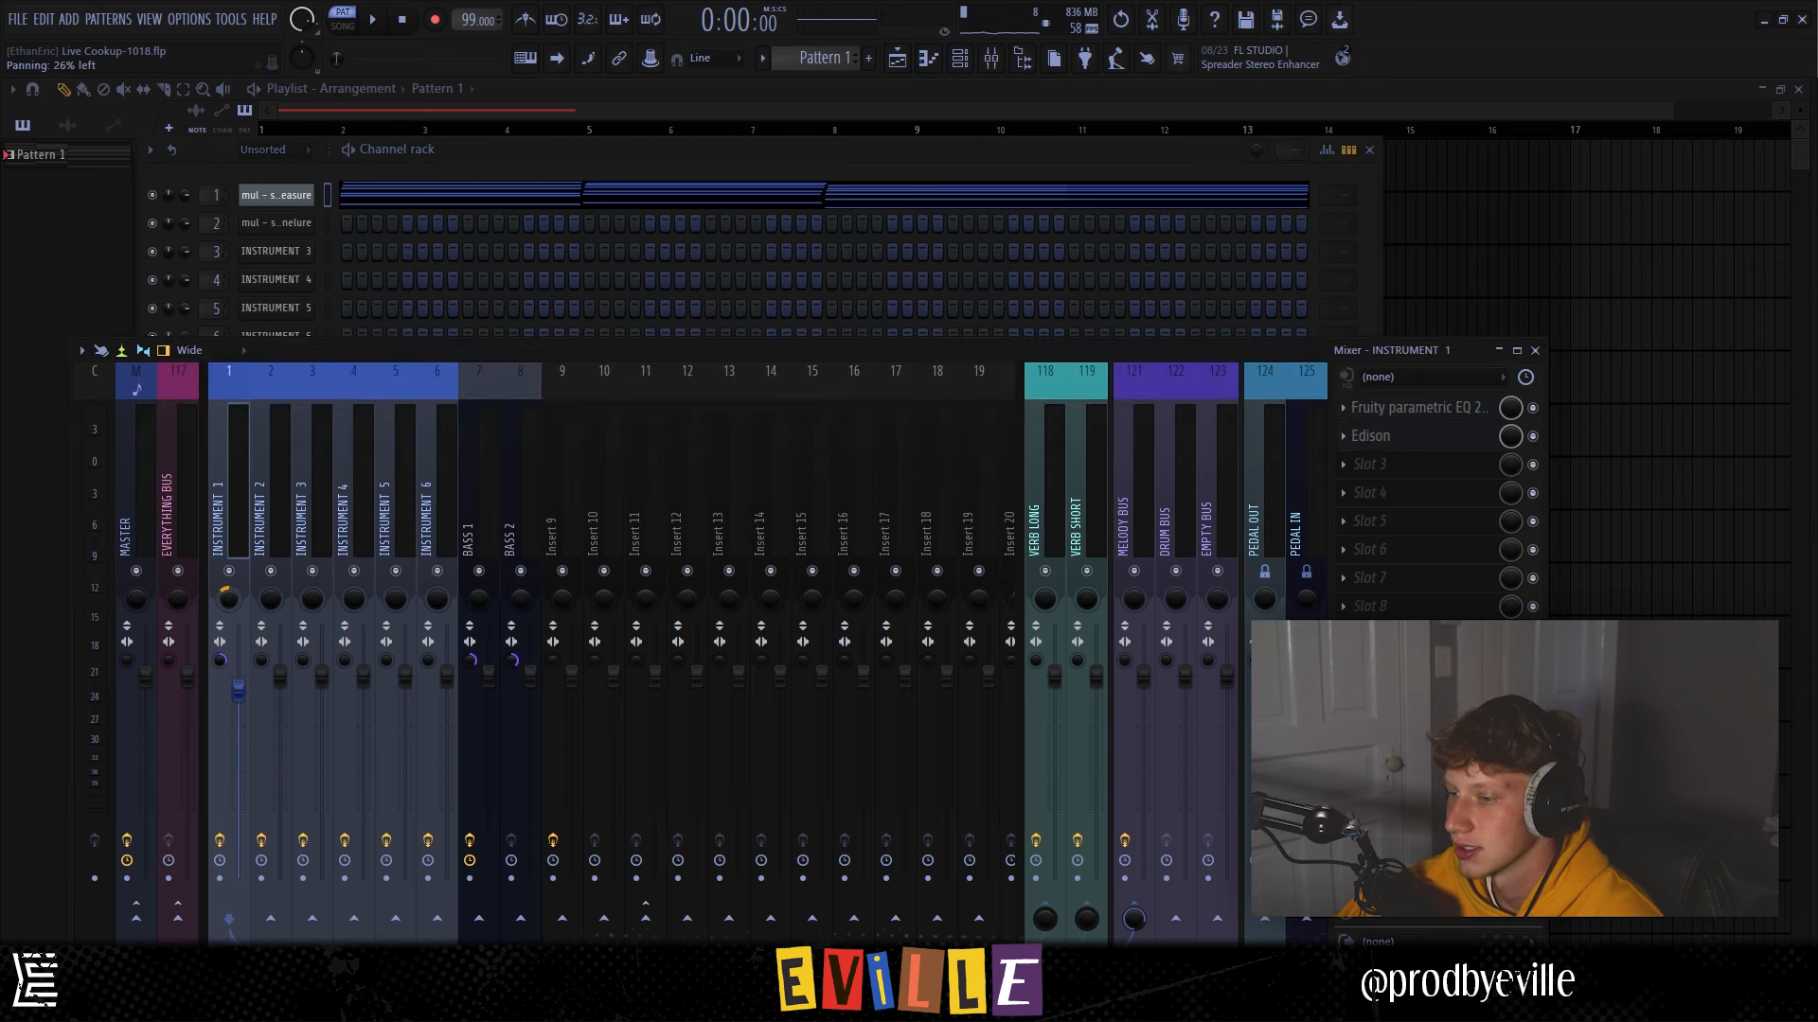
Add Ghz Vulf Compressor 3 to effect slot 3 of INSTRUMENT 1 and adjust its settings.
{"action": "left_click", "coordinate": [1369, 464]}
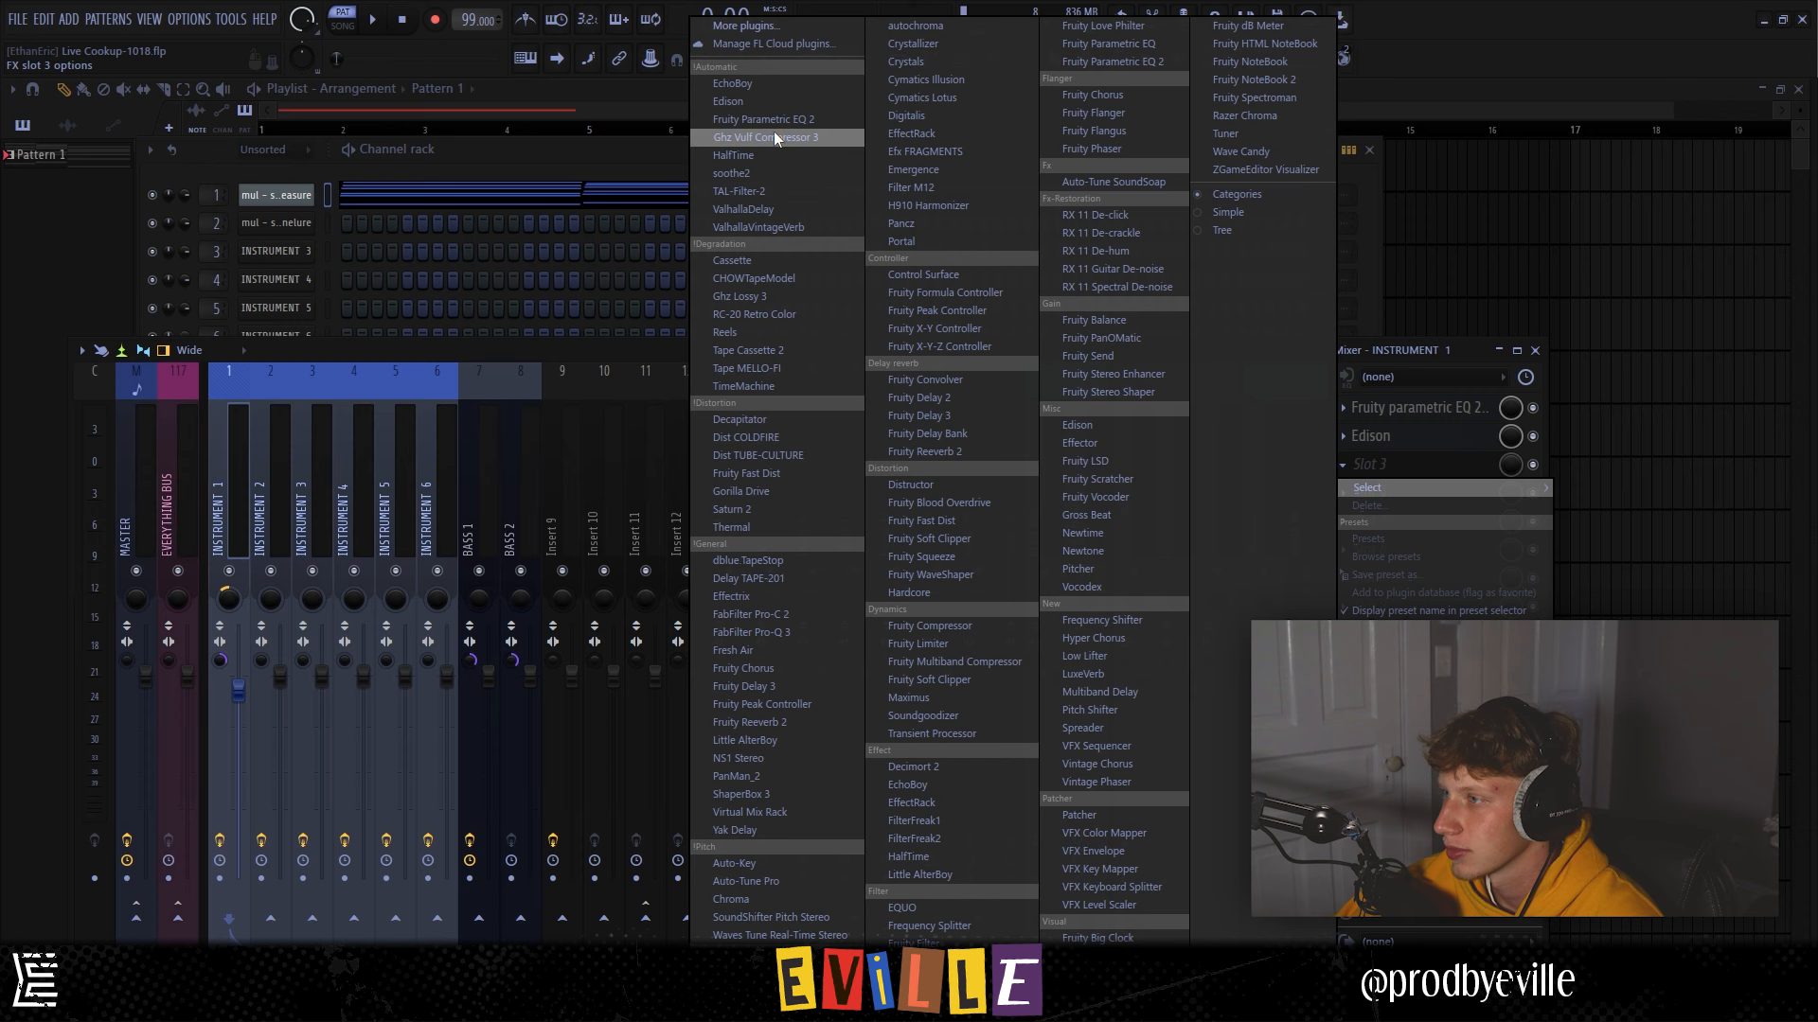
{"action": "left_click", "coordinate": [767, 138]}
{"action": "left_click_drag", "start_coordinate": [268, 495], "coordinate": [269, 443]}
{"action": "left_click_drag", "start_coordinate": [358, 556], "coordinate": [359, 541]}
Set the high-pass band of INSTRUMENT 1's Fruity Parametric EQ 2 to about 113 Hz and play the pattern.
{"action": "left_click", "coordinate": [1369, 492]}
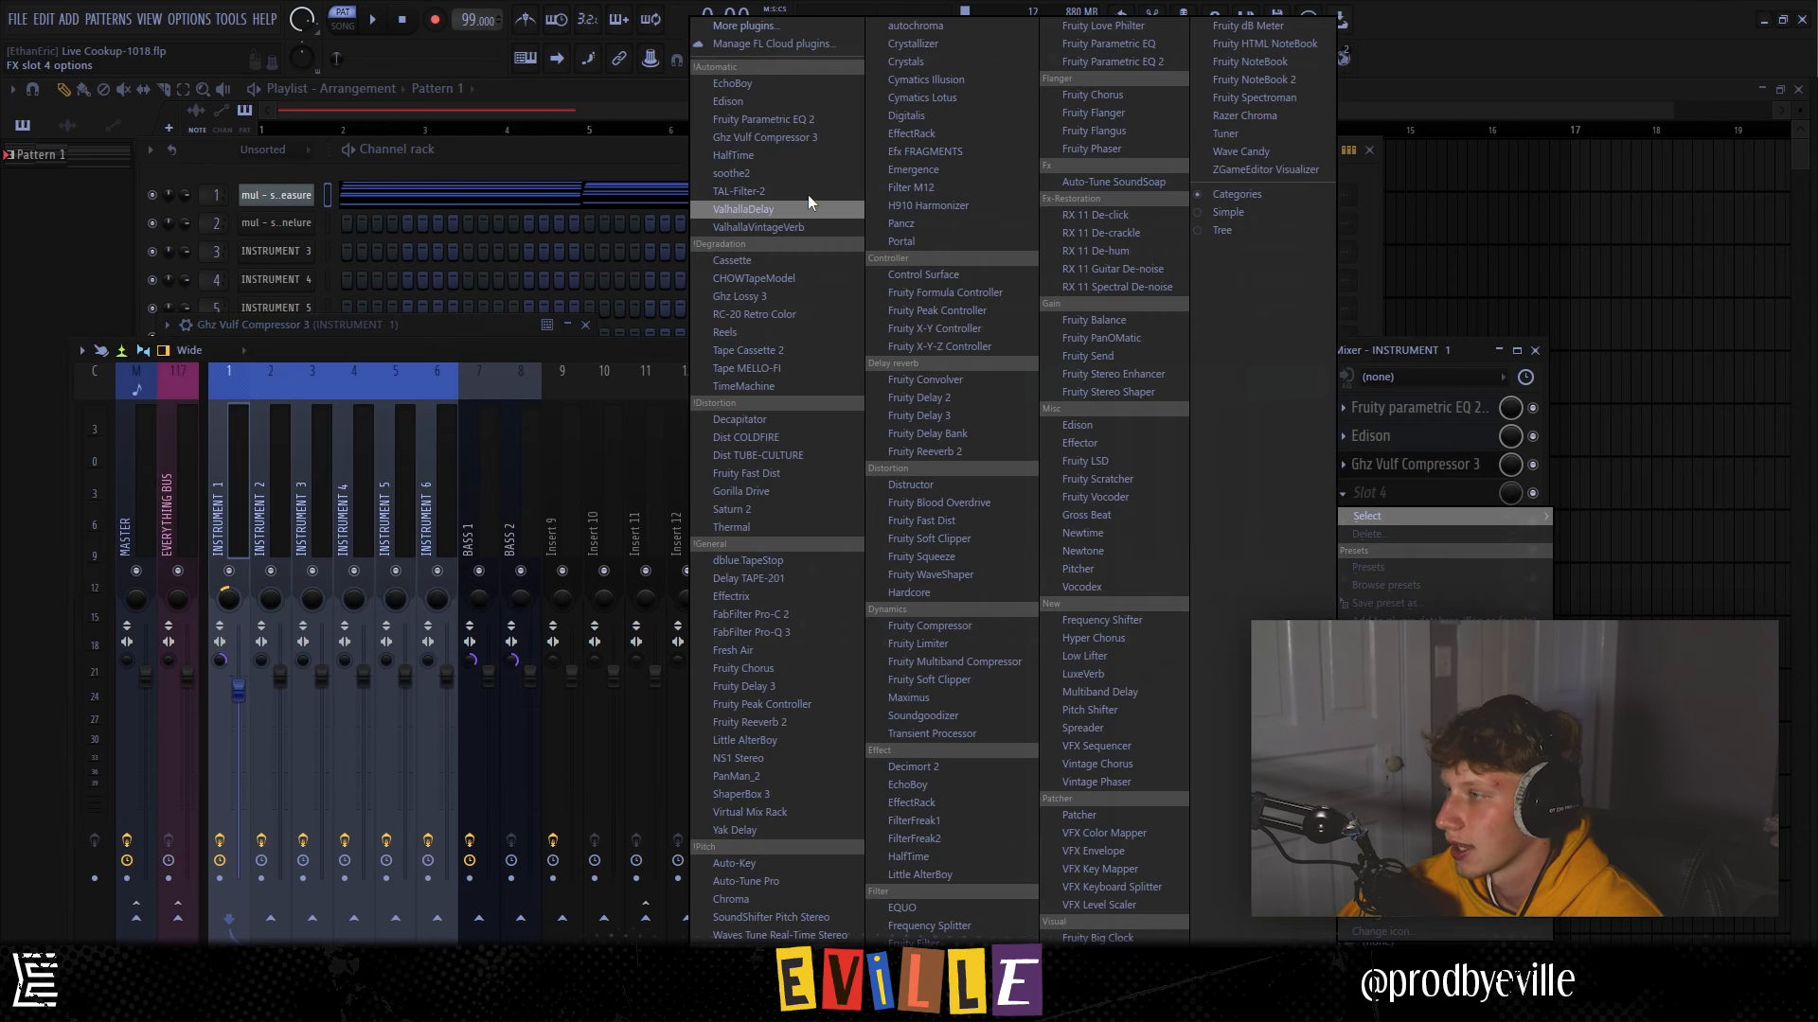
{"action": "left_click", "coordinate": [764, 119]}
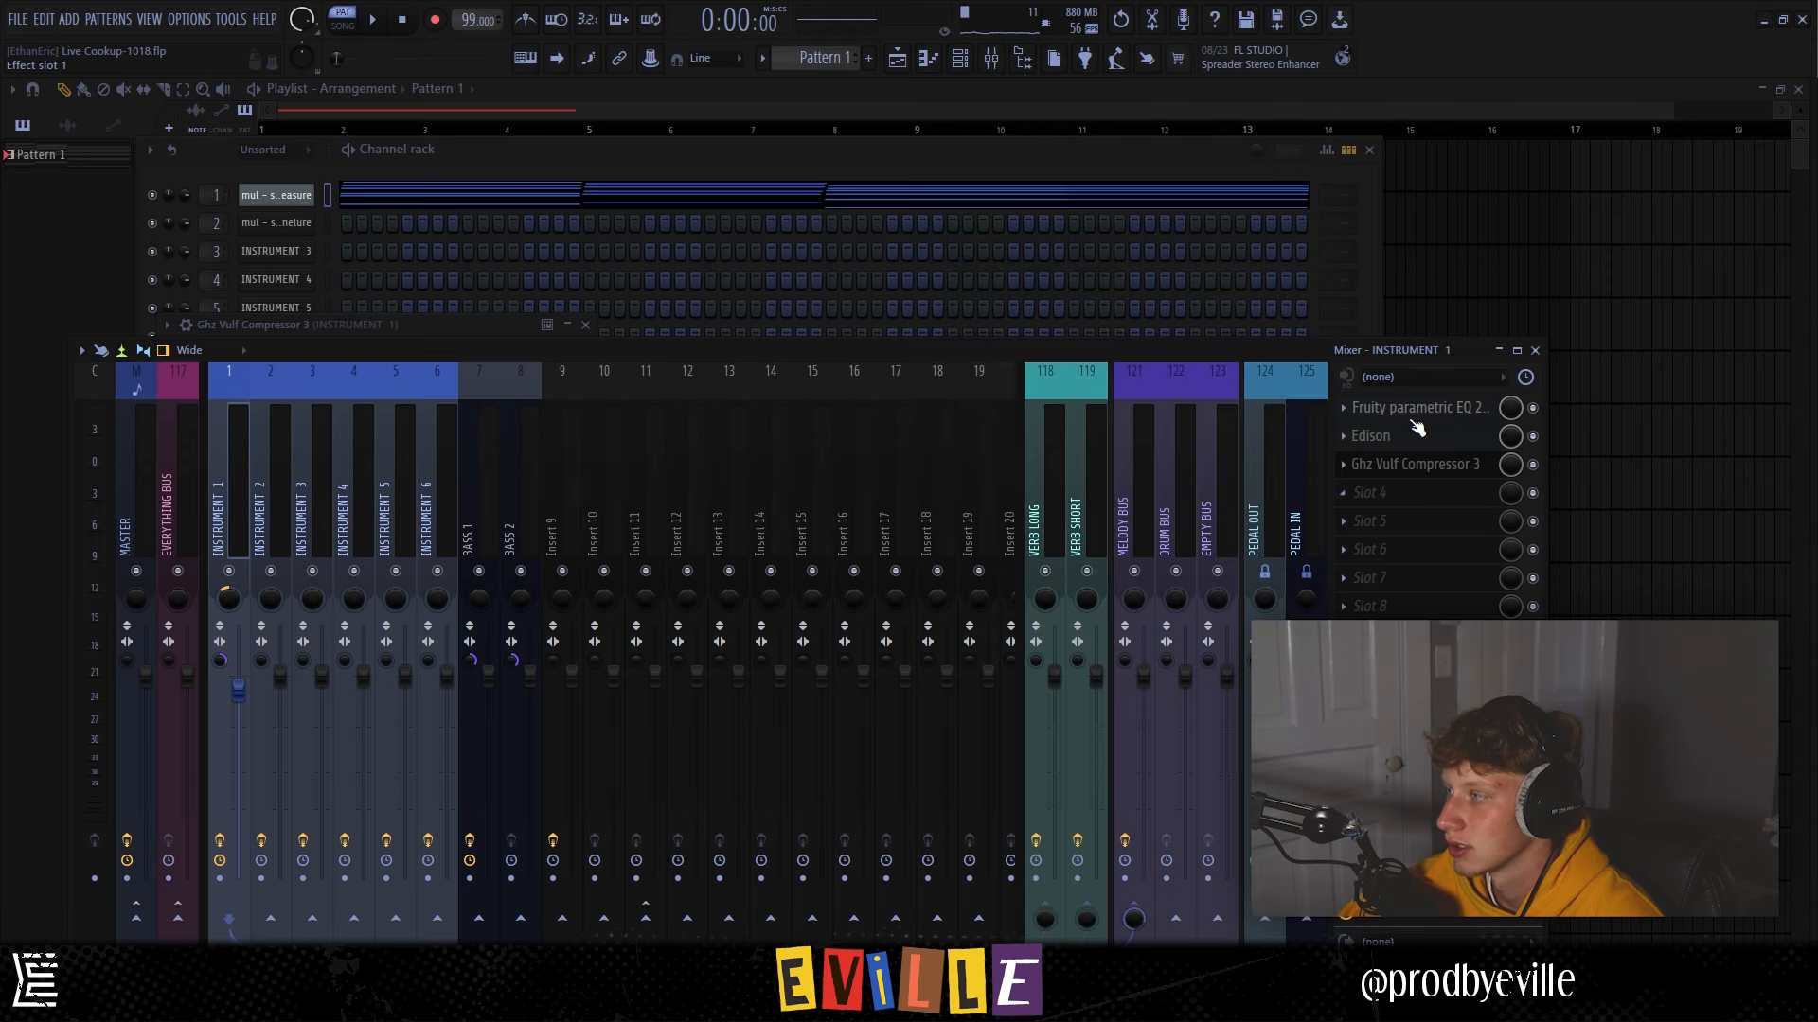
{"action": "left_click_drag", "start_coordinate": [606, 494], "coordinate": [674, 492]}
{"action": "key", "text": "space"}
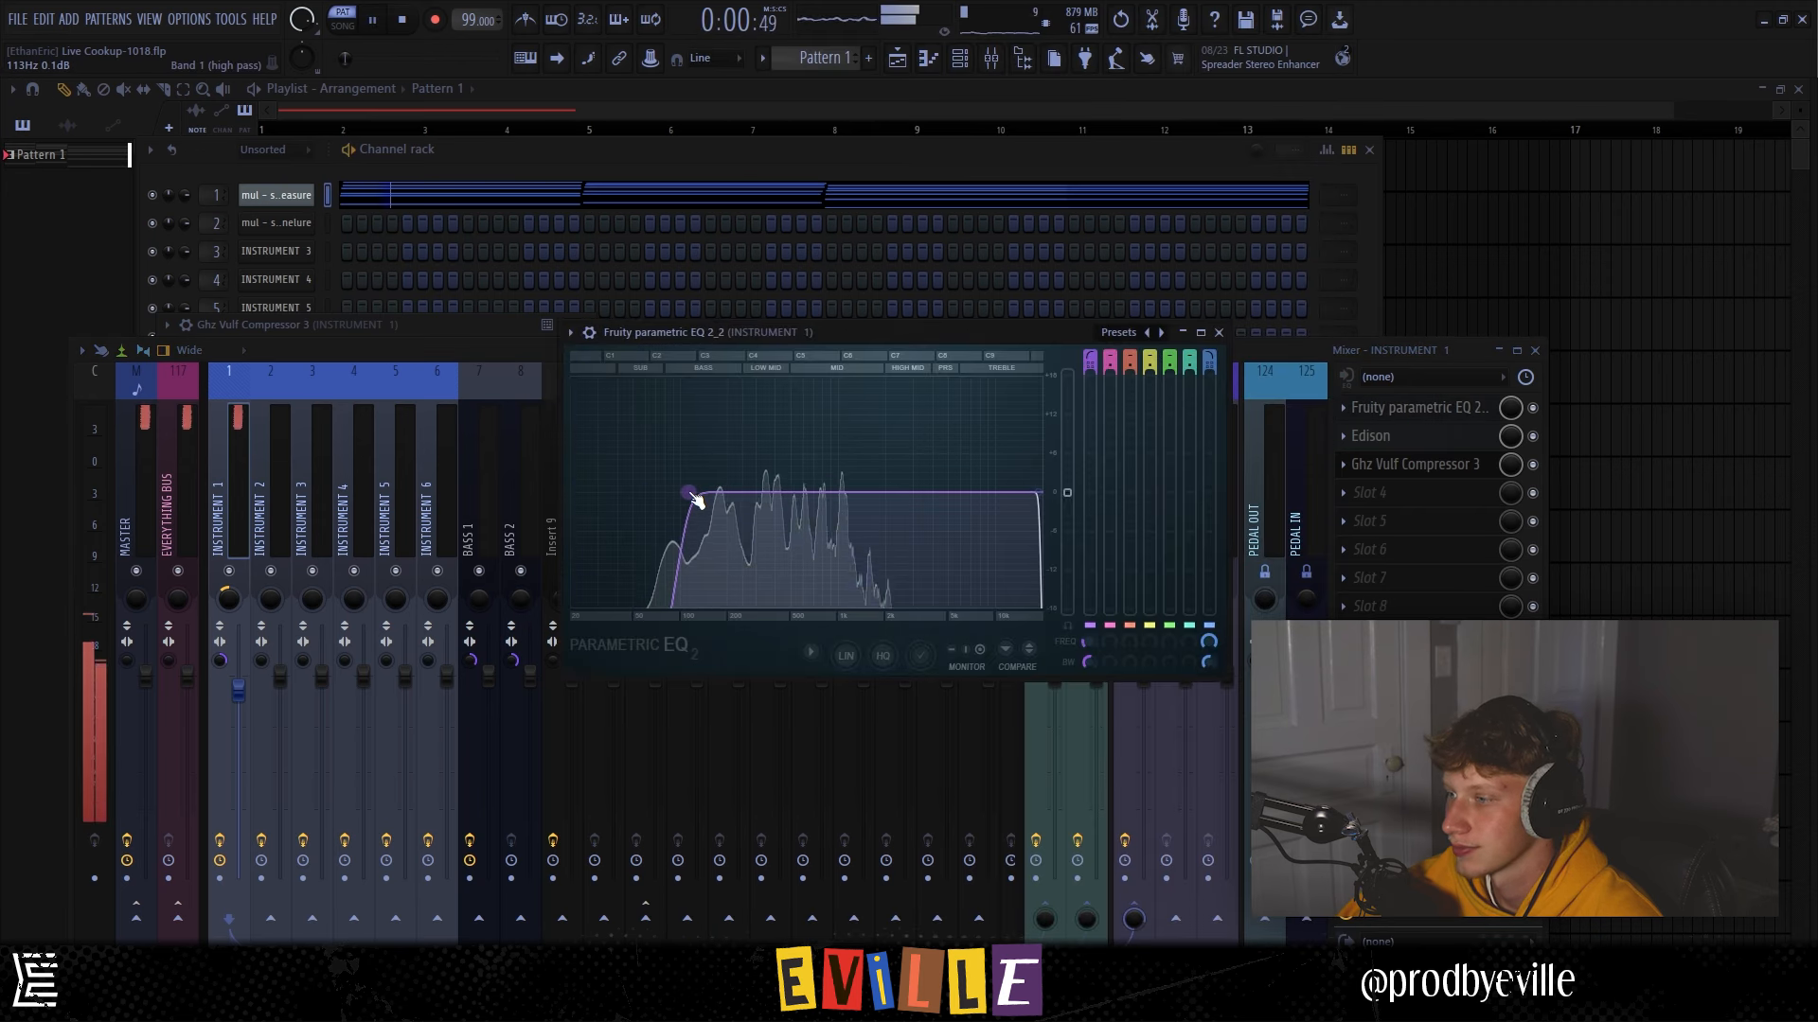
Raise the INSTRUMENT 1 volume to 98% (-0.4 dB) and reopen its Ghz Vulf Compressor 3.
{"action": "left_click", "coordinate": [244, 592]}
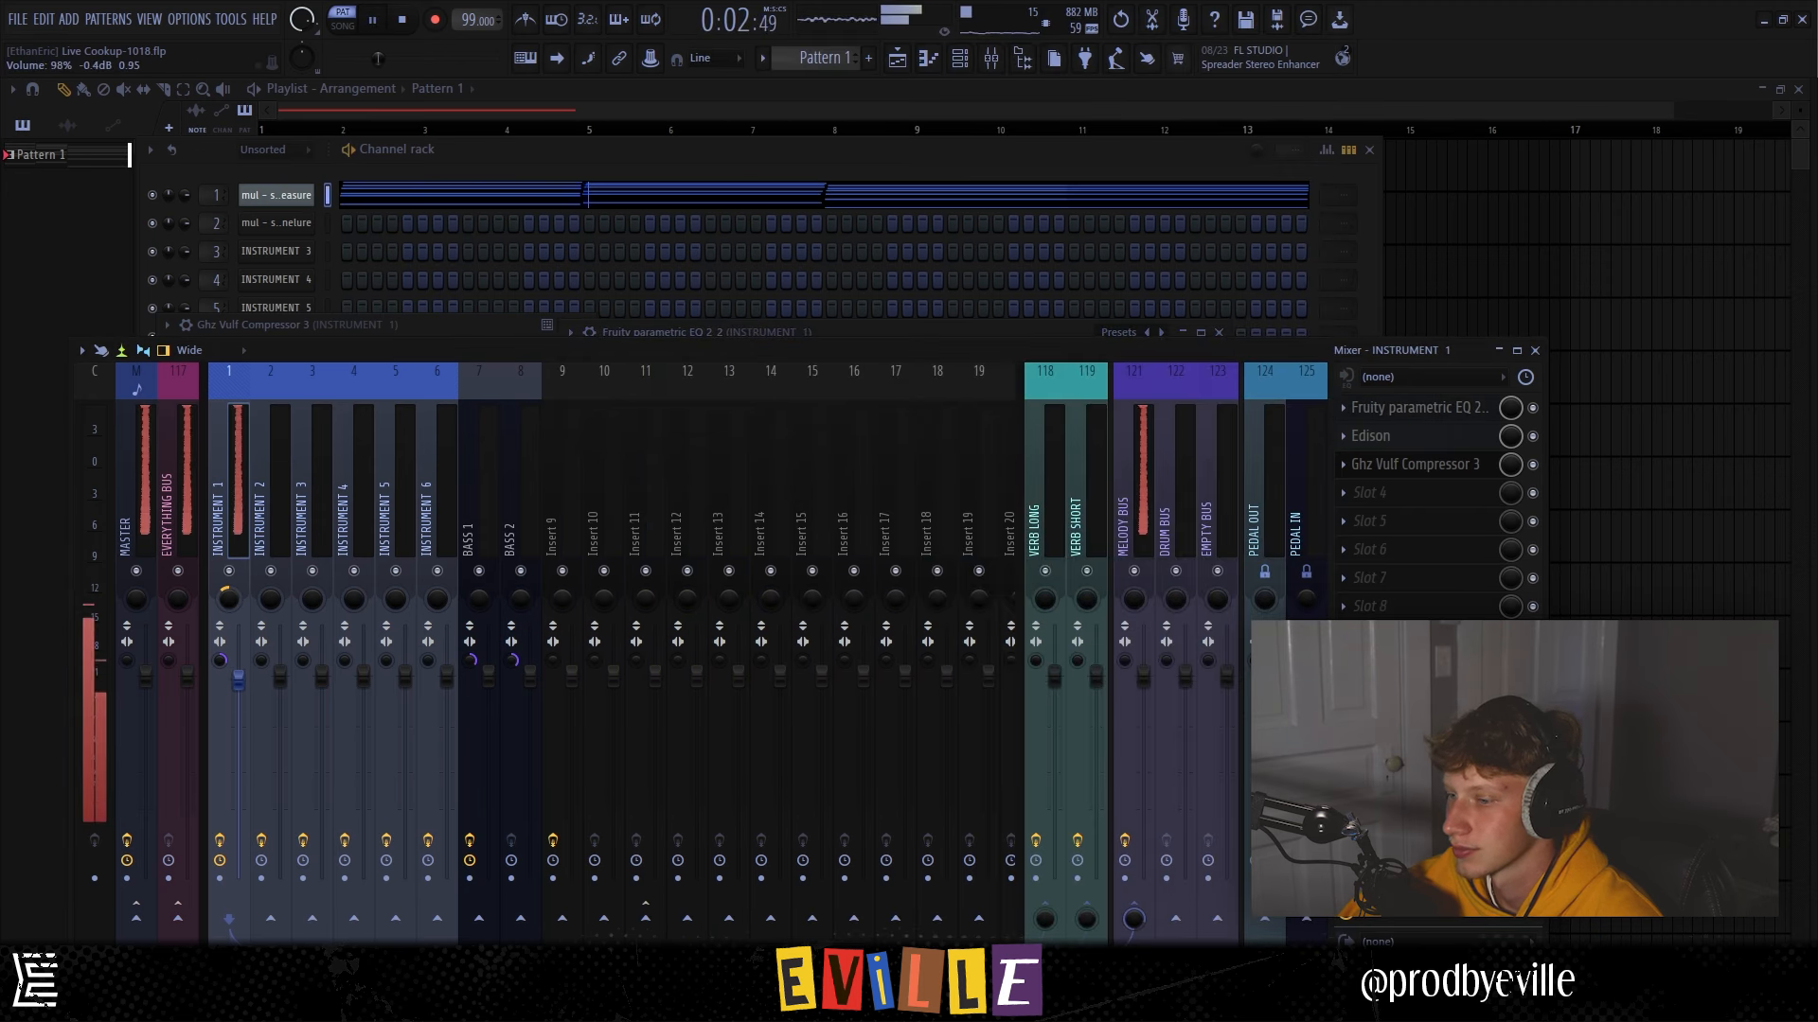
{"action": "left_click", "coordinate": [1403, 470]}
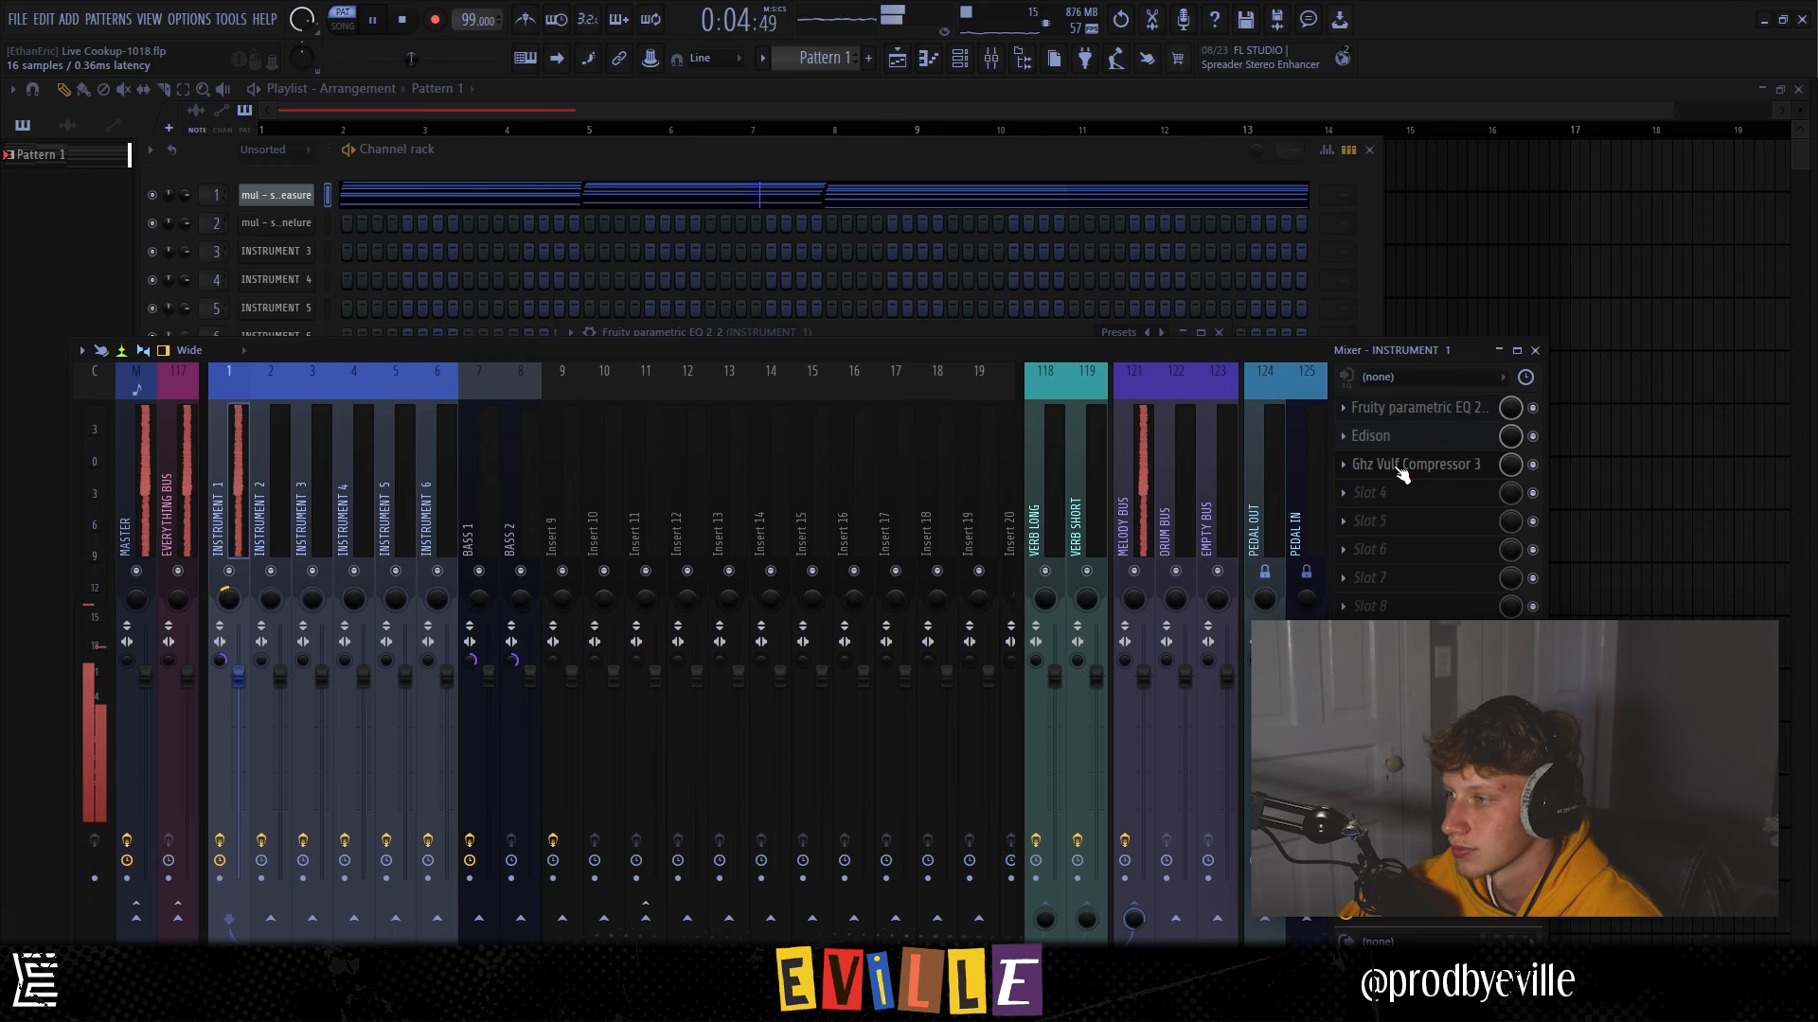
{"action": "left_click", "coordinate": [1402, 470]}
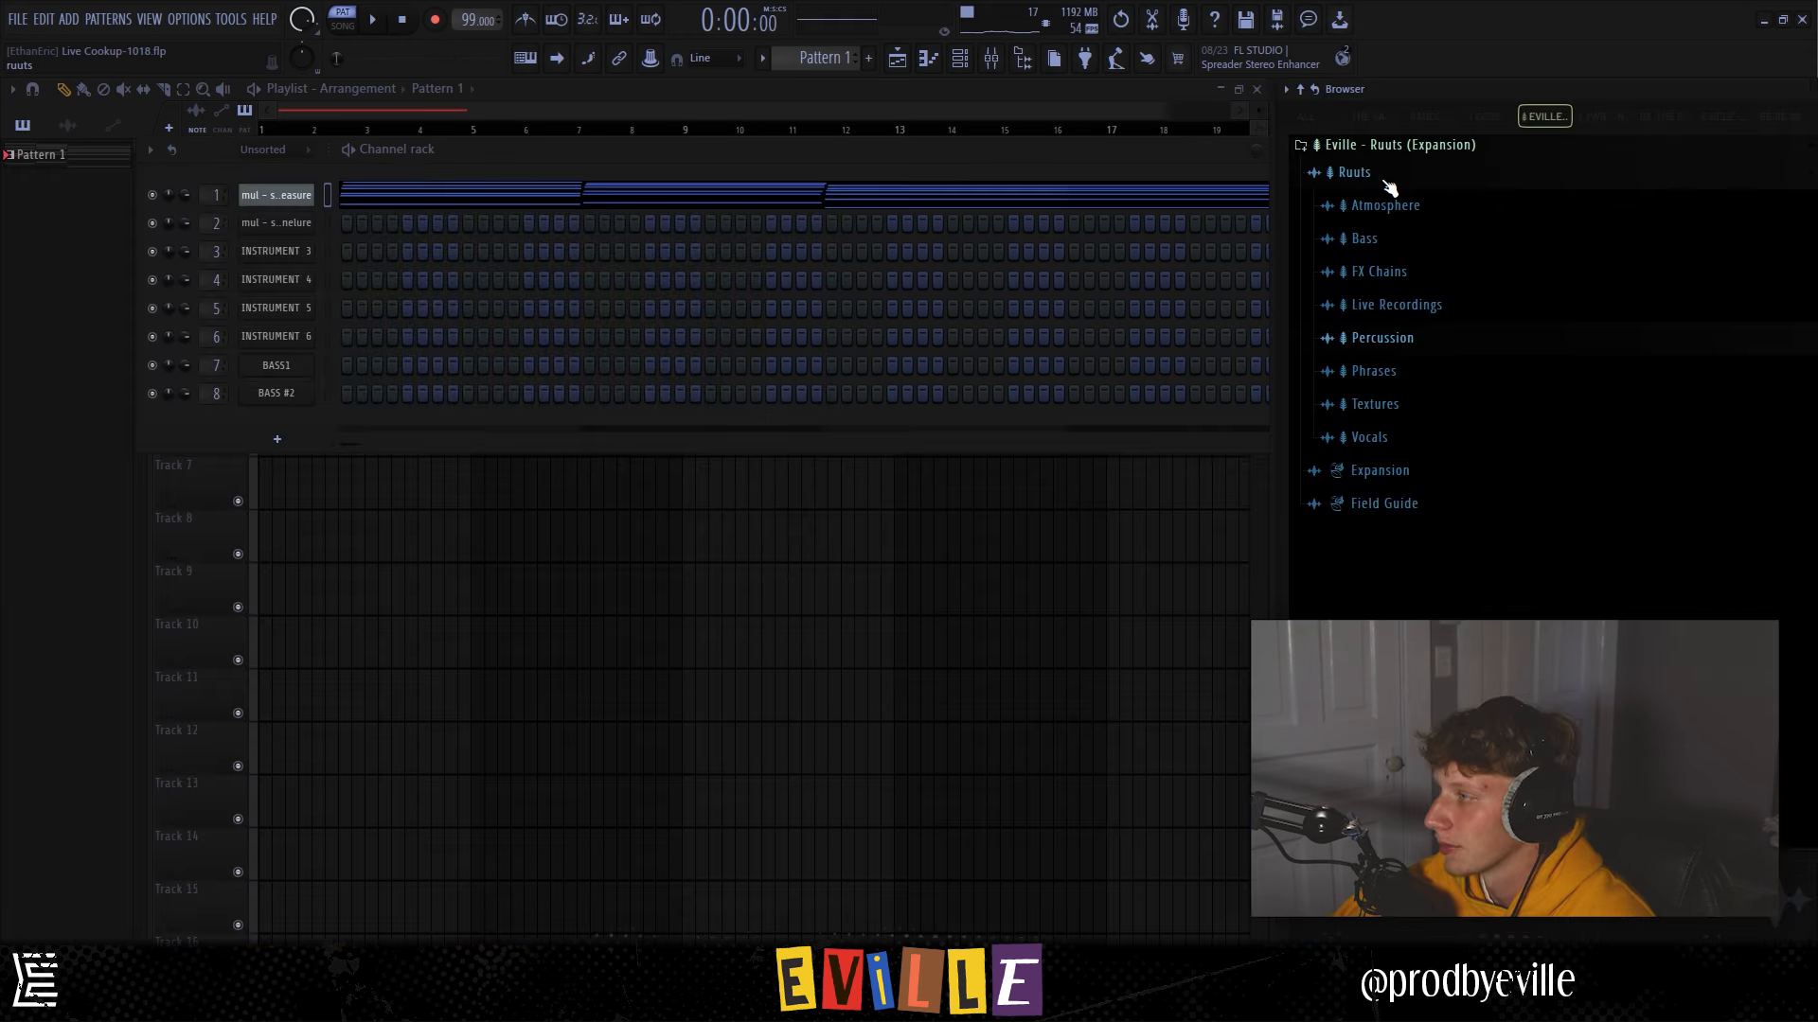
Audition the samples in the Ruuts Bass folder and load bass — carbon (eville) onto the BASS1 channel.
{"action": "left_click", "coordinate": [1376, 177]}
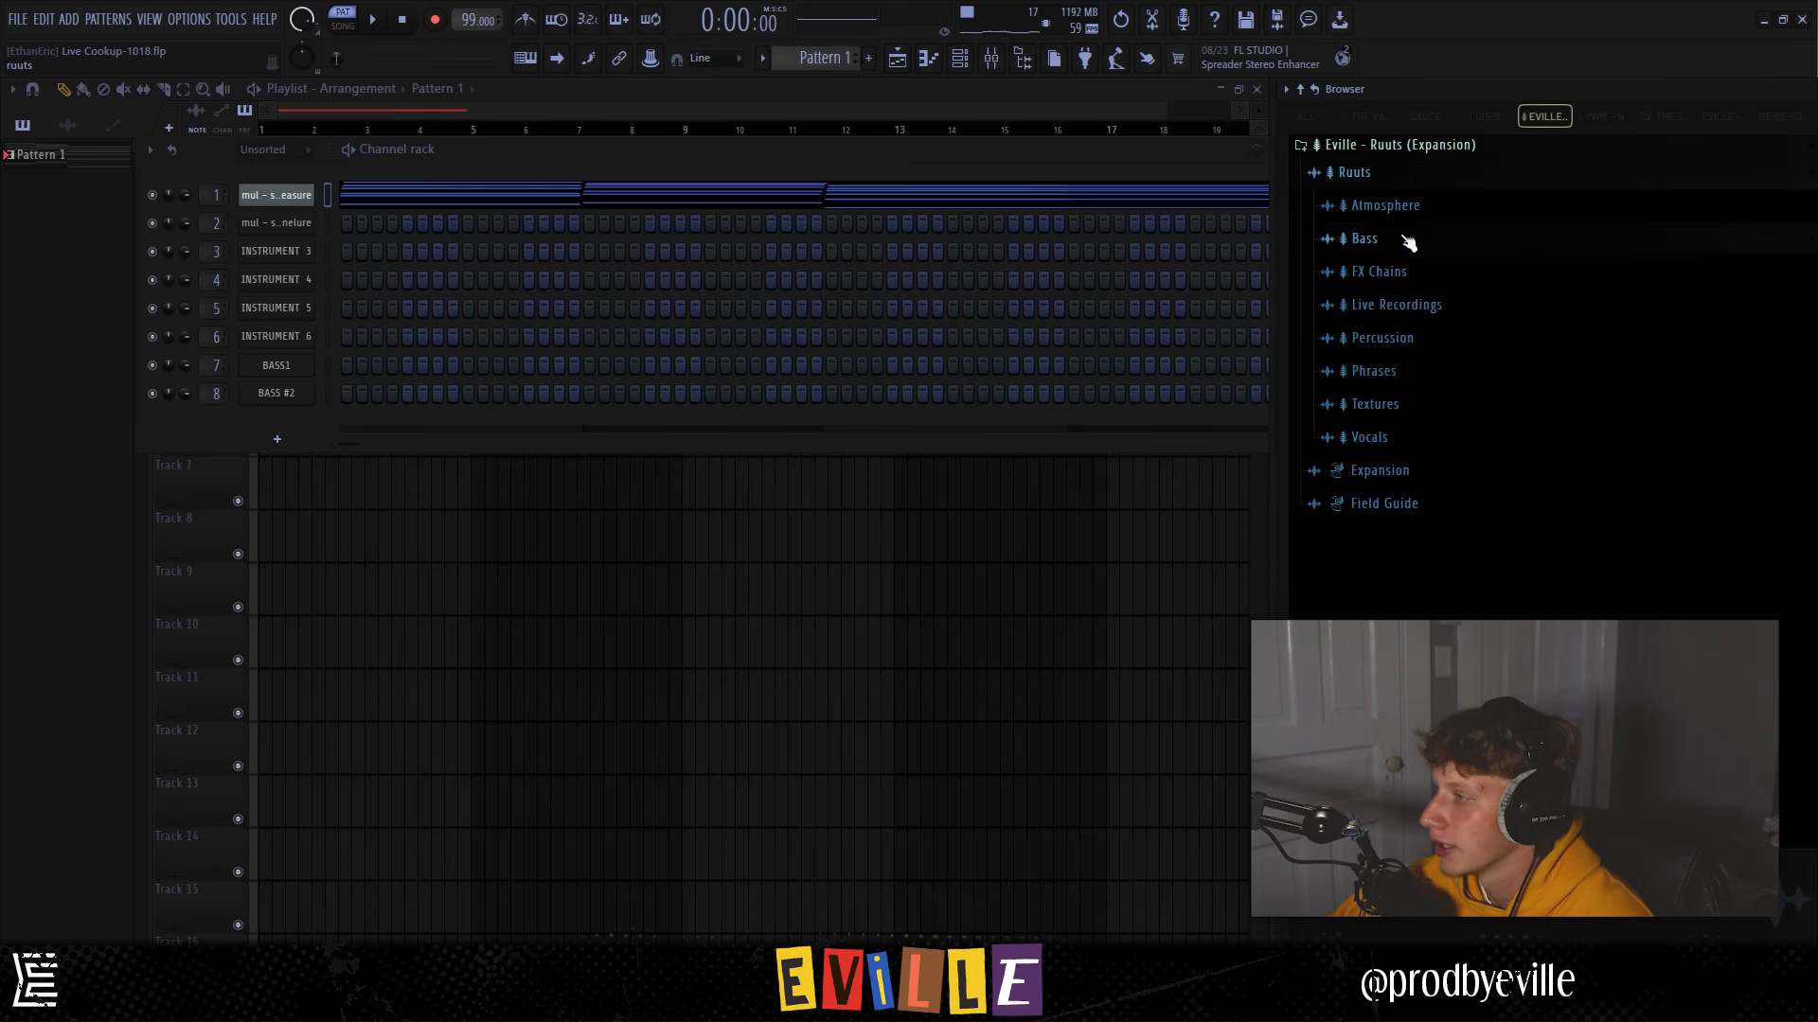
{"action": "left_click", "coordinate": [1408, 240]}
{"action": "left_click", "coordinate": [1465, 265]}
{"action": "left_click", "coordinate": [1467, 286]}
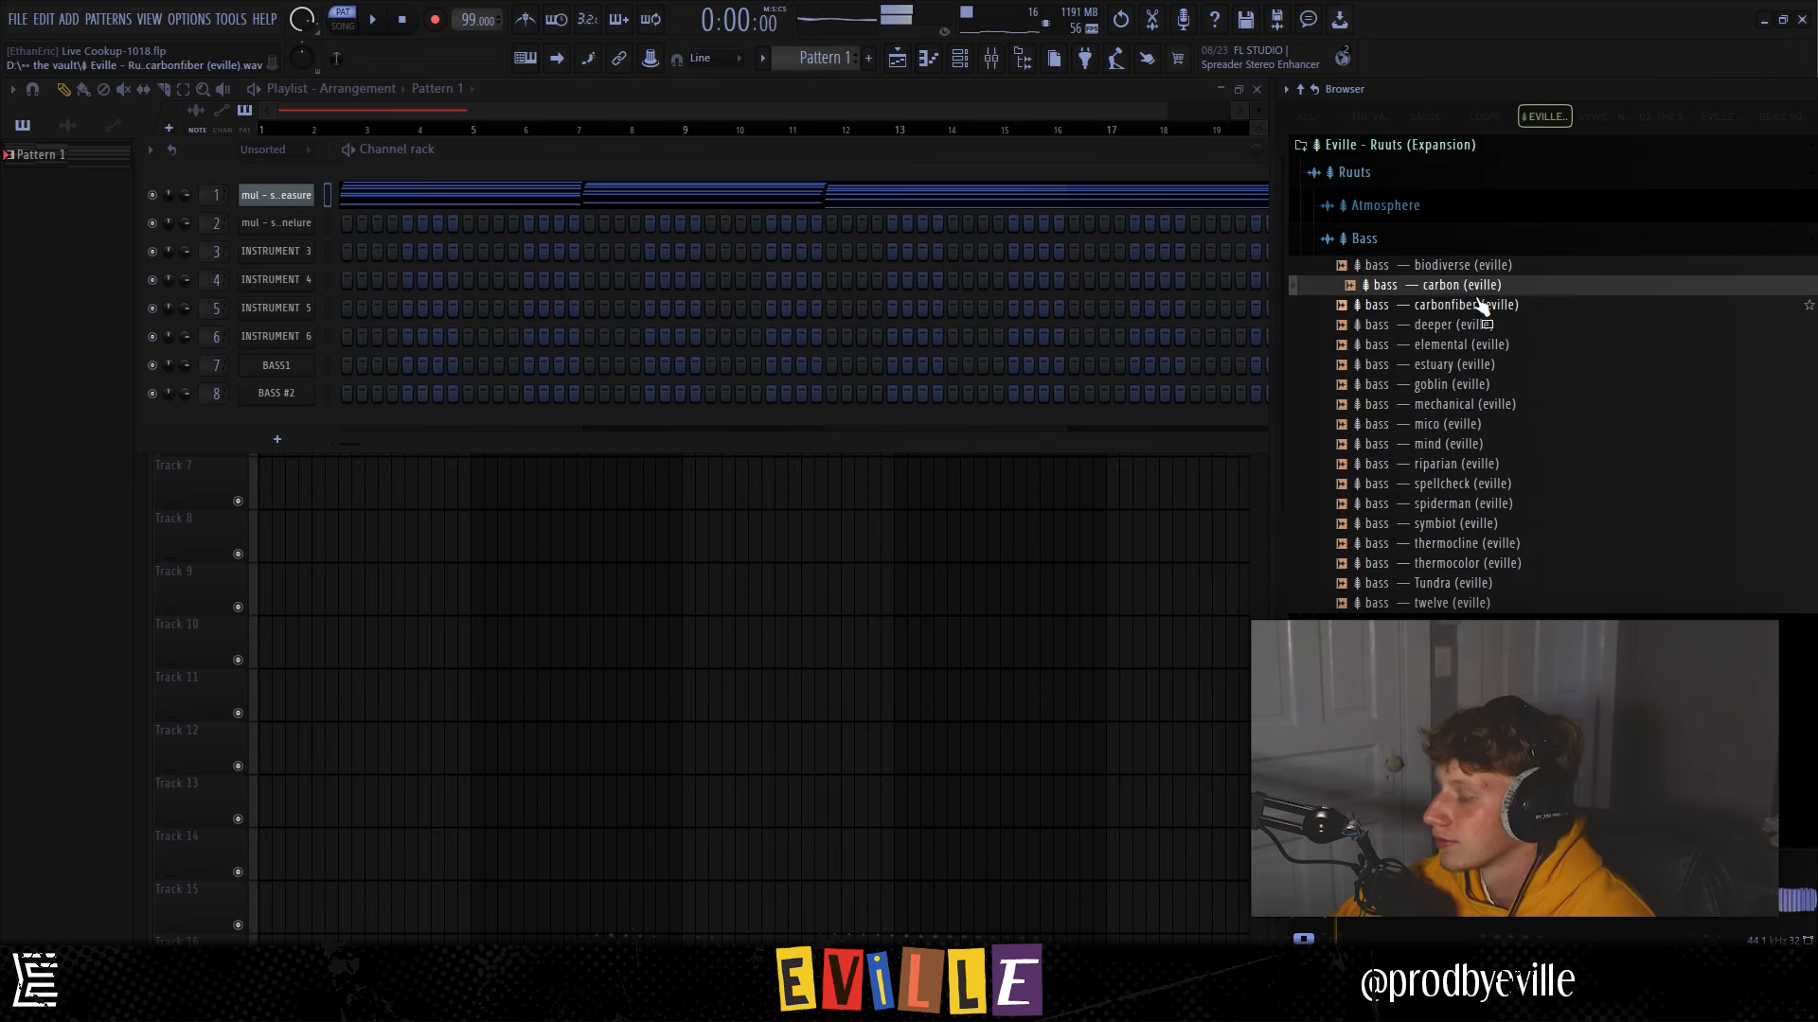
{"action": "left_click", "coordinate": [1478, 305]}
{"action": "left_click", "coordinate": [1468, 603]}
{"action": "left_click", "coordinate": [1468, 584]}
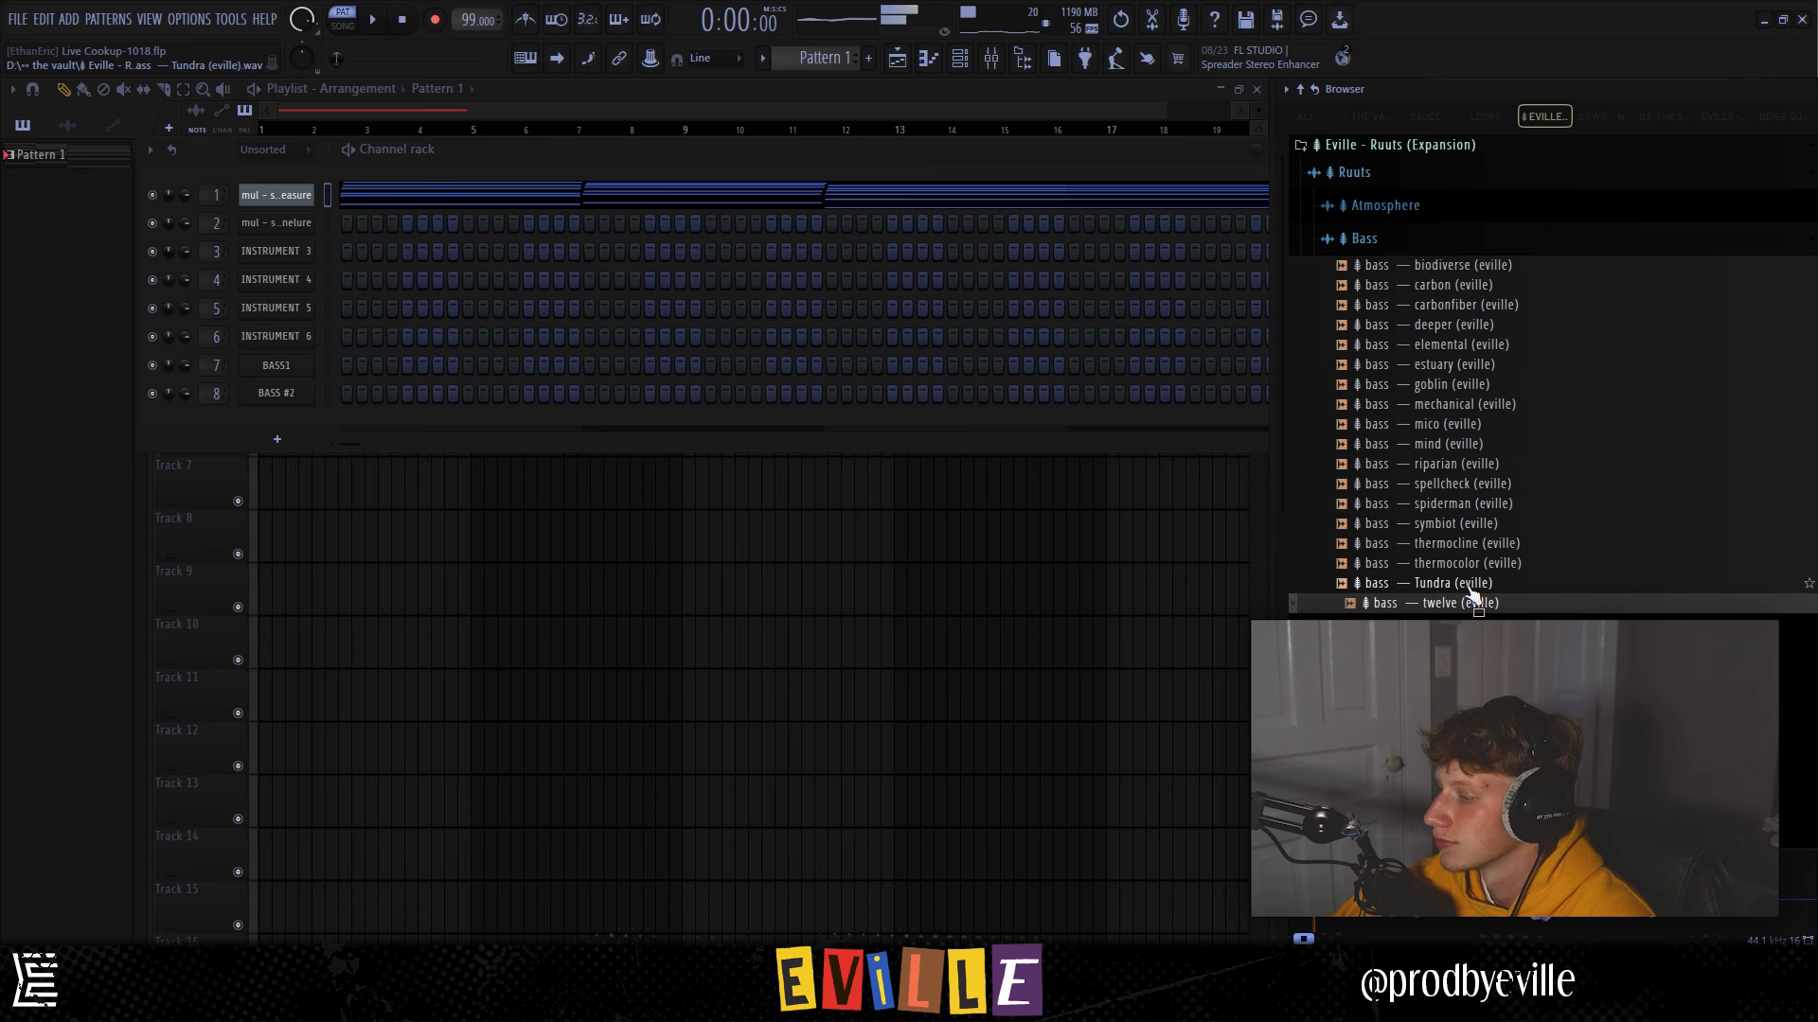
{"action": "left_click", "coordinate": [1469, 544]}
{"action": "left_click", "coordinate": [1477, 564]}
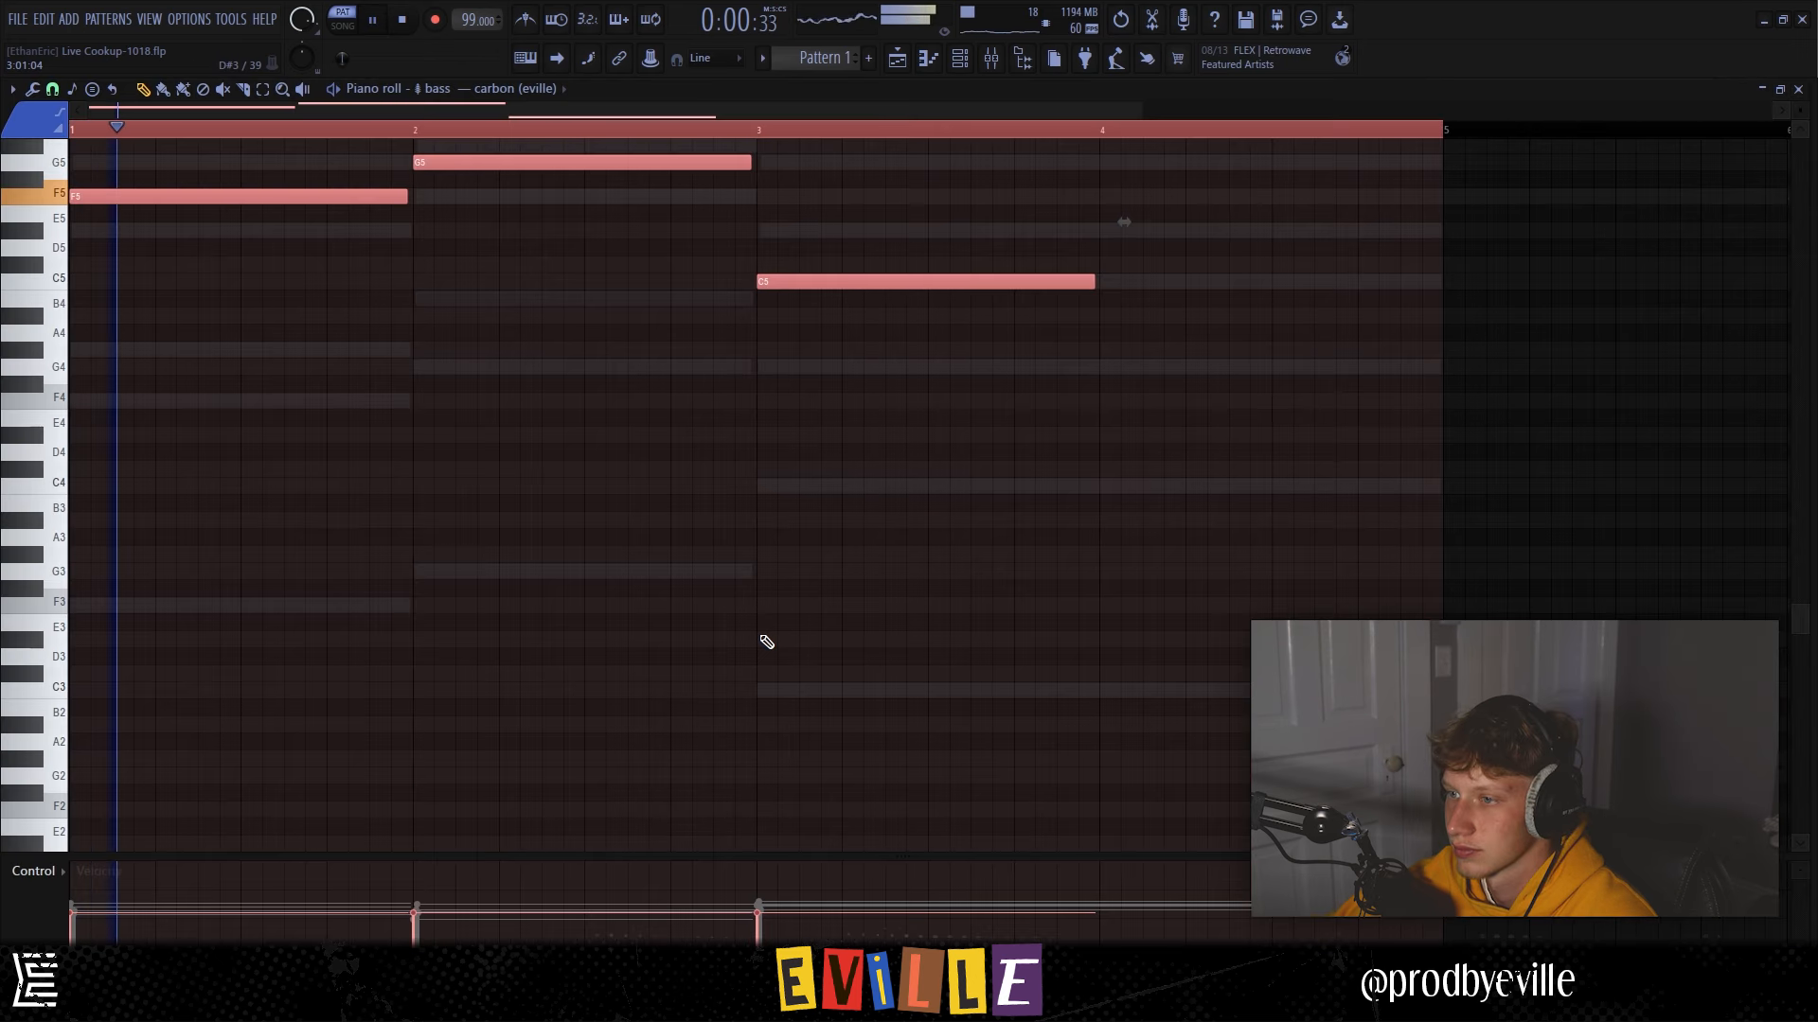
{"action": "scroll", "coordinate": [763, 637], "scroll_direction": "up", "scroll_amount": 3}
{"action": "scroll", "coordinate": [587, 506], "scroll_direction": "up", "scroll_amount": 5}
{"action": "left_click", "coordinate": [690, 476], "text": "ctrl"}
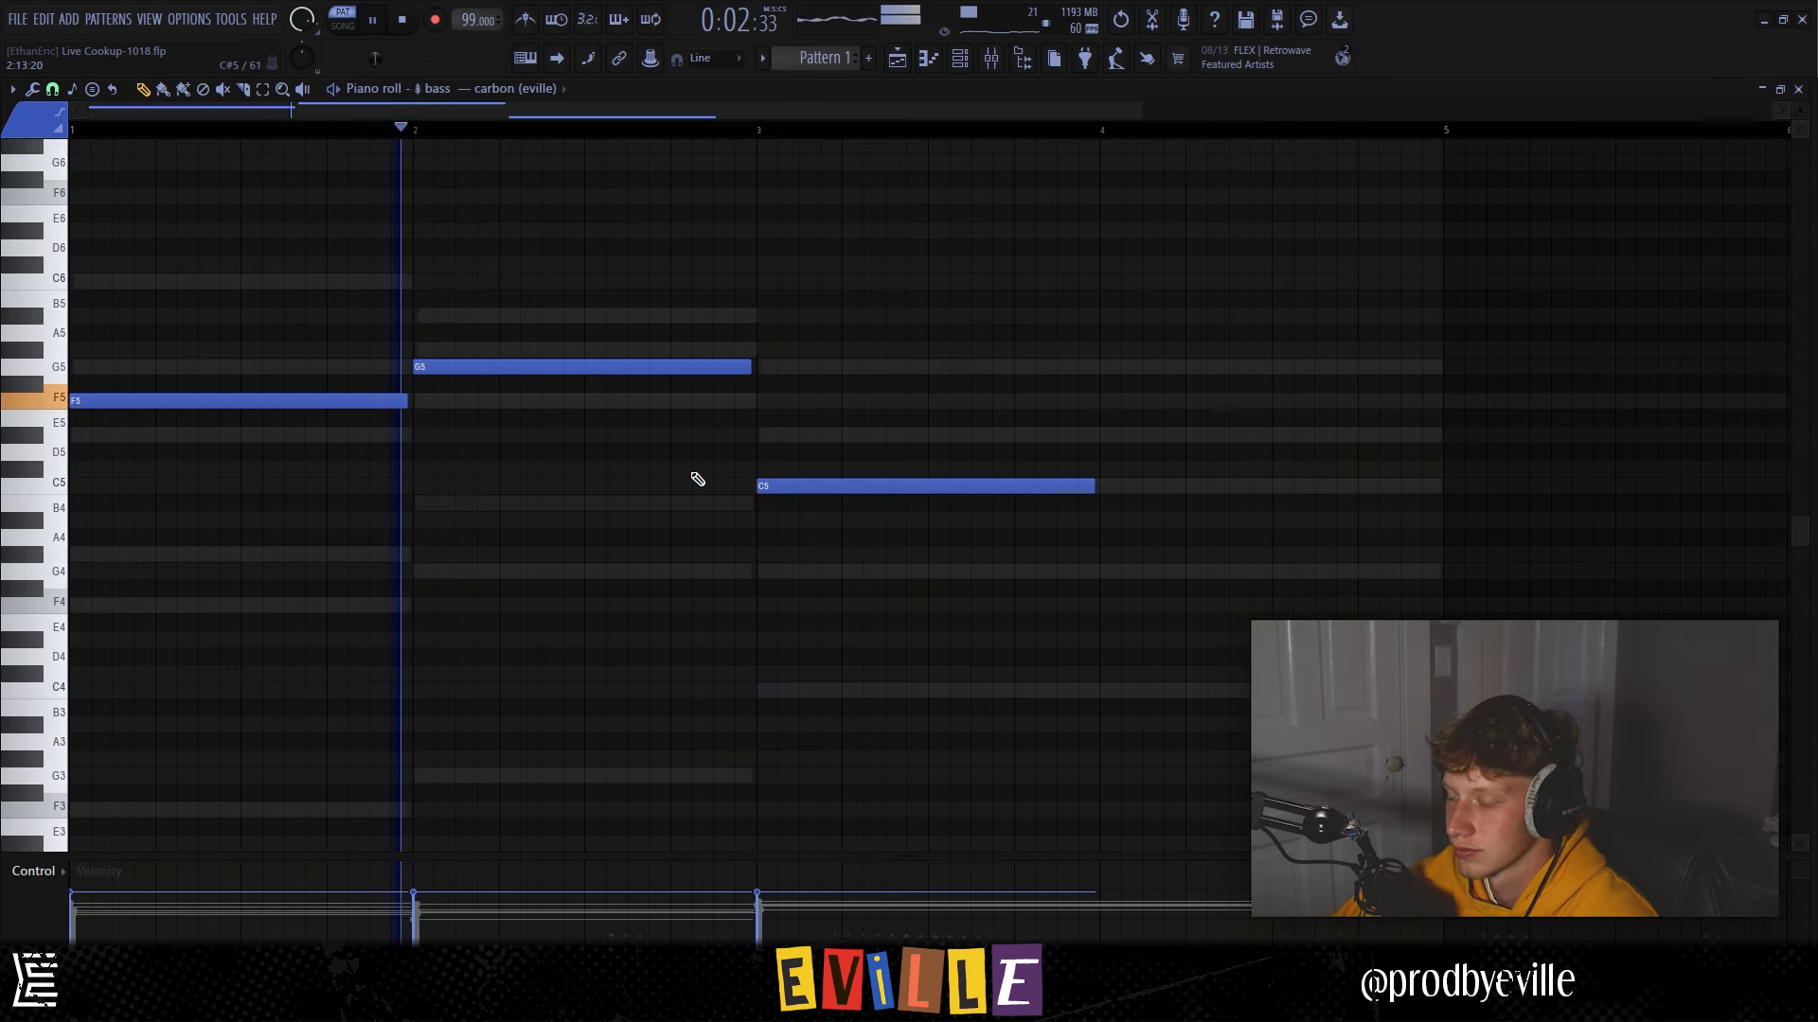
{"action": "left_click", "coordinate": [844, 348]}
{"action": "right_click", "coordinate": [844, 349]}
{"action": "left_click_drag", "start_coordinate": [1091, 487], "coordinate": [1377, 489]}
{"action": "key", "text": "ctrl+z"}
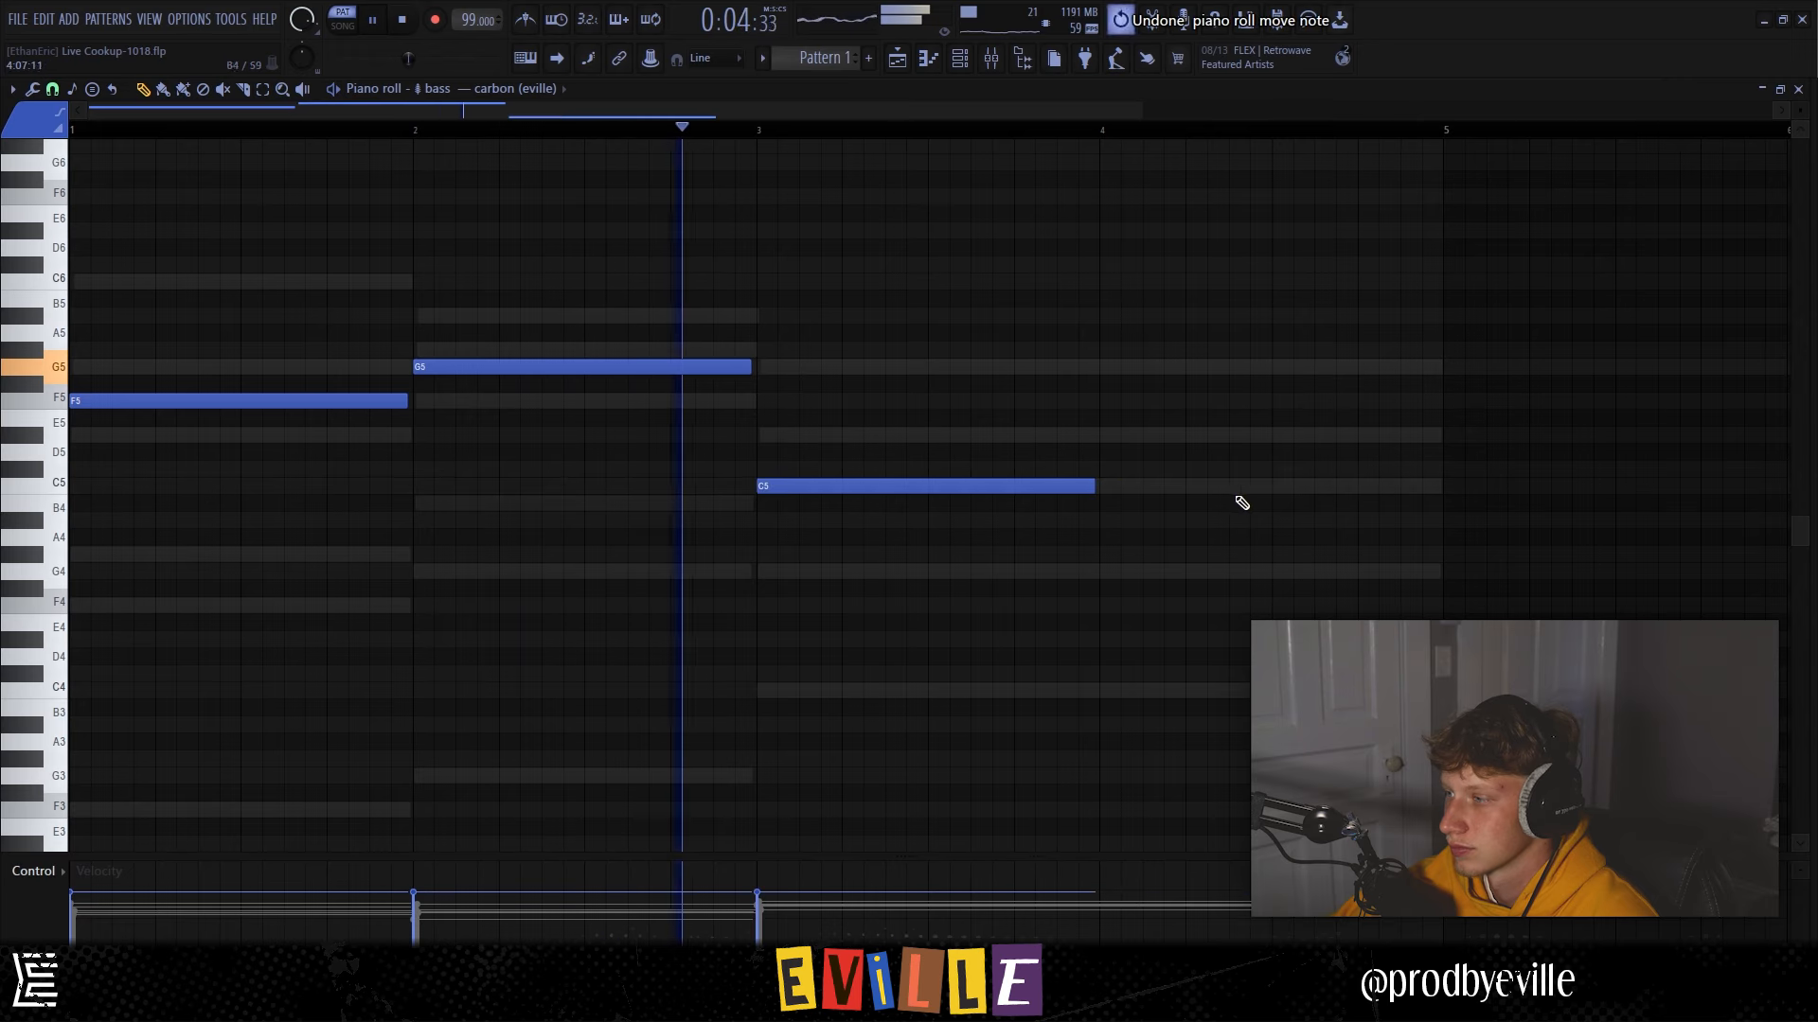
Lengthen the C5 bass note to the start of bar 5 and leave no stray note above it.
{"action": "left_click_drag", "start_coordinate": [1094, 485], "coordinate": [1427, 458]}
{"action": "left_click", "coordinate": [1237, 362]}
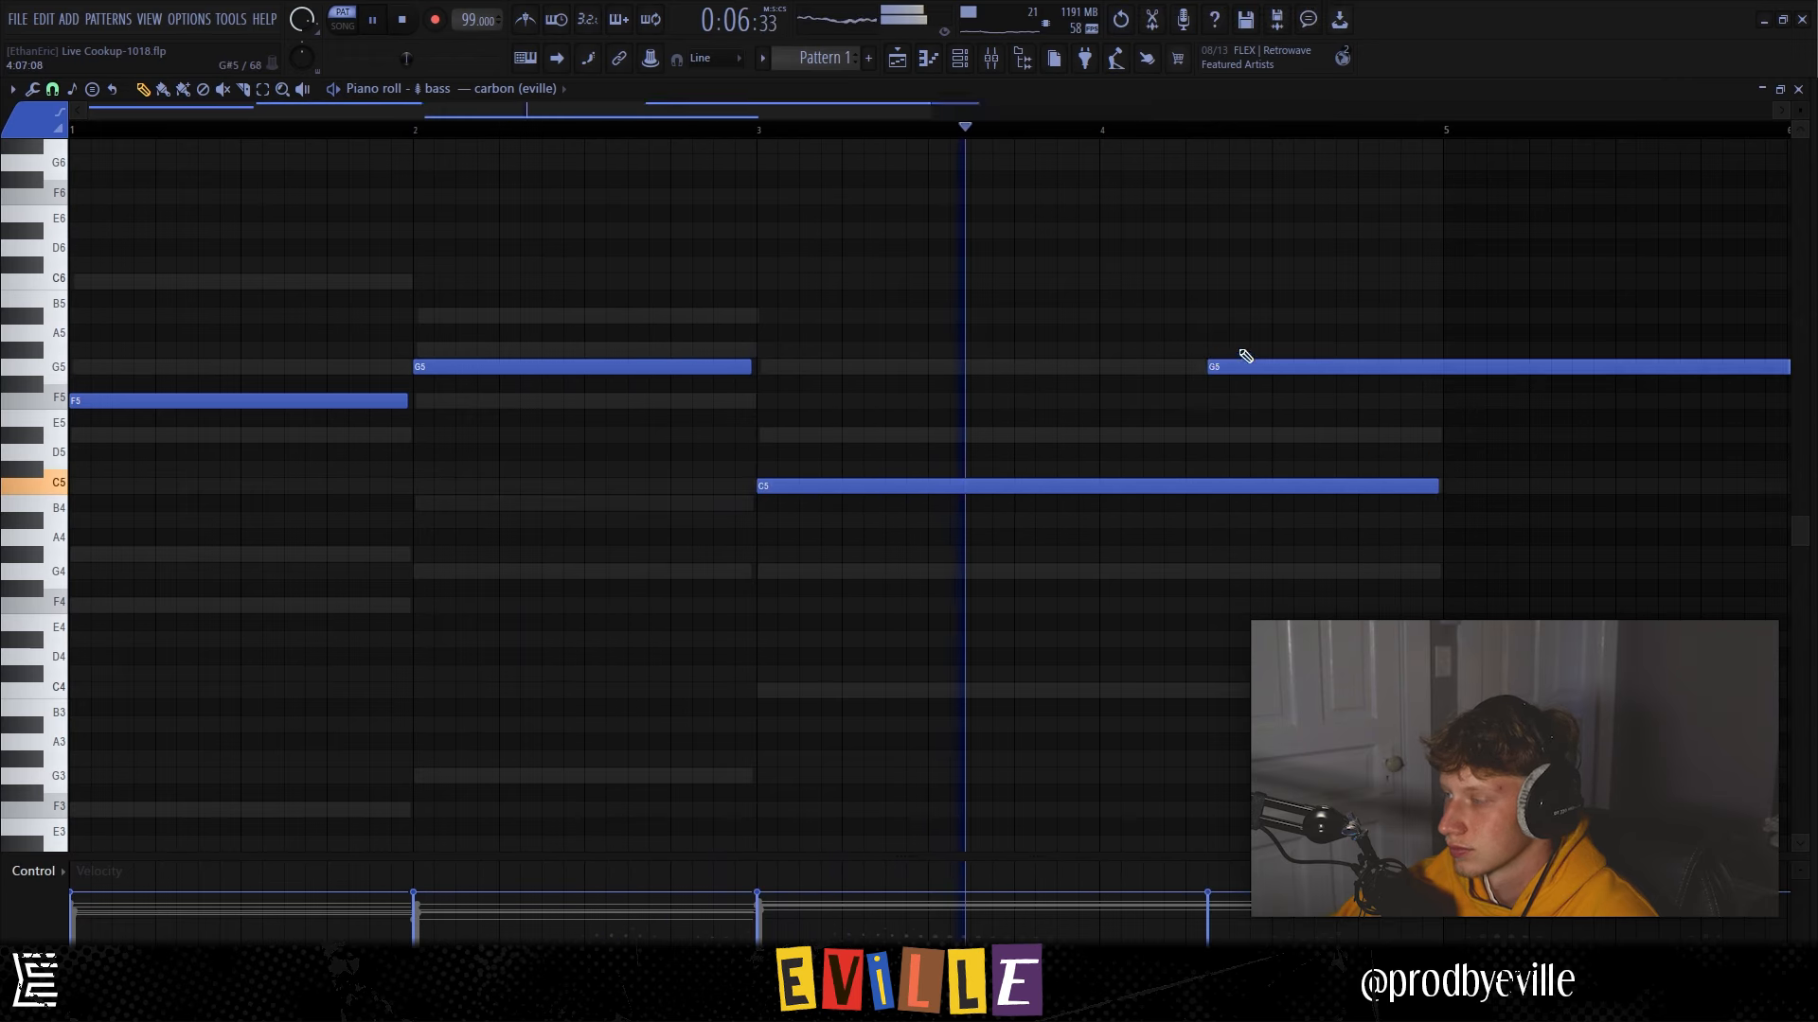
{"action": "right_click", "coordinate": [1237, 363]}
Slice off the end of the G5 bass note in bar 2 and move the short piece down to C#5.
{"action": "scroll", "coordinate": [970, 288], "scroll_direction": "down", "scroll_amount": 2}
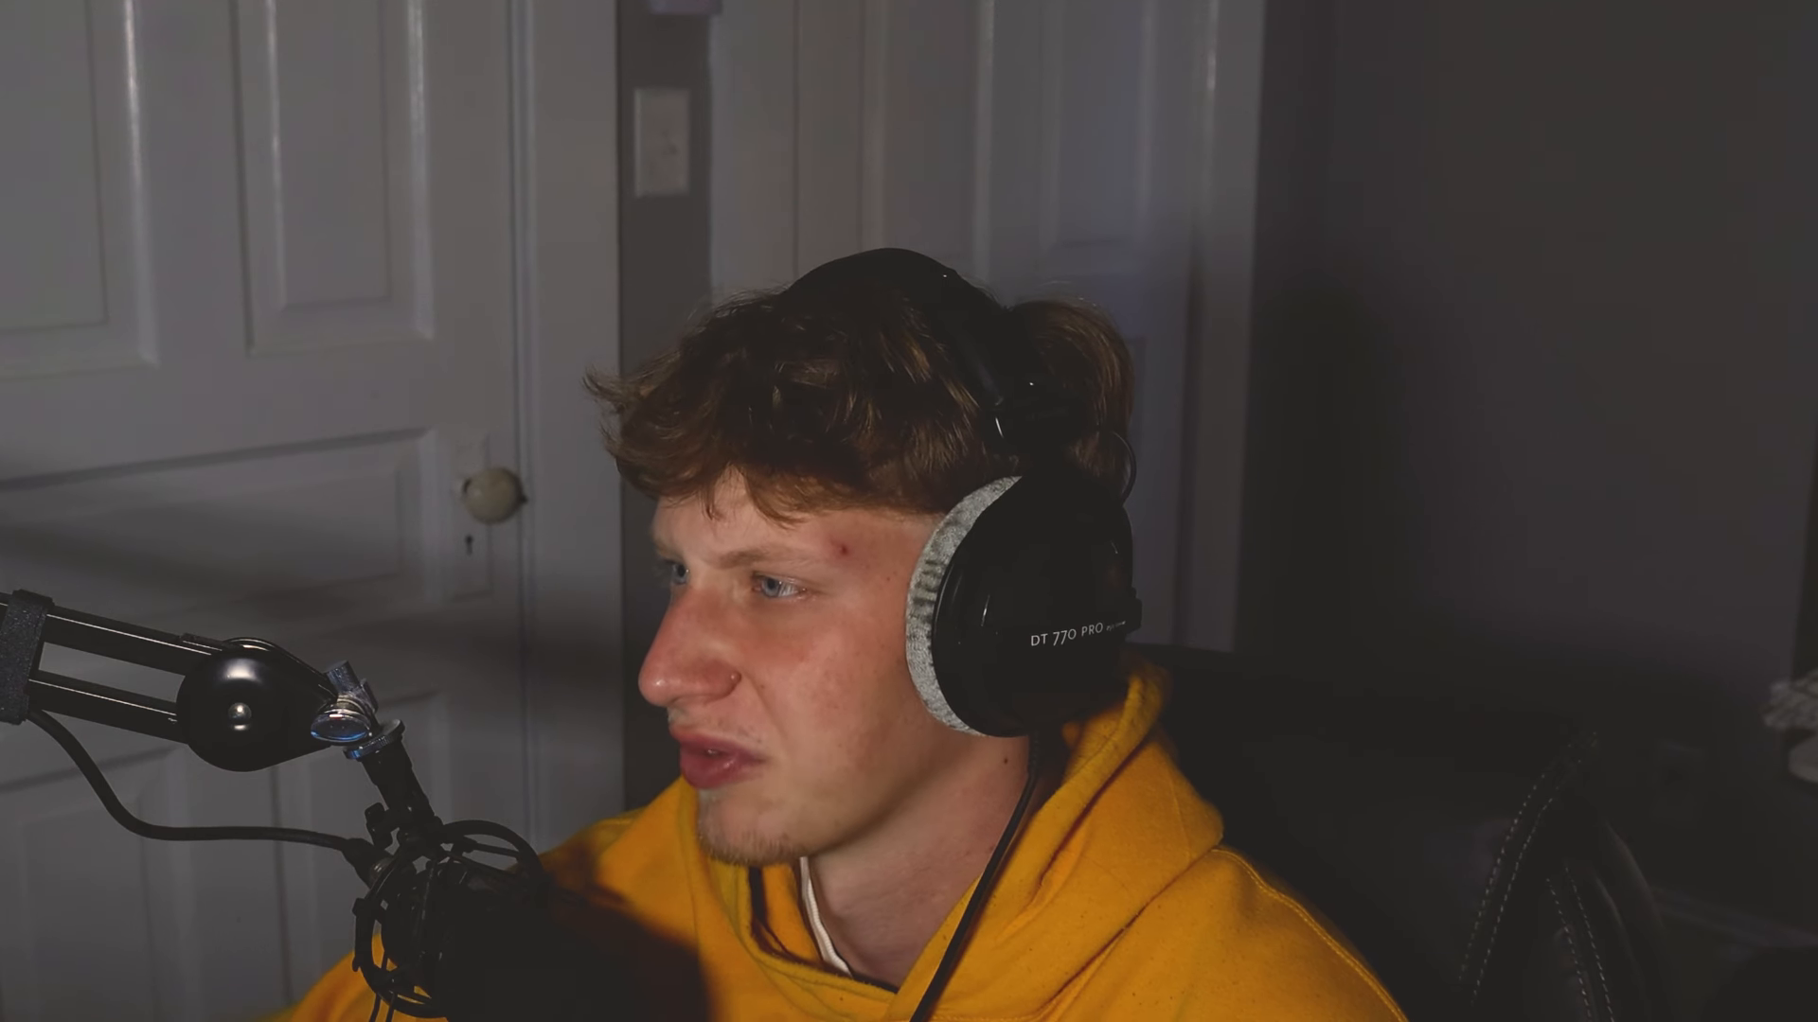
{"action": "key", "text": "e"}
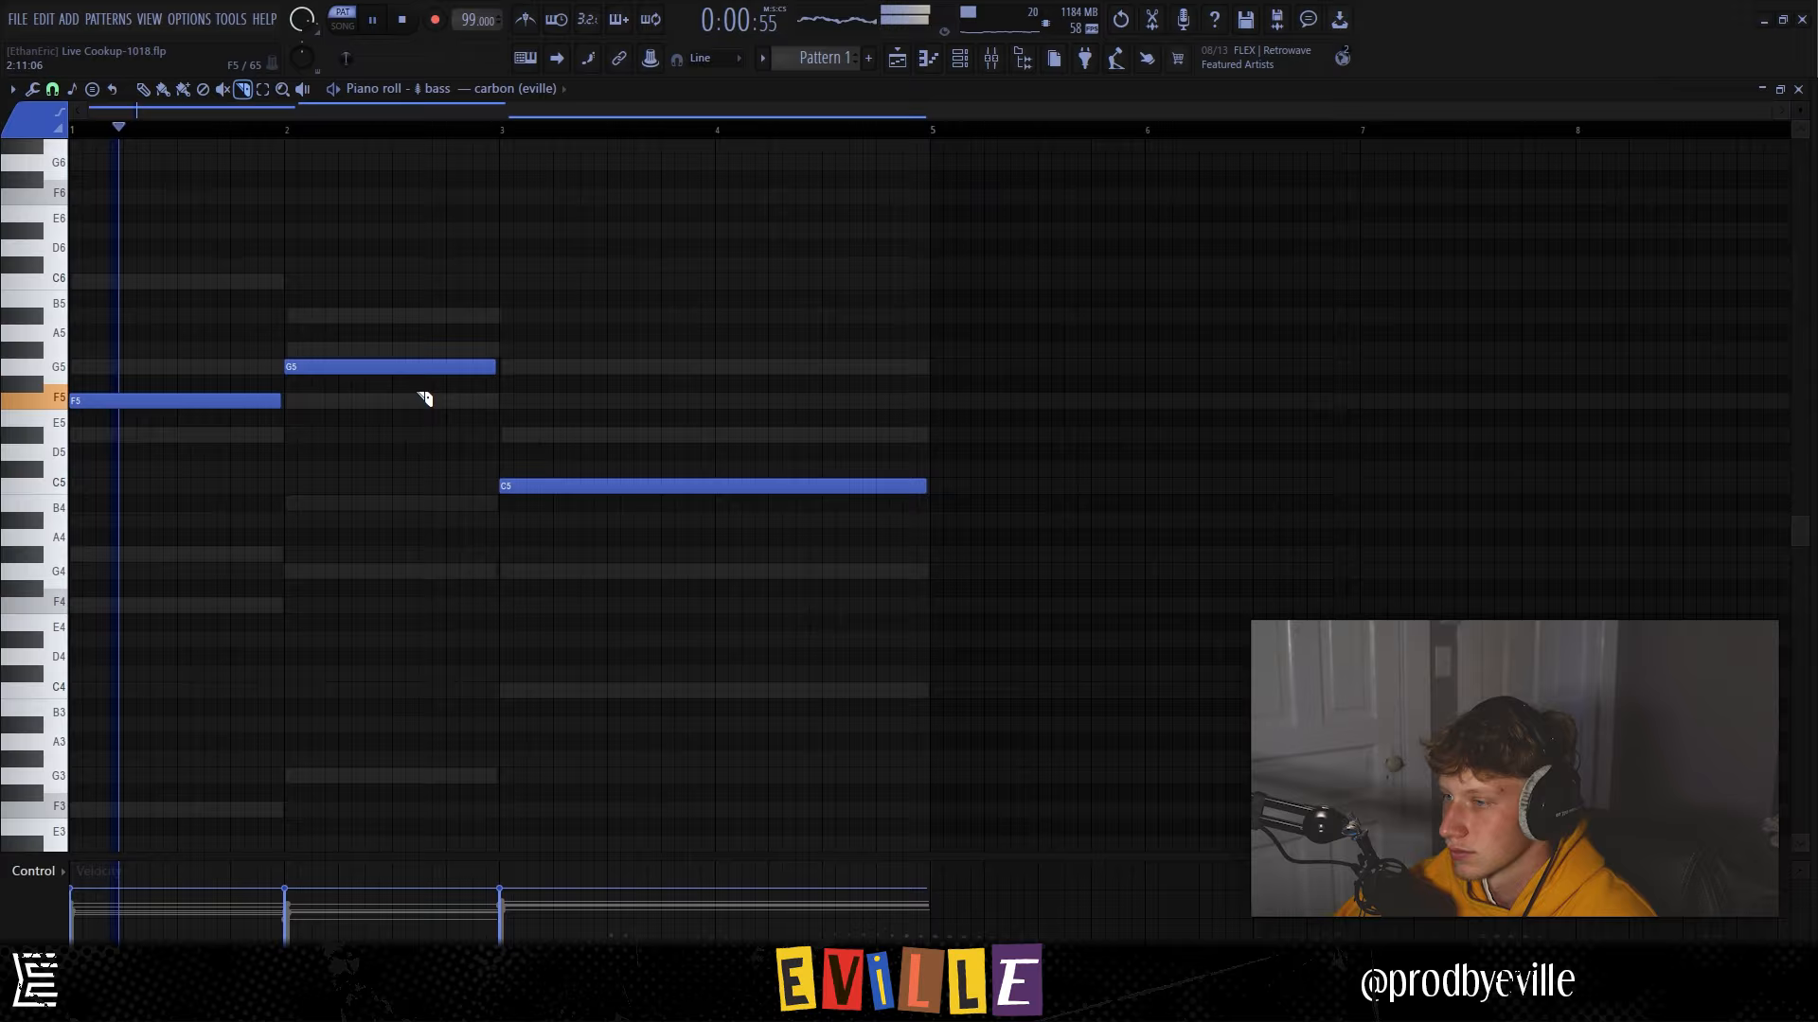
{"action": "scroll", "coordinate": [425, 399], "scroll_direction": "up", "scroll_amount": 3}
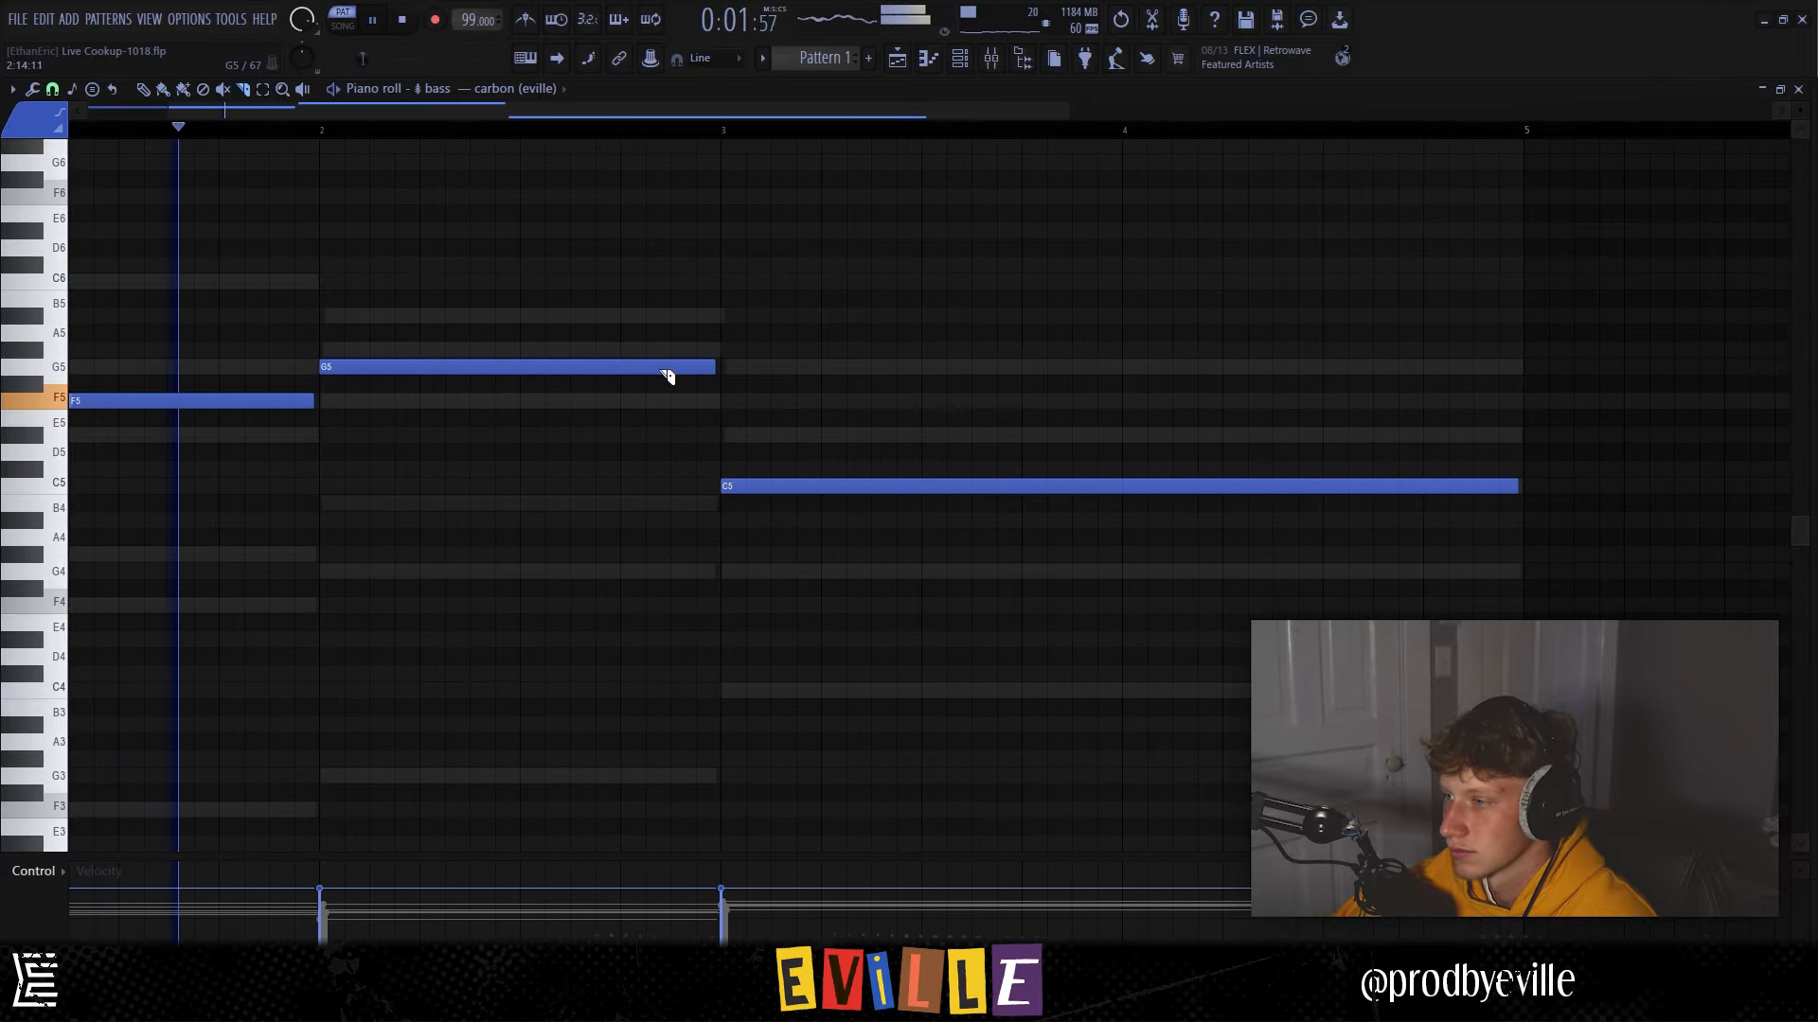
{"action": "mouse_move", "coordinate": [671, 355]}
{"action": "left_mouse_down"}
{"action": "mouse_move", "coordinate": [687, 487]}
{"action": "mouse_move", "coordinate": [685, 469]}
{"action": "left_mouse_up"}
{"action": "key", "text": "p"}
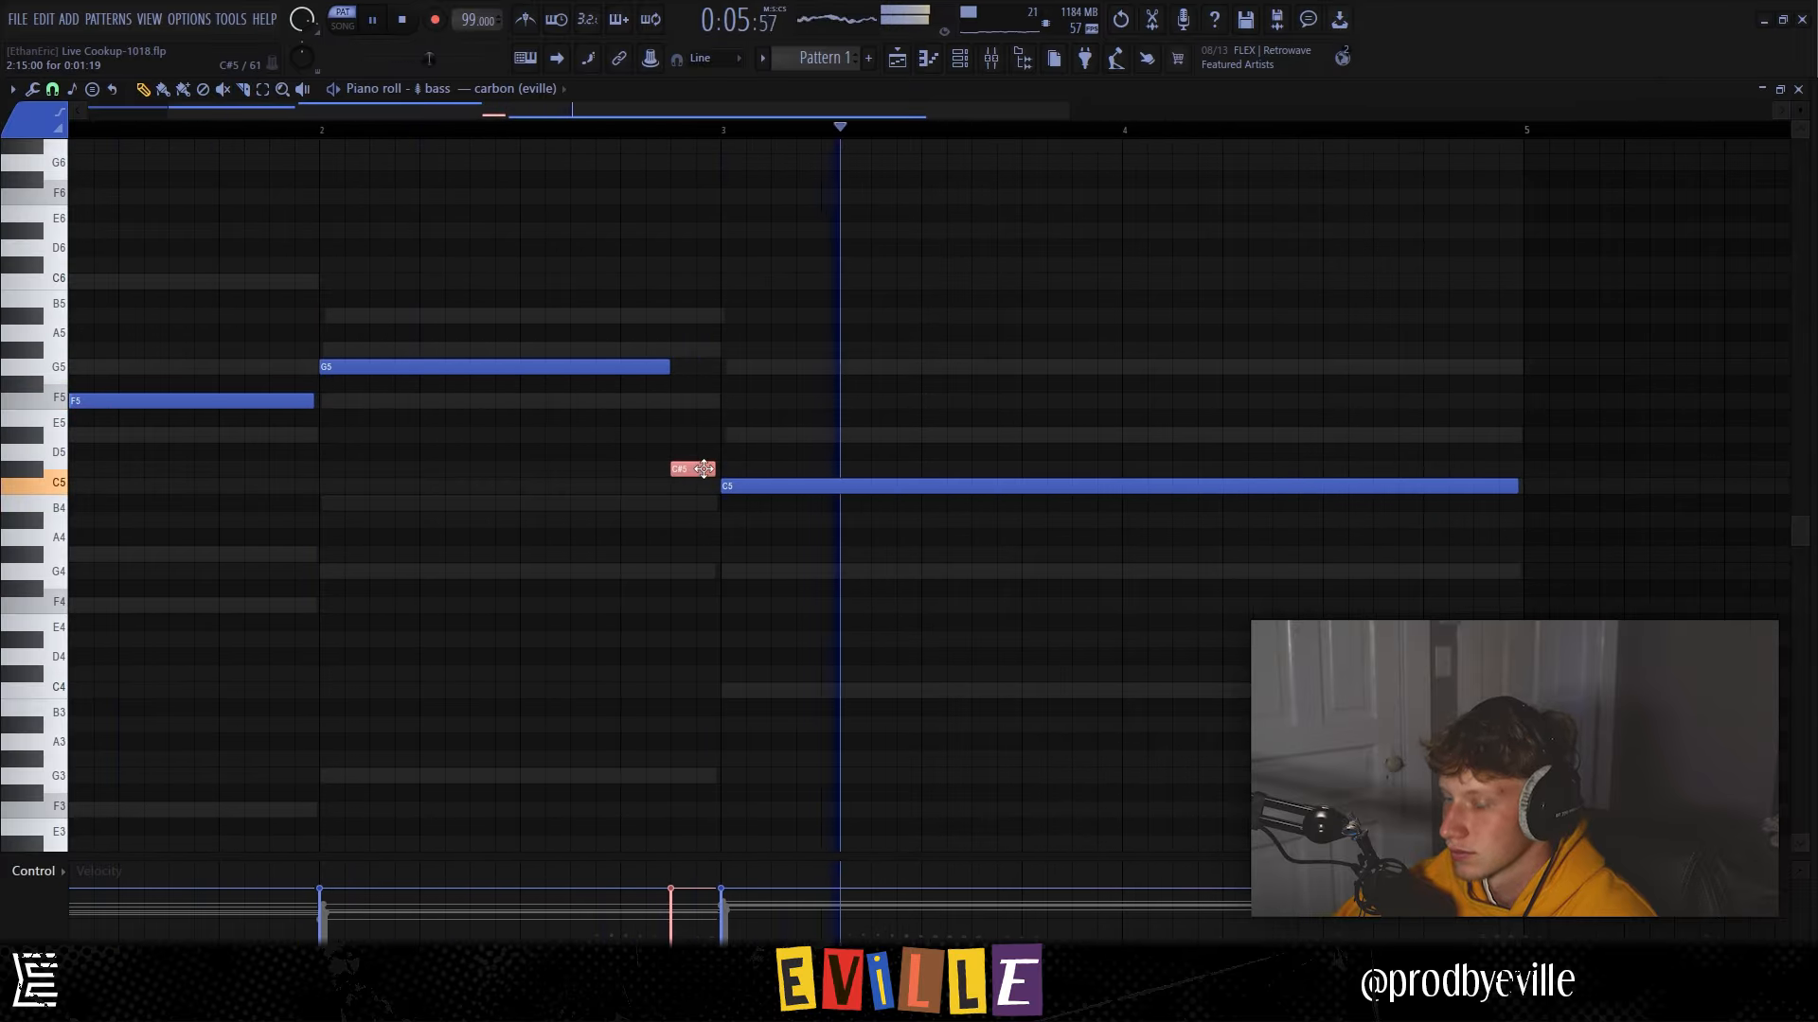
Slice off the end of the C5 bass note before bar 5 and raise that piece to D#5.
{"action": "scroll", "coordinate": [833, 478], "scroll_direction": "down", "scroll_amount": 2}
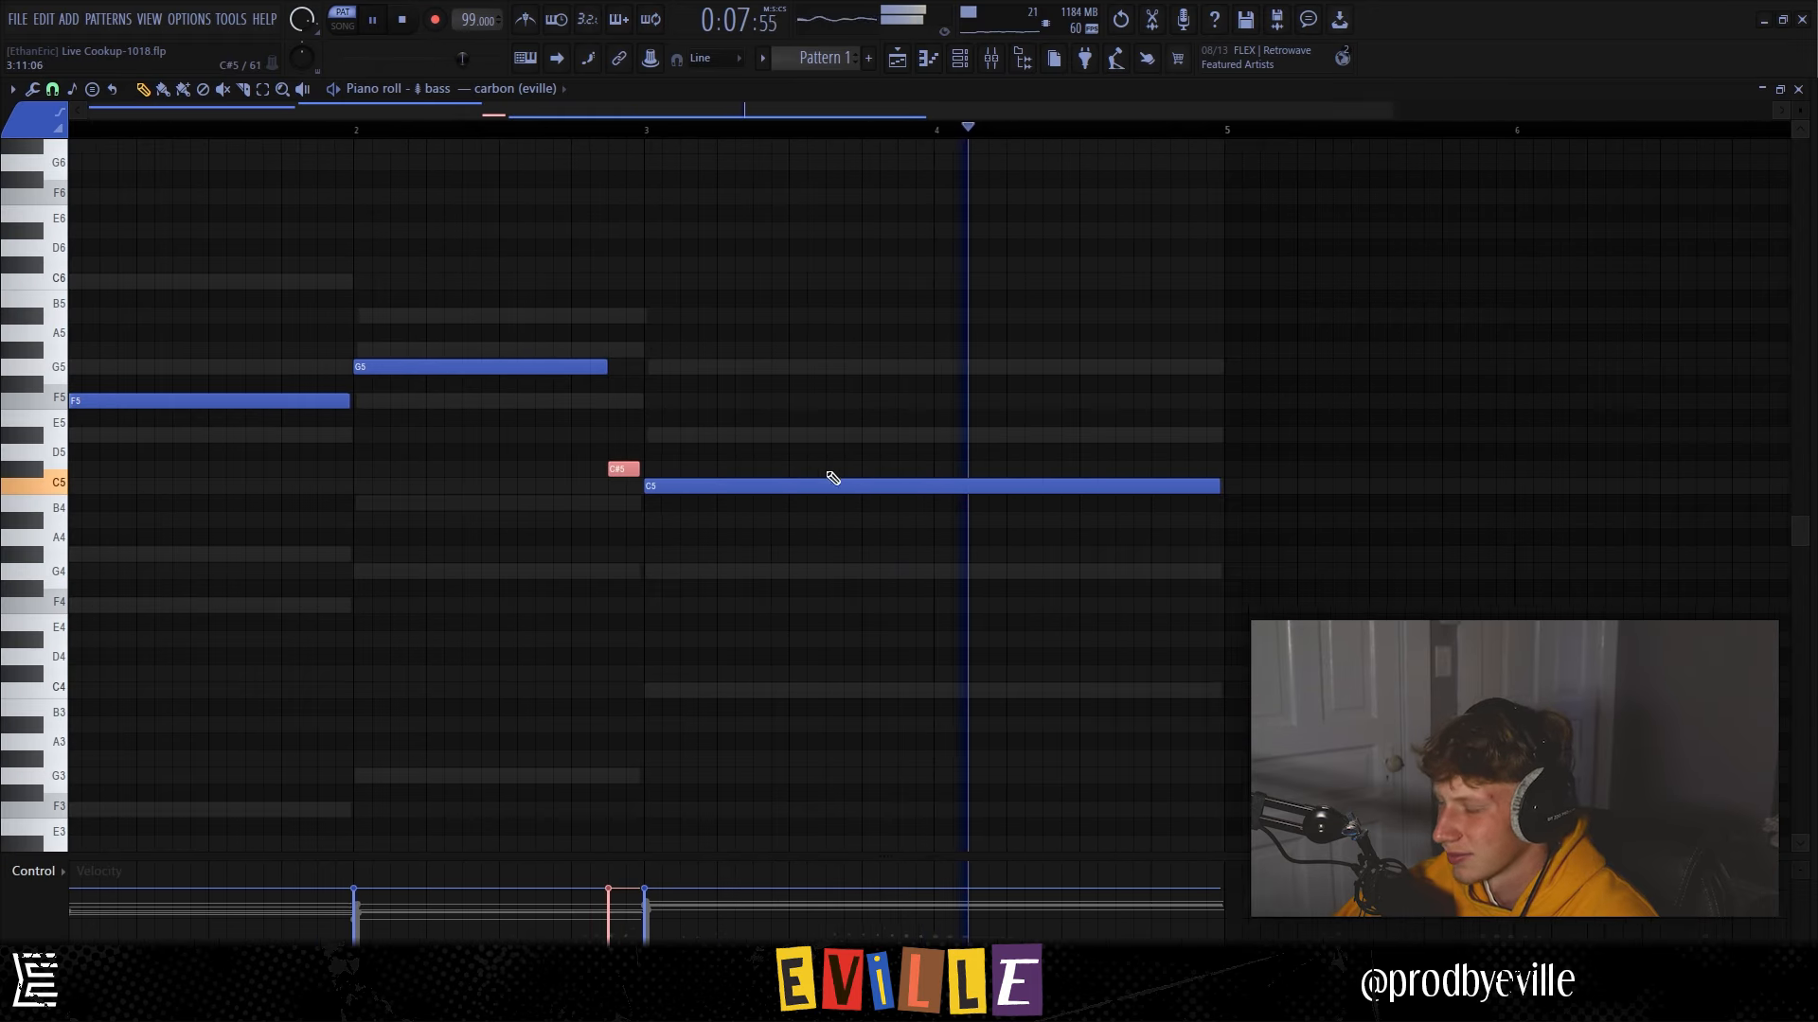
{"action": "scroll", "coordinate": [1160, 520], "scroll_direction": "up", "scroll_amount": 1}
{"action": "right_click", "coordinate": [1107, 486], "text": "shift"}
{"action": "left_click_drag", "start_coordinate": [1118, 483], "coordinate": [1118, 434]}
{"action": "scroll", "coordinate": [858, 313], "scroll_direction": "down", "scroll_amount": 2}
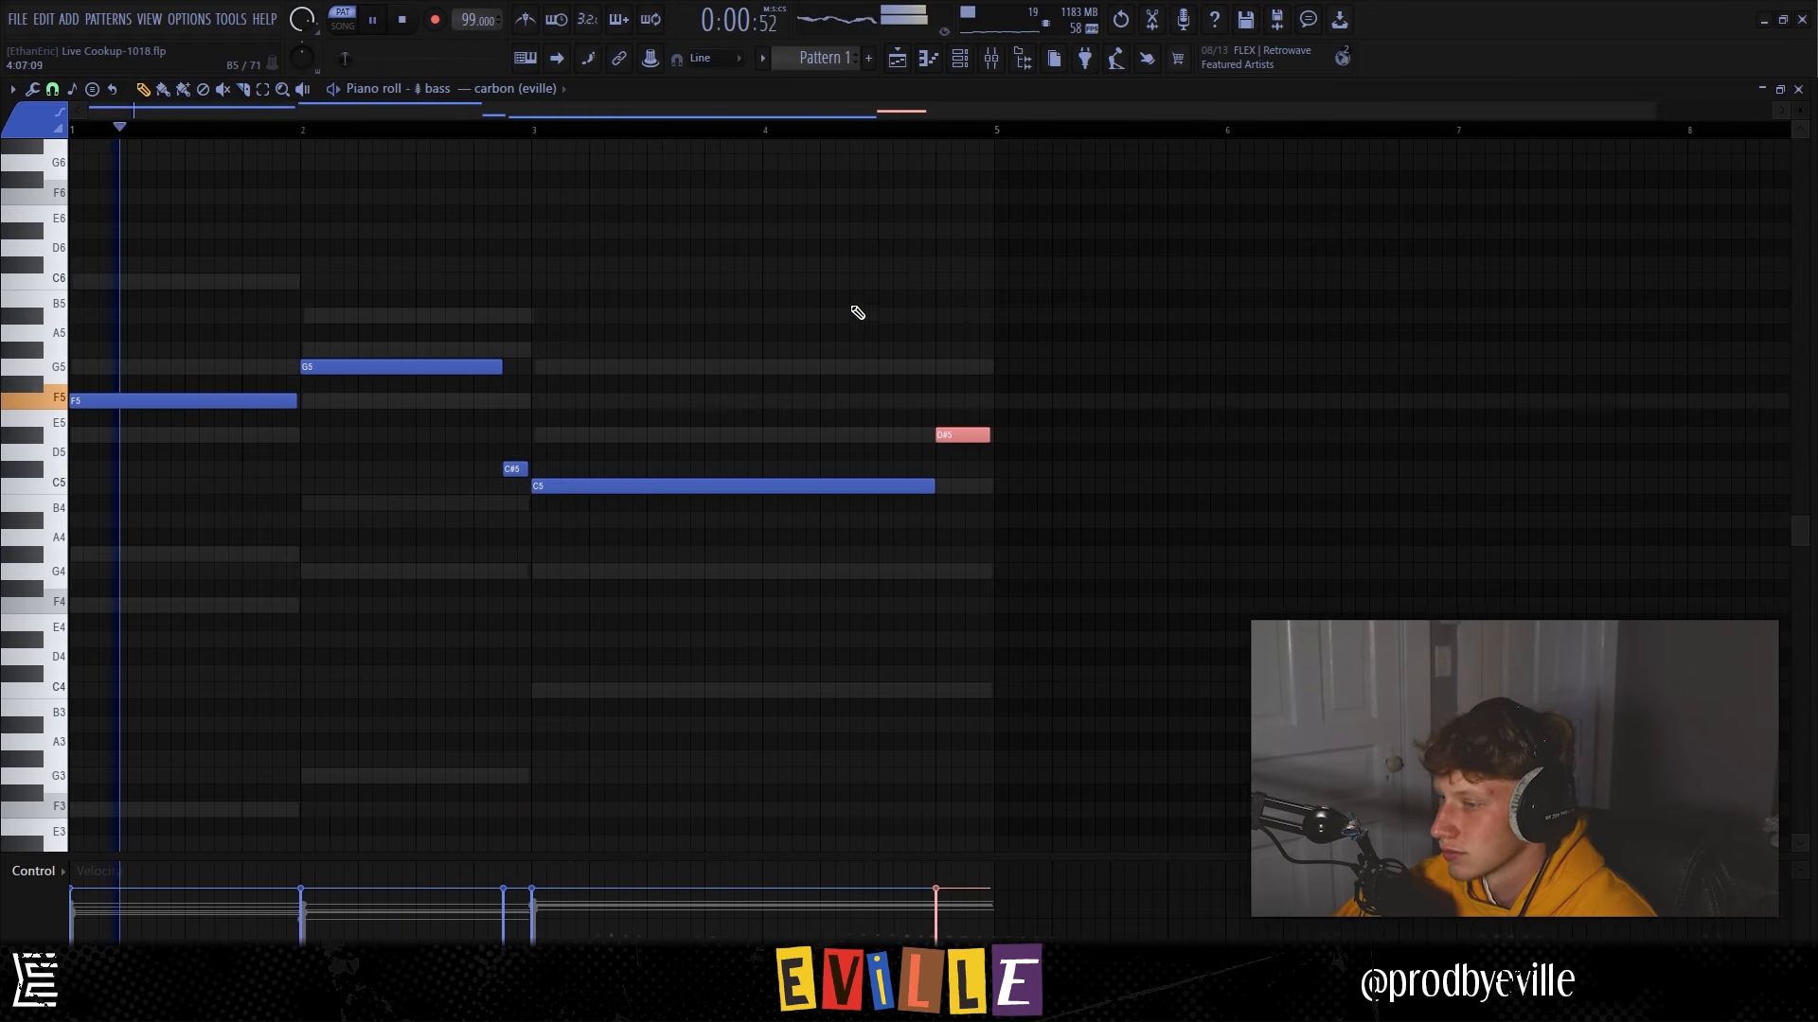
{"action": "left_click", "coordinate": [852, 247]}
{"action": "right_click", "coordinate": [855, 247]}
{"action": "scroll", "coordinate": [176, 407], "scroll_direction": "up", "scroll_amount": 1}
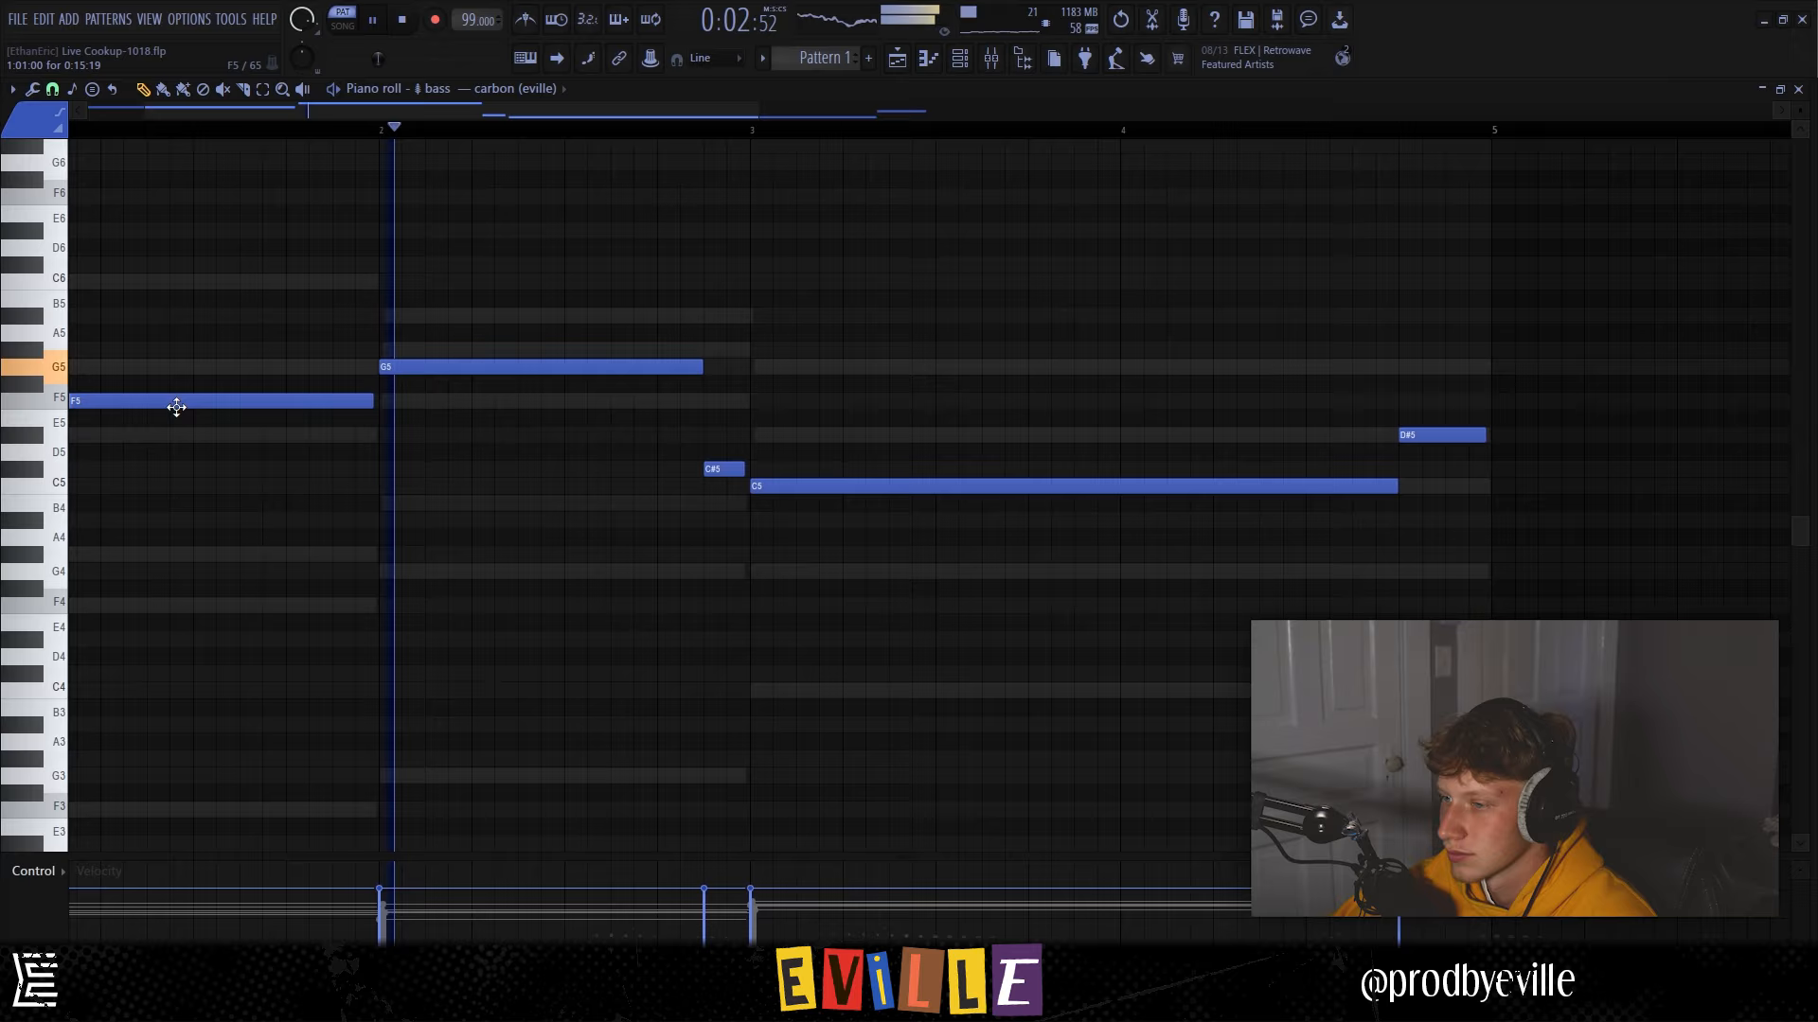
{"action": "scroll", "coordinate": [284, 409], "scroll_direction": "up", "scroll_amount": 1}
{"action": "scroll", "coordinate": [519, 446], "scroll_direction": "down", "scroll_amount": 2}
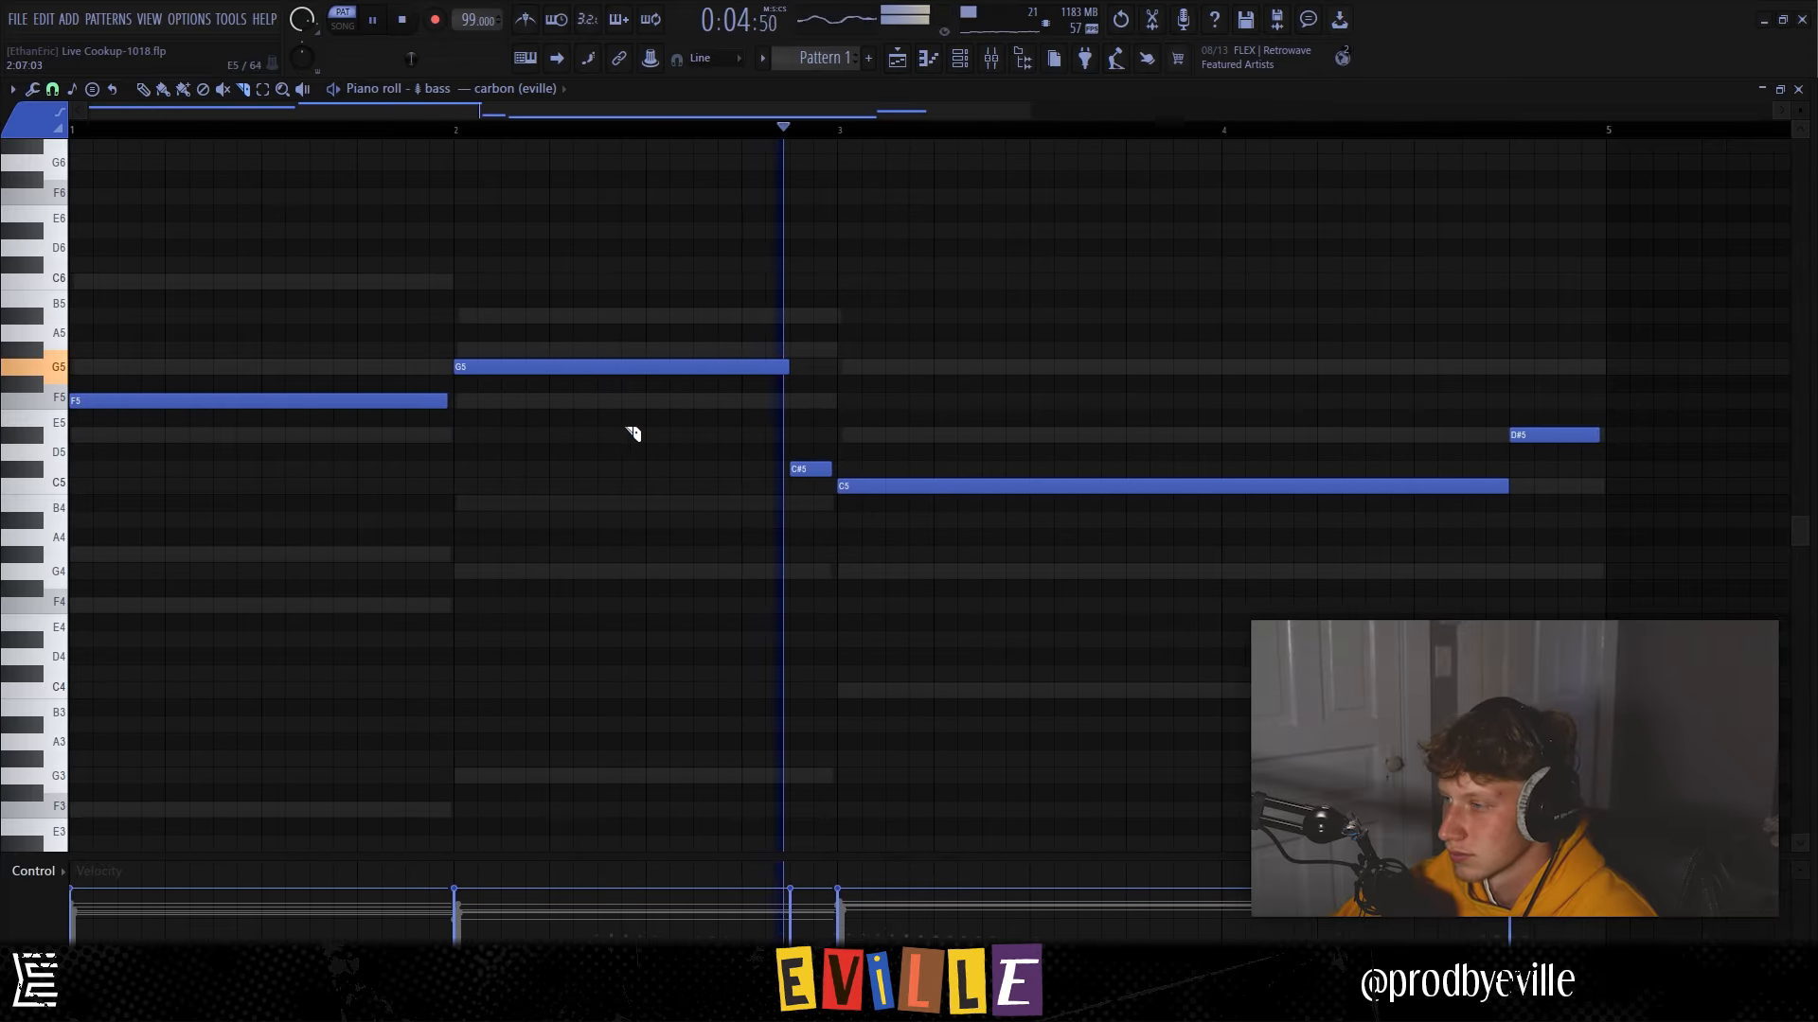
{"action": "scroll", "coordinate": [798, 438], "scroll_direction": "down", "scroll_amount": 3}
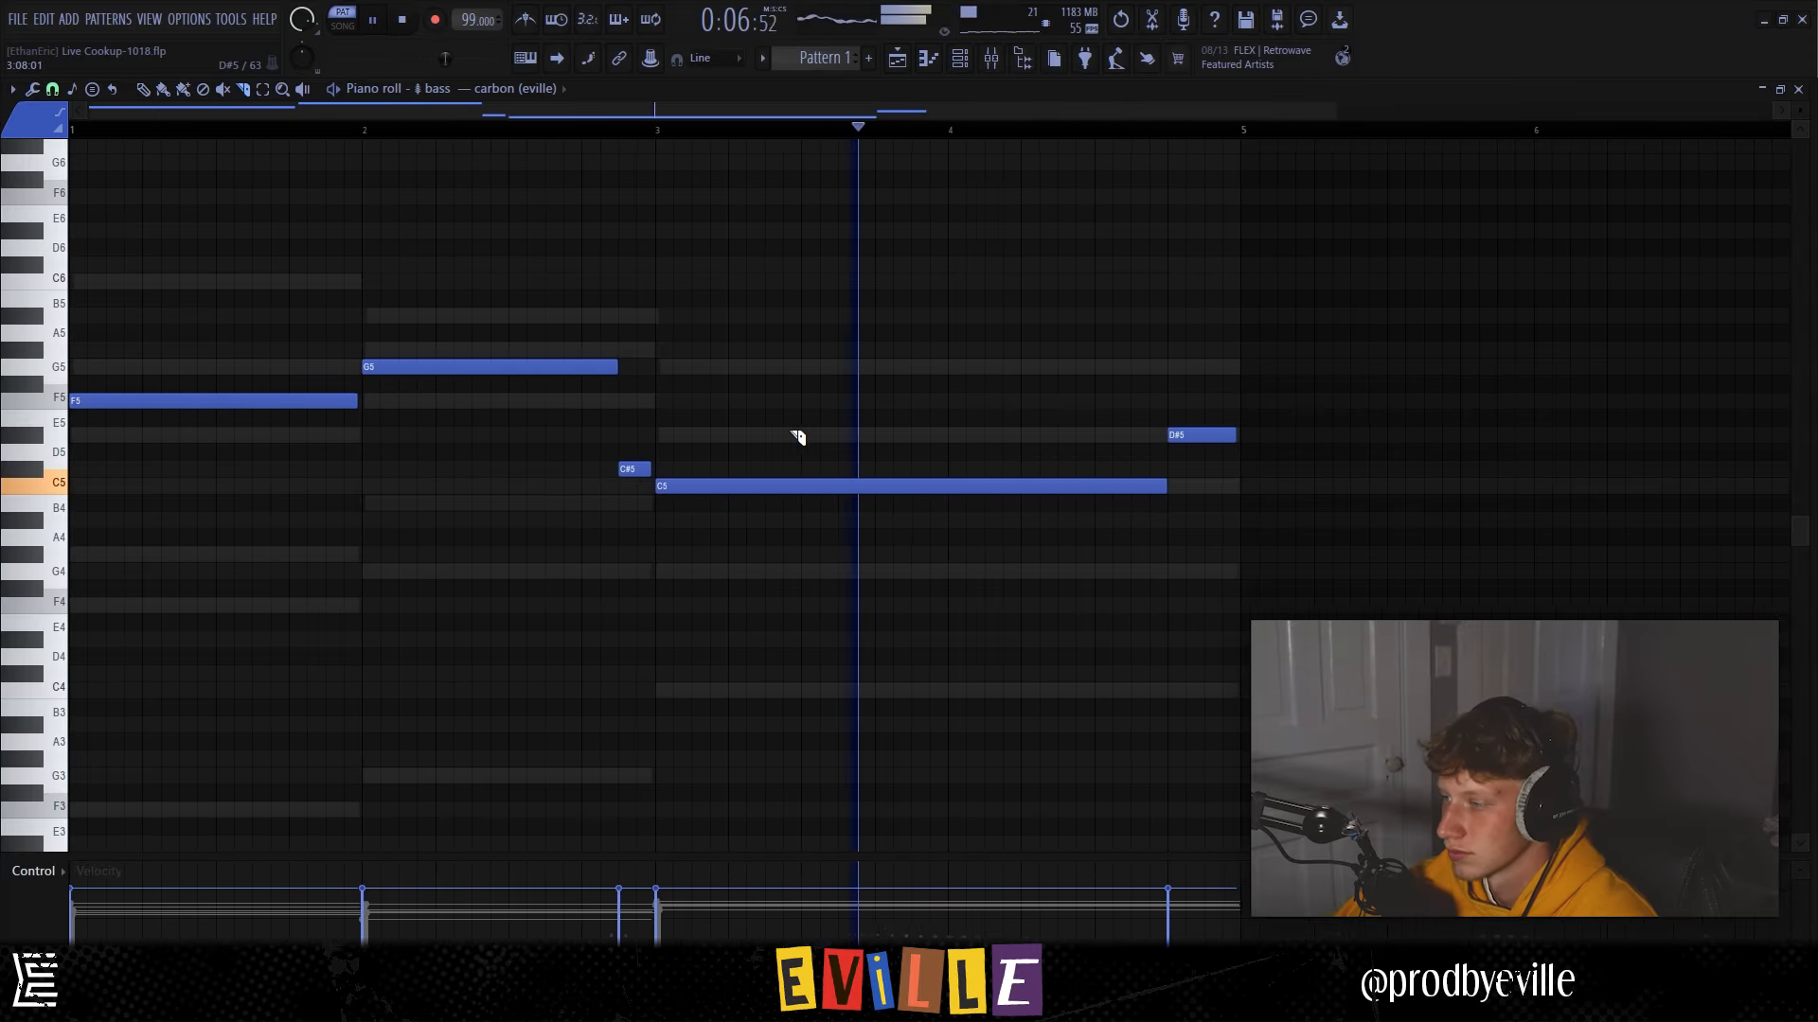
{"action": "scroll", "coordinate": [997, 488], "scroll_direction": "up", "scroll_amount": 1}
{"action": "scroll", "coordinate": [997, 488], "scroll_direction": "up", "scroll_amount": 2}
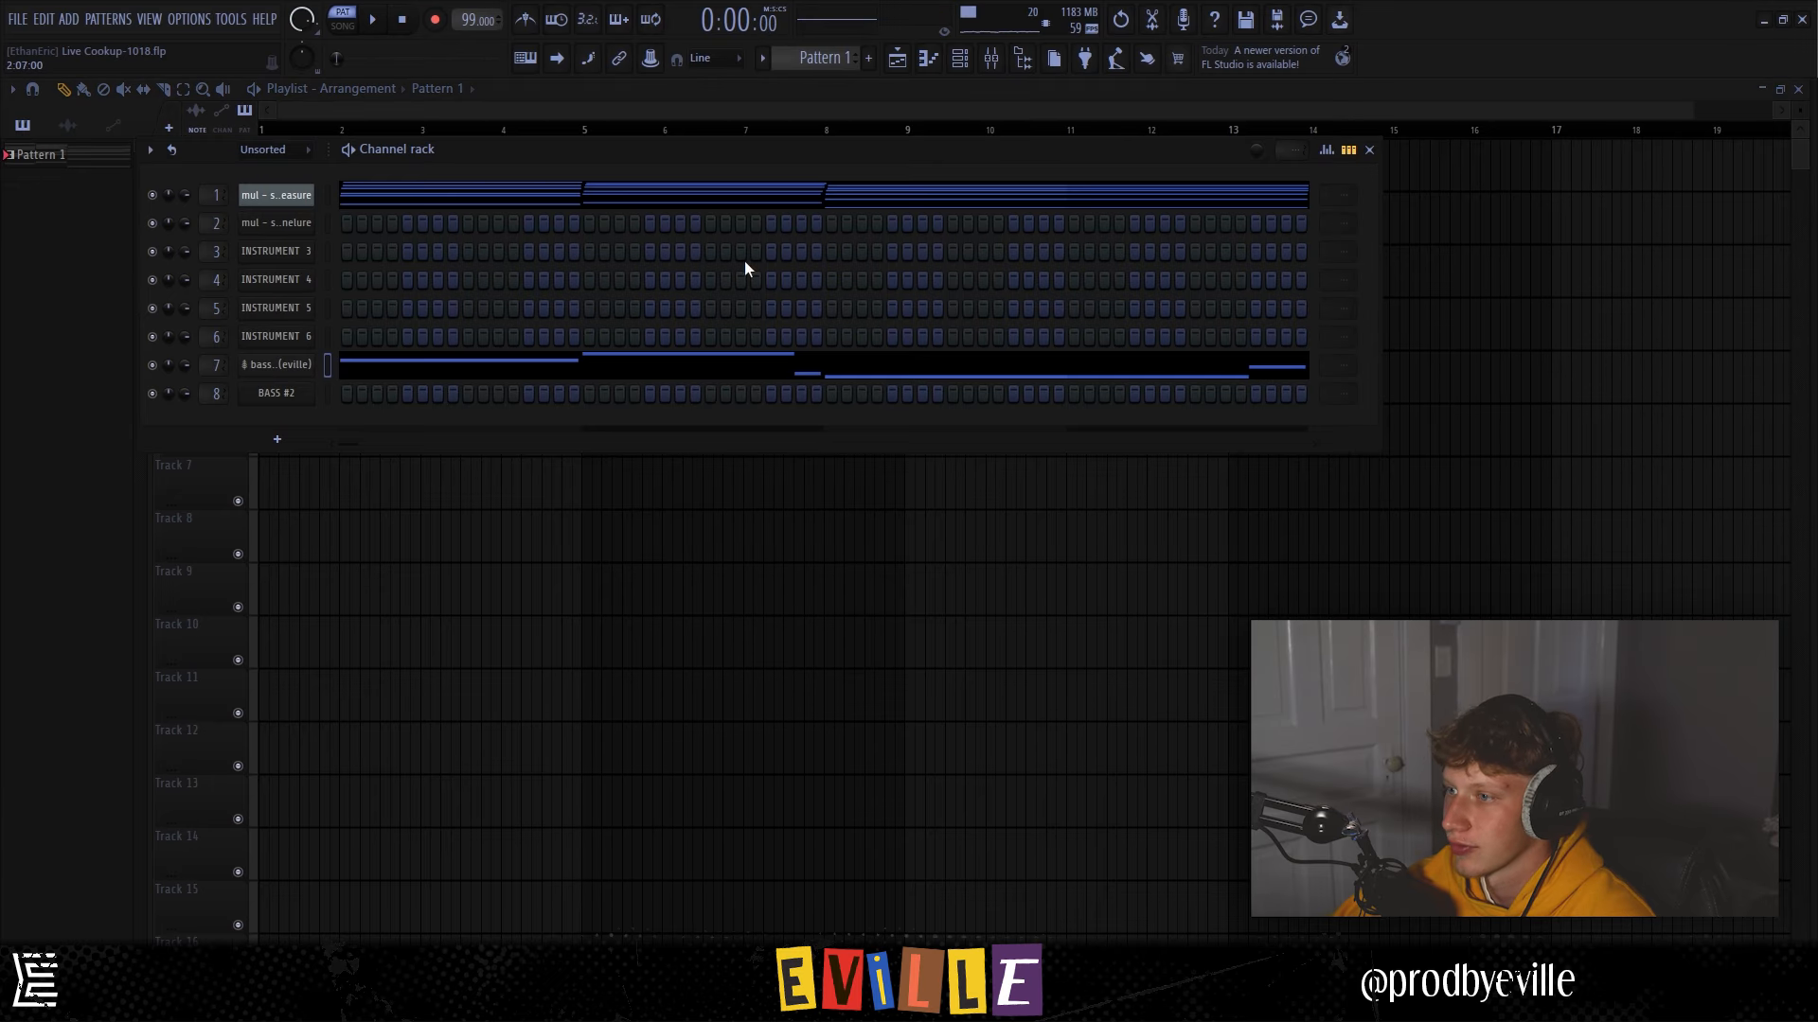
Browse the vault sample library to the Paradise [Abstract] One Shots folder in the Paradise Analog Collection.
{"action": "key", "text": "alt+F8"}
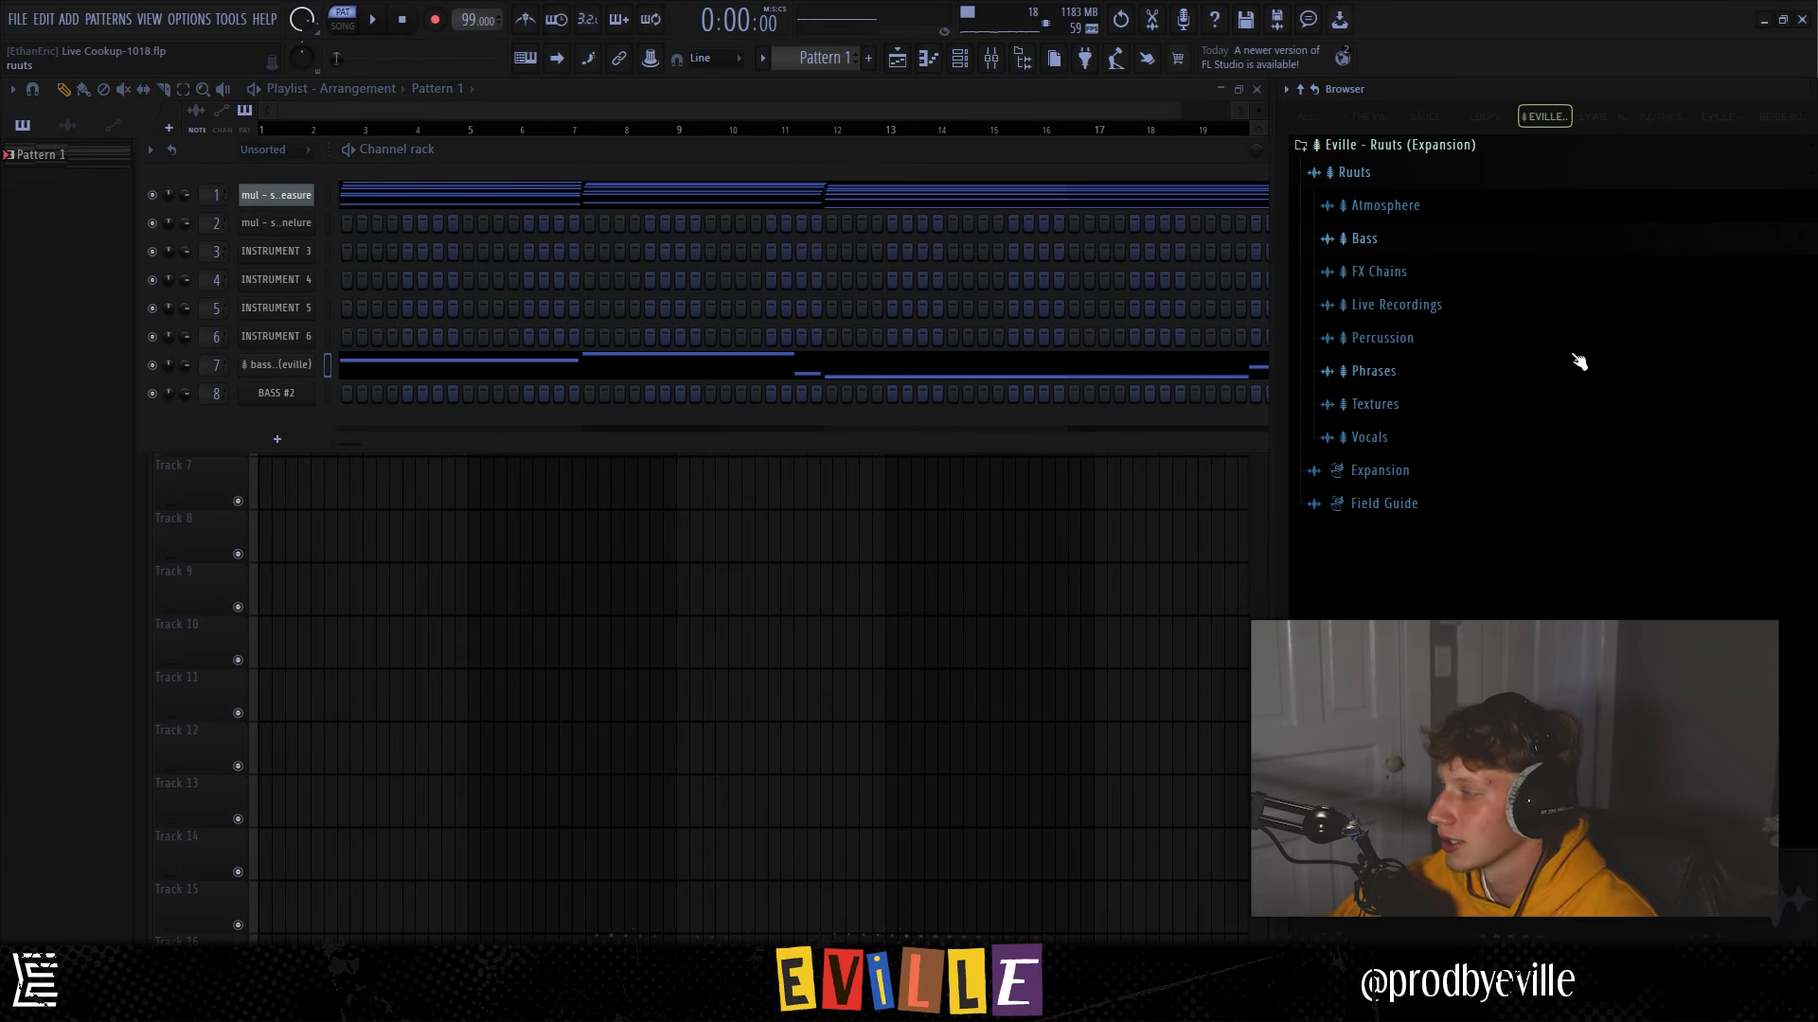
{"action": "left_click", "coordinate": [1417, 119]}
{"action": "left_click", "coordinate": [1369, 118]}
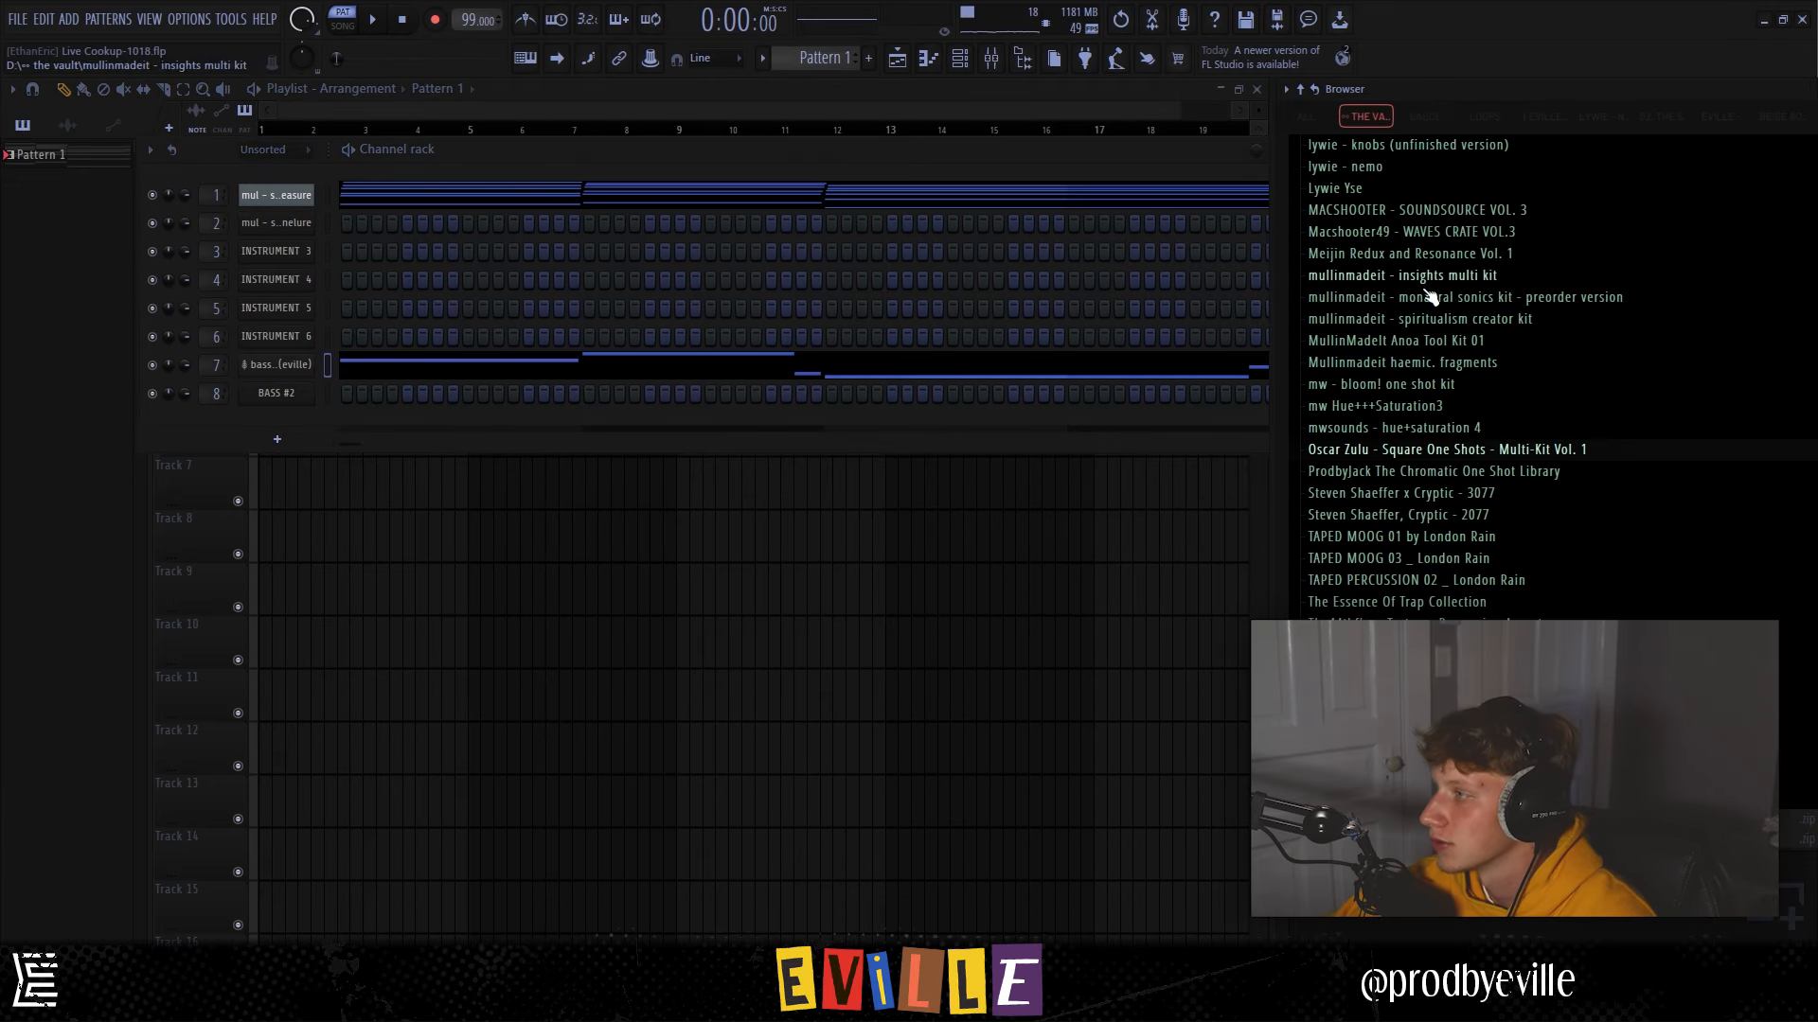
{"action": "scroll", "coordinate": [1554, 455], "scroll_direction": "down", "scroll_amount": 4}
{"action": "scroll", "coordinate": [1549, 460], "scroll_direction": "up", "scroll_amount": 4}
{"action": "scroll", "coordinate": [1420, 463], "scroll_direction": "up", "scroll_amount": 10}
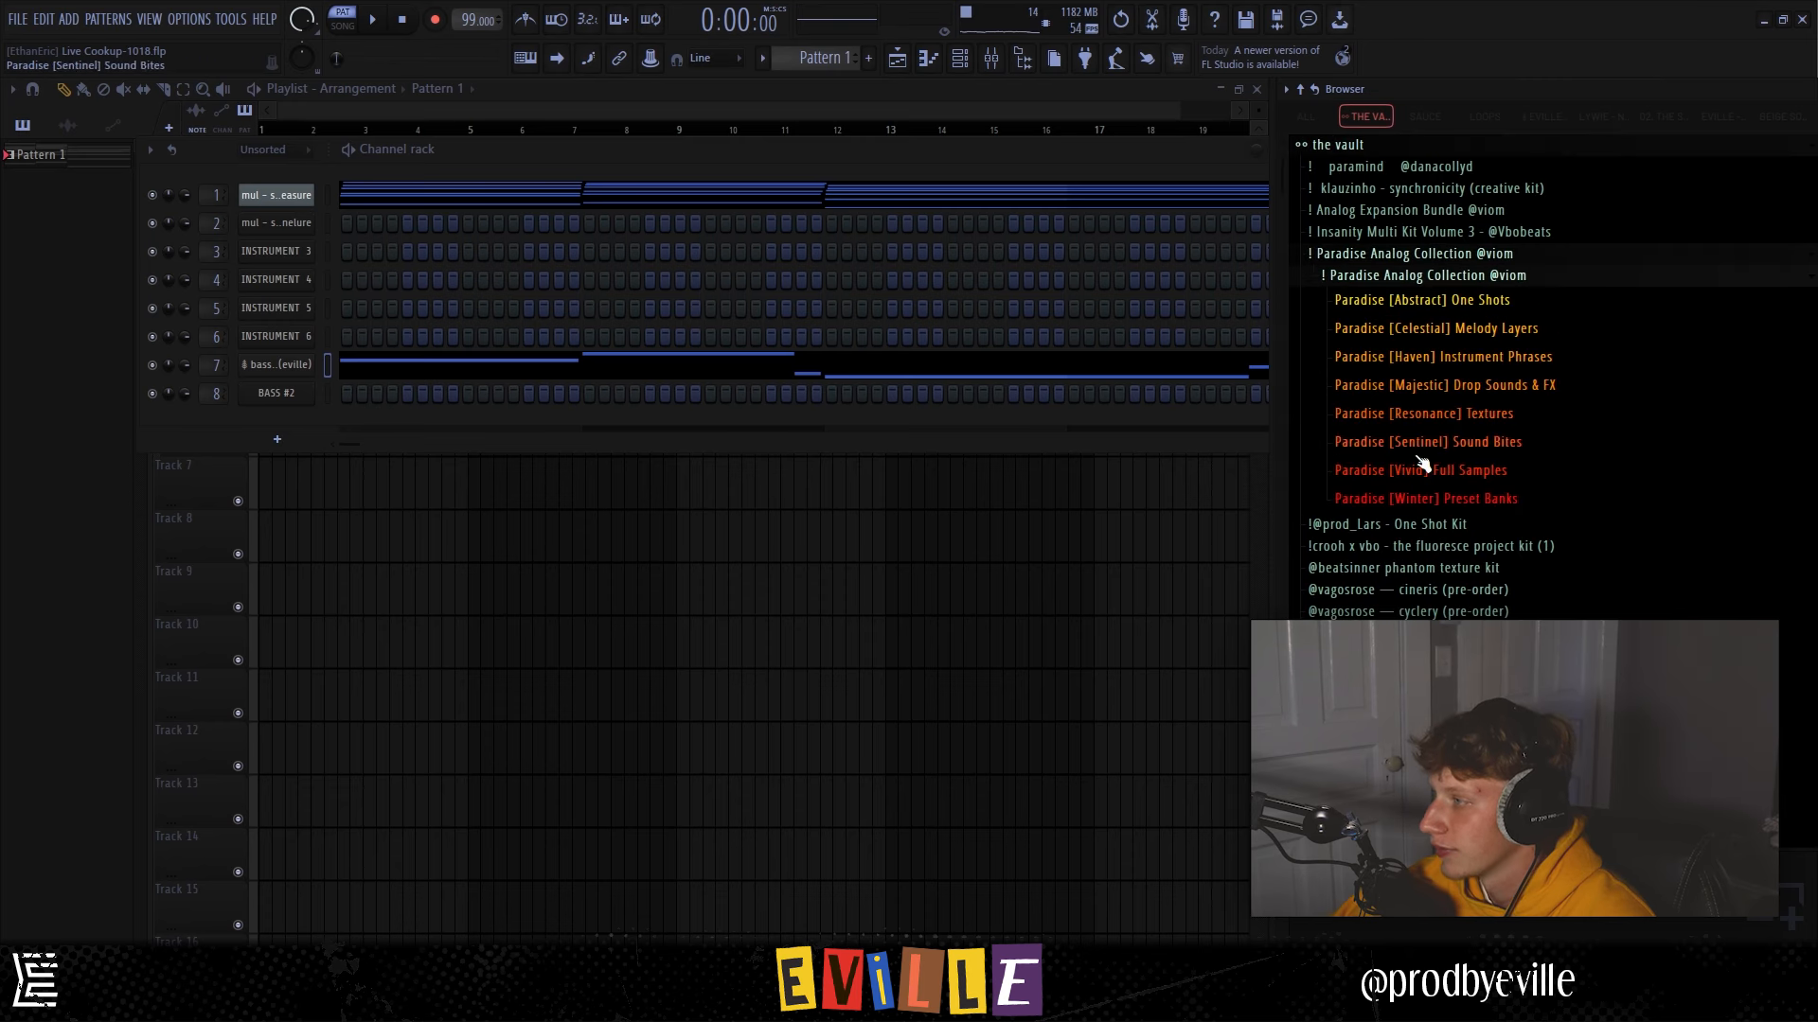
{"action": "left_click", "coordinate": [1481, 301]}
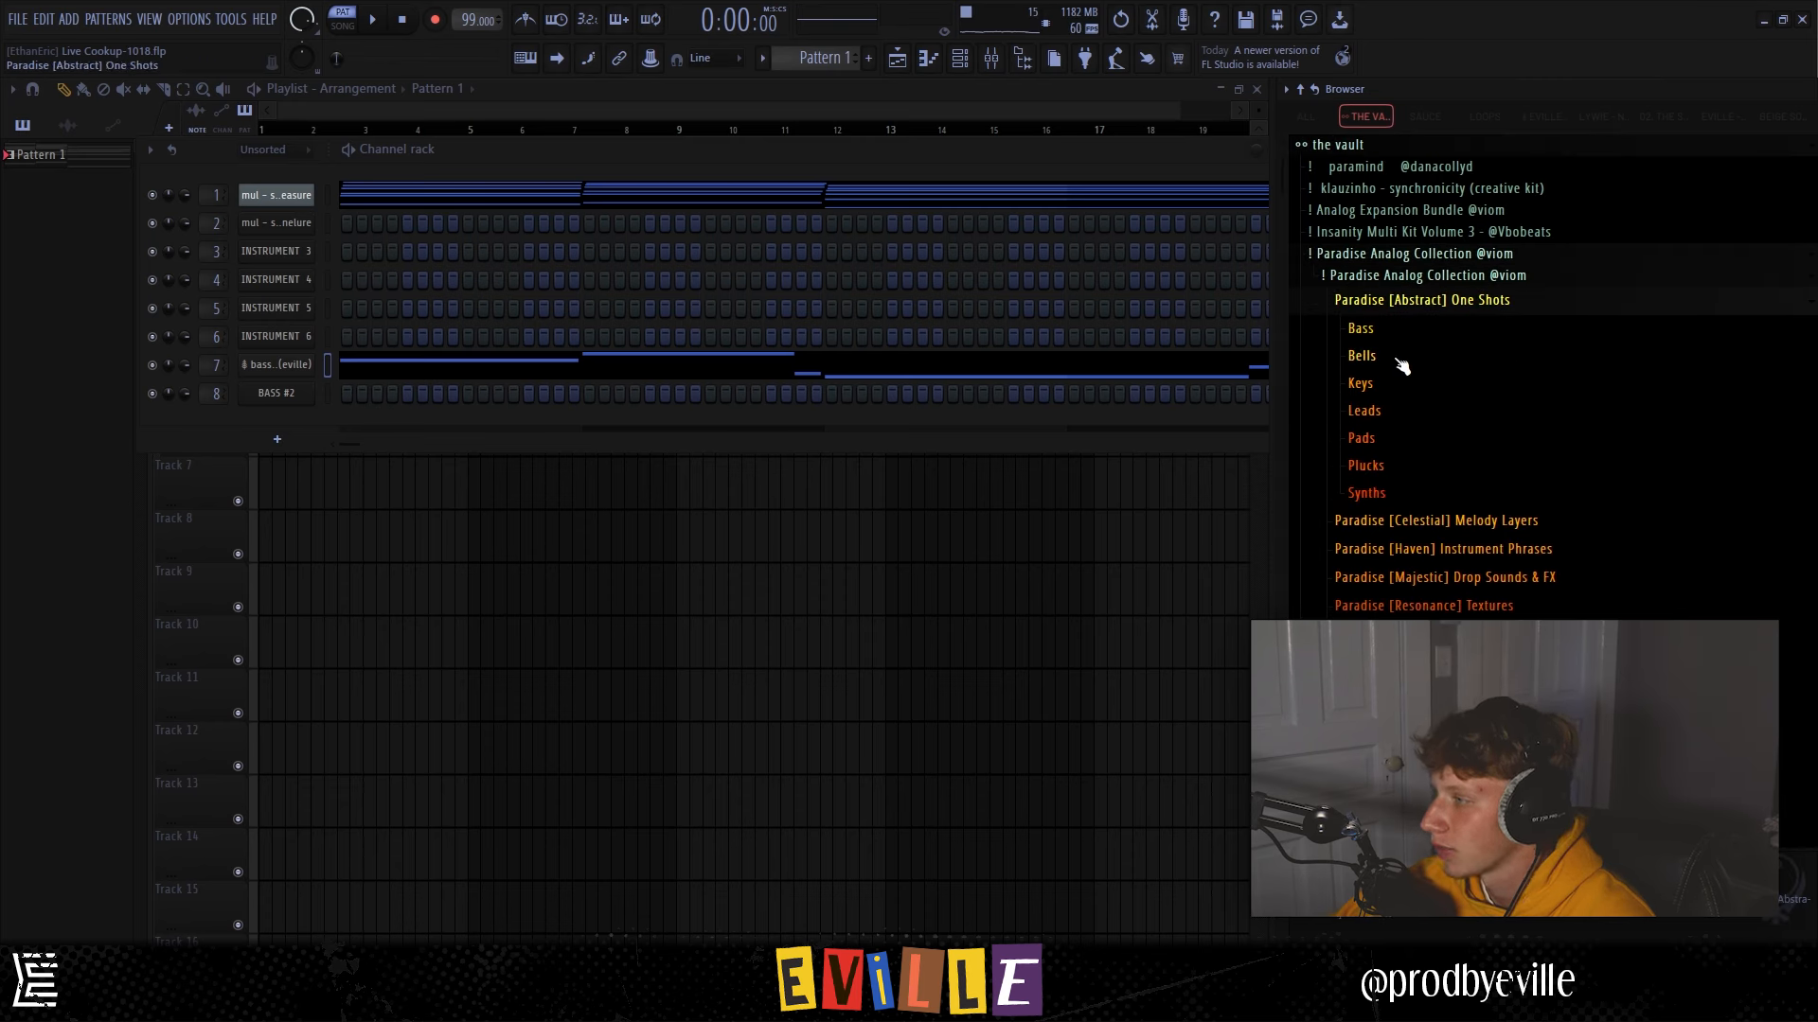
Audition the one shots in the Bells and Keys folders of the Paradise collection.
{"action": "left_click", "coordinate": [1386, 407]}
{"action": "left_click", "coordinate": [1403, 342]}
{"action": "left_click", "coordinate": [1398, 258]}
{"action": "left_click", "coordinate": [1385, 233]}
{"action": "left_click", "coordinate": [1422, 273]}
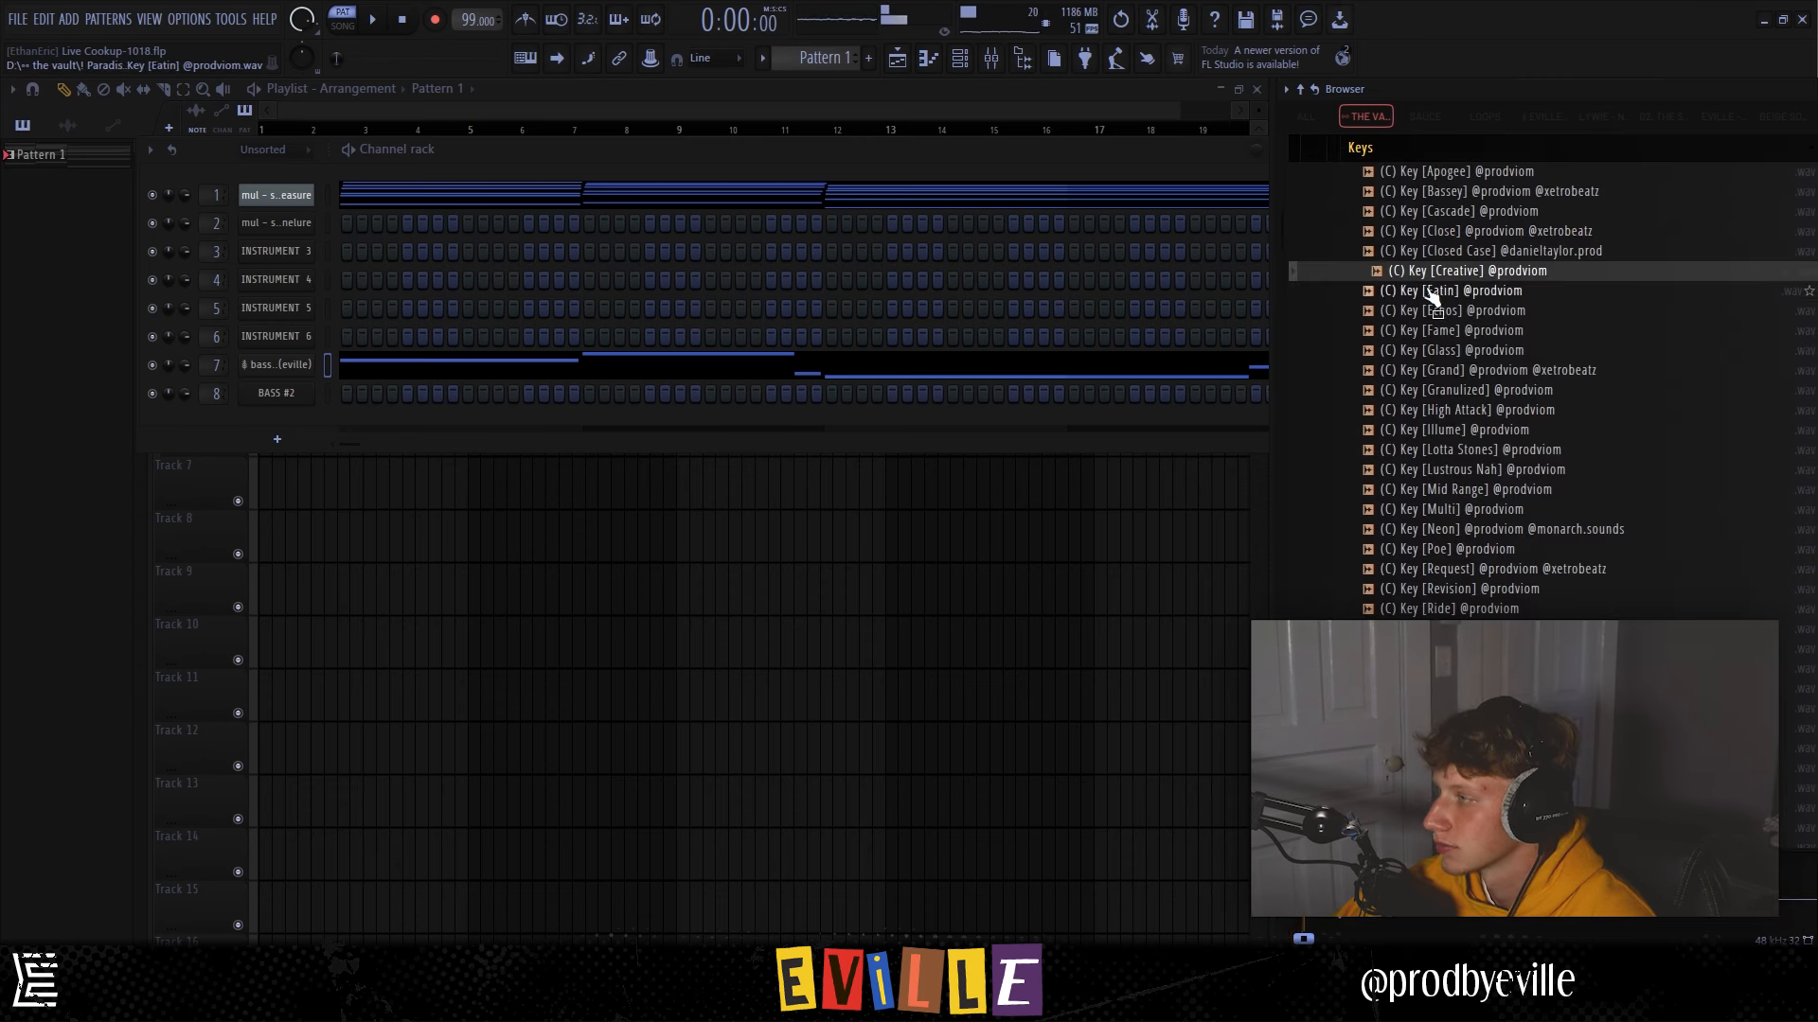
{"action": "left_click", "coordinate": [1447, 251]}
{"action": "left_click", "coordinate": [1450, 233]}
{"action": "left_click", "coordinate": [1456, 214]}
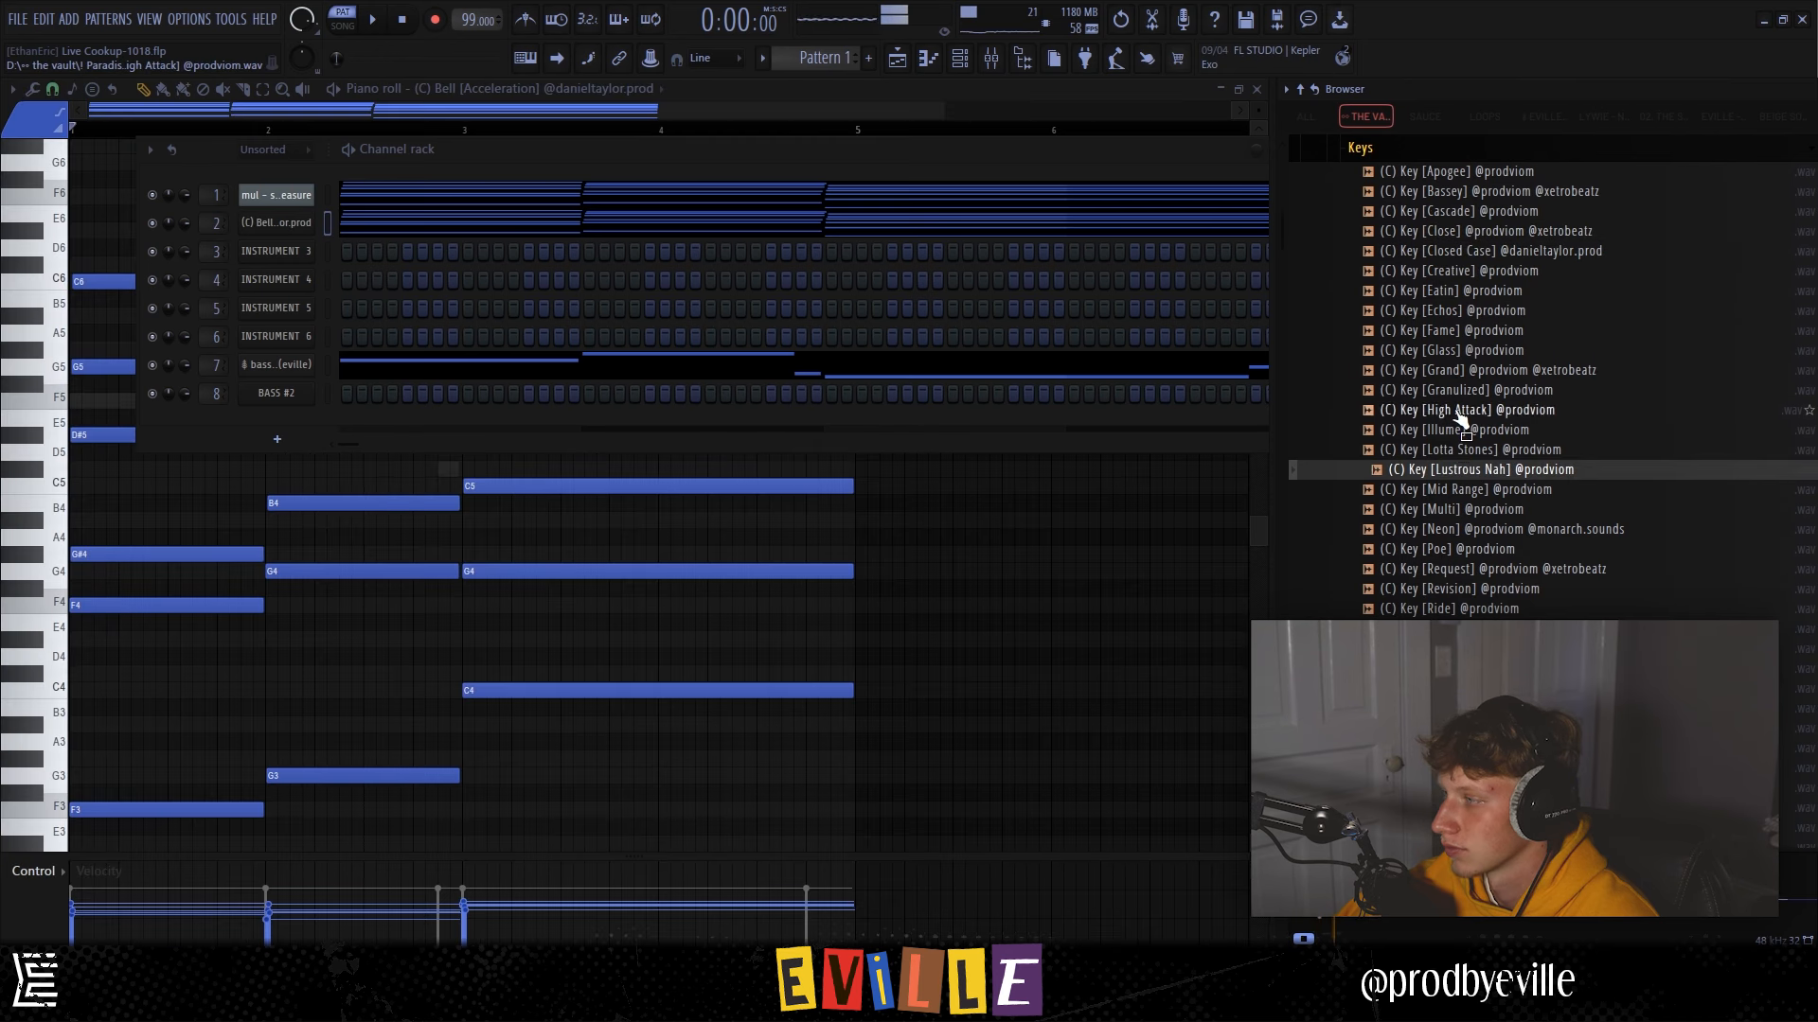
Audition further Keys one shots, load (C) Key [Lustrous Nah] onto the INSTRUMENT 2 channel and play its chords with the beat.
{"action": "left_click", "coordinate": [1460, 410]}
{"action": "left_click", "coordinate": [1467, 451]}
{"action": "left_click", "coordinate": [1471, 472]}
{"action": "middle_click", "coordinate": [1472, 476]}
{"action": "key", "text": "space"}
{"action": "key", "text": "alt+F8"}
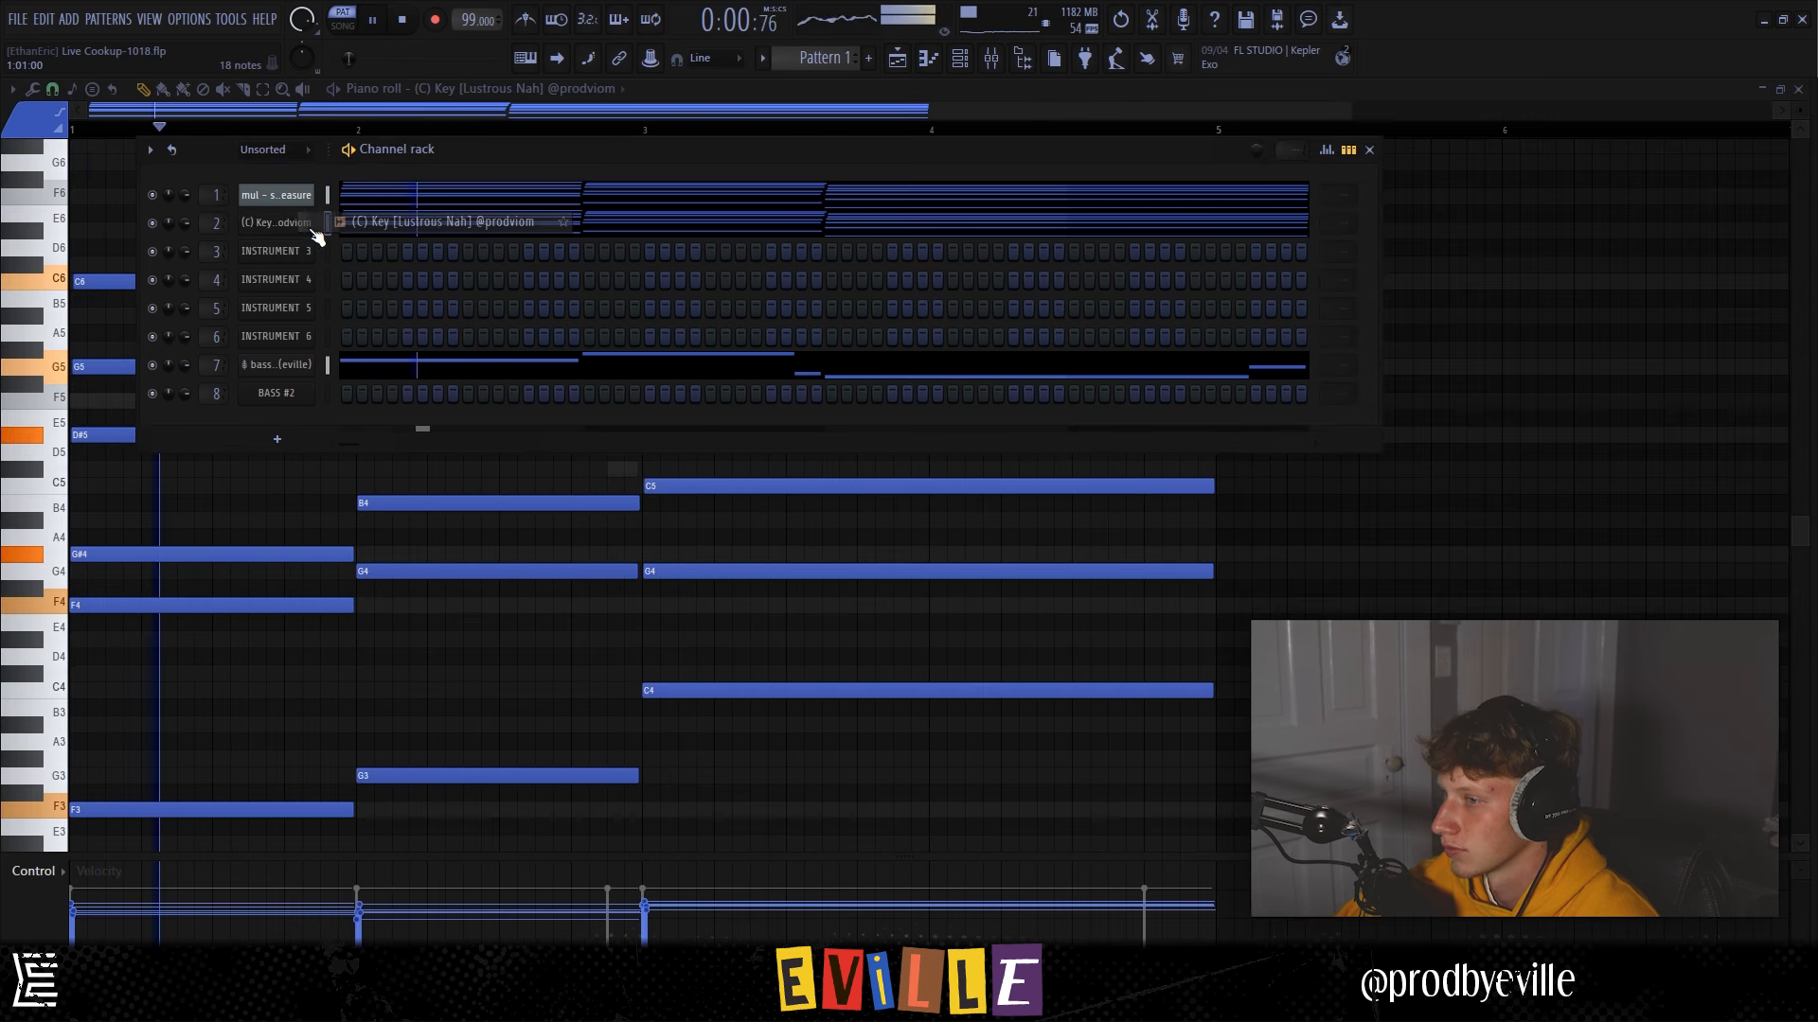
On the INSTRUMENT 2 mixer track, move autochroma to the second effect slot, using the glass lake preset and a 16% mix level.
{"action": "left_click", "coordinate": [308, 227]}
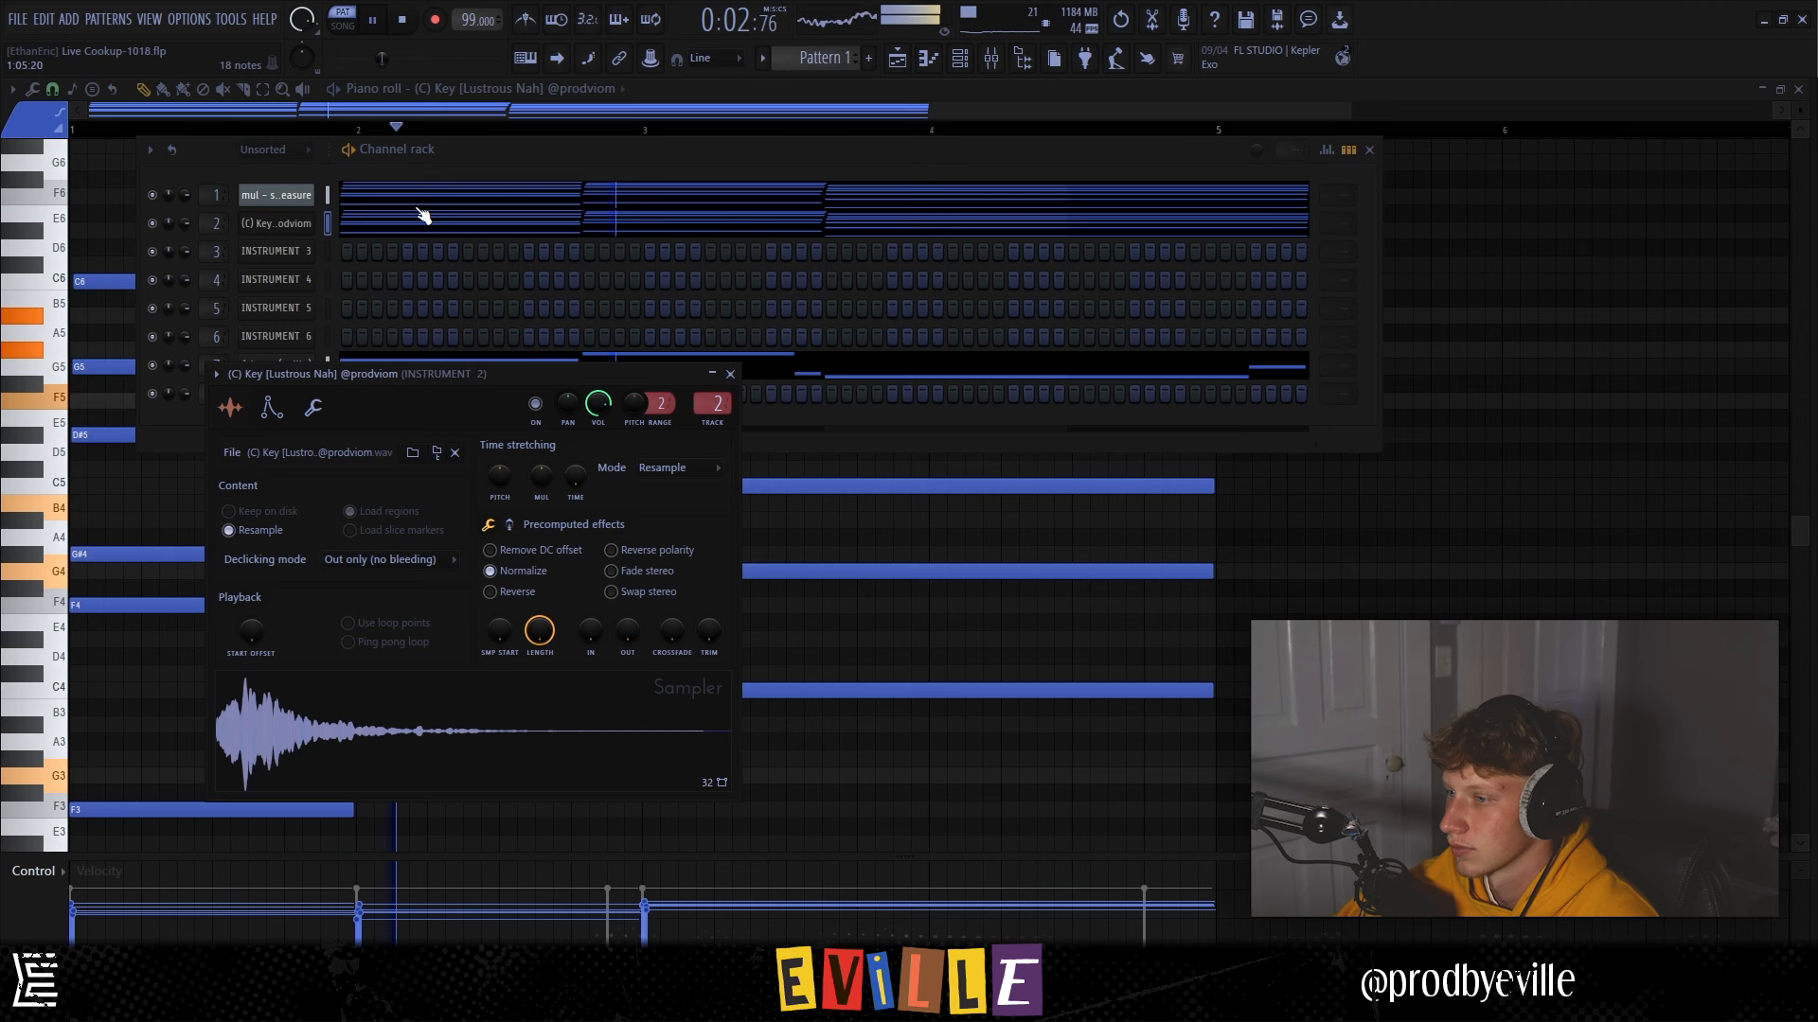
{"action": "double_click", "coordinate": [715, 406]}
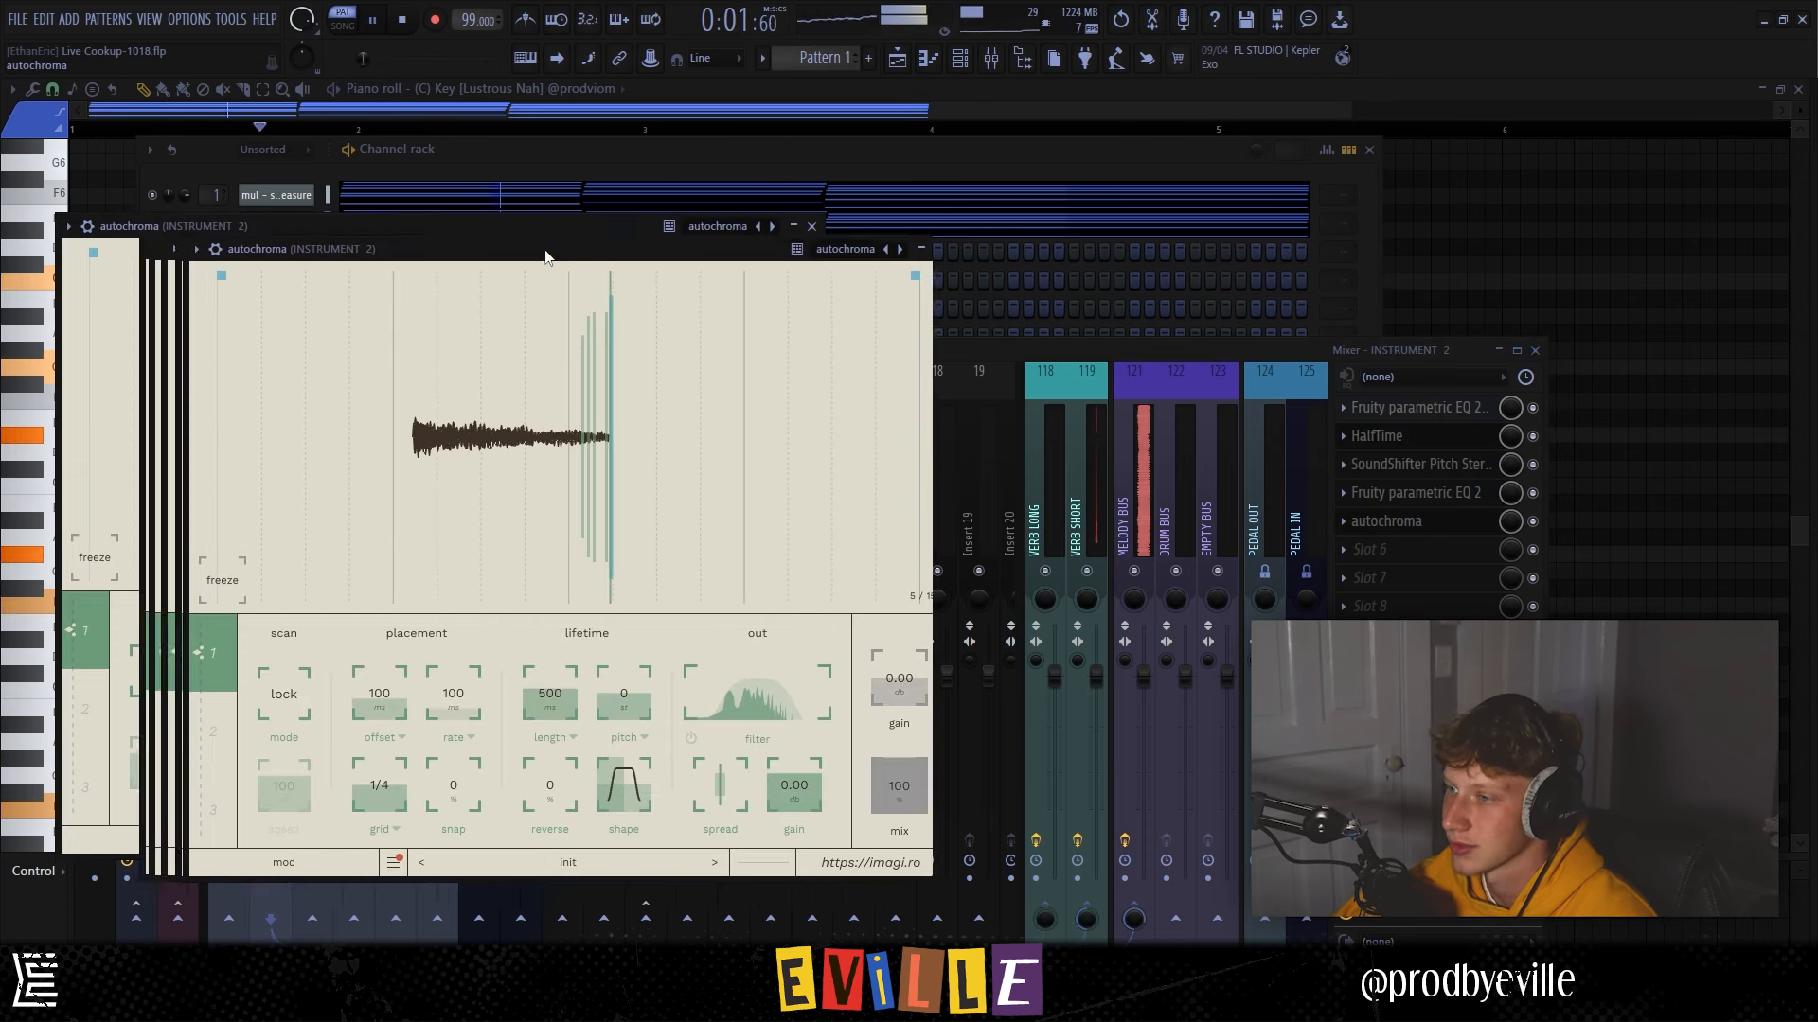
{"action": "left_click_drag", "start_coordinate": [1425, 523], "coordinate": [1401, 441]}
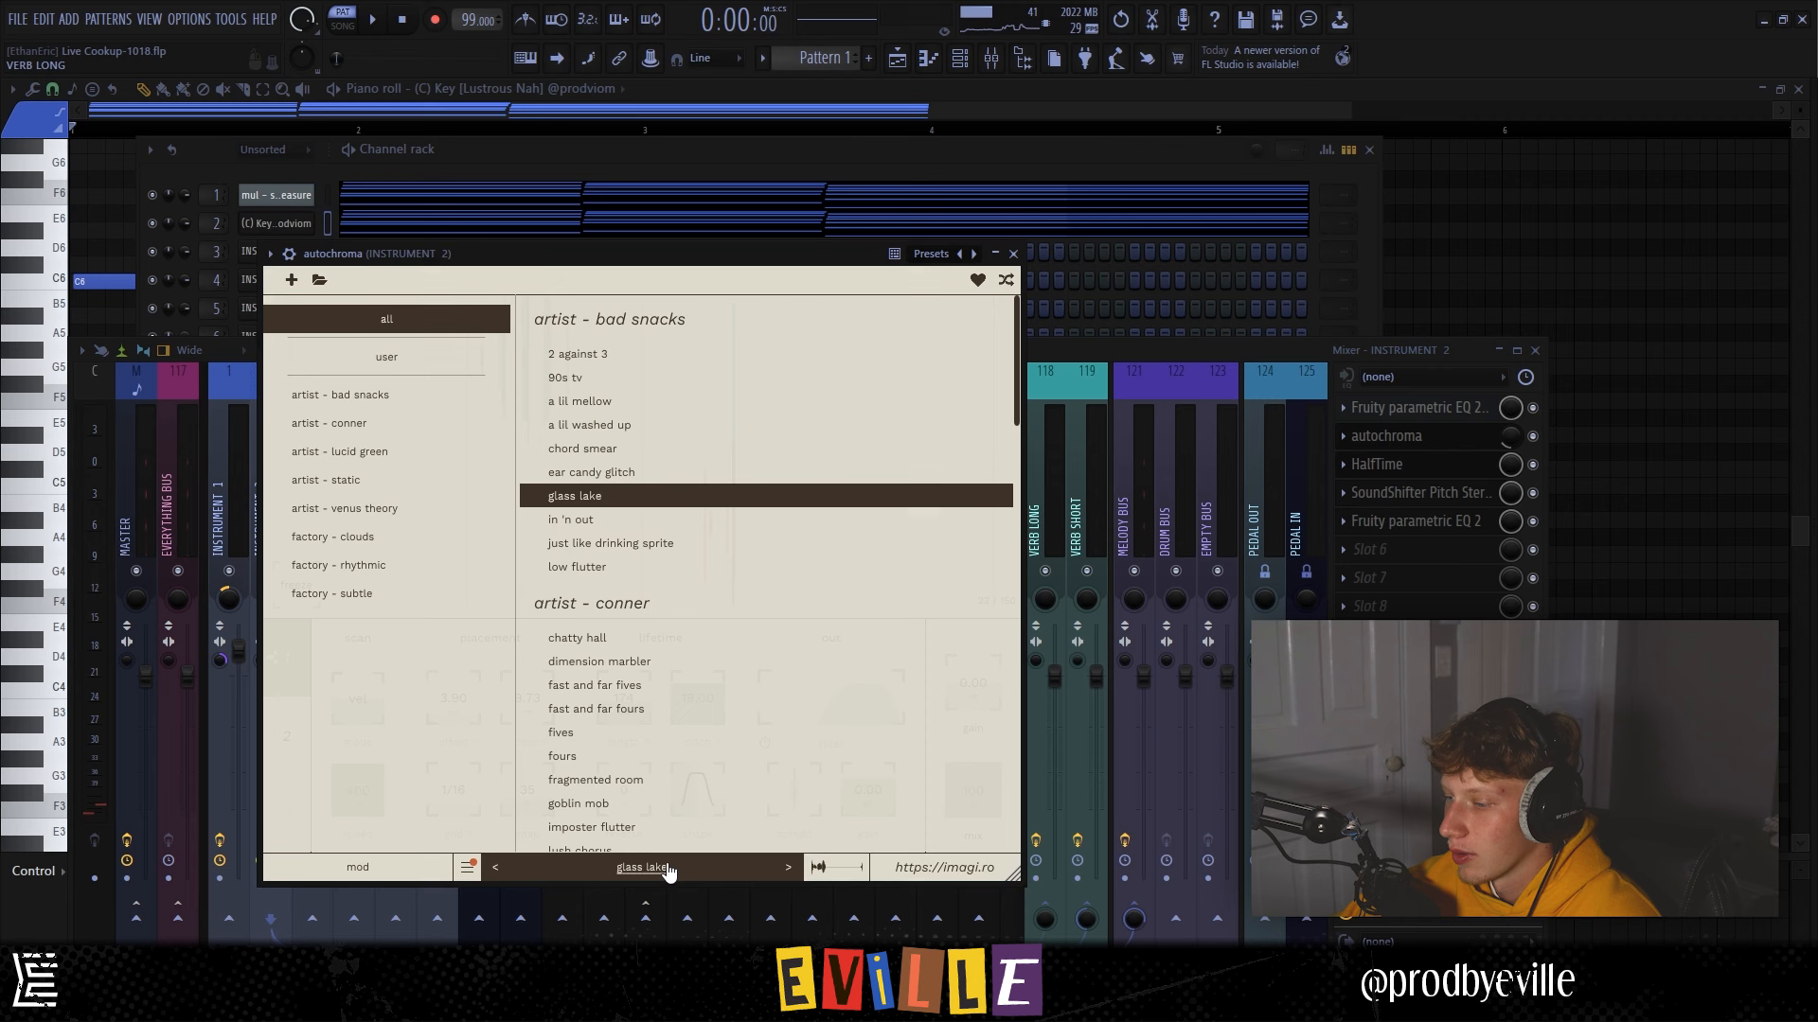
{"action": "left_click", "coordinate": [1247, 363]}
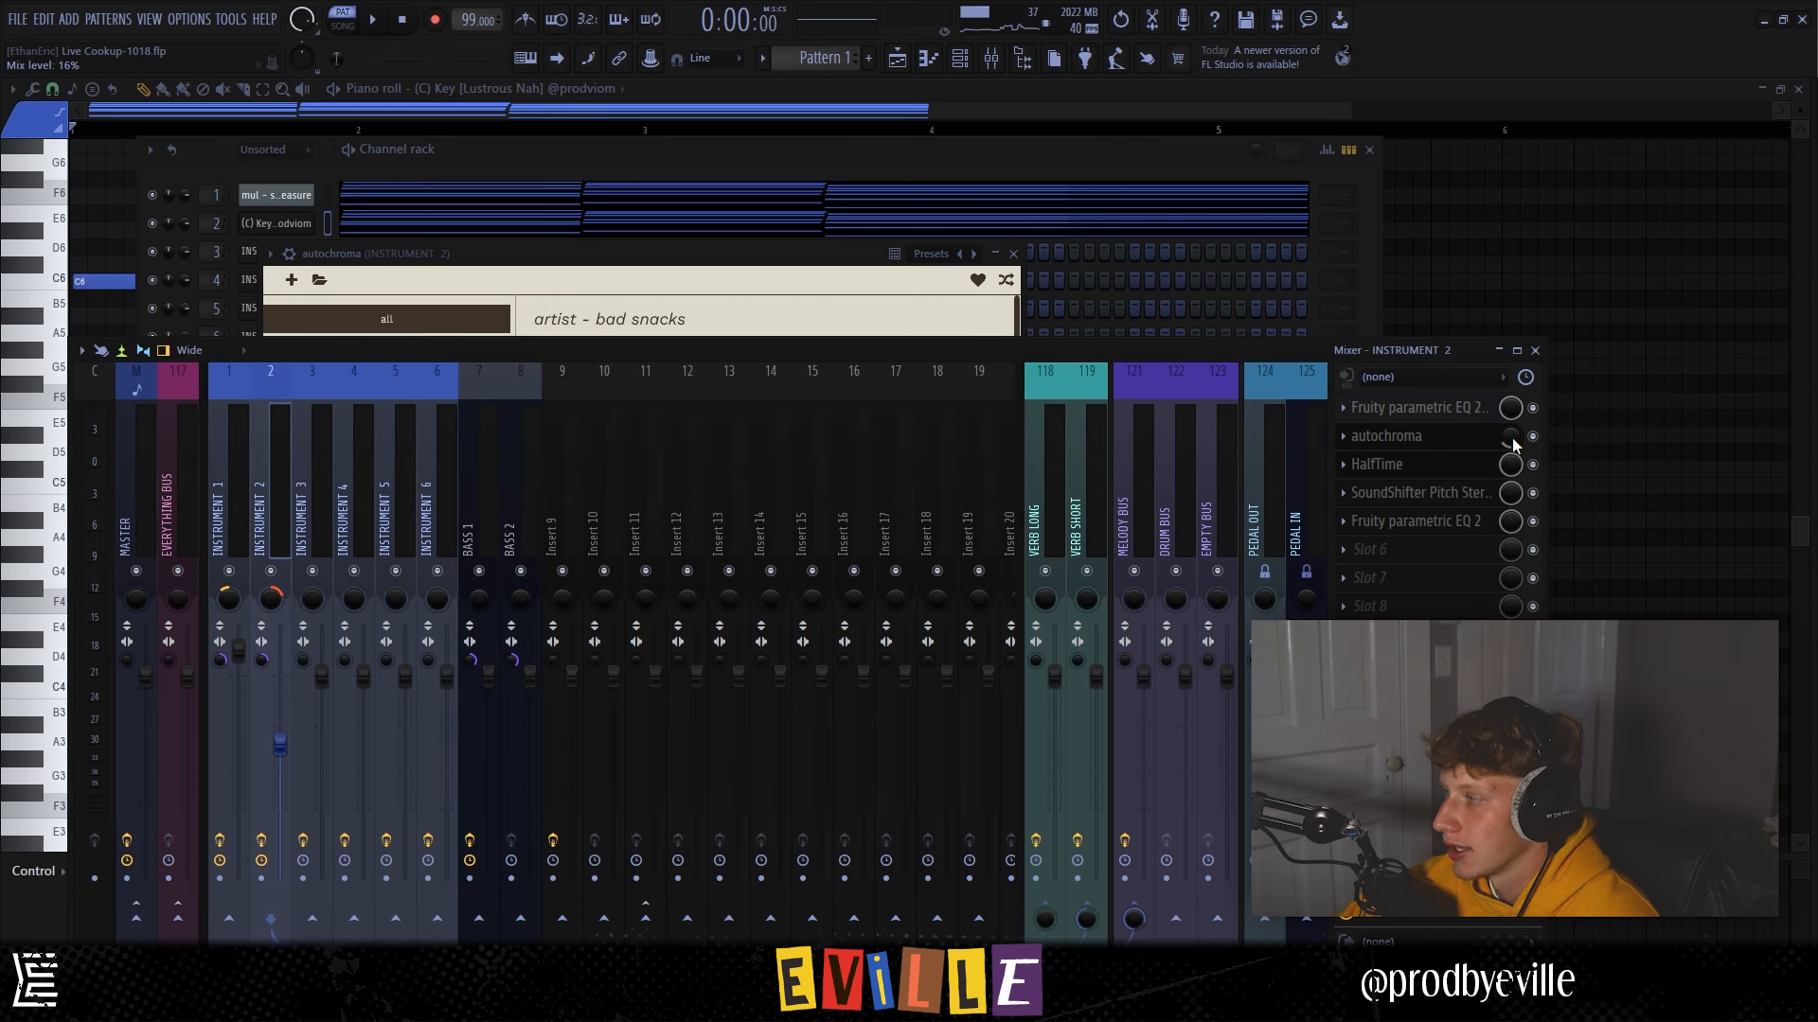
{"action": "left_click", "coordinate": [1388, 551]}
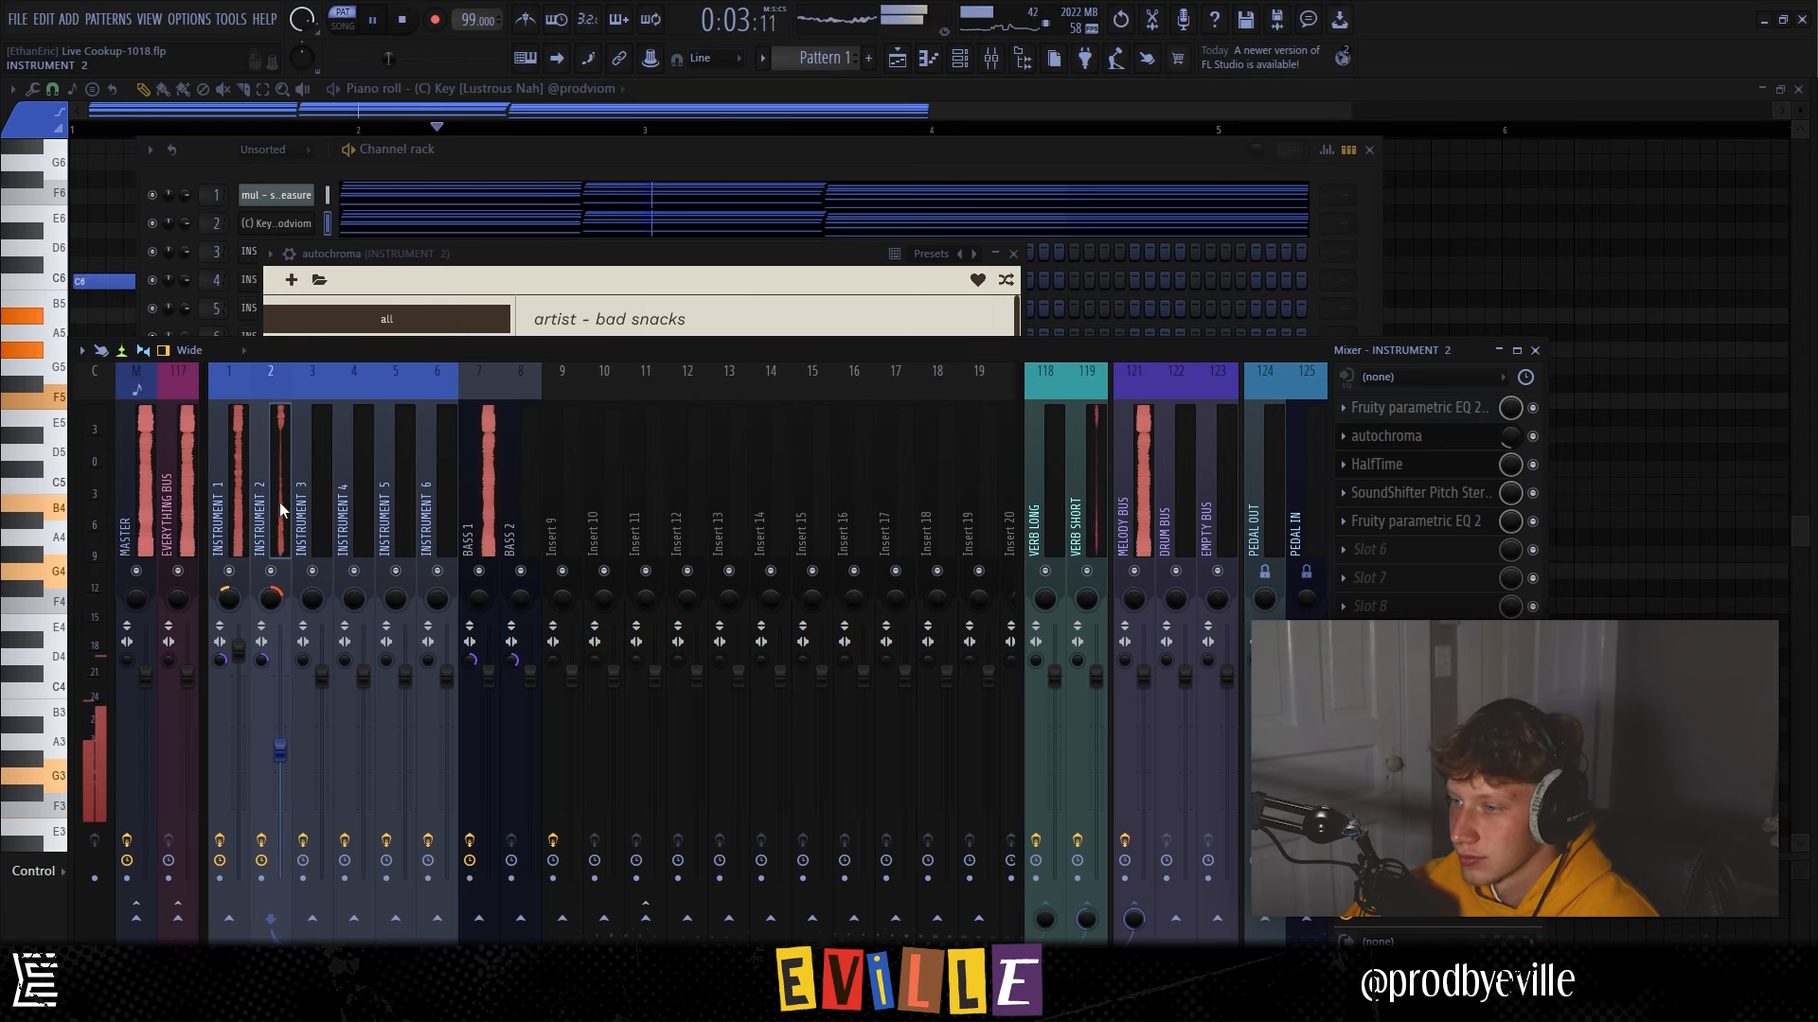
Stop playback, audition one shots in the vault and load 1shot – heat map onto the INSTRUMENT 3 channel.
{"action": "left_click", "coordinate": [497, 151]}
{"action": "key", "text": "space"}
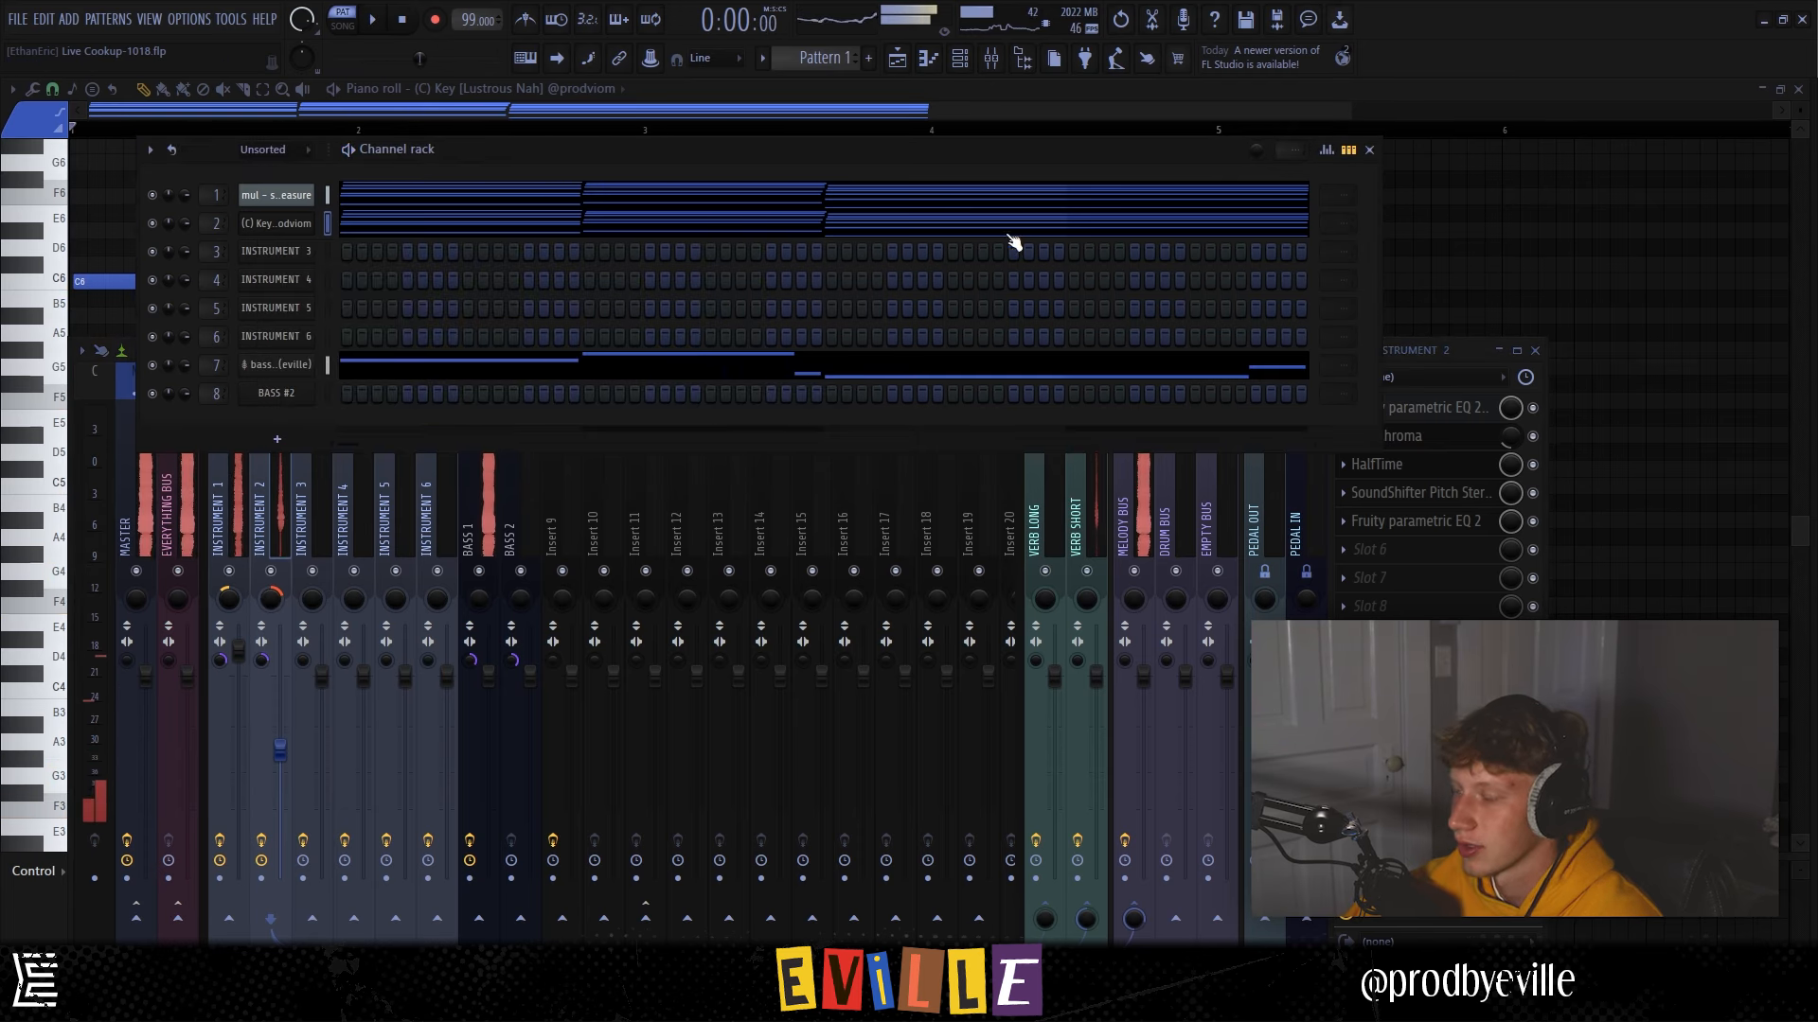
{"action": "key", "text": "alt+F8"}
{"action": "left_click", "coordinate": [1450, 228]}
{"action": "left_click", "coordinate": [1459, 207]}
{"action": "left_click", "coordinate": [1491, 423]}
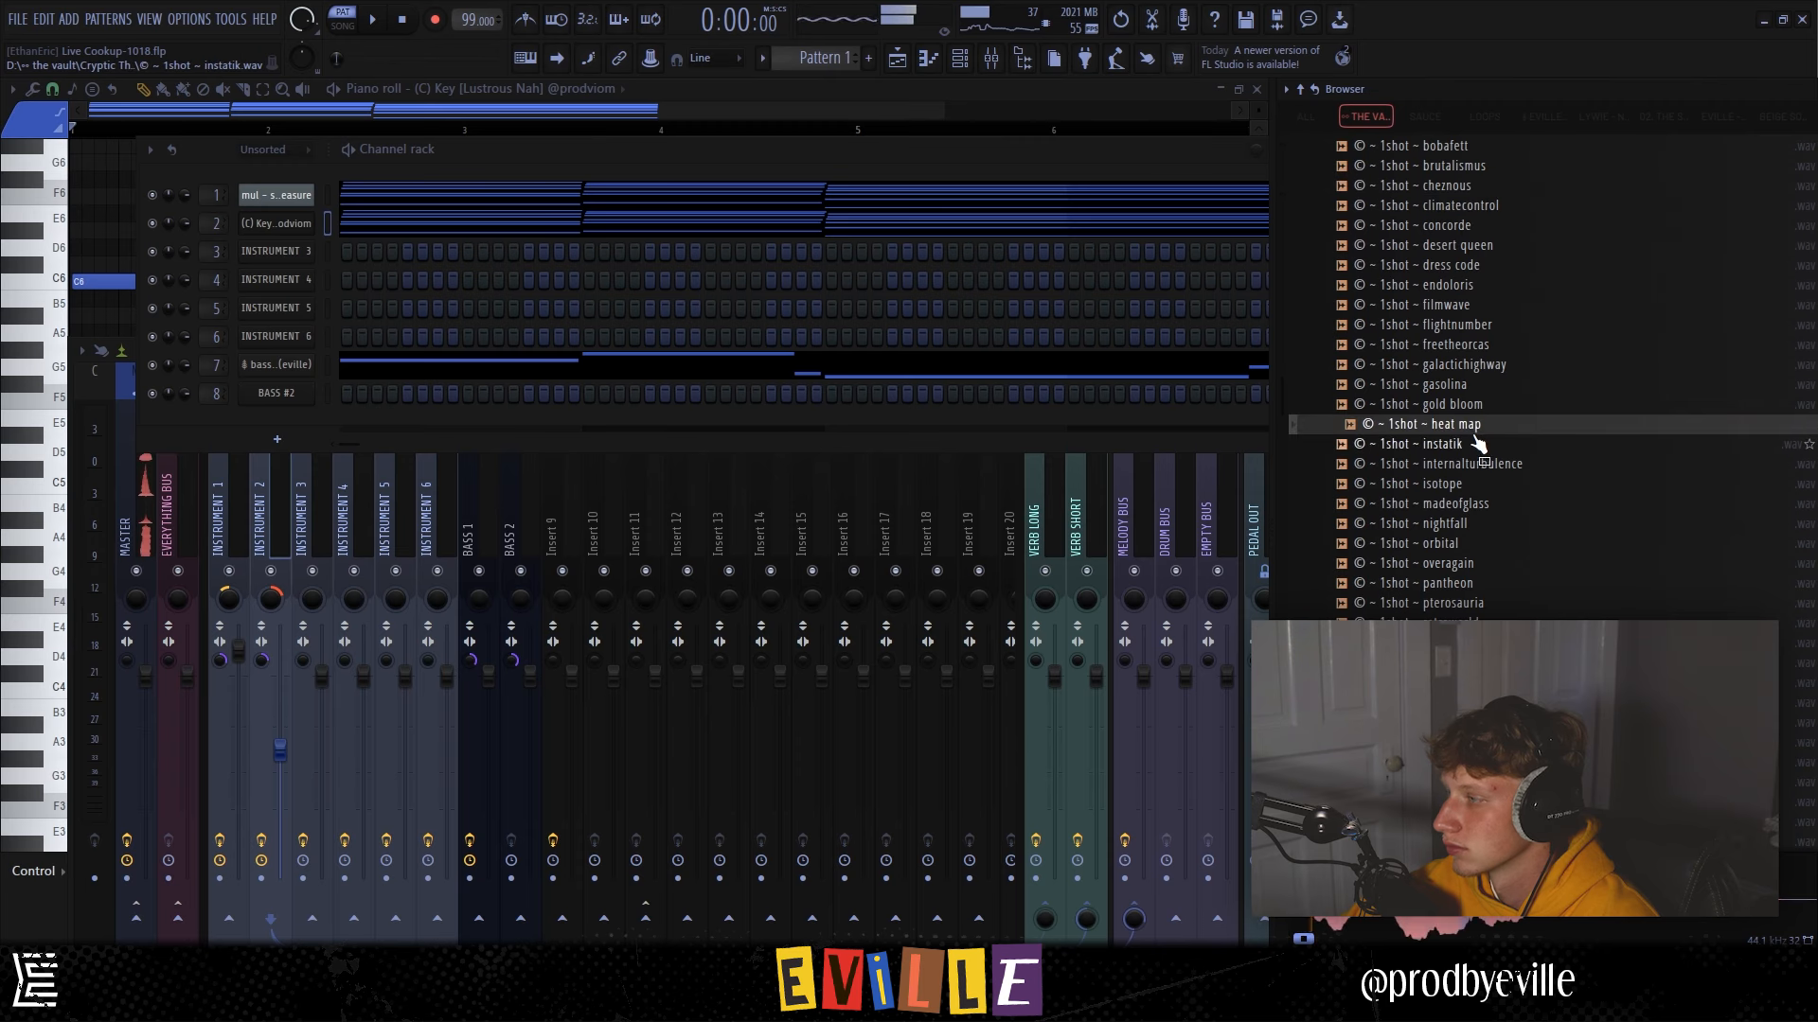
{"action": "left_click_drag", "start_coordinate": [1315, 428], "coordinate": [301, 272]}
Copy the chord notes from the first channel into the heat map channel and play the pattern.
{"action": "left_click", "coordinate": [327, 196]}
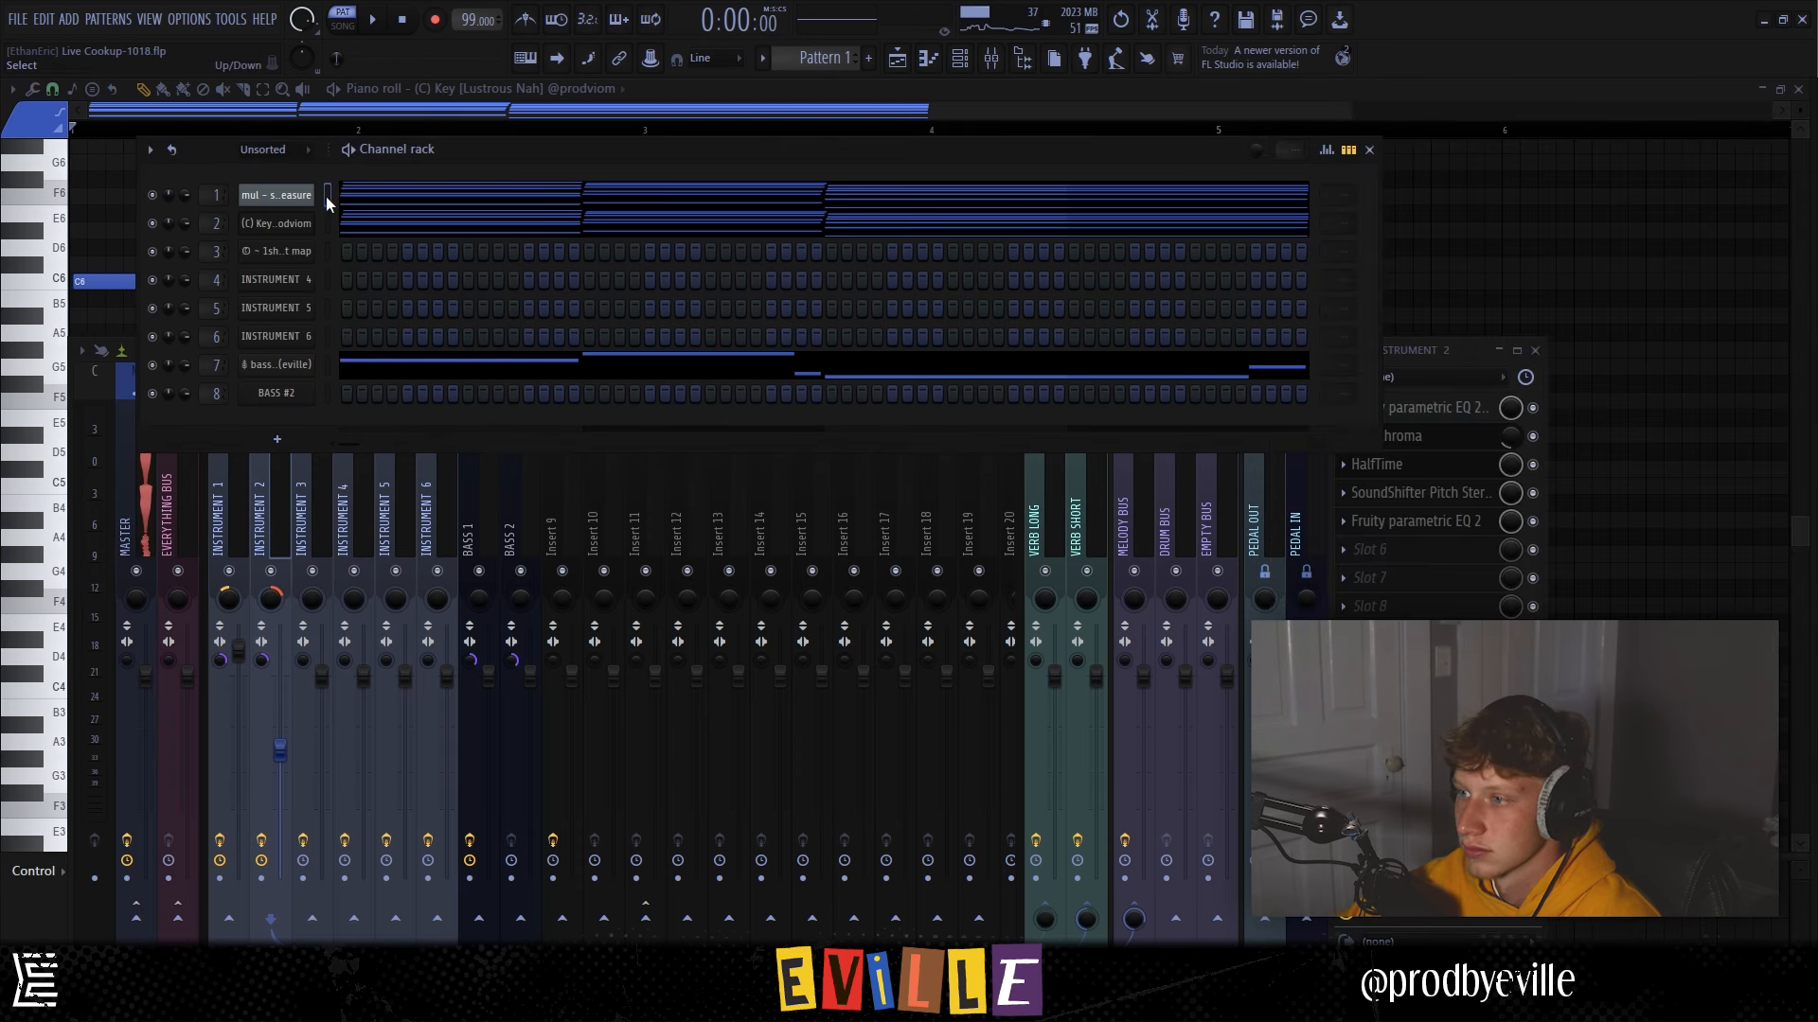
{"action": "key", "text": "ctrl+c"}
{"action": "left_click", "coordinate": [329, 247]}
{"action": "key", "text": "ctrl+v"}
{"action": "left_click", "coordinate": [381, 251]}
{"action": "key", "text": "space"}
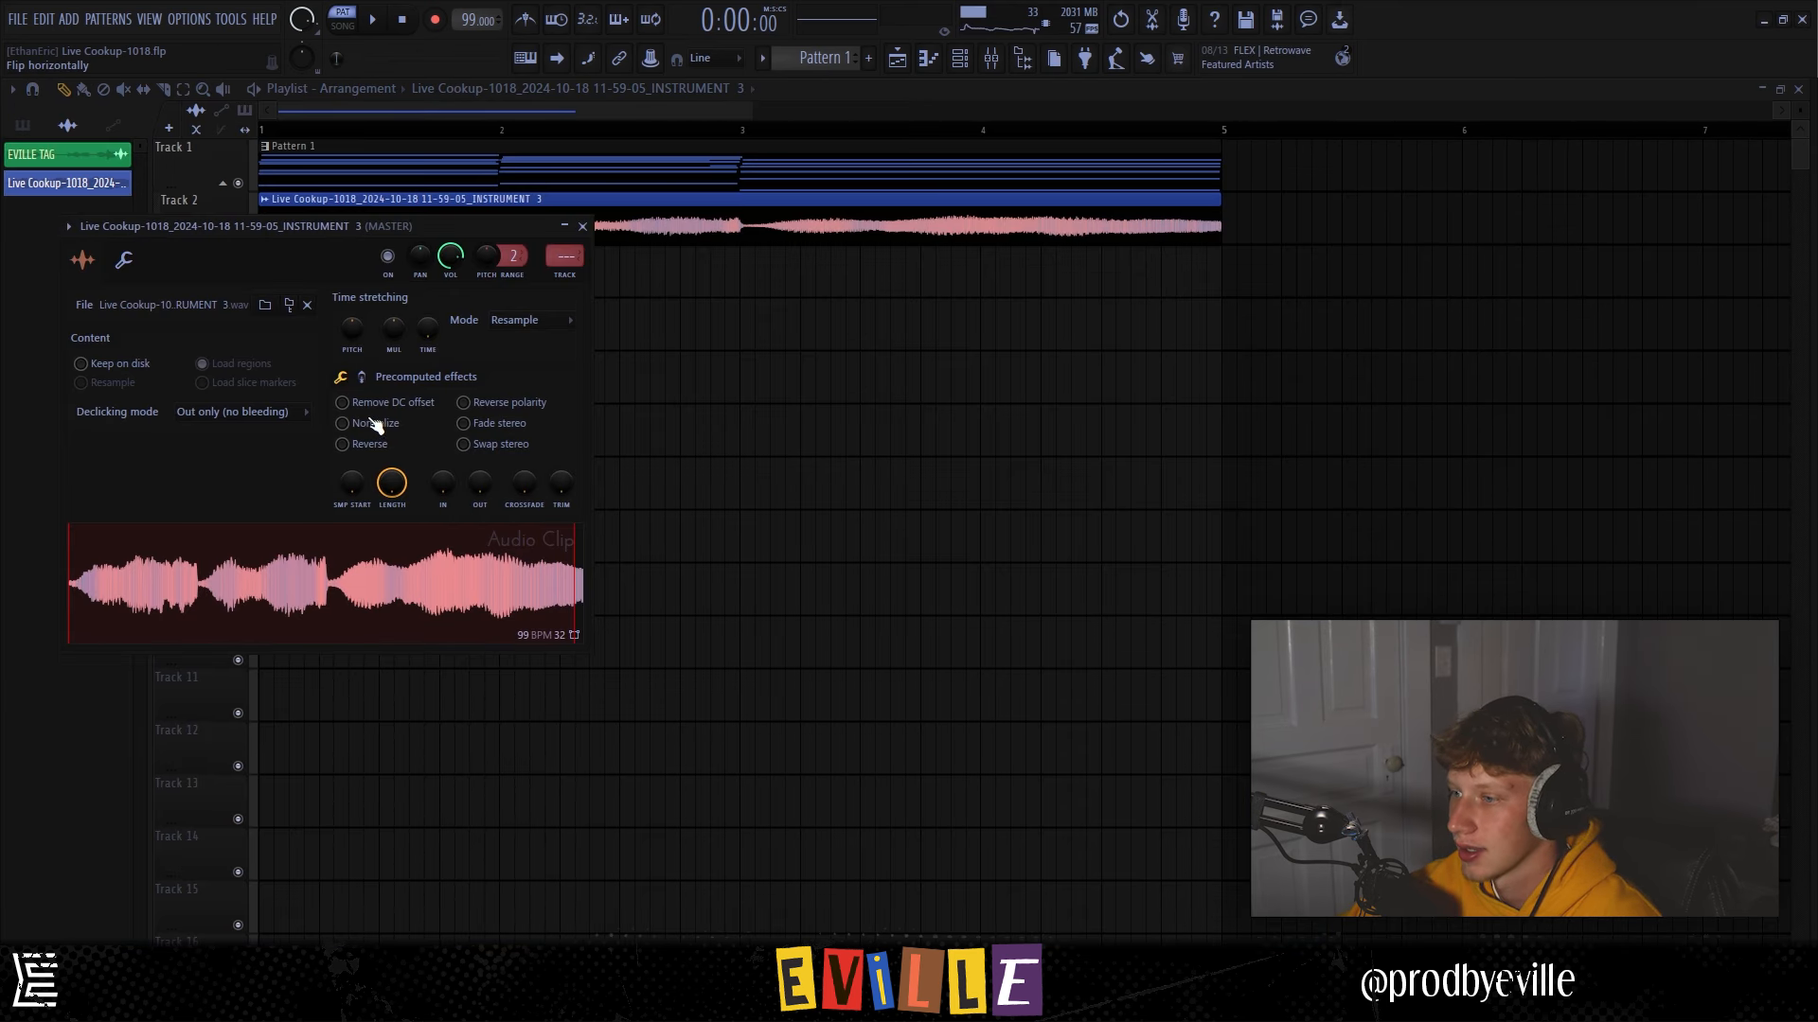
Set the recorded INSTRUMENT 3 audio clip's time-stretching mode to Stretch and route the clip to mixer track 10.
{"action": "left_click", "coordinate": [518, 321]}
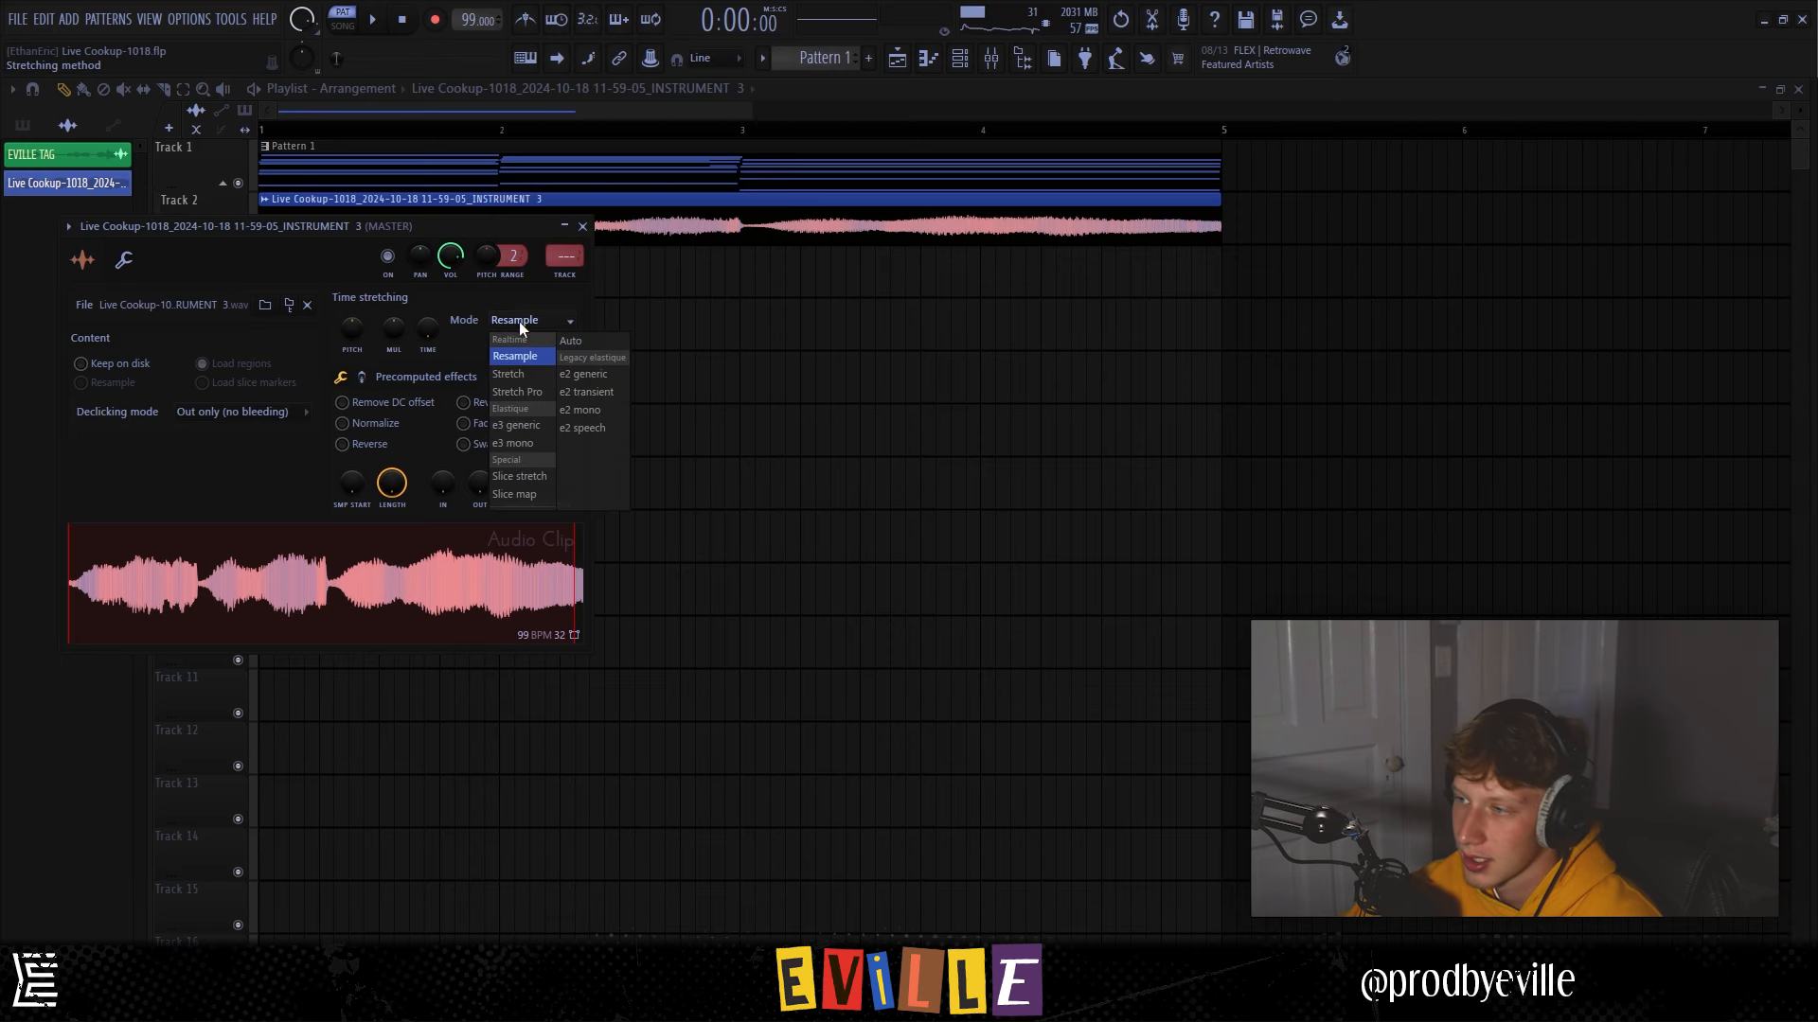
{"action": "left_click", "coordinate": [537, 368]}
{"action": "key", "text": "ctrl+l"}
Load the Change the sound 2 echo preset on mixer track 10 and mute the INSTRUMENT 3 mixer track.
{"action": "key", "text": "F9"}
{"action": "right_click", "coordinate": [611, 463]}
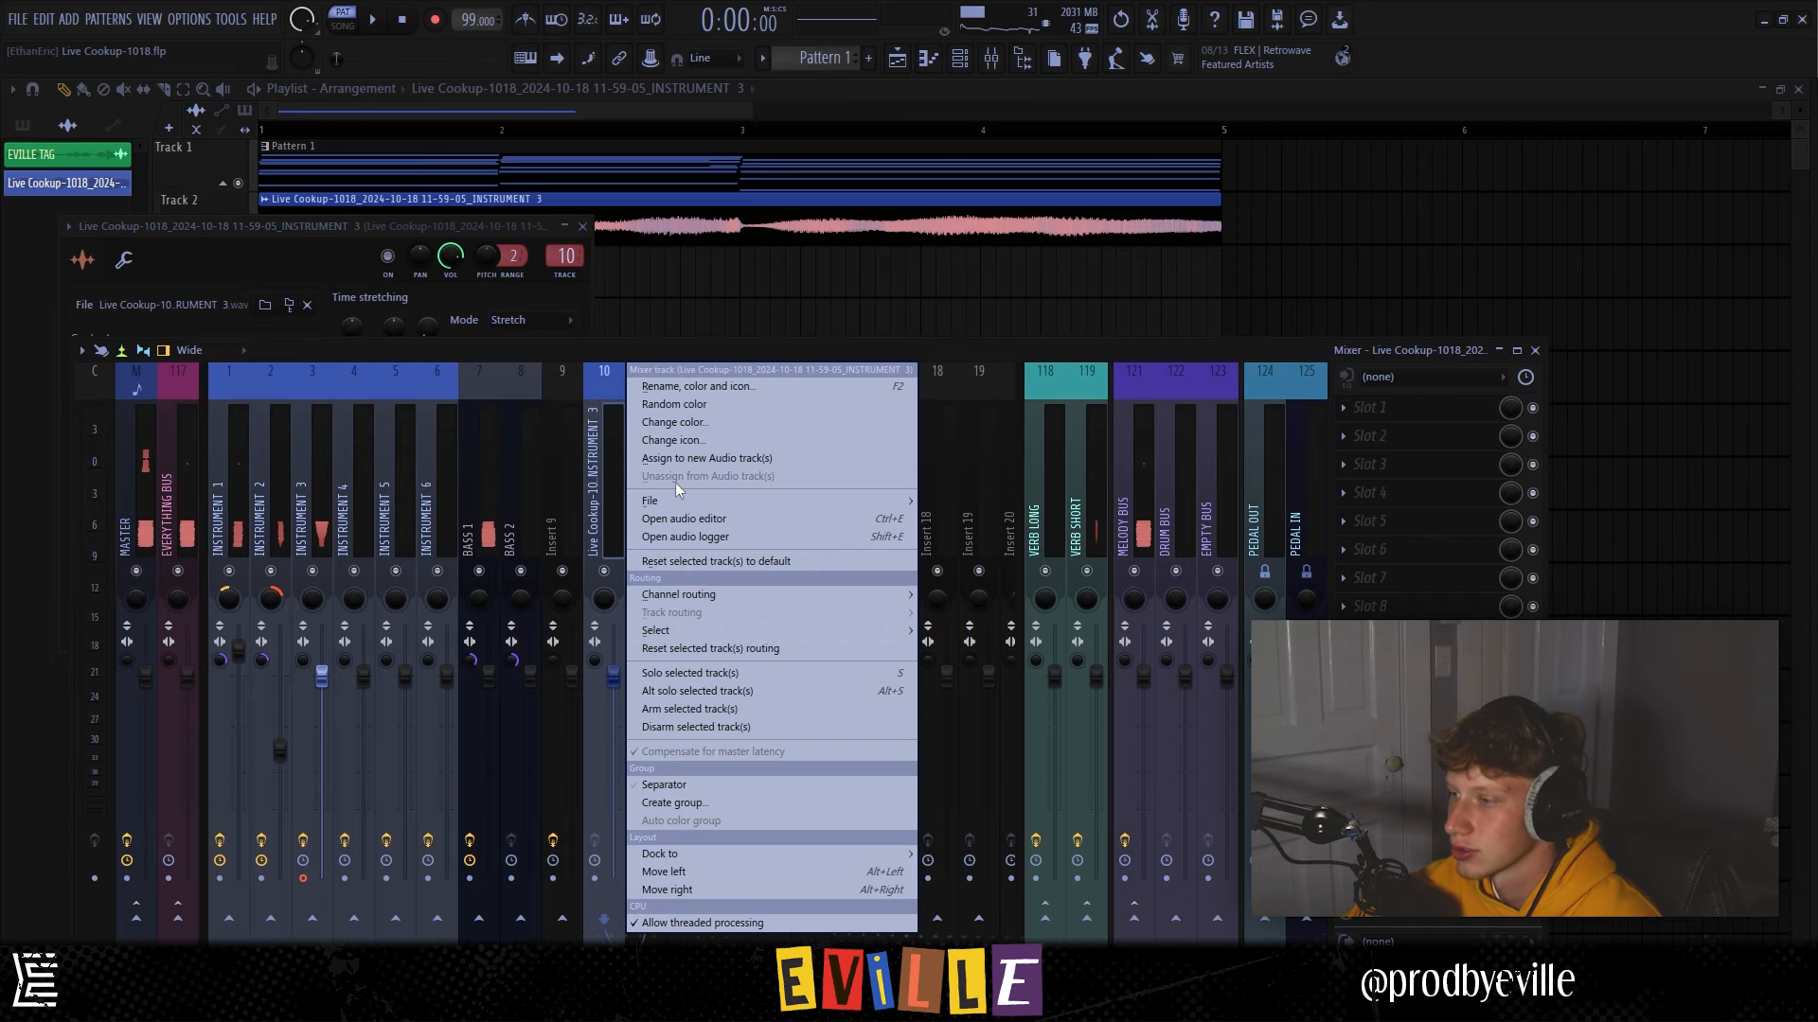
{"action": "mouse_move", "coordinate": [699, 500]}
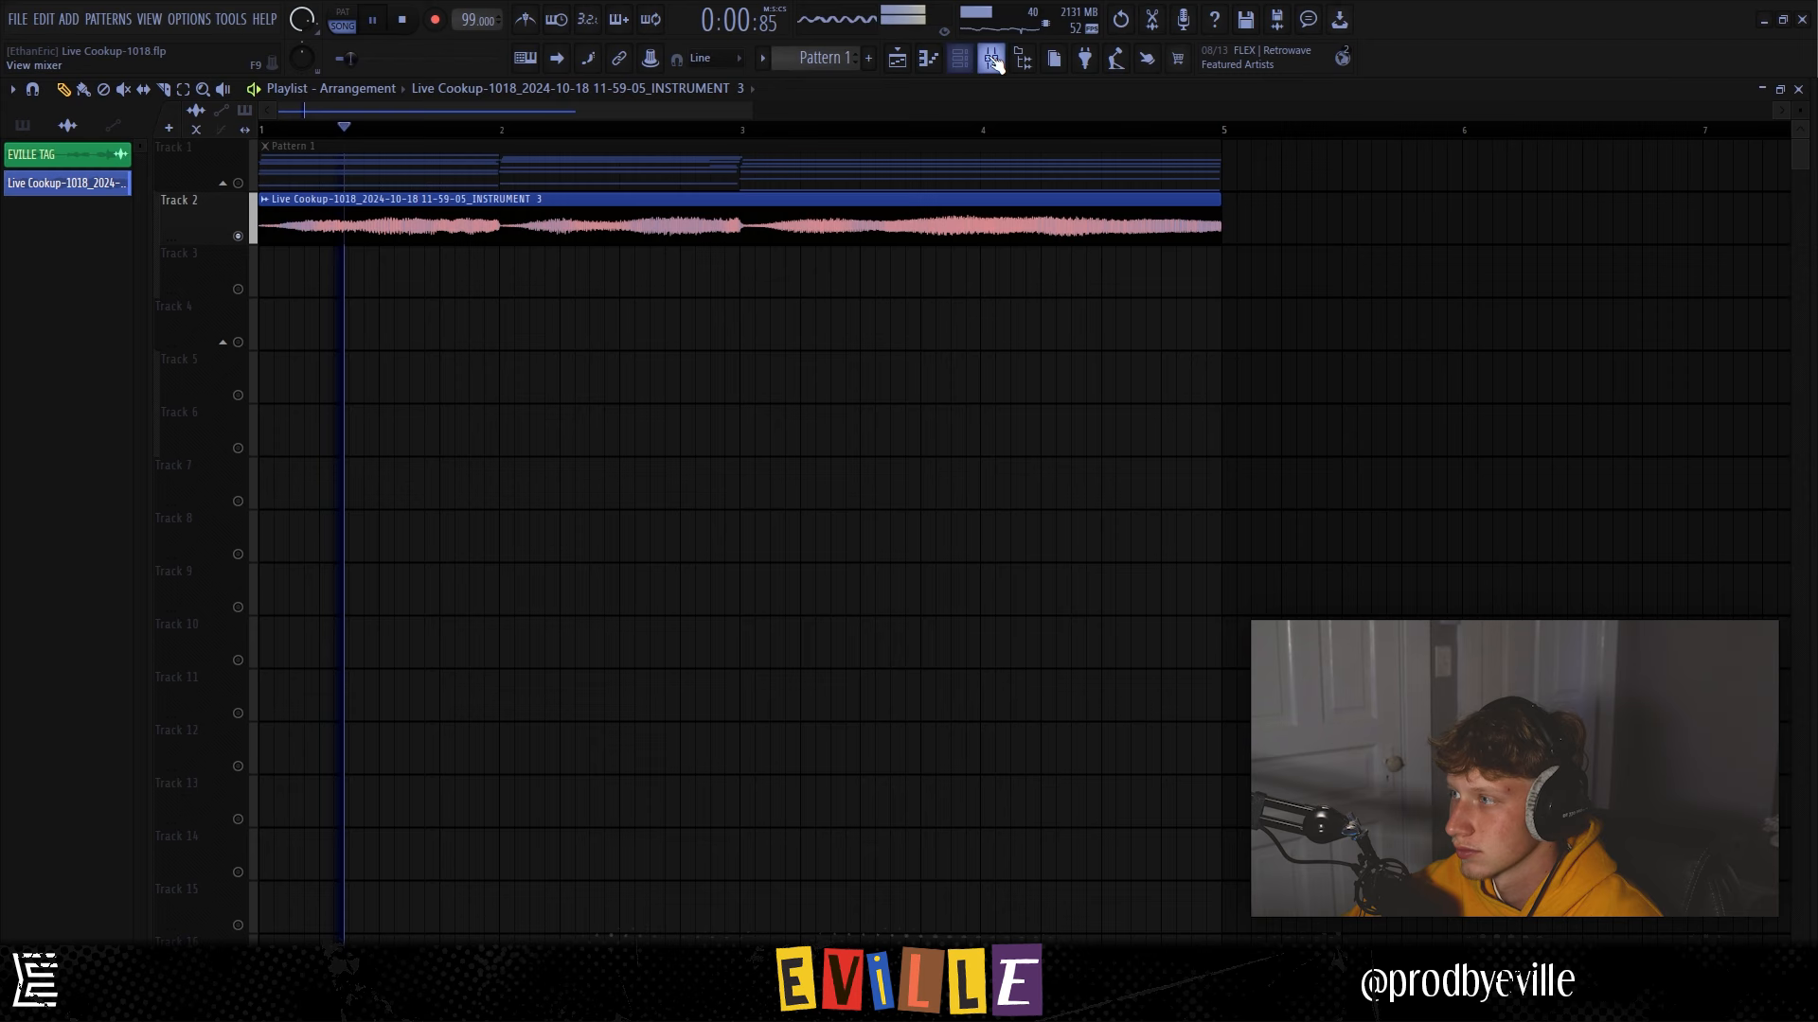
{"action": "left_click", "coordinate": [992, 60]}
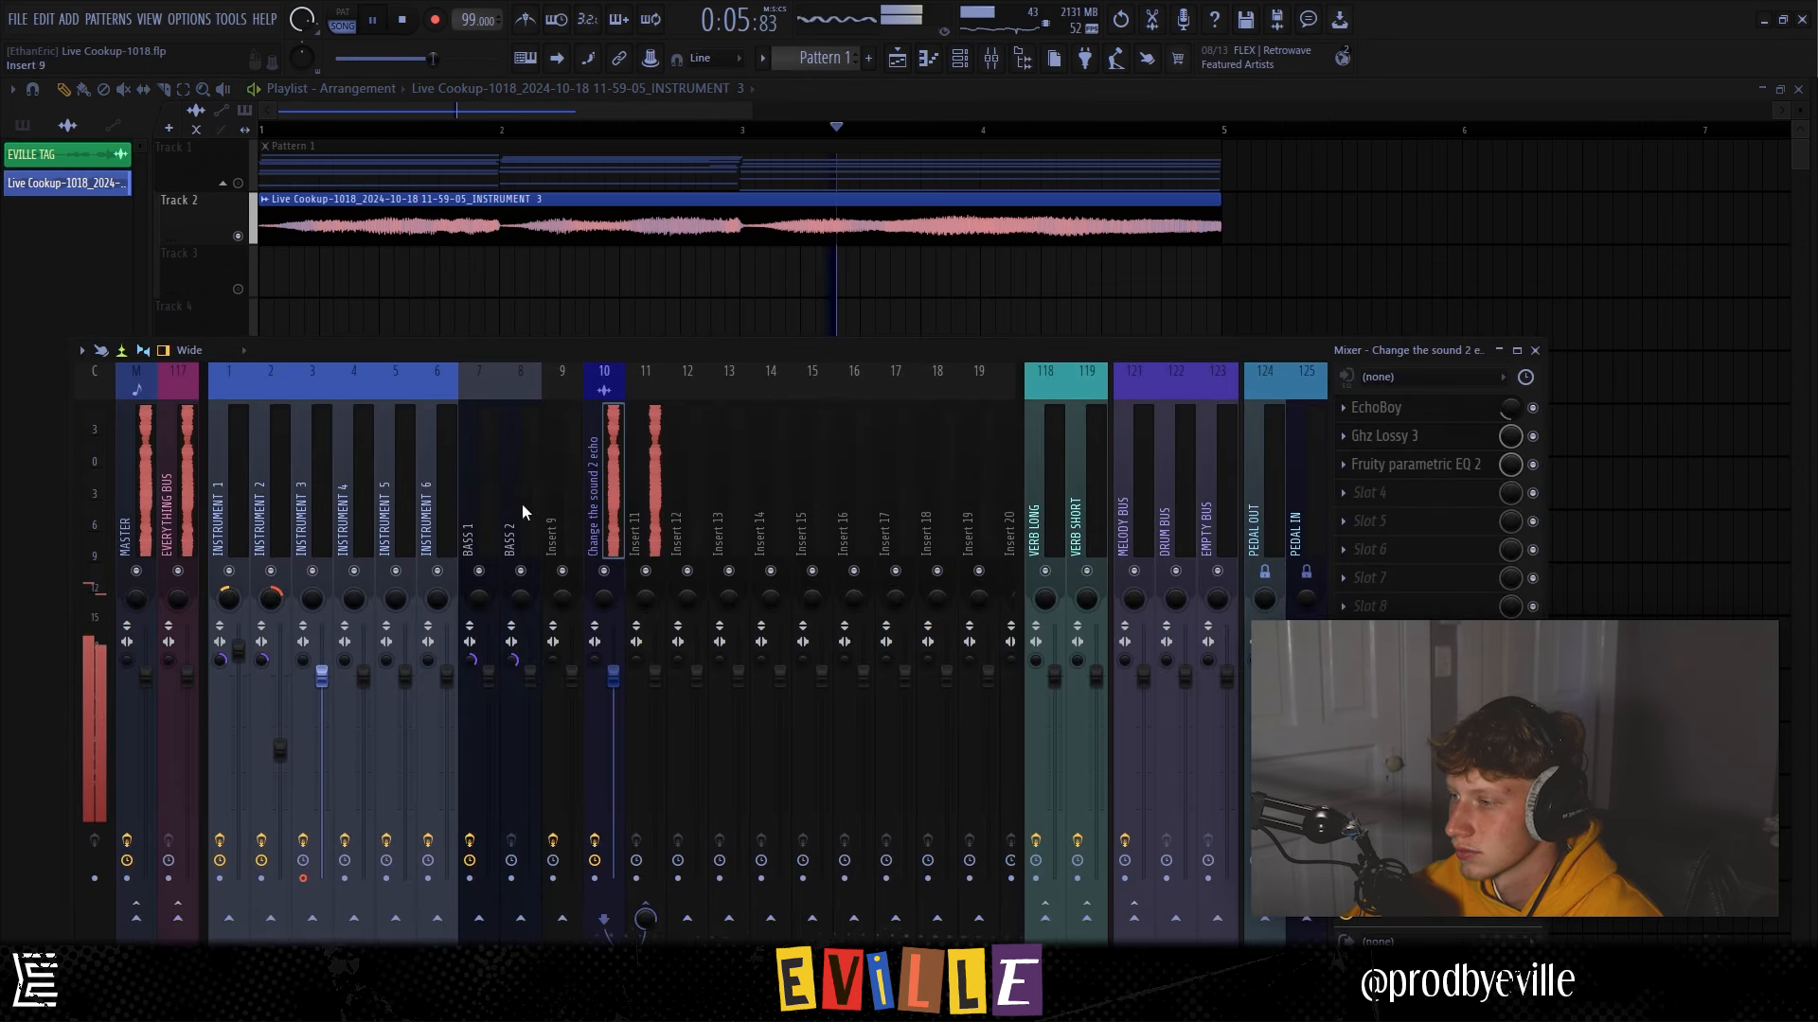
{"action": "left_click", "coordinate": [316, 572]}
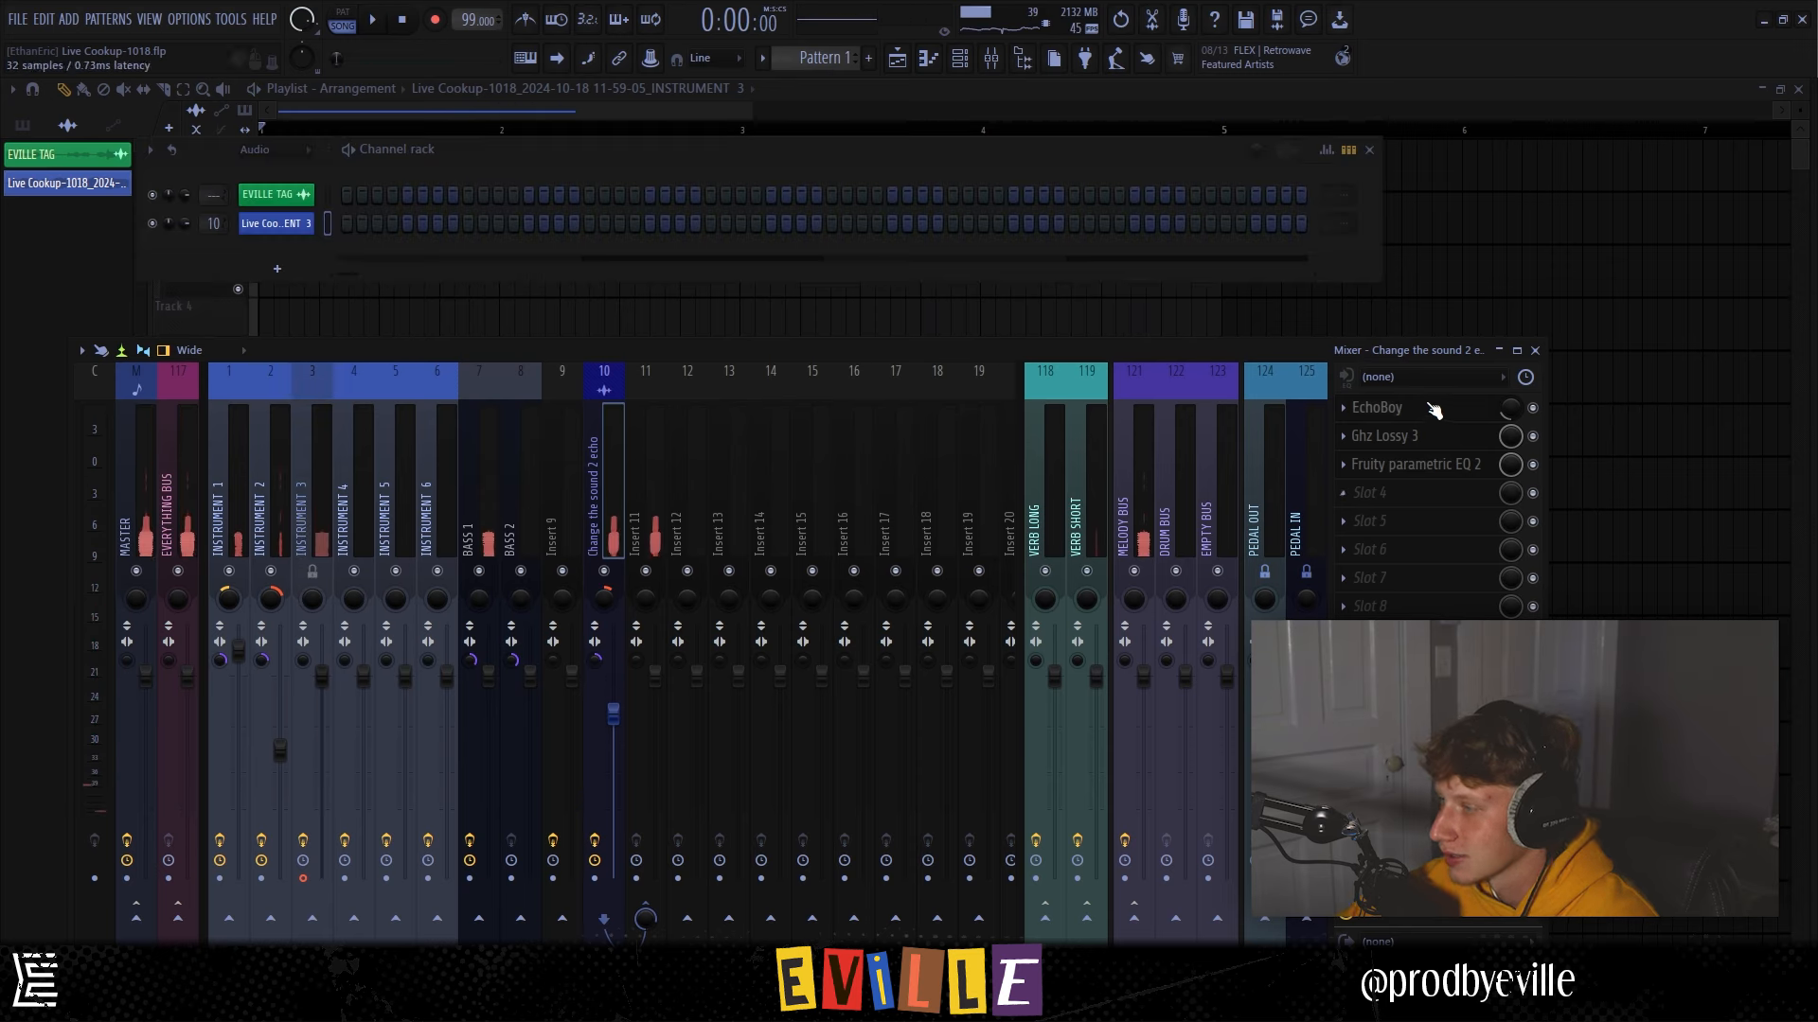
Inspect the EchoBoy, Ghz Lossy 3 and Fruity parametric EQ 2 settings on mixer track 10 and close their windows.
{"action": "left_click", "coordinate": [1419, 408]}
{"action": "left_click_drag", "start_coordinate": [591, 356], "coordinate": [953, 353]}
{"action": "left_click", "coordinate": [1410, 436]}
{"action": "left_click", "coordinate": [1425, 466]}
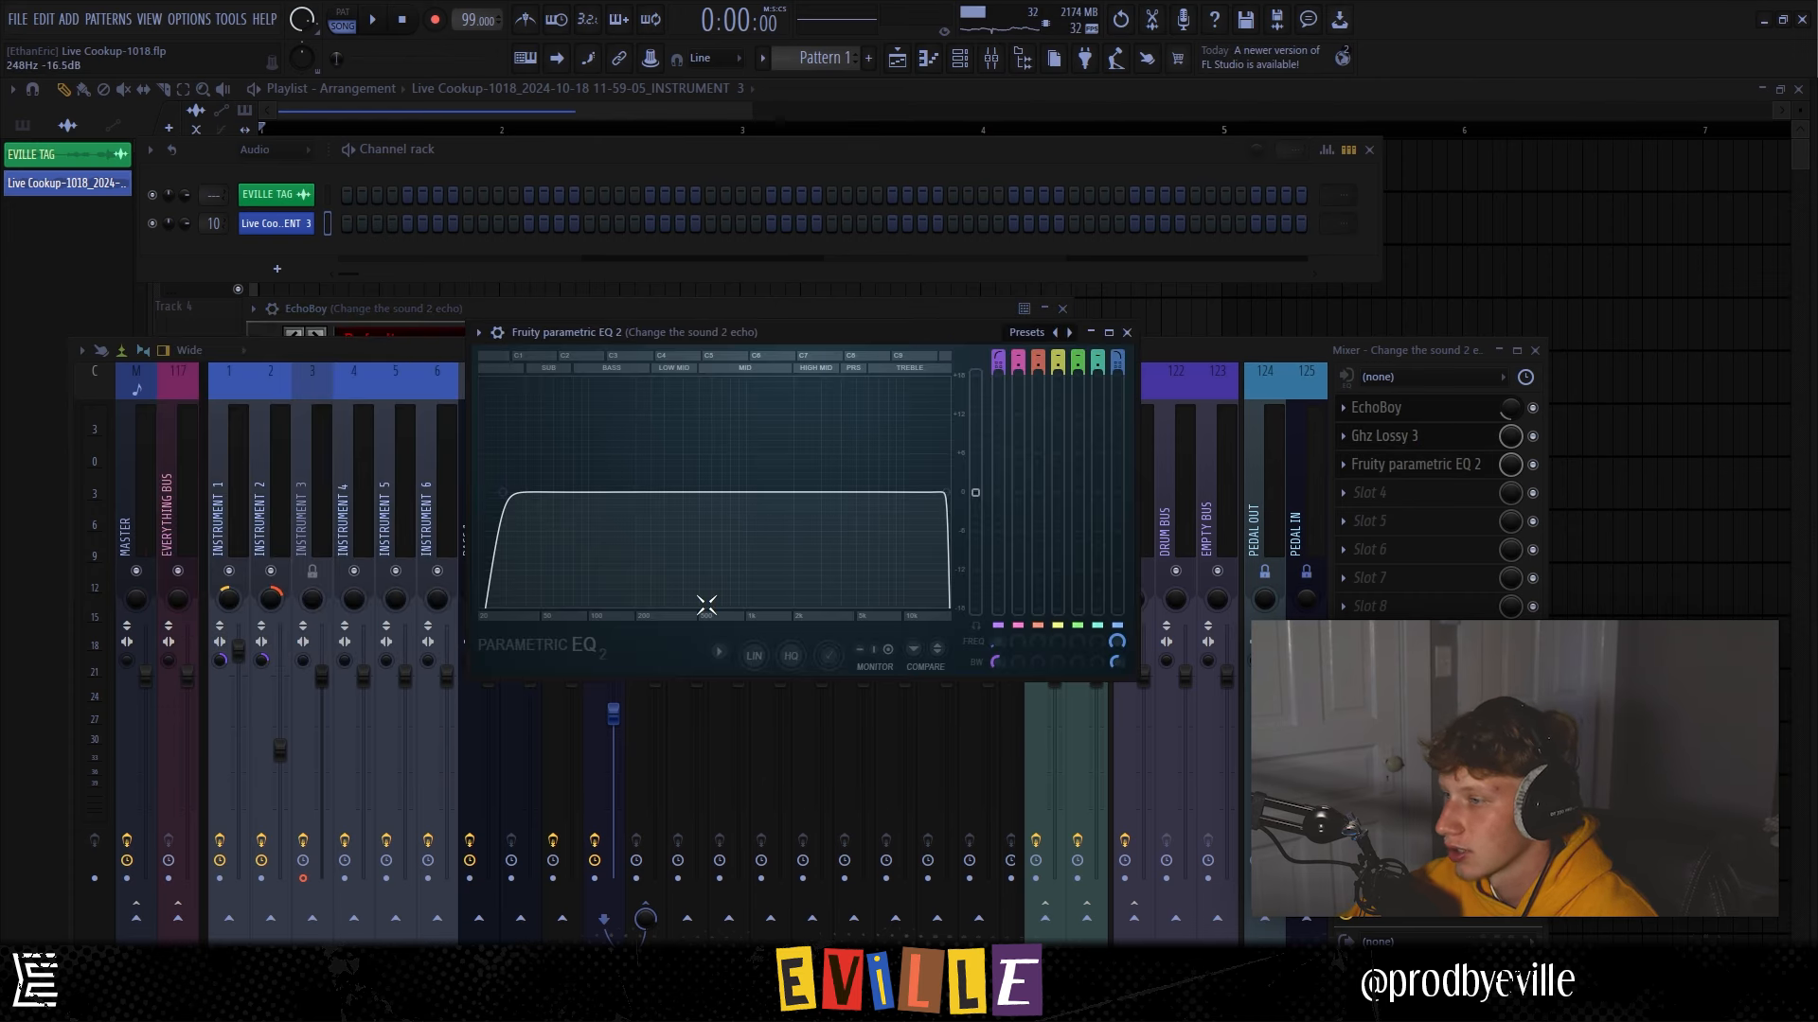
{"action": "key", "text": "F12"}
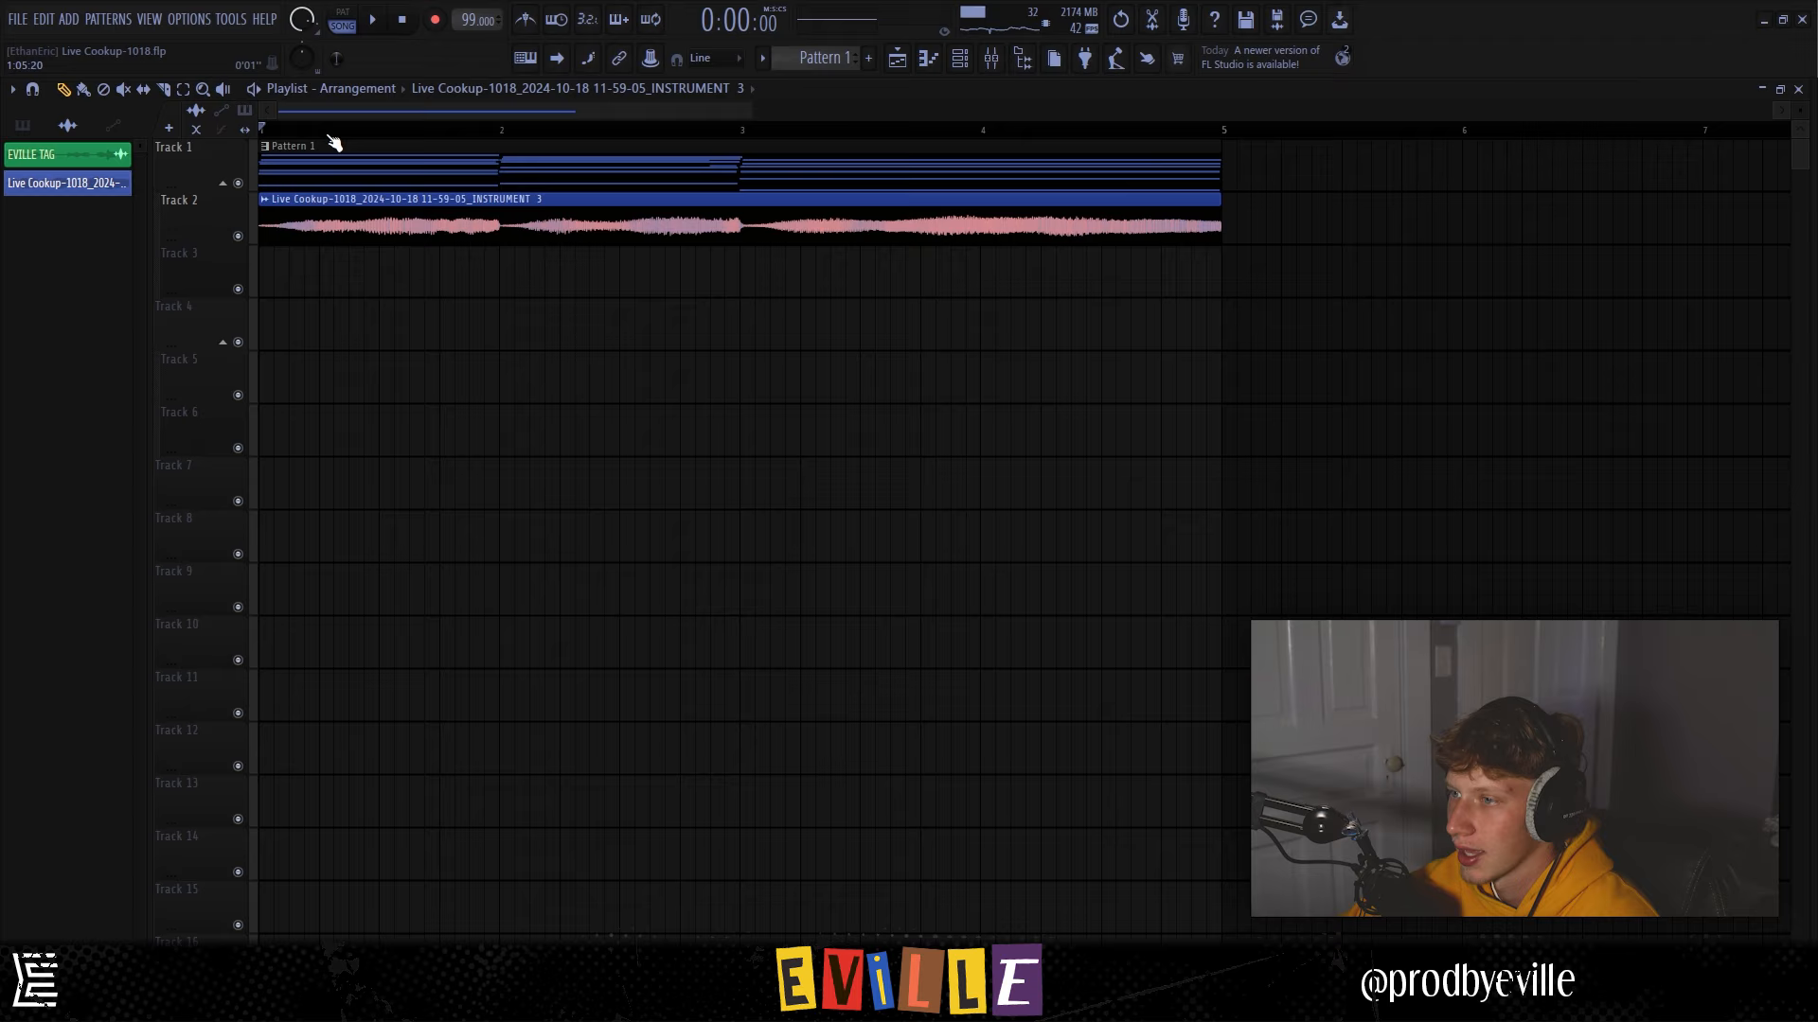
Solo the audio clip on Track 2 to hear it alone, and bring Track 1 back in for playback.
{"action": "right_click", "coordinate": [239, 235]}
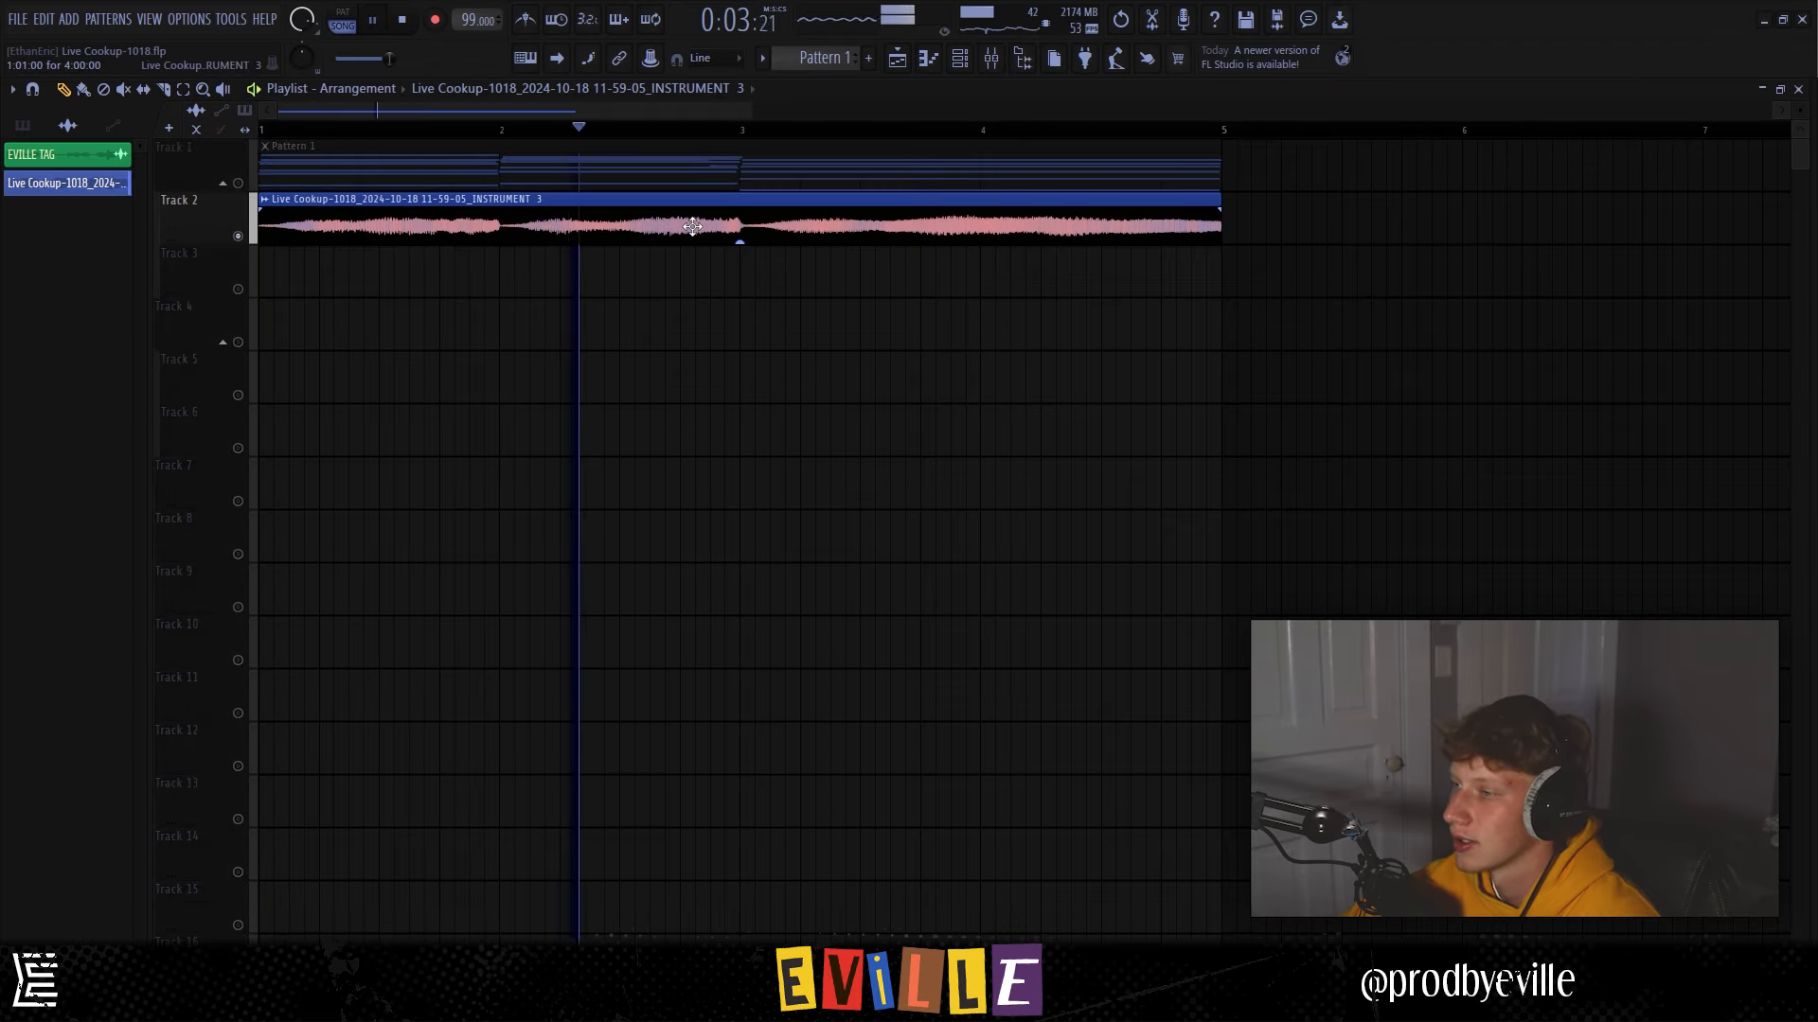
{"action": "key", "text": "space"}
{"action": "right_click", "coordinate": [238, 184]}
{"action": "left_click", "coordinate": [575, 379]}
{"action": "right_click", "coordinate": [579, 387]}
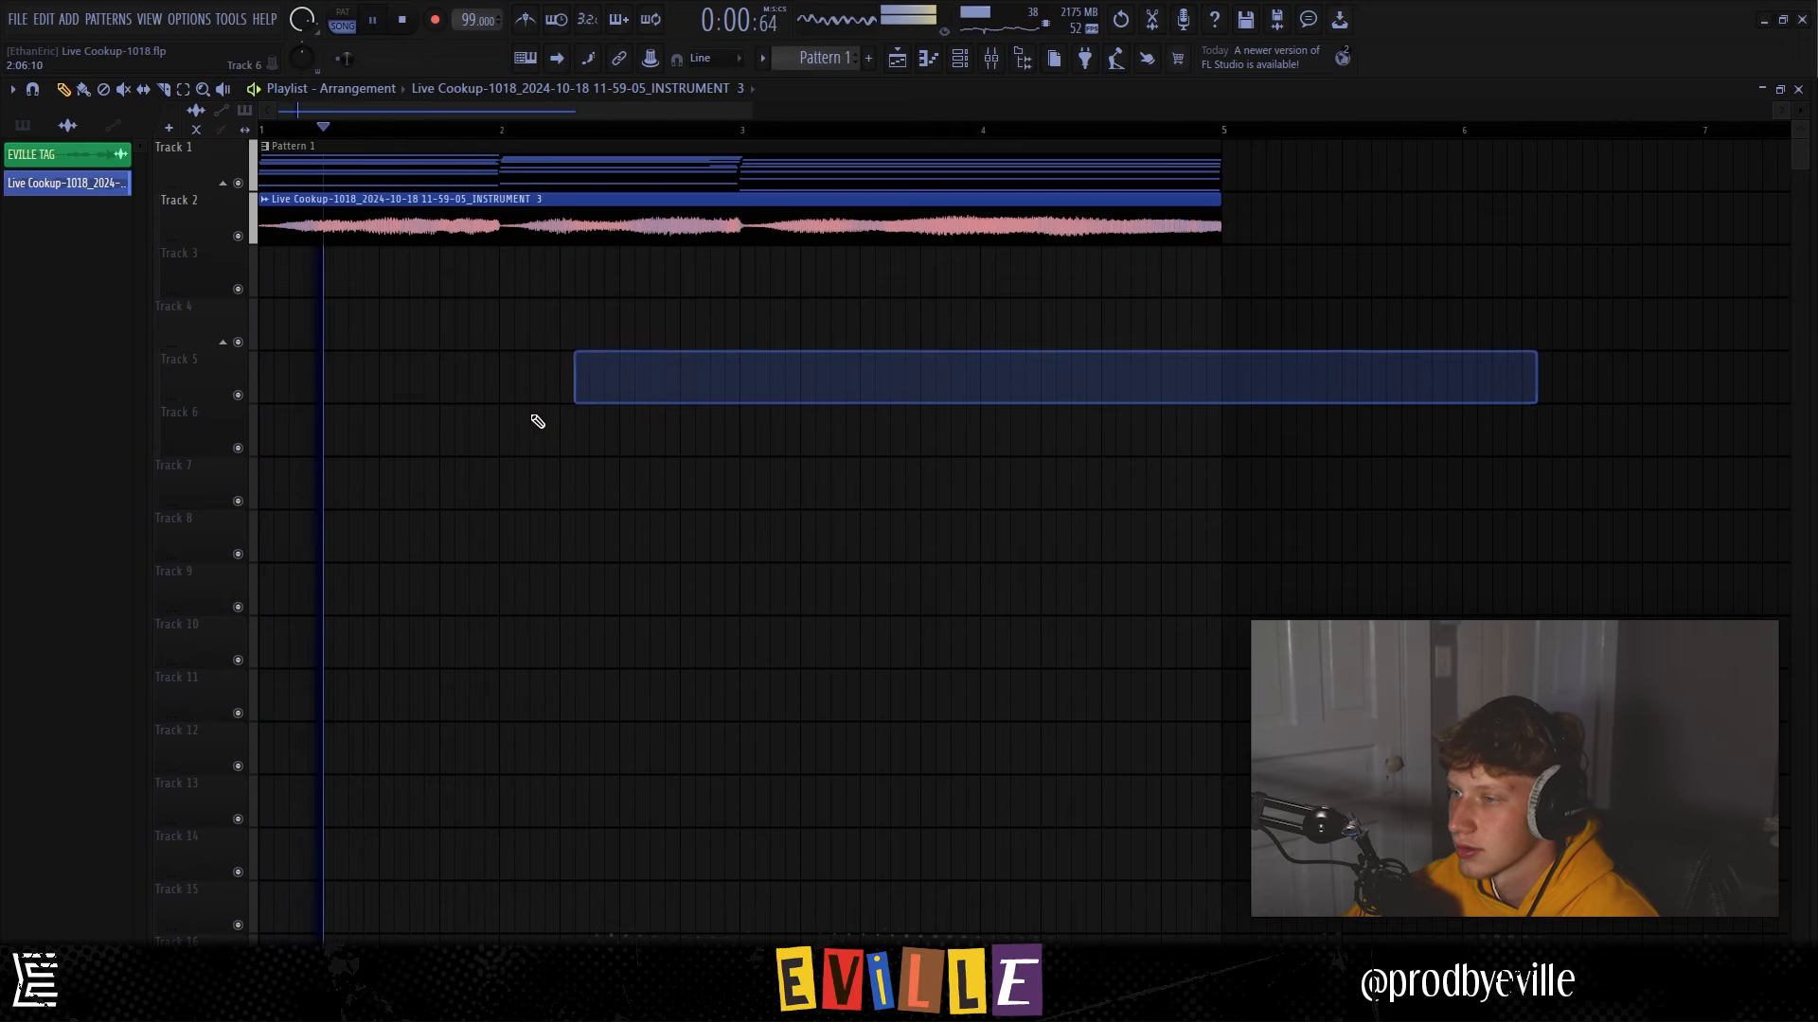
{"action": "scroll", "coordinate": [530, 379], "scroll_direction": "down", "scroll_amount": 1}
{"action": "left_click", "coordinate": [512, 282]}
{"action": "right_click", "coordinate": [514, 284]}
Show the Unsorted channel group in the channel rack and move the rack down to uncover the first playlist tracks.
{"action": "left_click", "coordinate": [959, 60]}
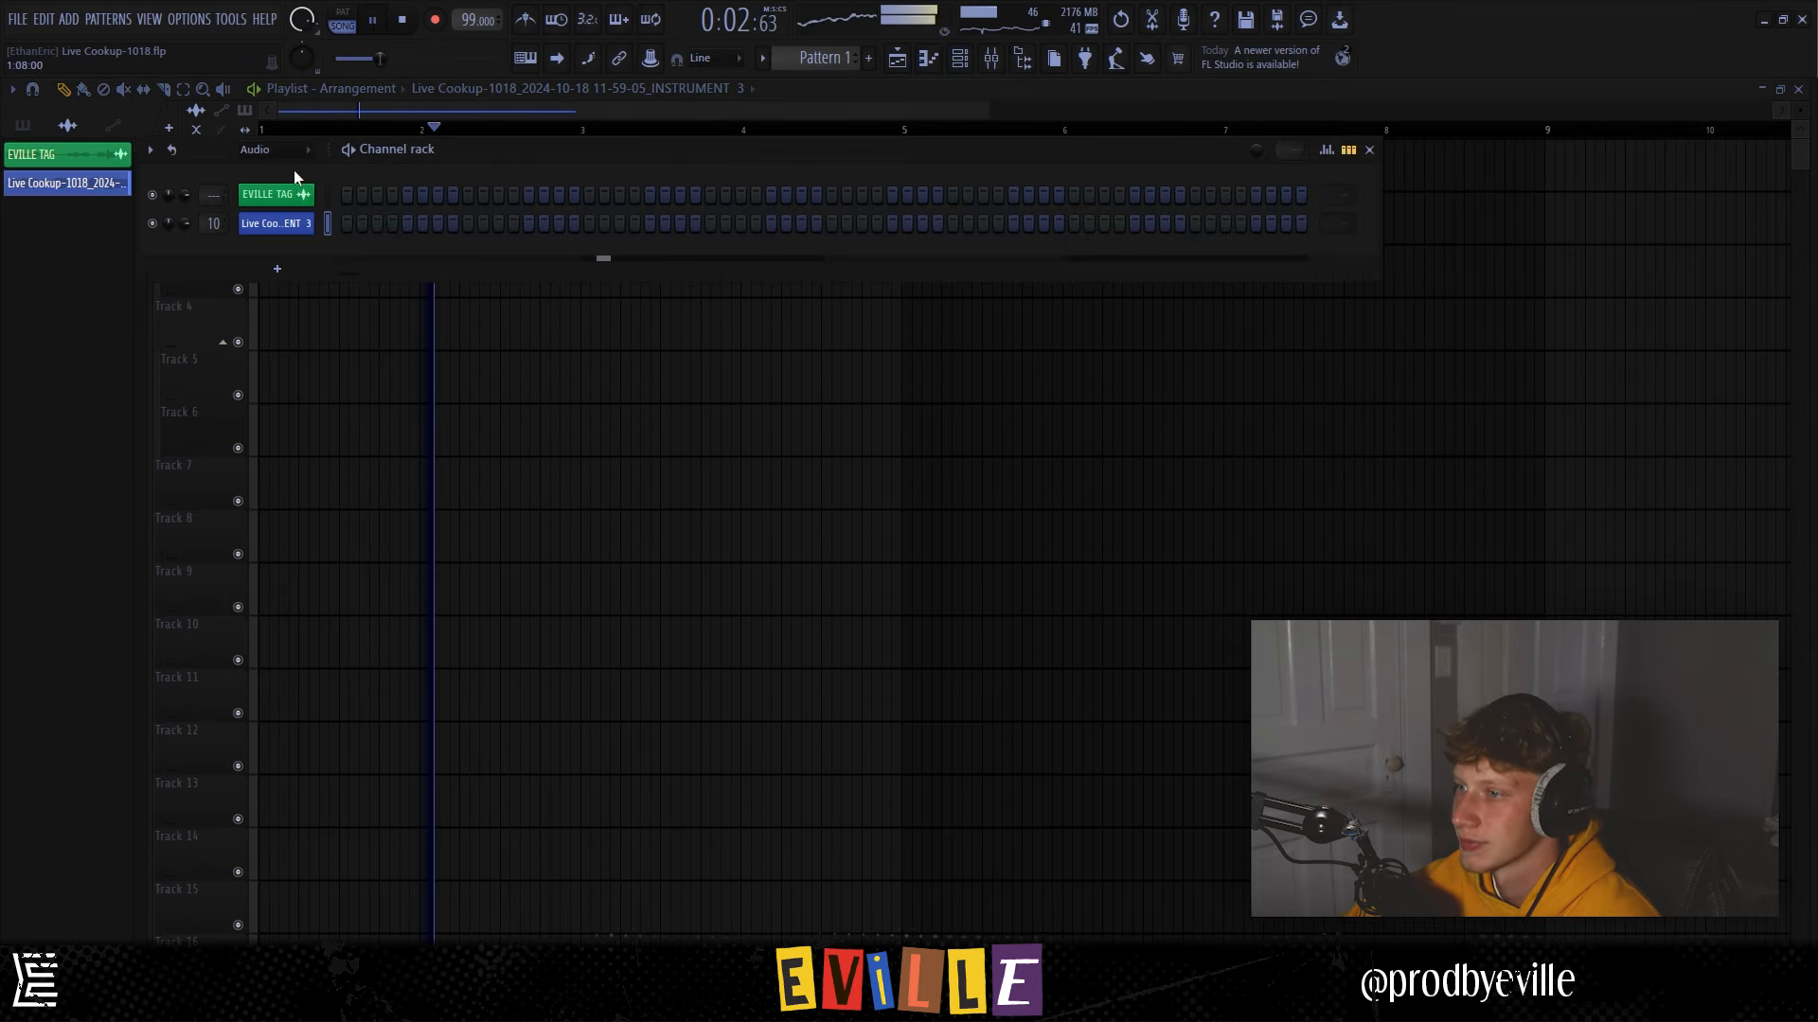
{"action": "left_click", "coordinate": [268, 151]}
{"action": "left_click", "coordinate": [266, 214]}
{"action": "left_click_drag", "start_coordinate": [463, 148], "coordinate": [463, 223]}
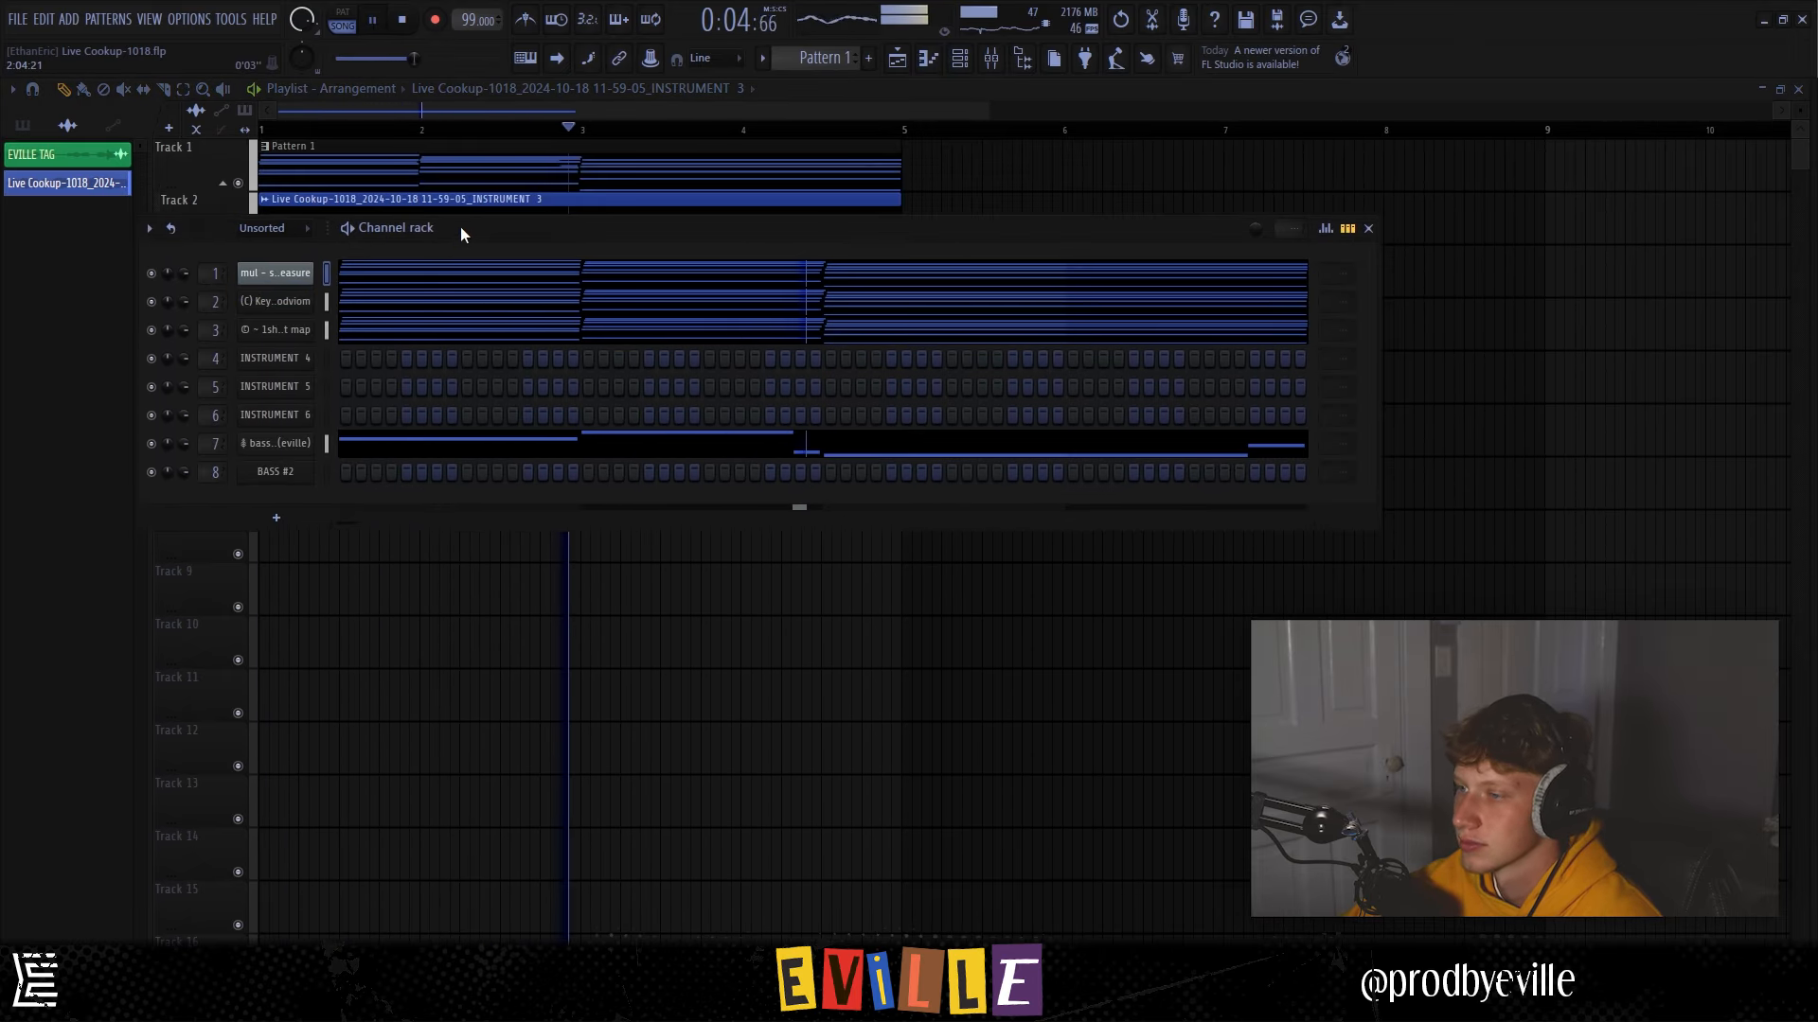
{"action": "left_click", "coordinate": [70, 256]}
Find the percloops folder in lywie - knobs (unfinished version) and place lywie - percloop#001 (118bpm) at bar 1 on Track 3.
{"action": "mouse_move", "coordinate": [1813, 462]}
{"action": "key", "text": "space"}
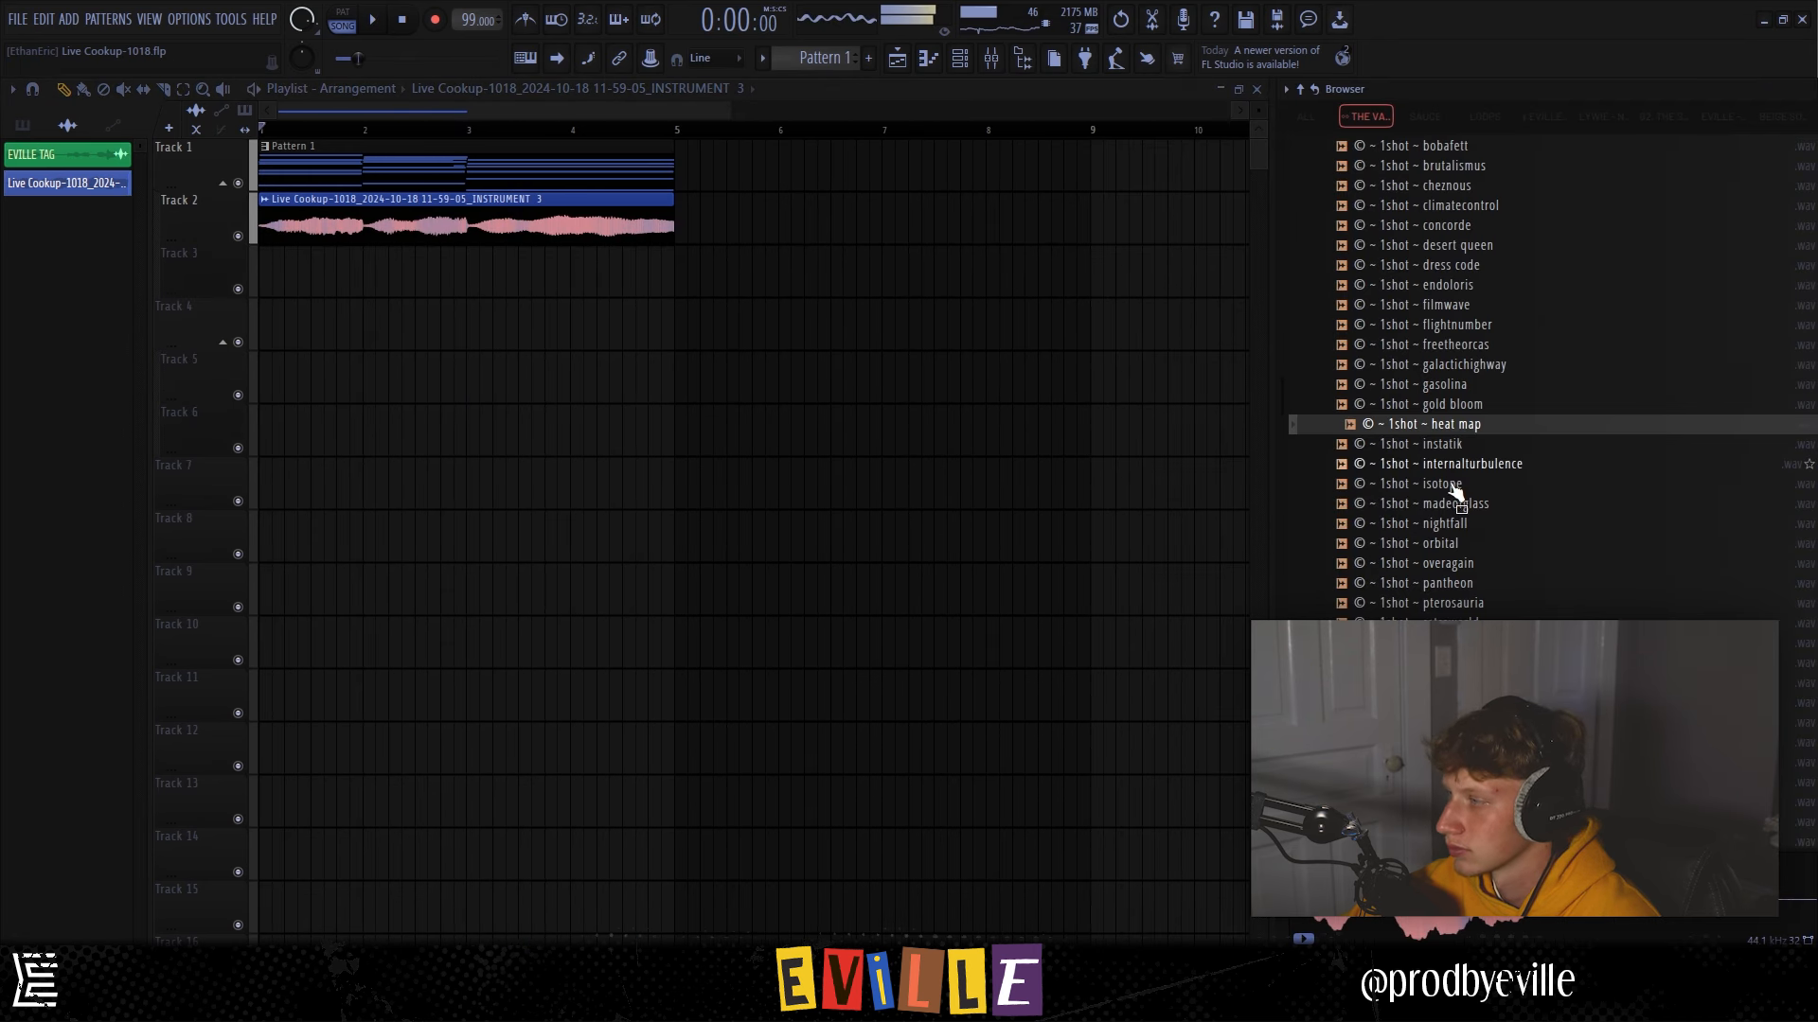
{"action": "left_click", "coordinate": [1401, 485]}
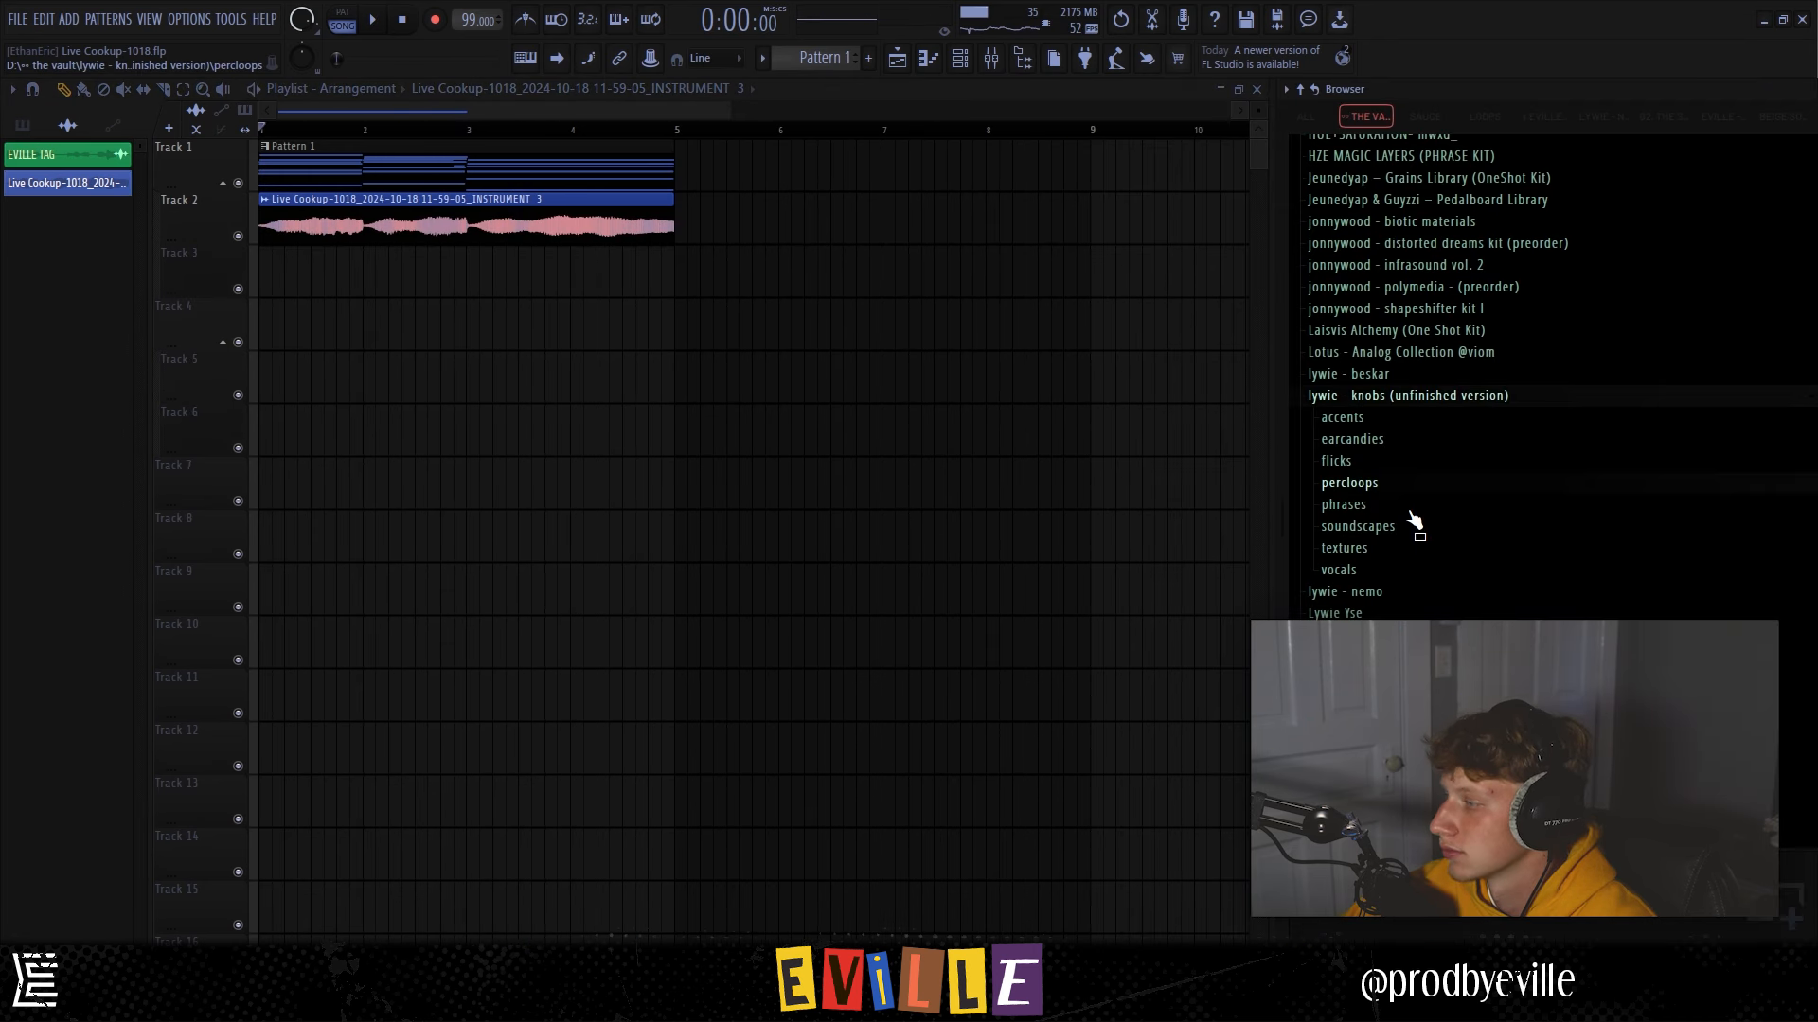
{"action": "left_click", "coordinate": [1410, 511]}
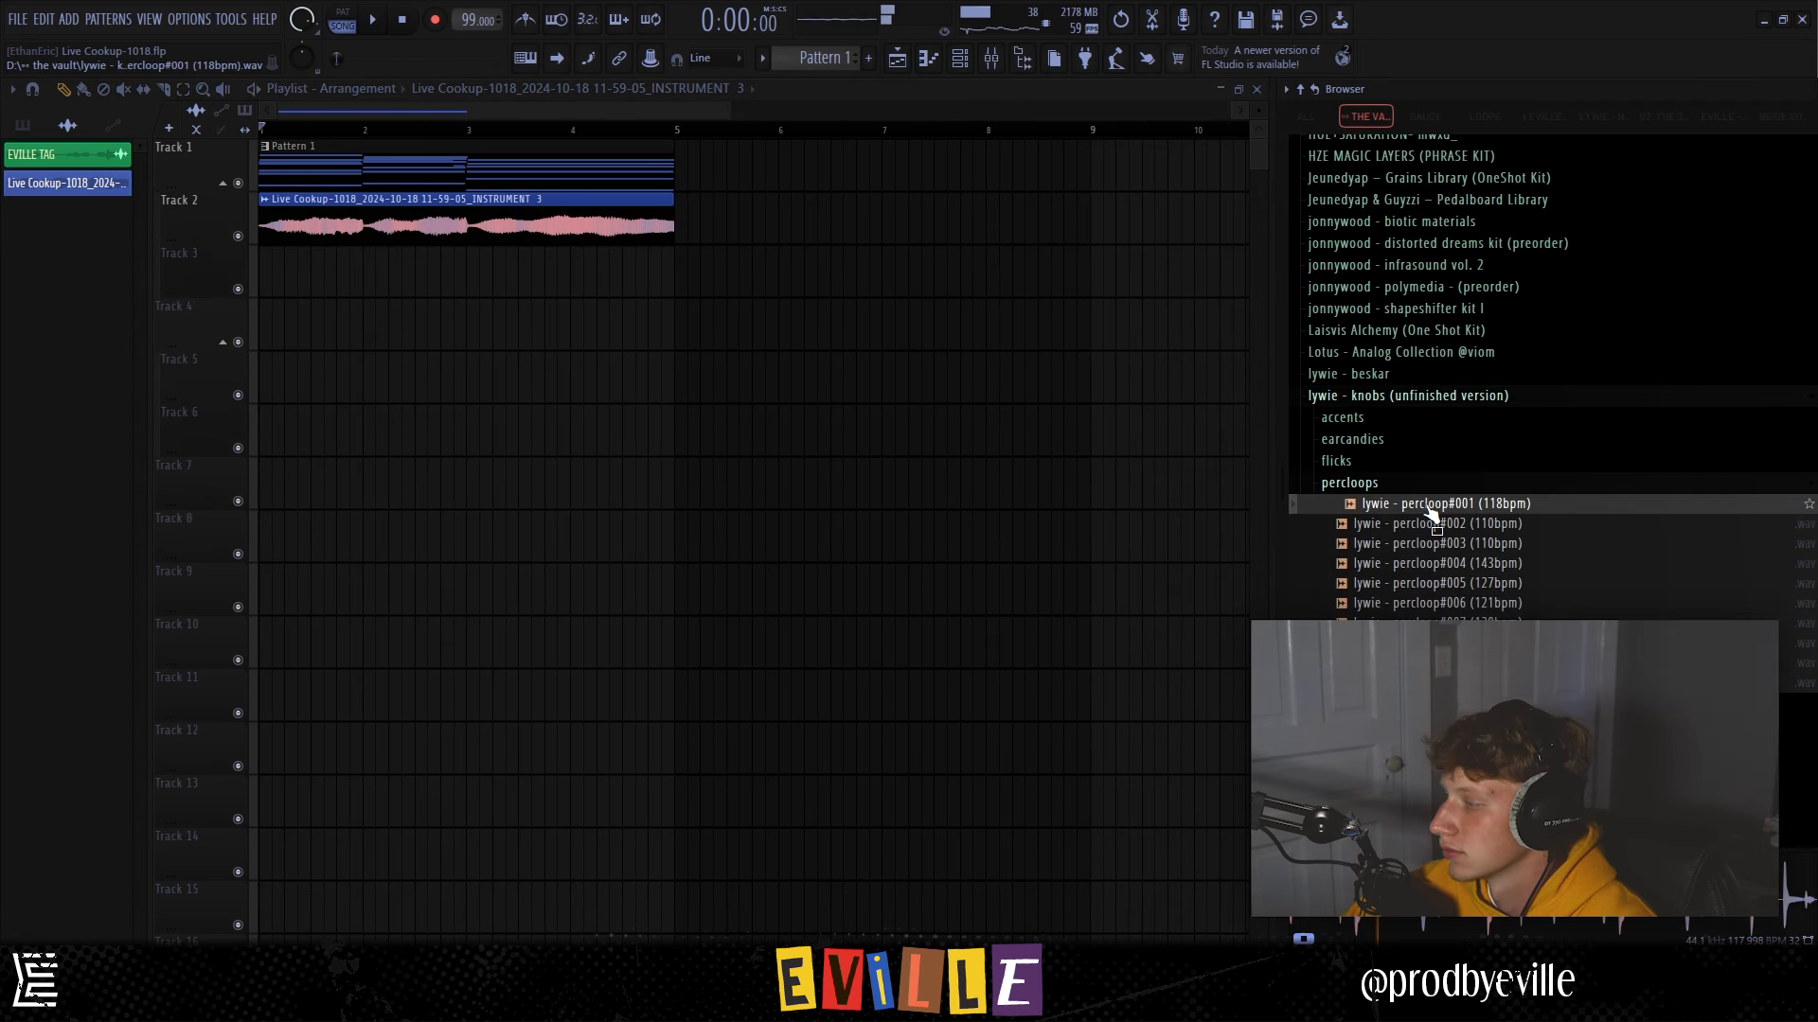
{"action": "left_click_drag", "start_coordinate": [1434, 511], "coordinate": [464, 279]}
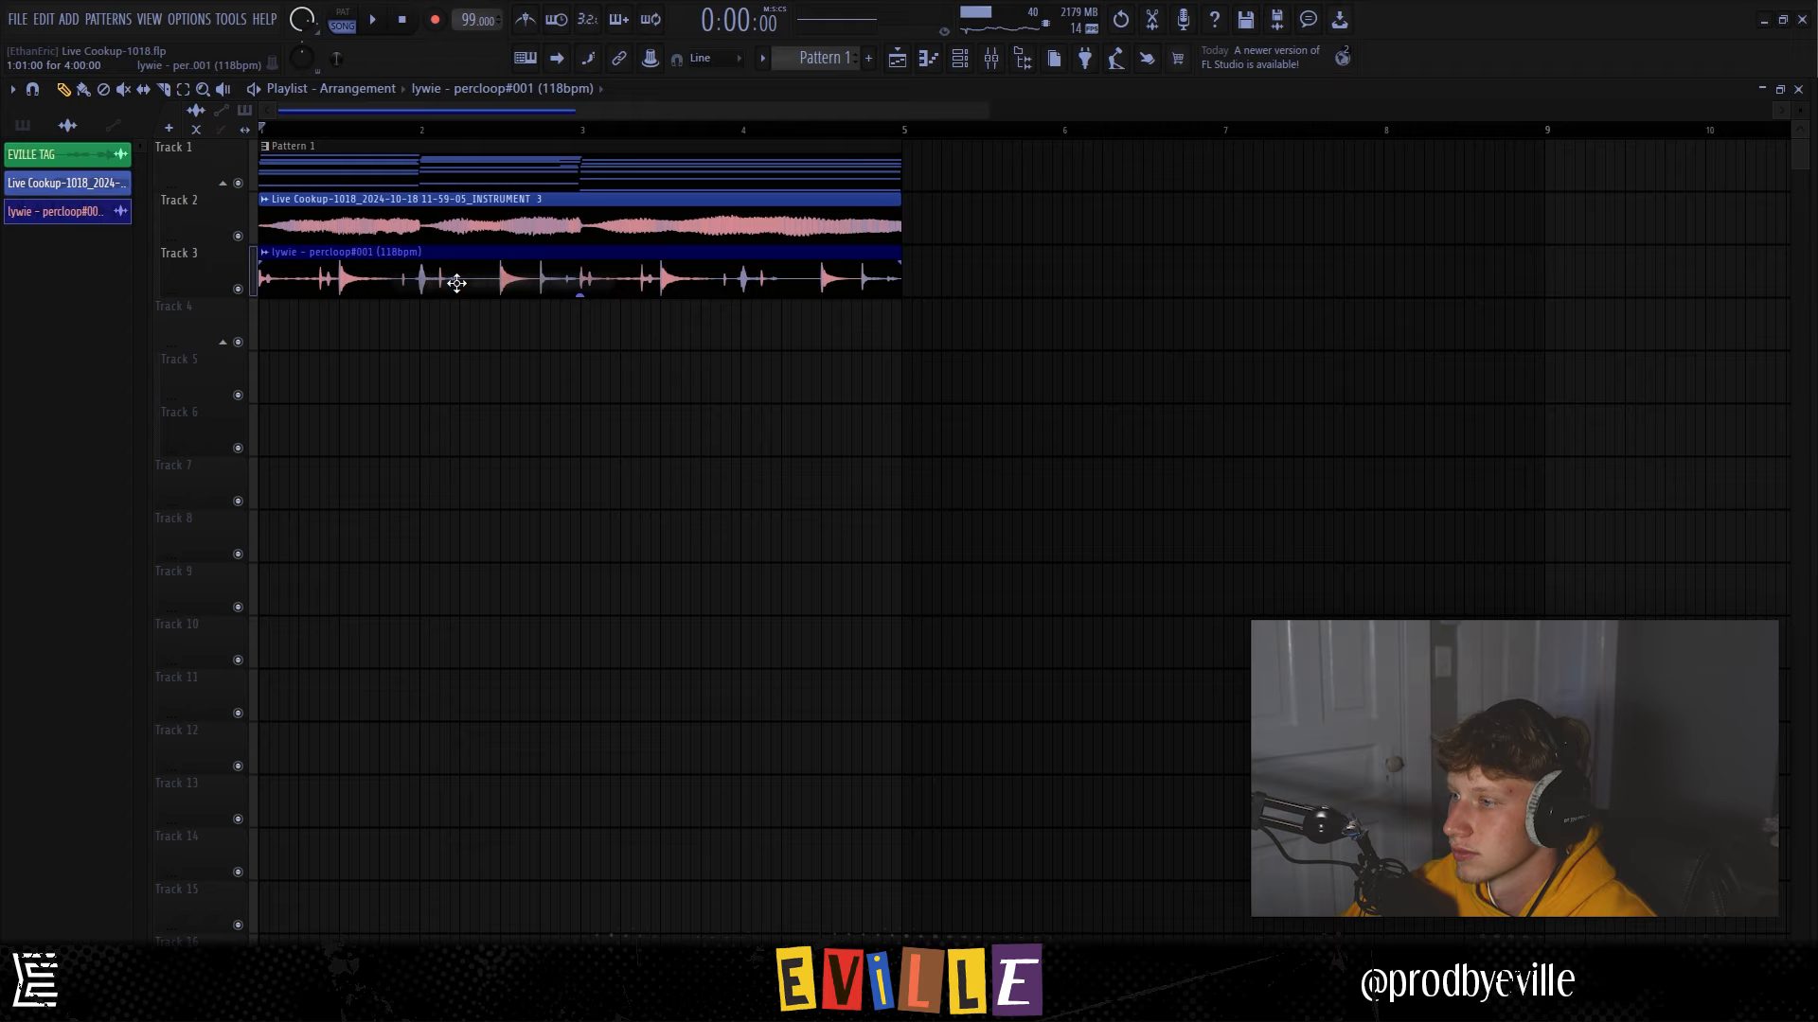
Play the arrangement with the percussion loop and move the loop clip down to Track 4.
{"action": "key", "text": "space"}
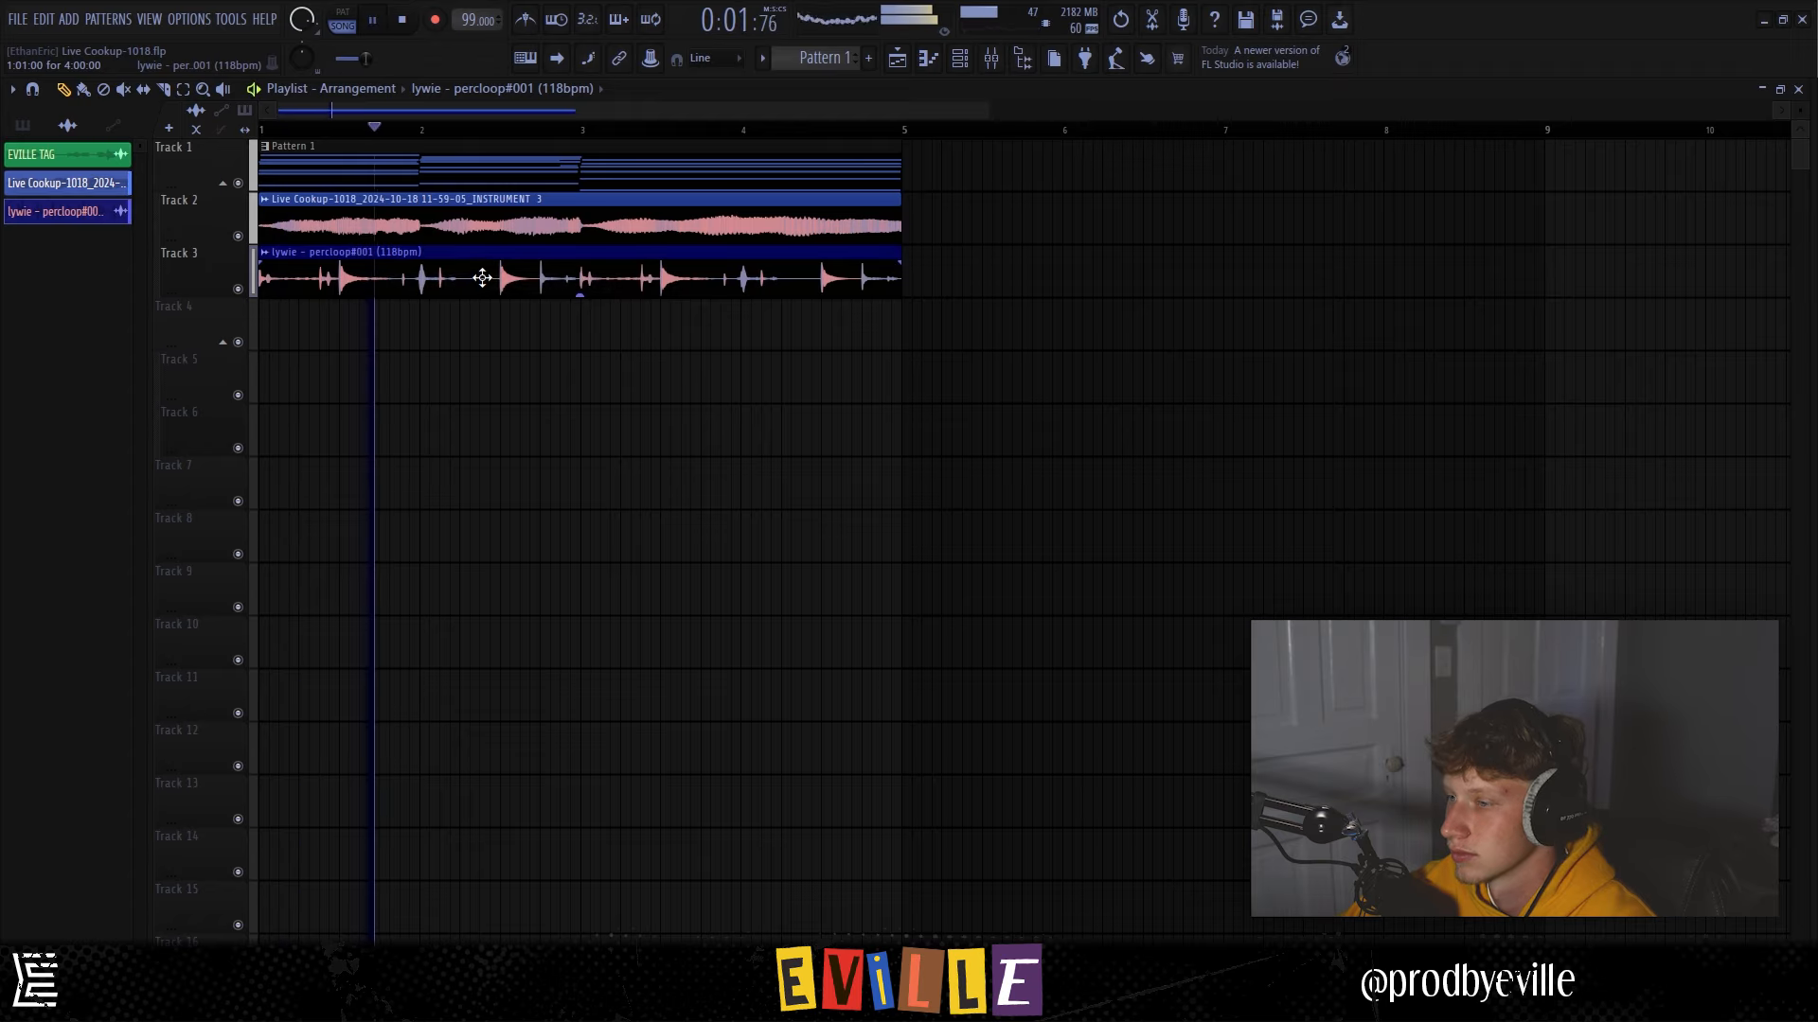
{"action": "double_click", "coordinate": [509, 274]}
{"action": "left_click", "coordinate": [607, 252]}
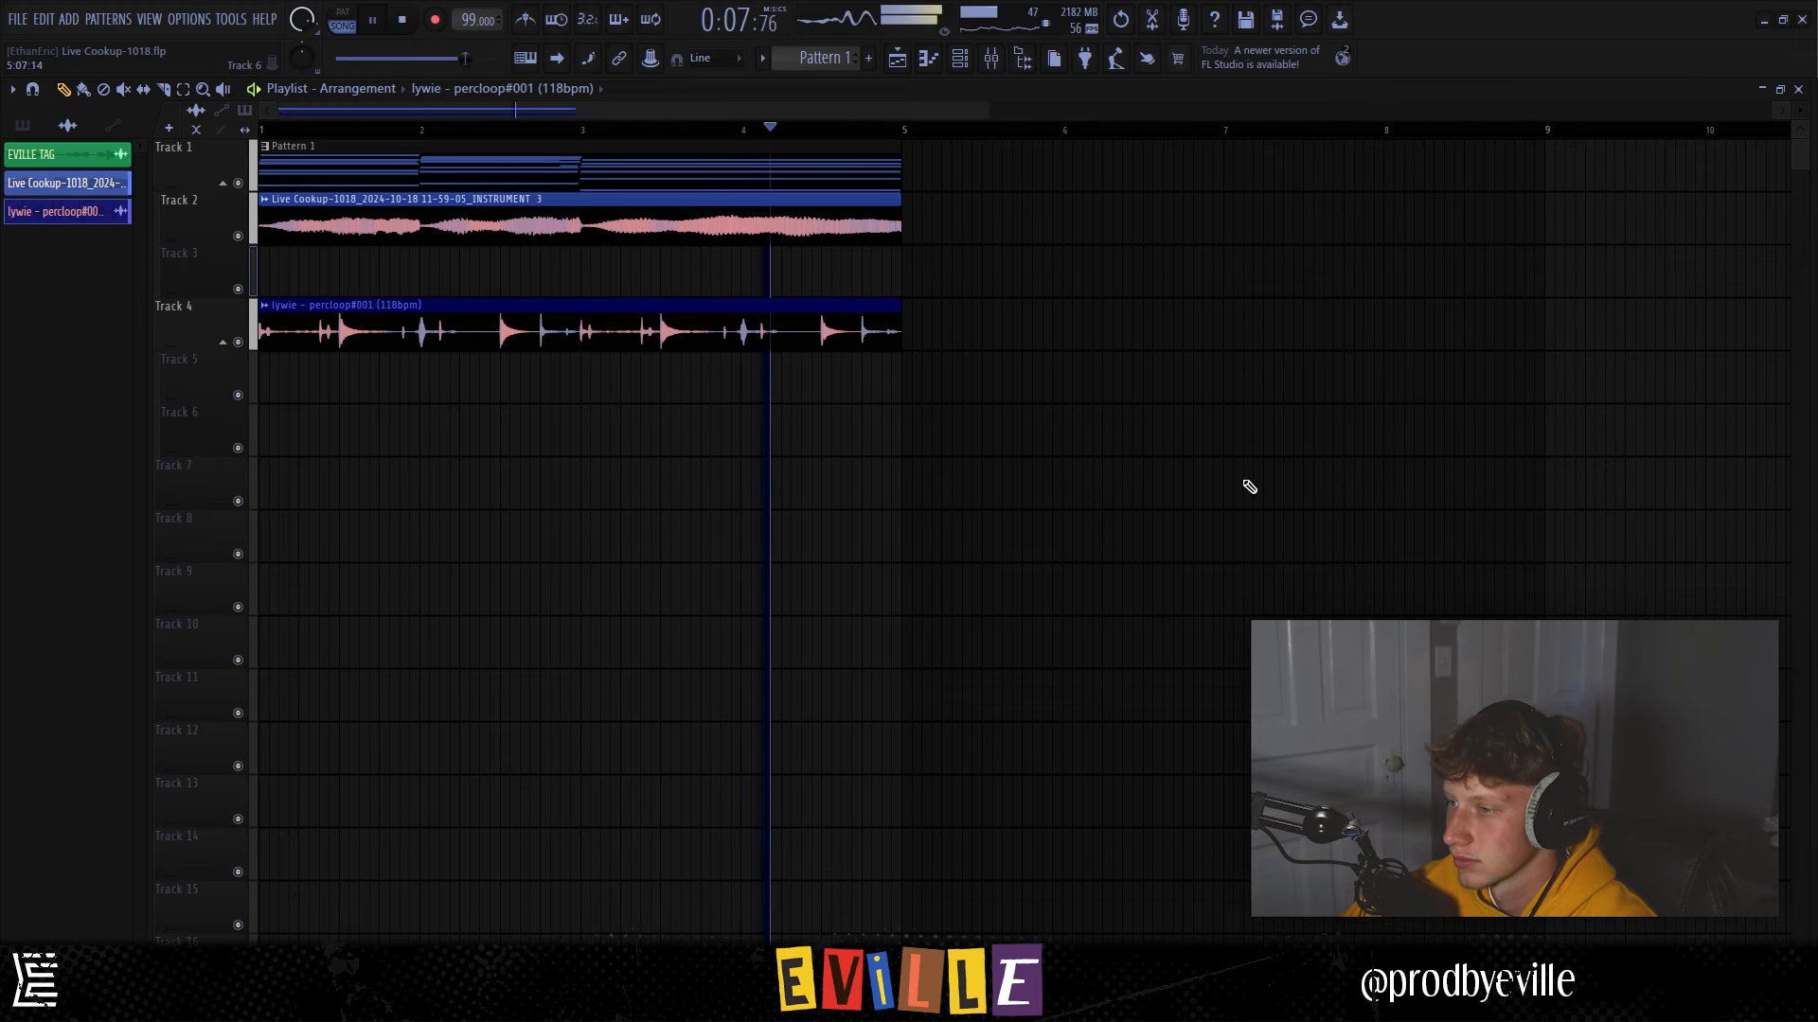
{"action": "key", "text": "alt+F8"}
{"action": "left_click", "coordinate": [1386, 490]}
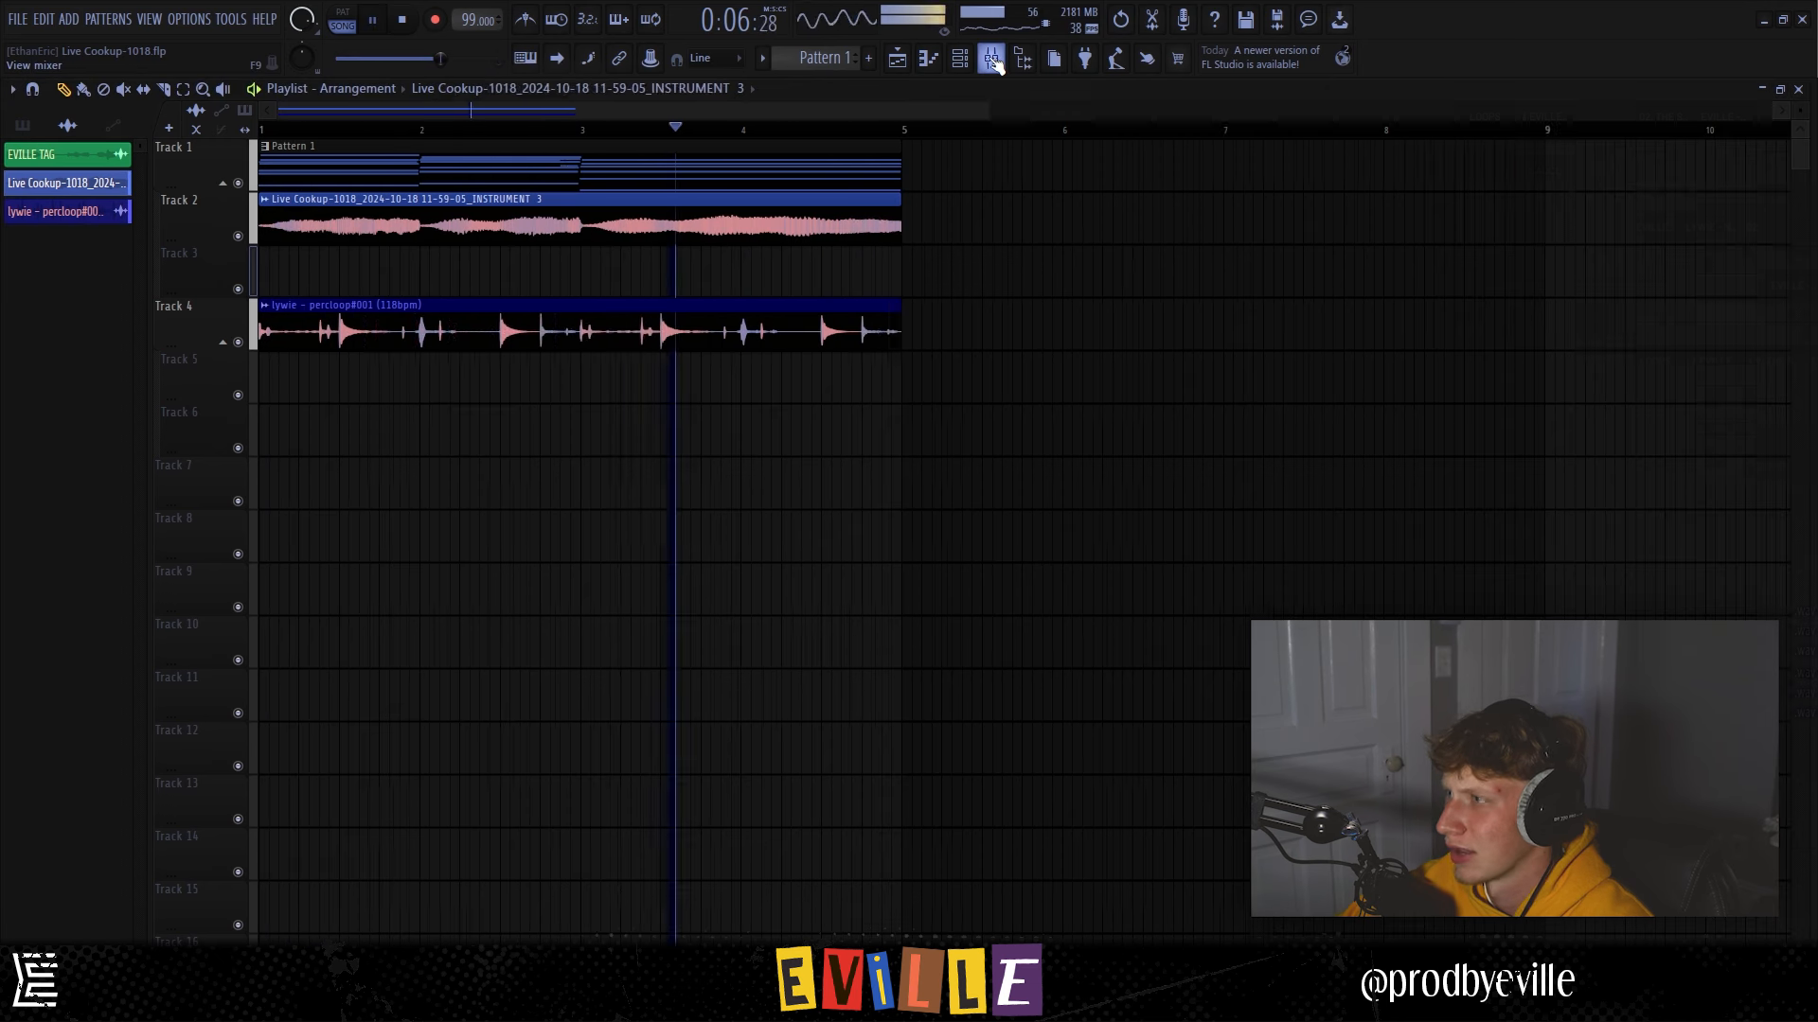
{"action": "key", "text": "F9"}
{"action": "key", "text": "F9"}
{"action": "key", "text": "space"}
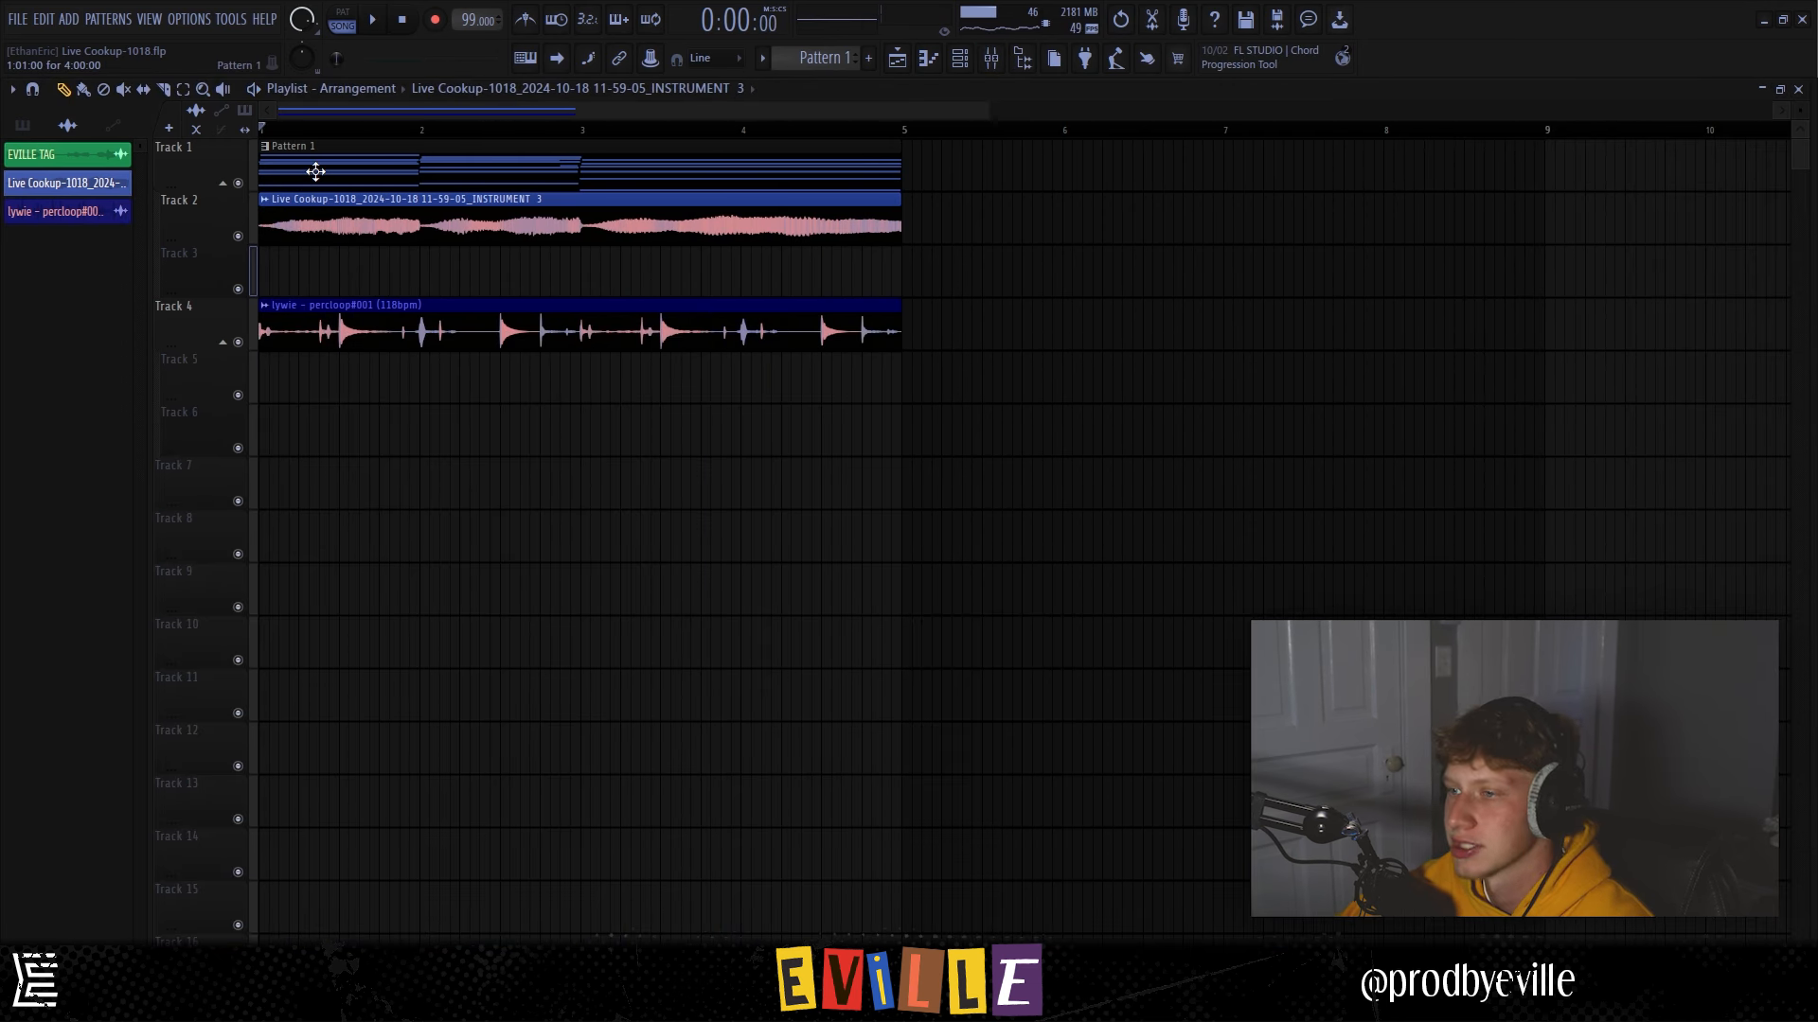
Consolidate the Pattern 1 clip on Track 1 into an audio clip.
{"action": "left_click", "coordinate": [188, 168]}
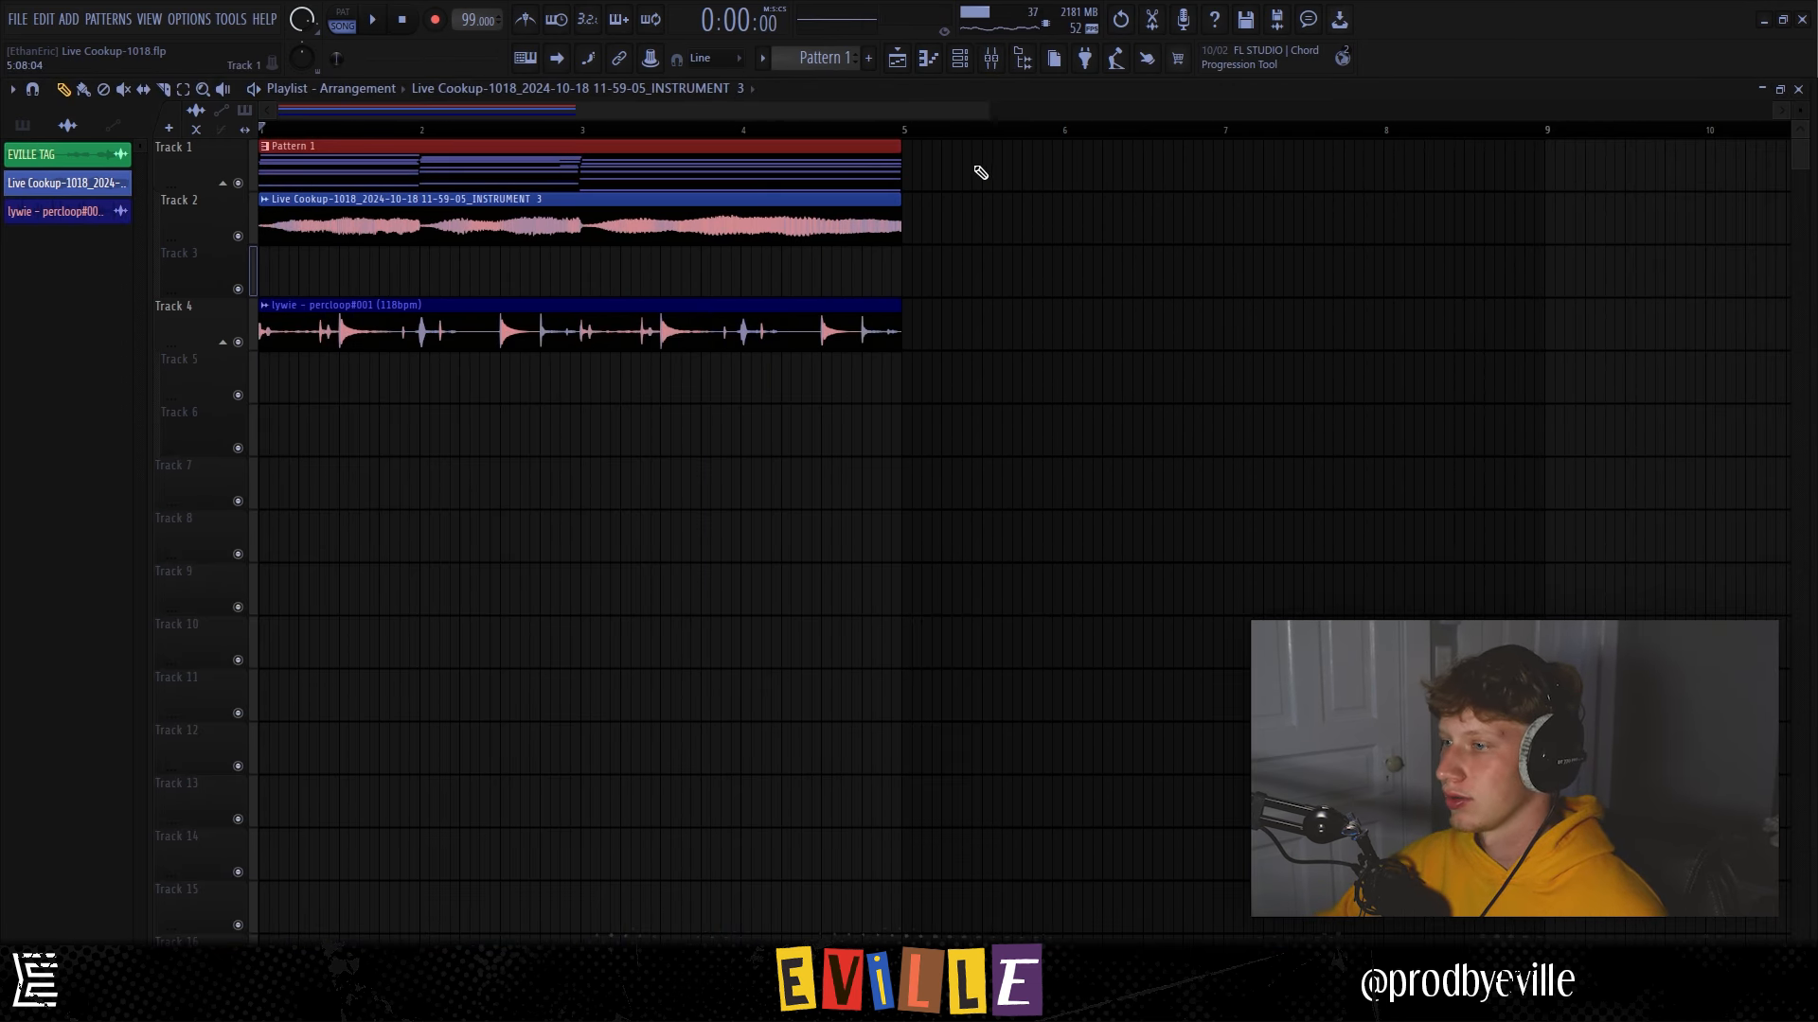
{"action": "key", "text": "ctrl+alt+c"}
{"action": "left_click", "coordinate": [1098, 246]}
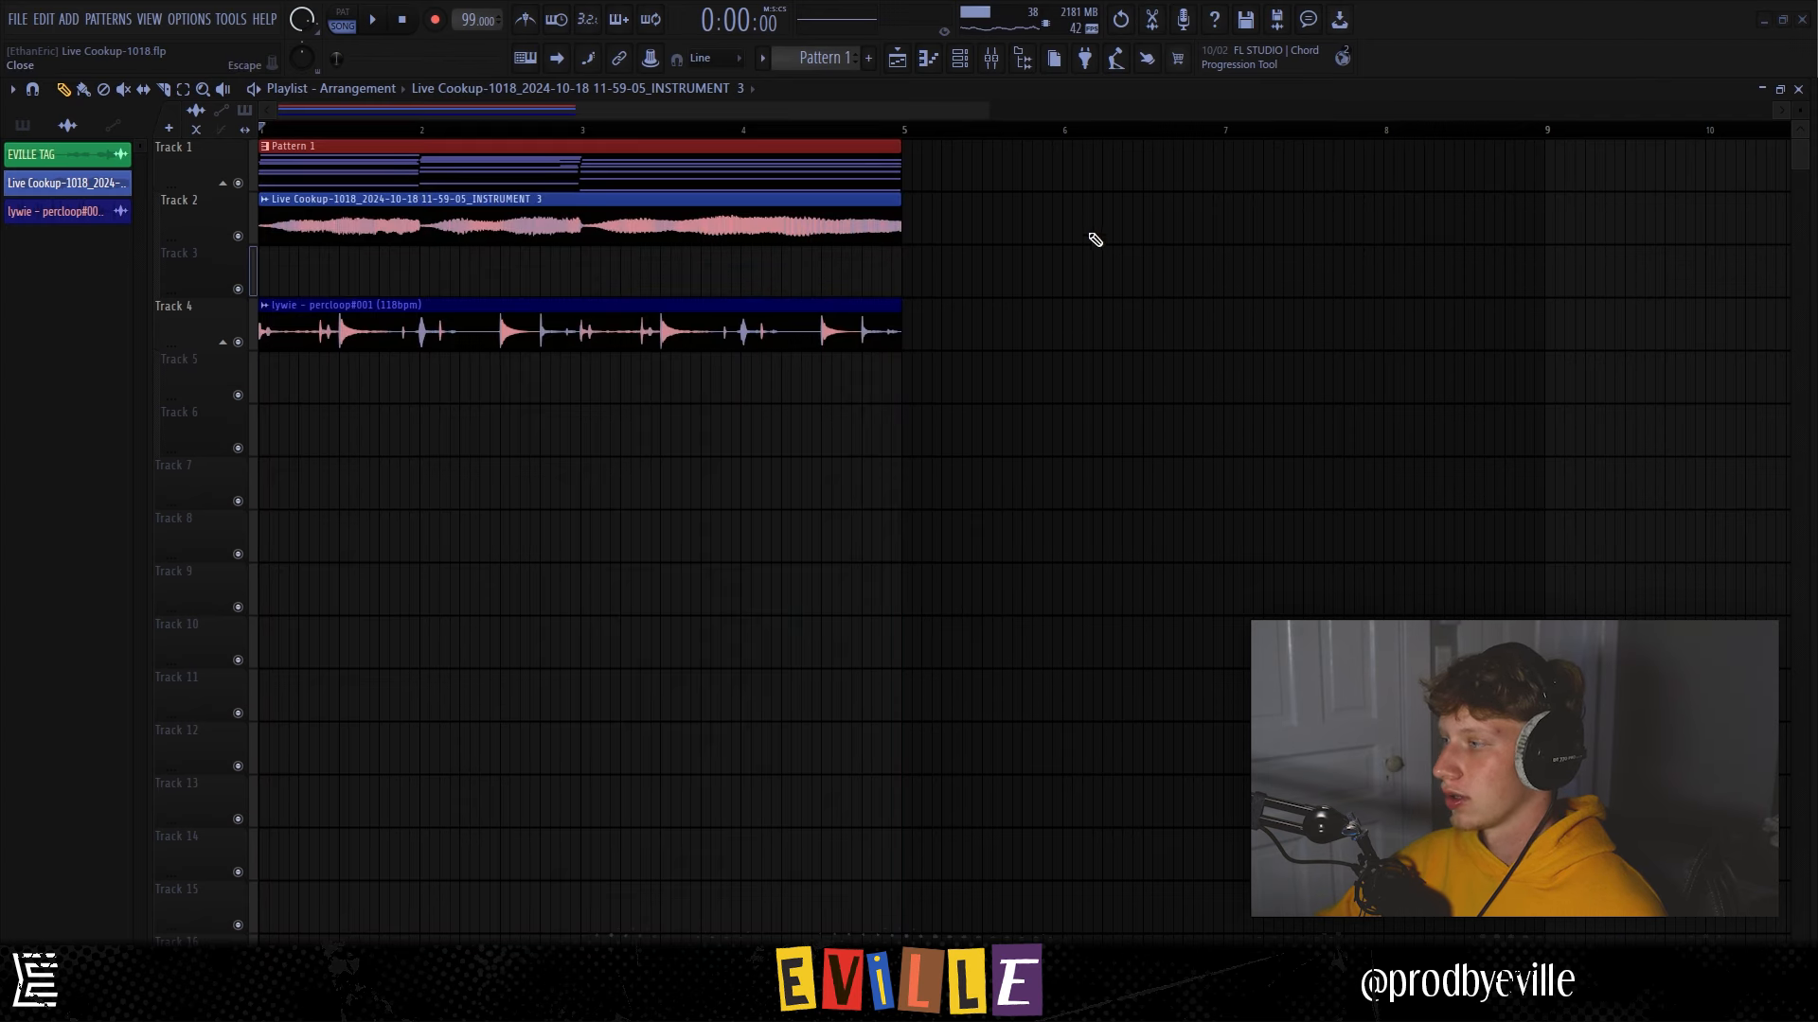
{"action": "left_click", "coordinate": [959, 58]}
{"action": "left_click", "coordinate": [268, 293]}
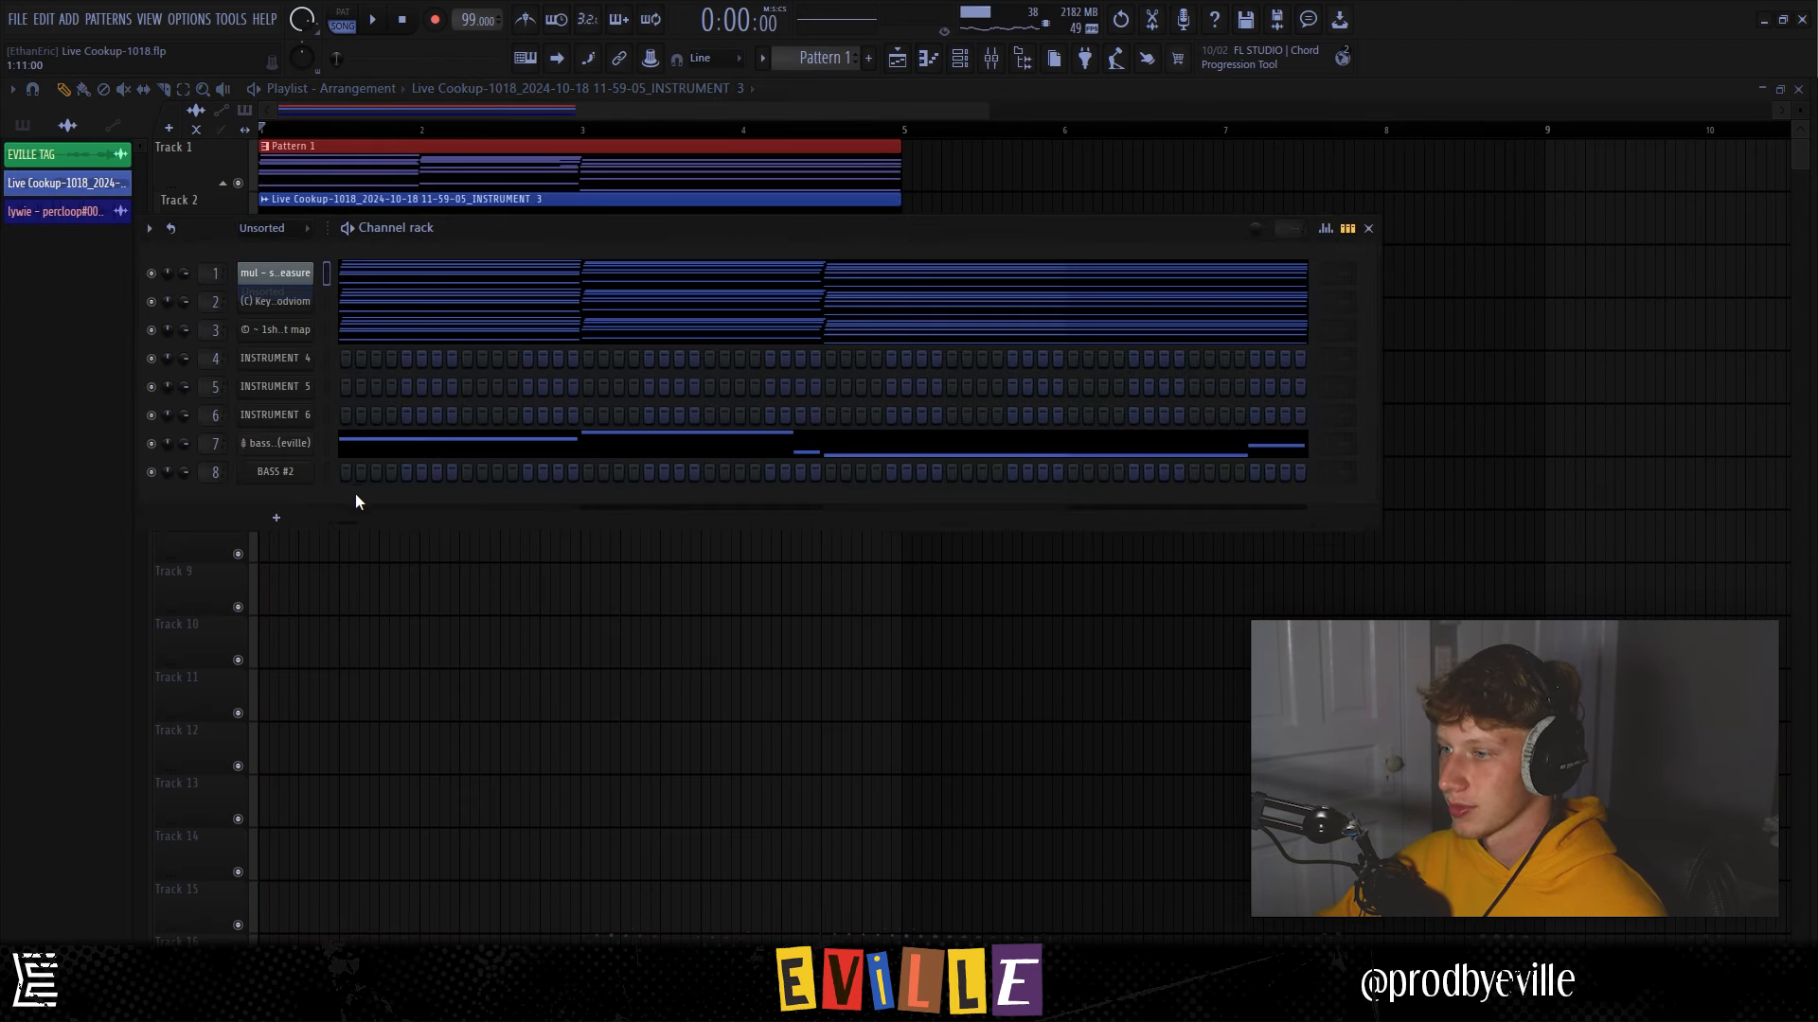
{"action": "key", "text": "F6"}
{"action": "key", "text": "ctrl+alt+c"}
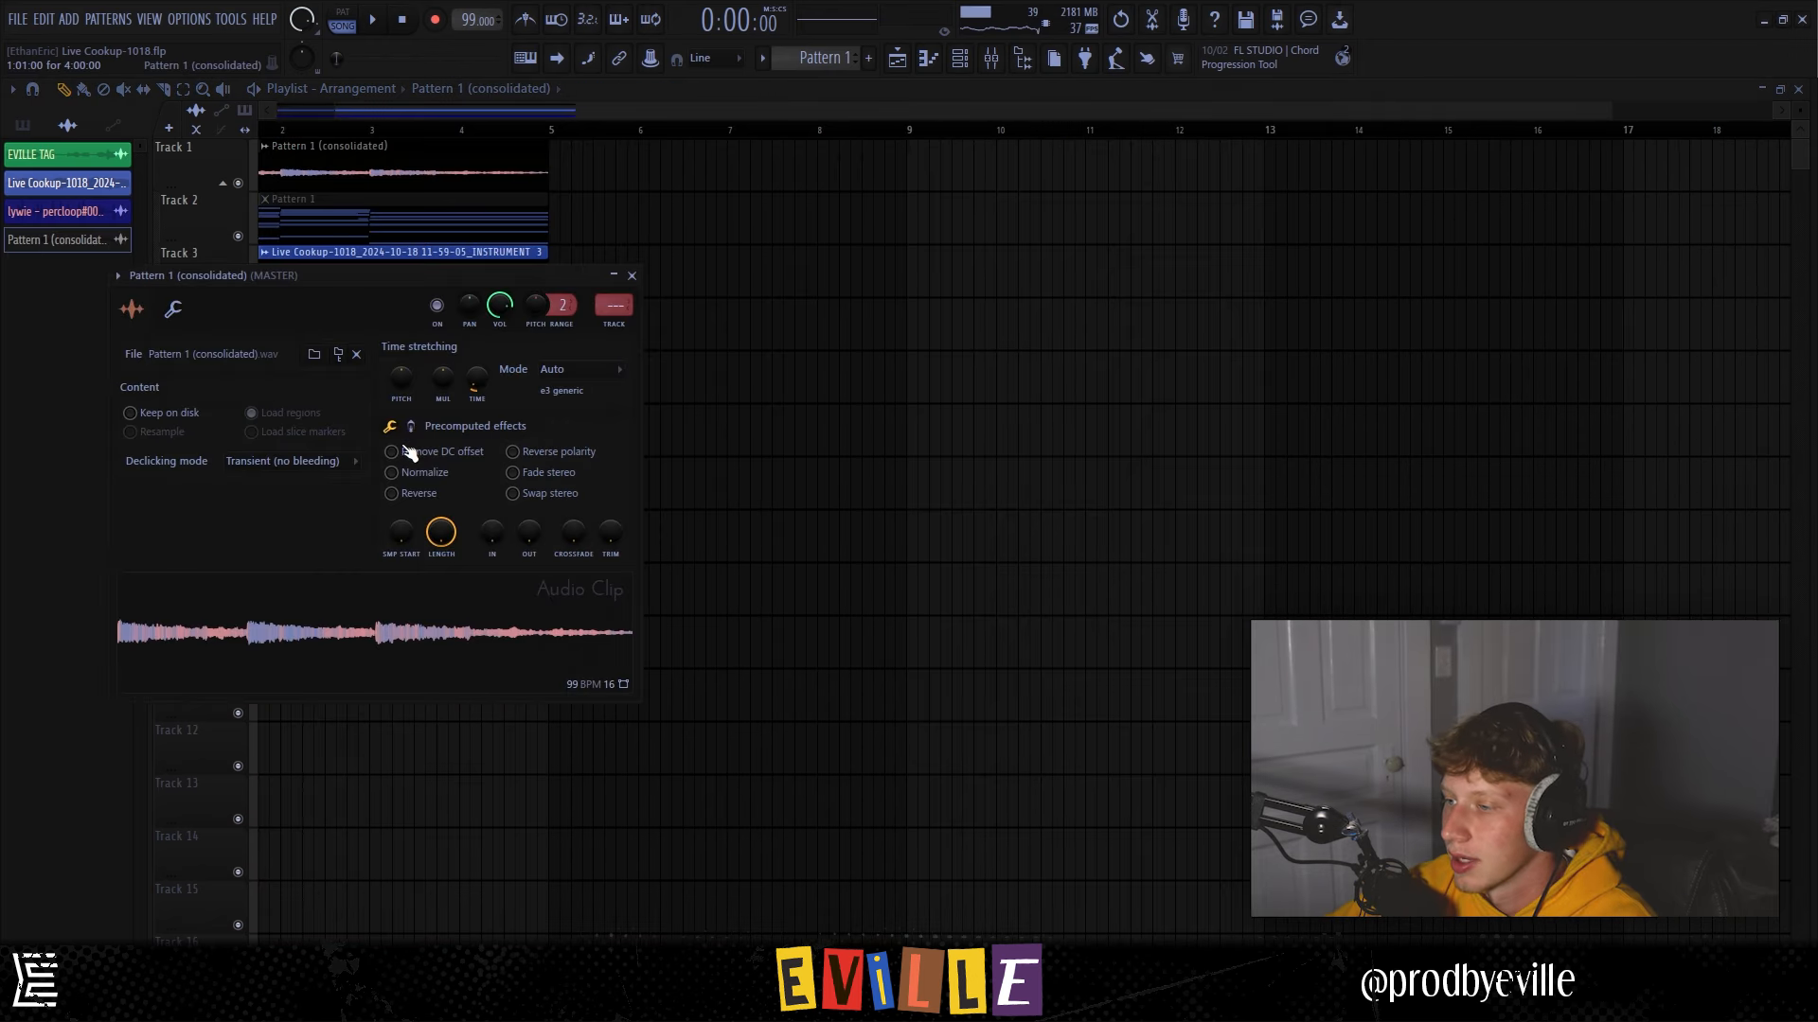
Normalize the consolidated Pattern 1 audio clip, close its settings and undo the stray playlist edit.
{"action": "left_click", "coordinate": [426, 472]}
{"action": "left_click", "coordinate": [632, 276]}
{"action": "left_click", "coordinate": [720, 325]}
{"action": "key", "text": "ctrl+z"}
Chop the consolidated Pattern 1 clip on Track 1 and spread its slices out with gaps between them.
{"action": "scroll", "coordinate": [284, 293], "scroll_direction": "up", "scroll_amount": 3}
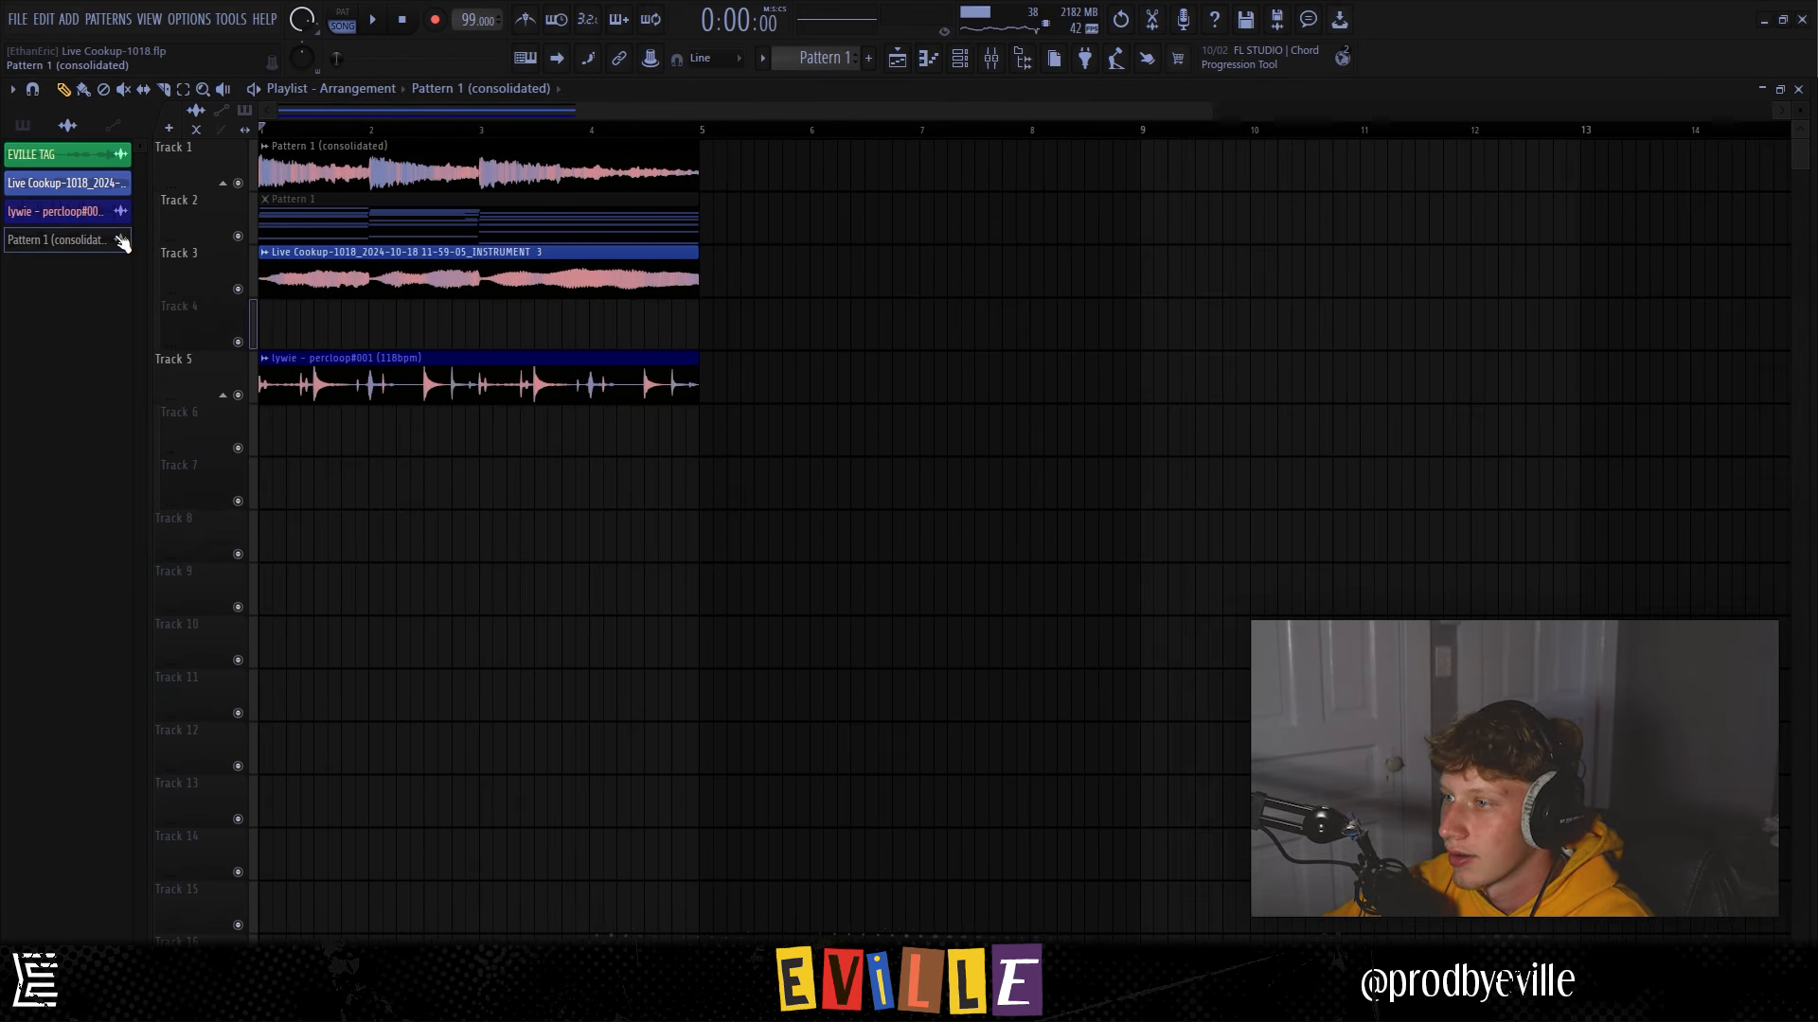
{"action": "left_click_drag", "start_coordinate": [746, 147], "coordinate": [1236, 146]}
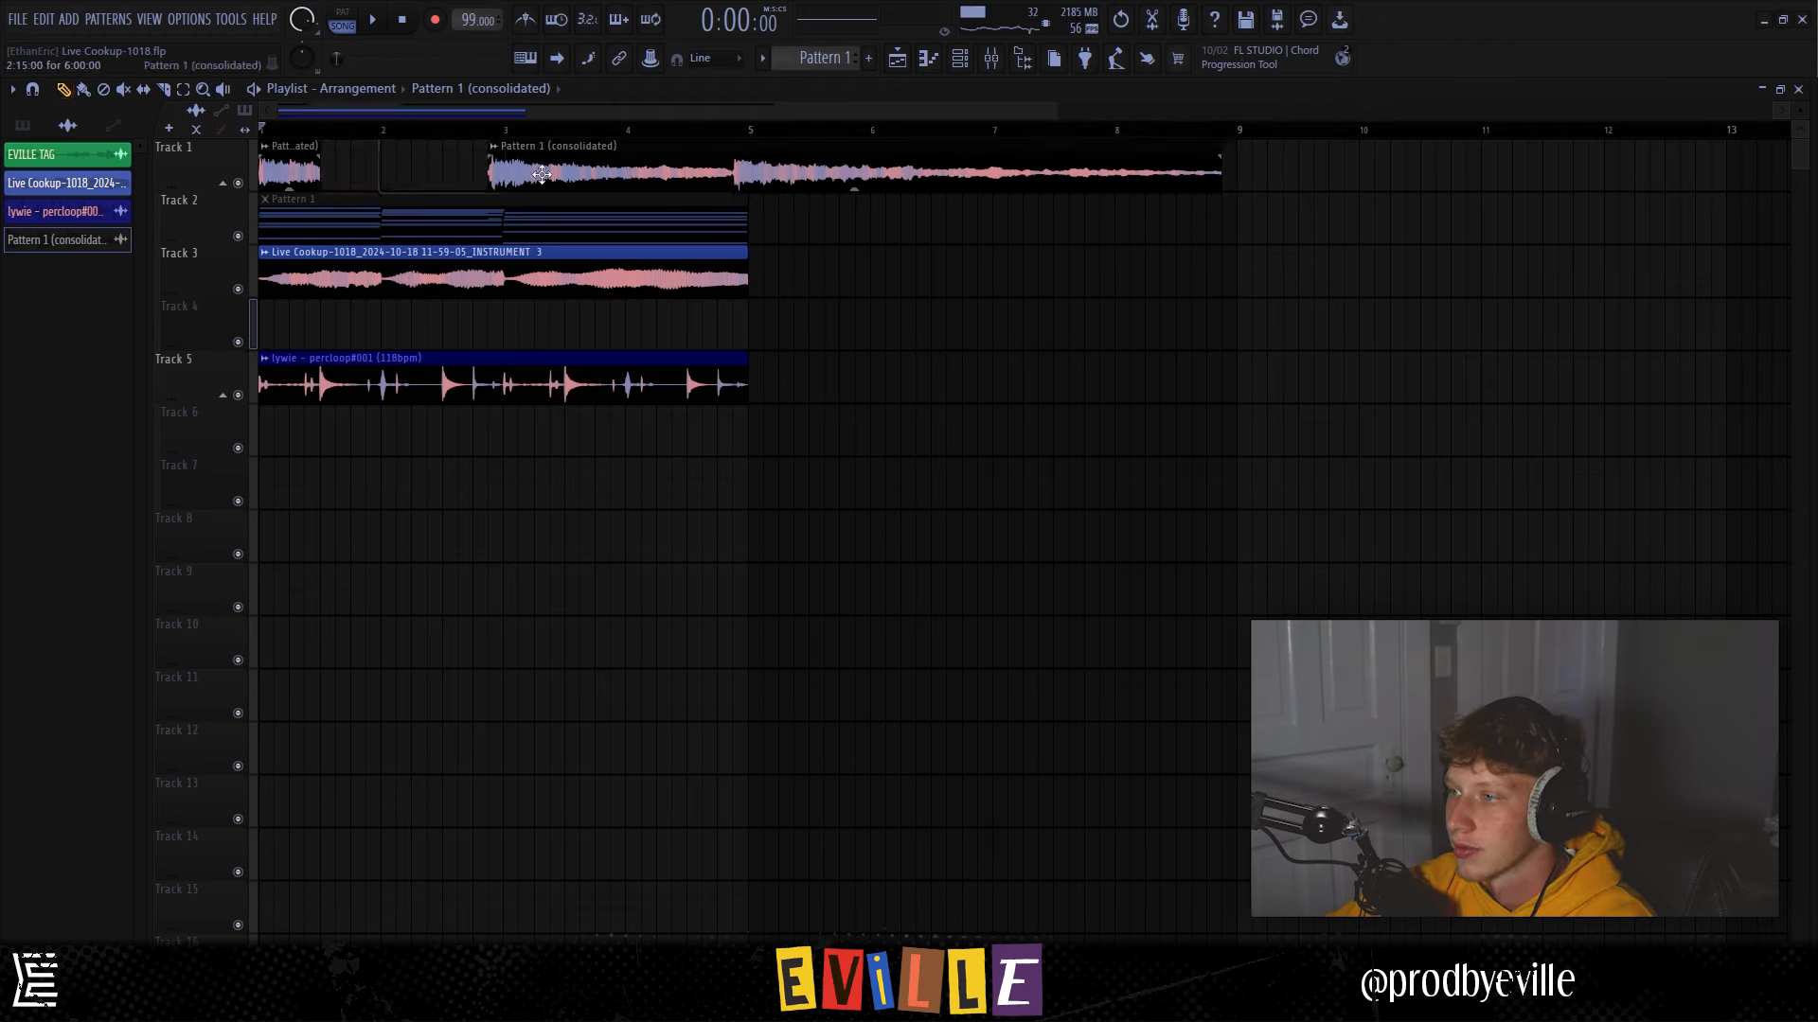
{"action": "left_click_drag", "start_coordinate": [500, 171], "coordinate": [447, 180]}
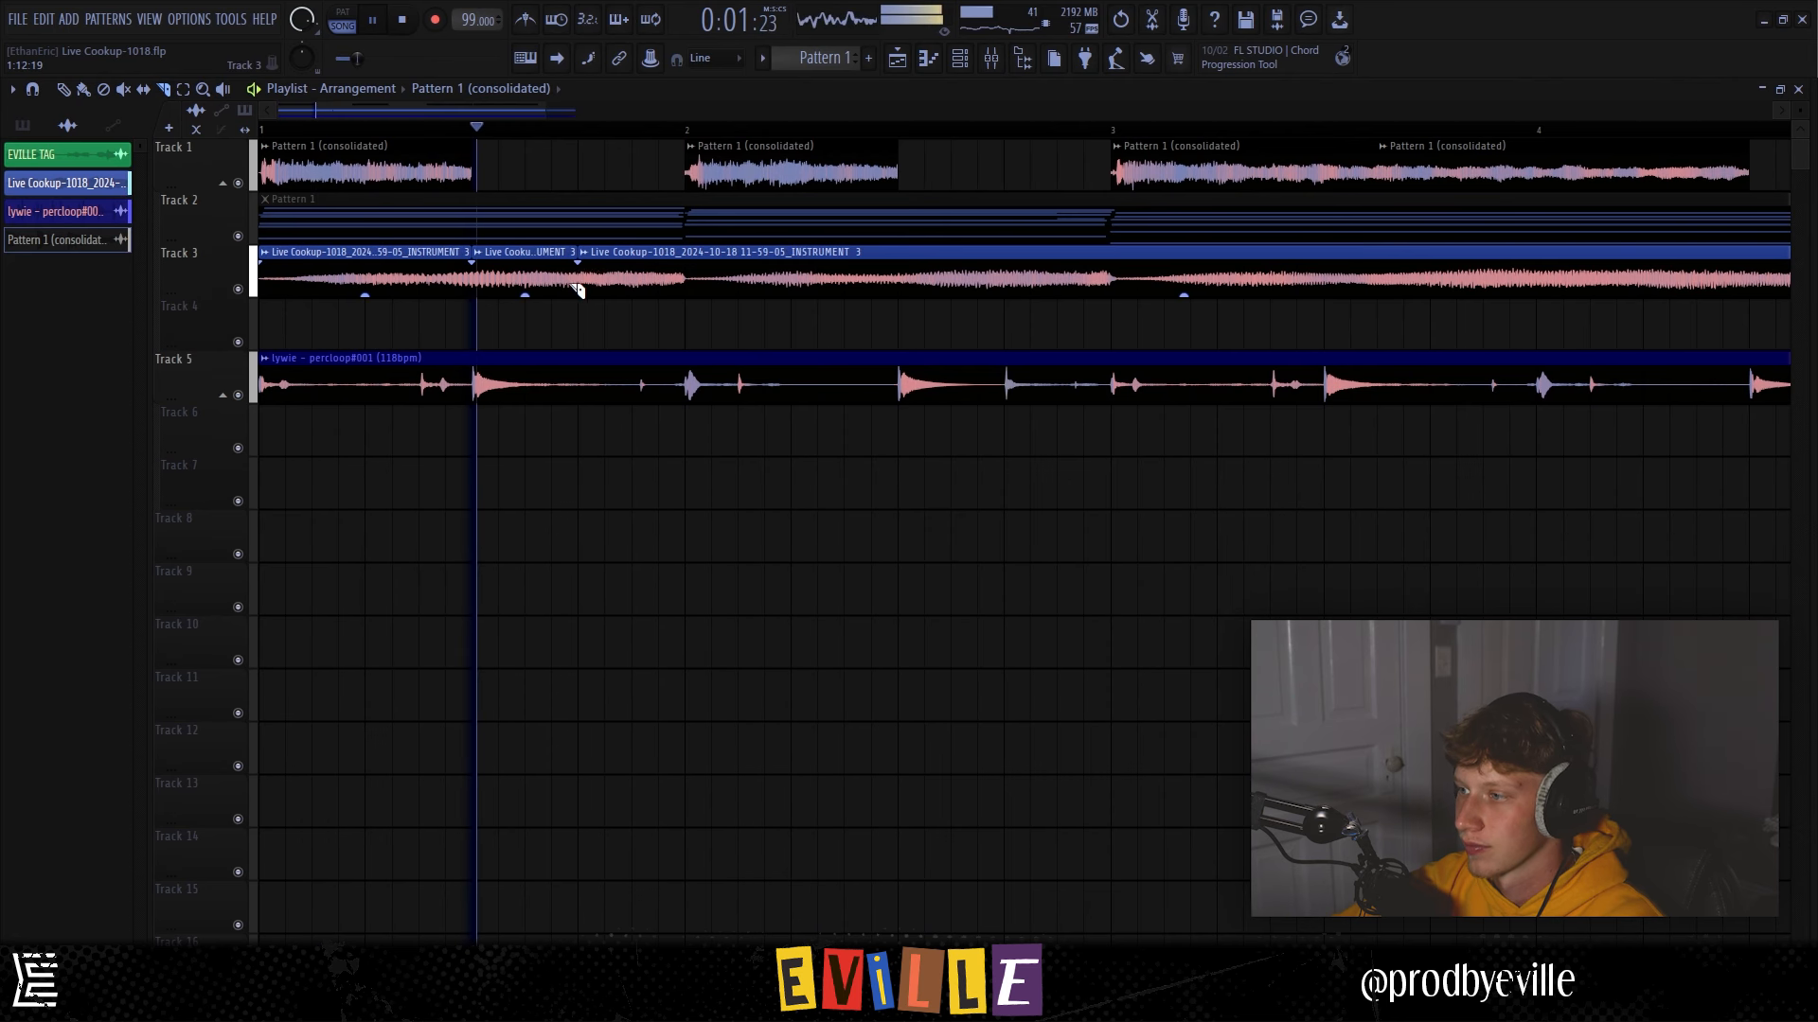
Cut gaps into the instrument audio on Track 3 by removing the third beat of bar 1 and the second half of bar 2.
{"action": "right_click", "coordinate": [574, 284]}
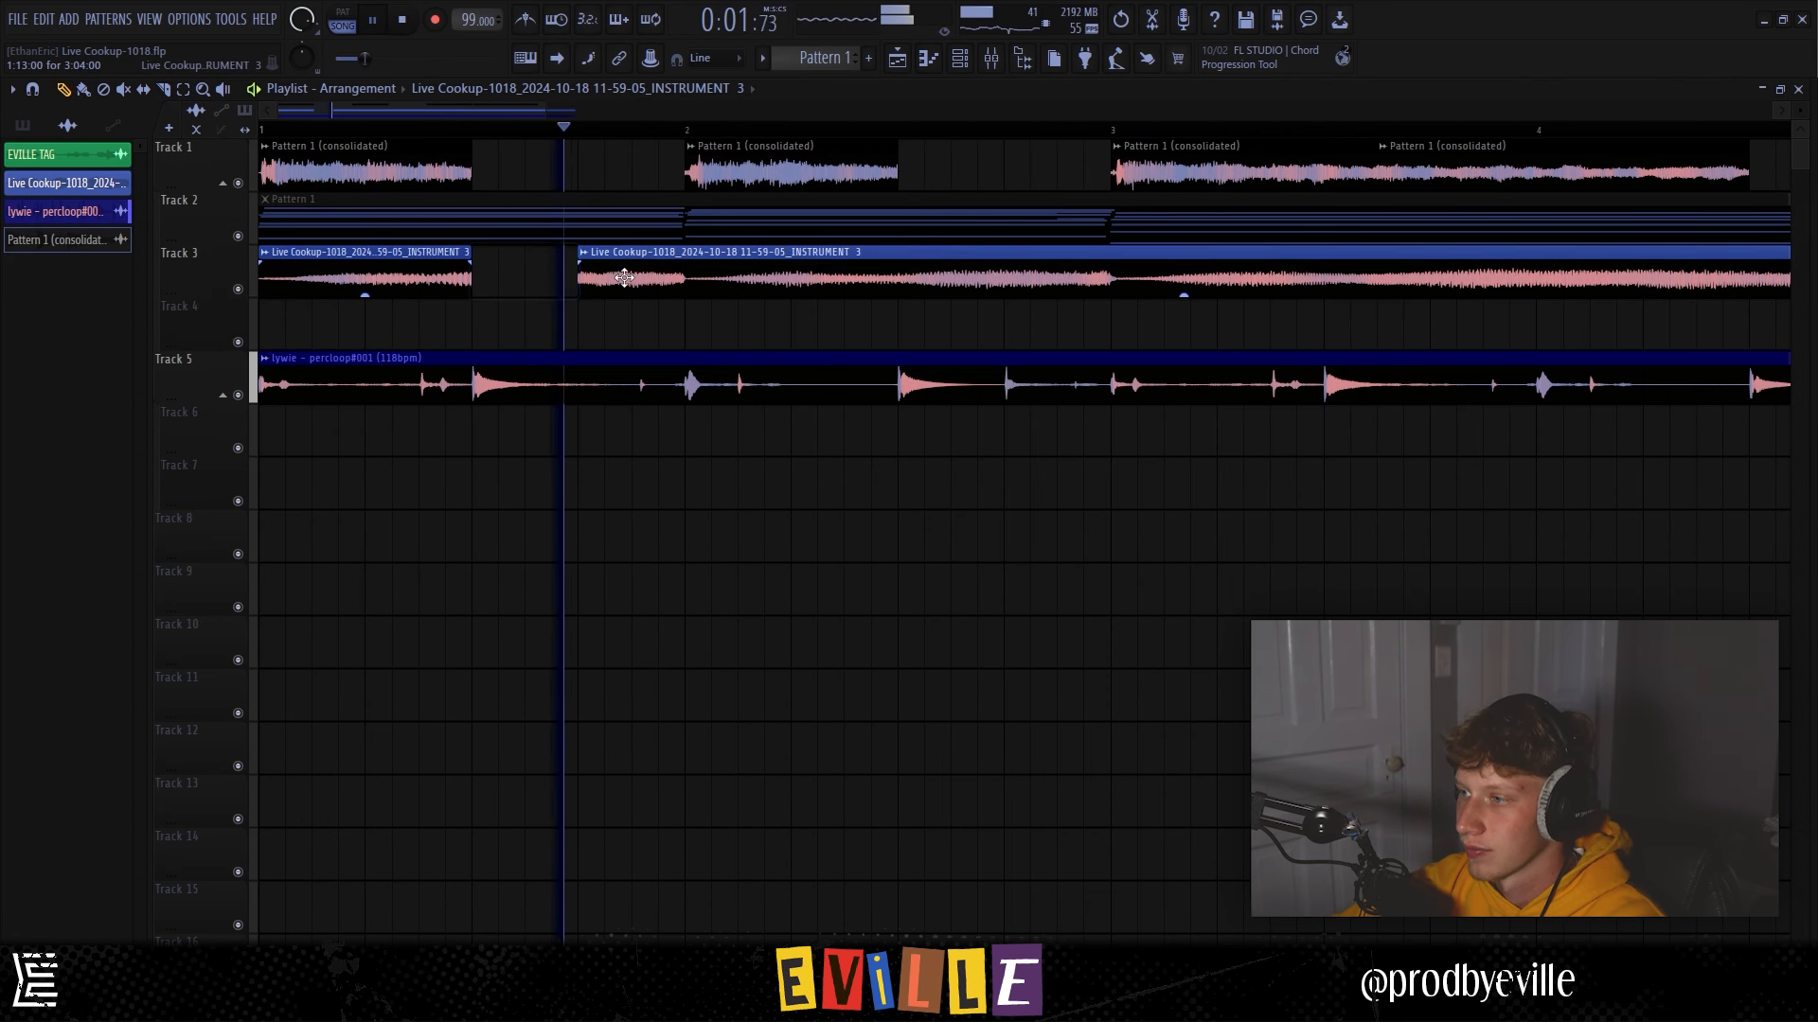
{"action": "key", "text": "space"}
{"action": "key", "text": "space"}
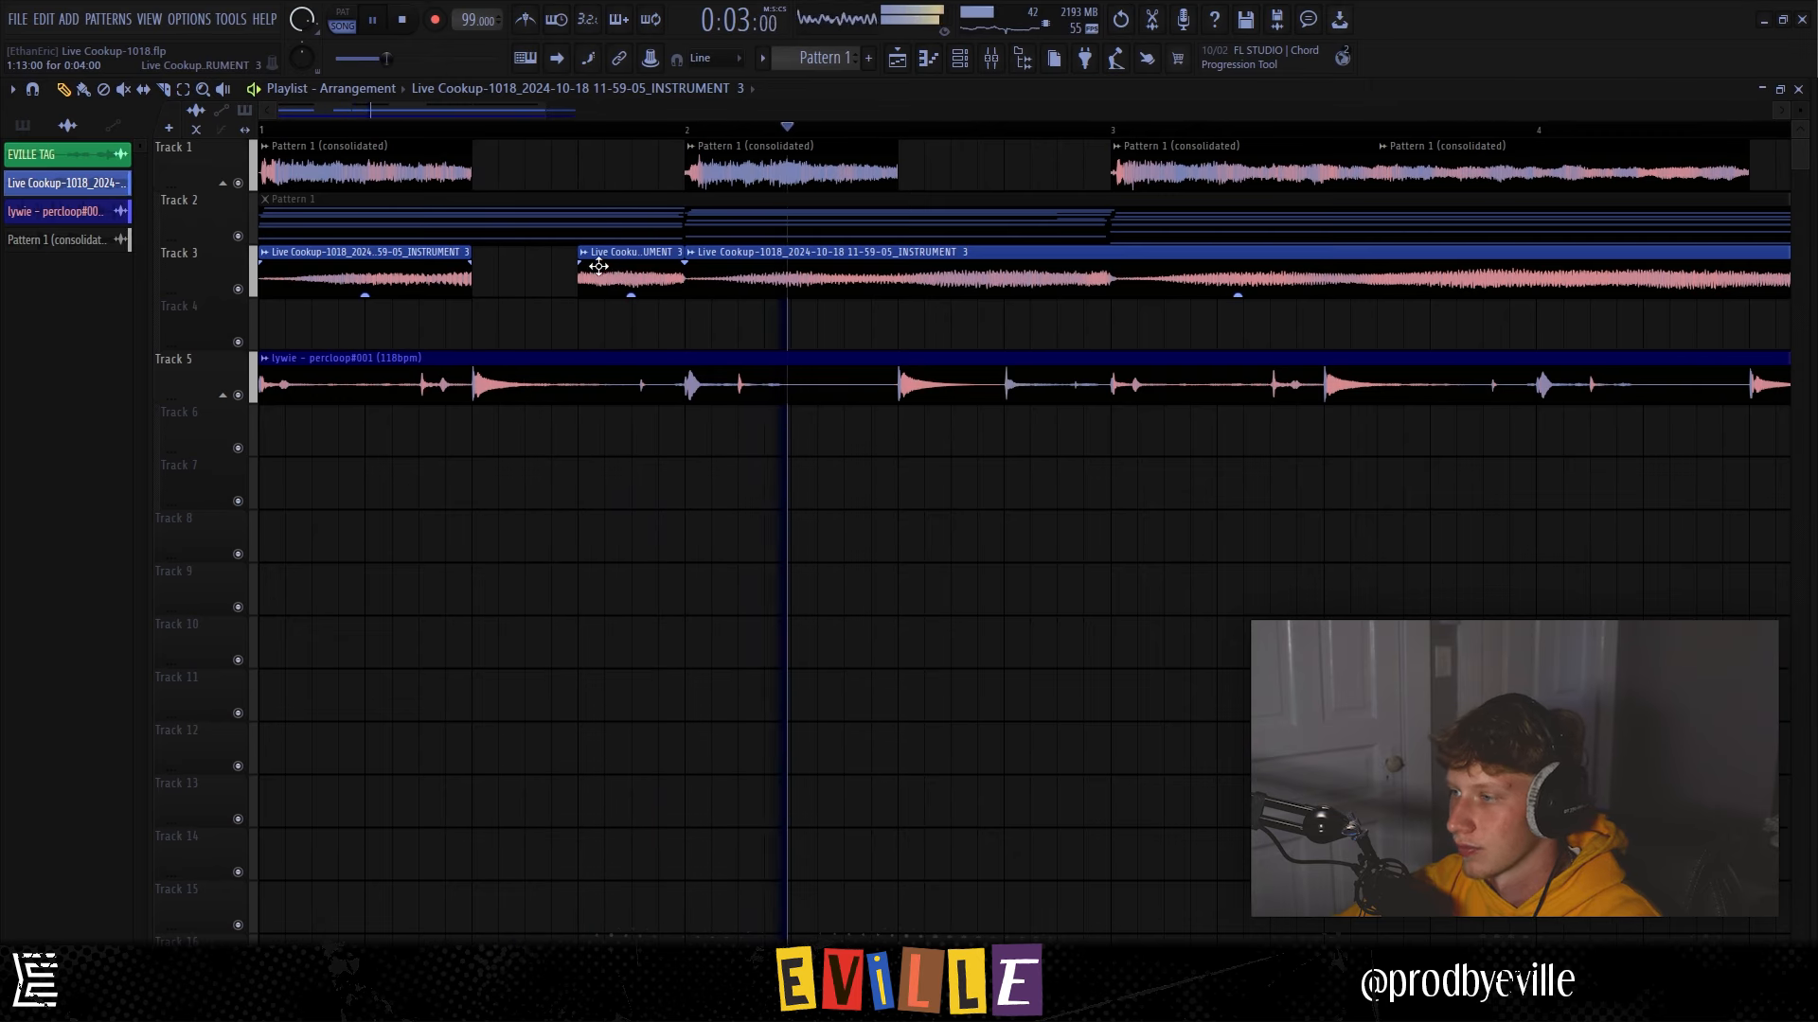
{"action": "scroll", "coordinate": [720, 282], "scroll_direction": "down", "scroll_amount": 2}
{"action": "key", "text": "c"}
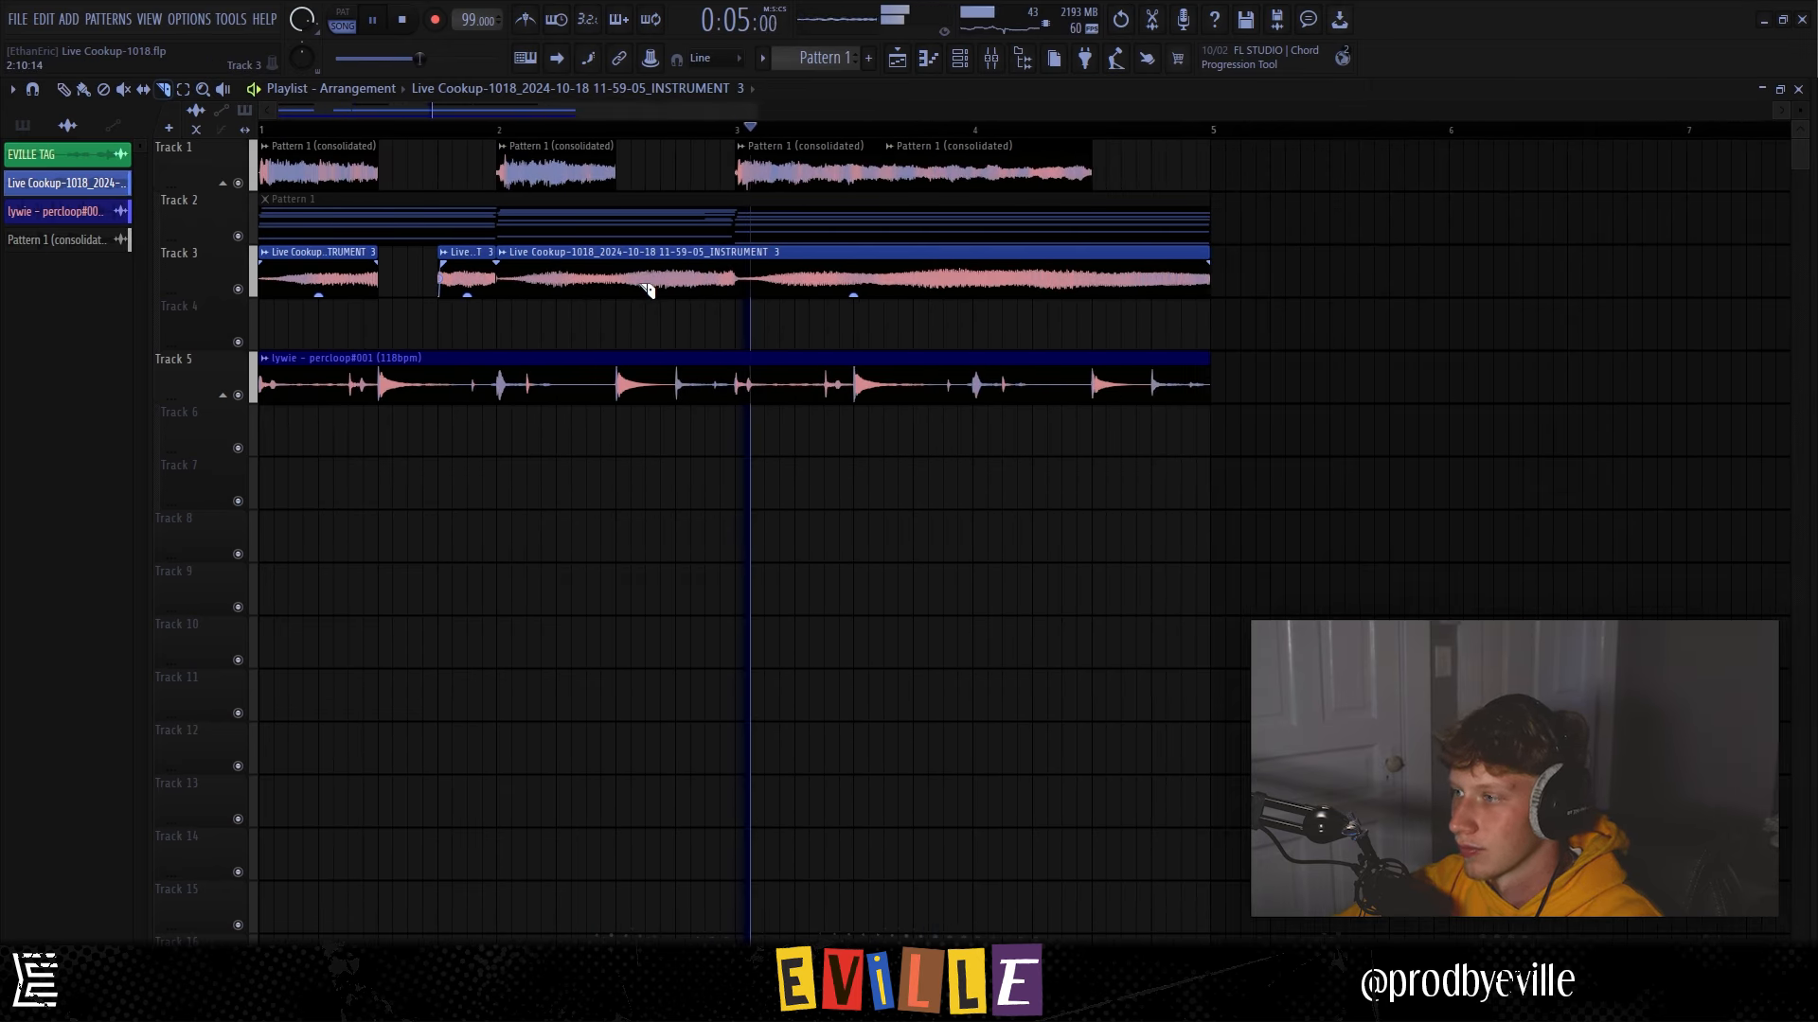
{"action": "left_click", "coordinate": [617, 285]}
{"action": "left_click", "coordinate": [735, 283]}
{"action": "right_click", "coordinate": [669, 285]}
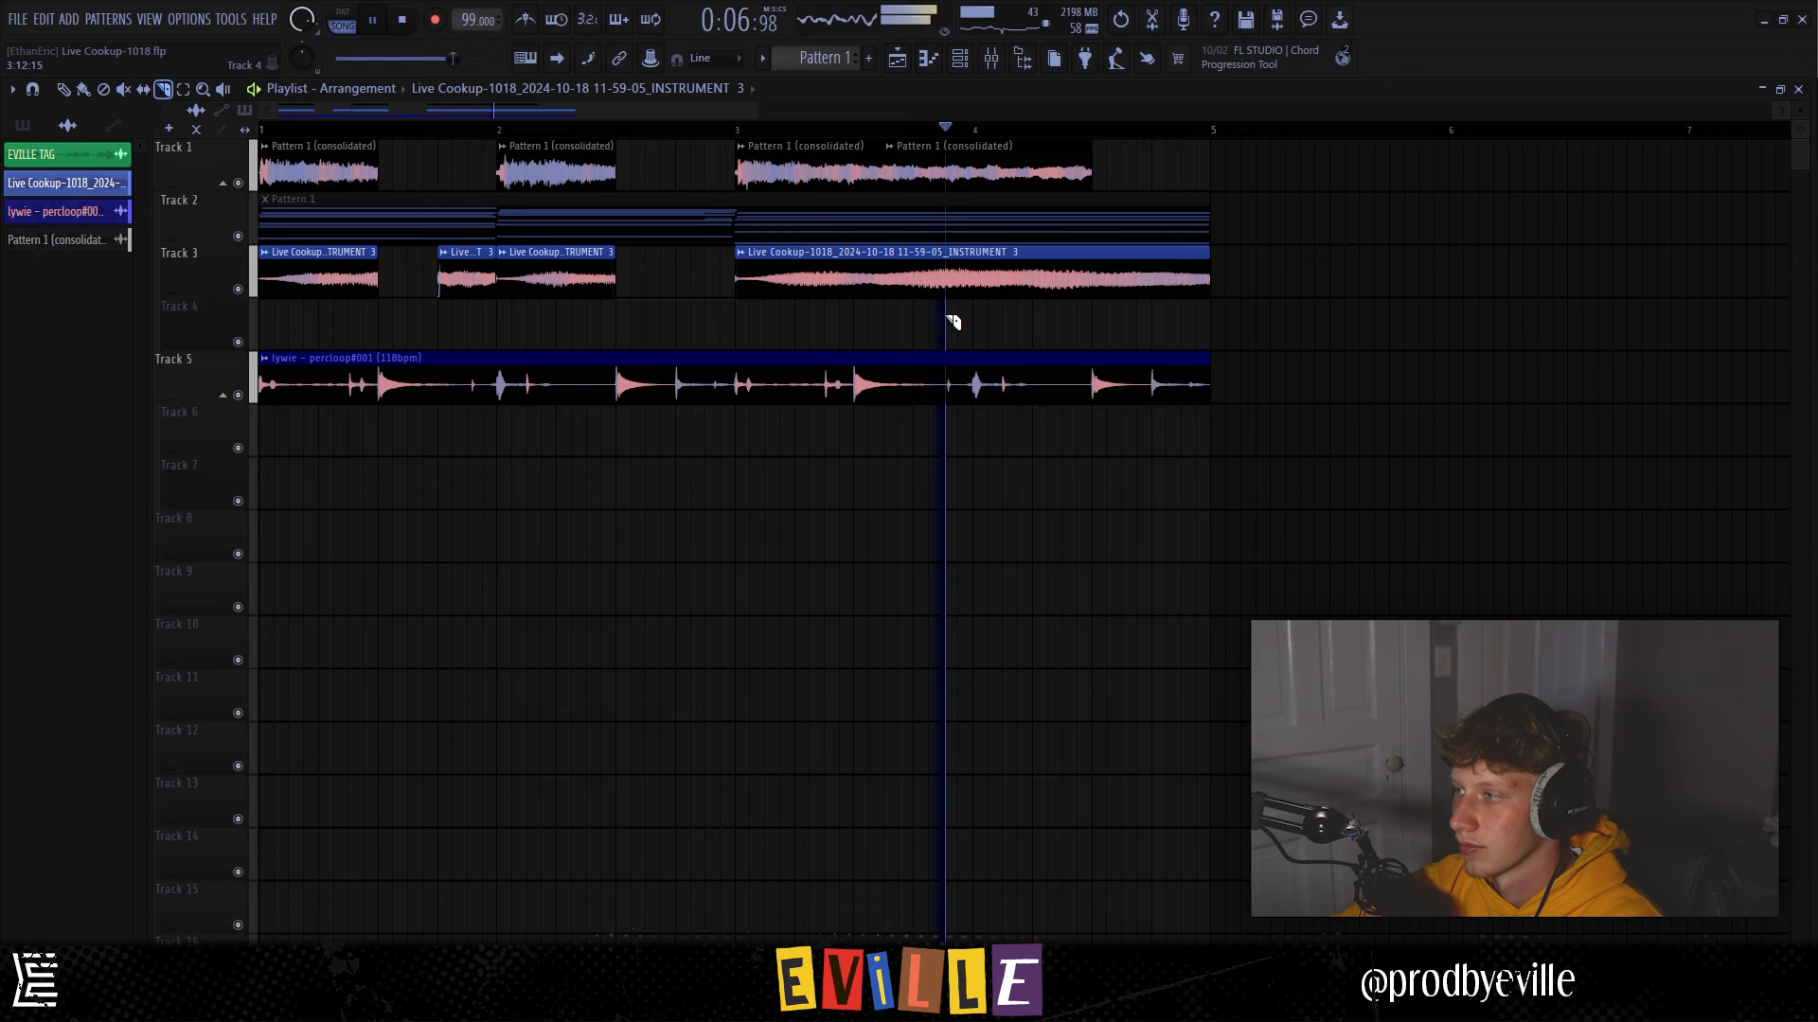
Split the last instrument clip on Track 3 at the middle of bar 4, undoing the misplaced slice first.
{"action": "left_click", "coordinate": [1077, 285]}
{"action": "key", "text": "ctrl+z"}
{"action": "left_click", "coordinate": [1099, 285]}
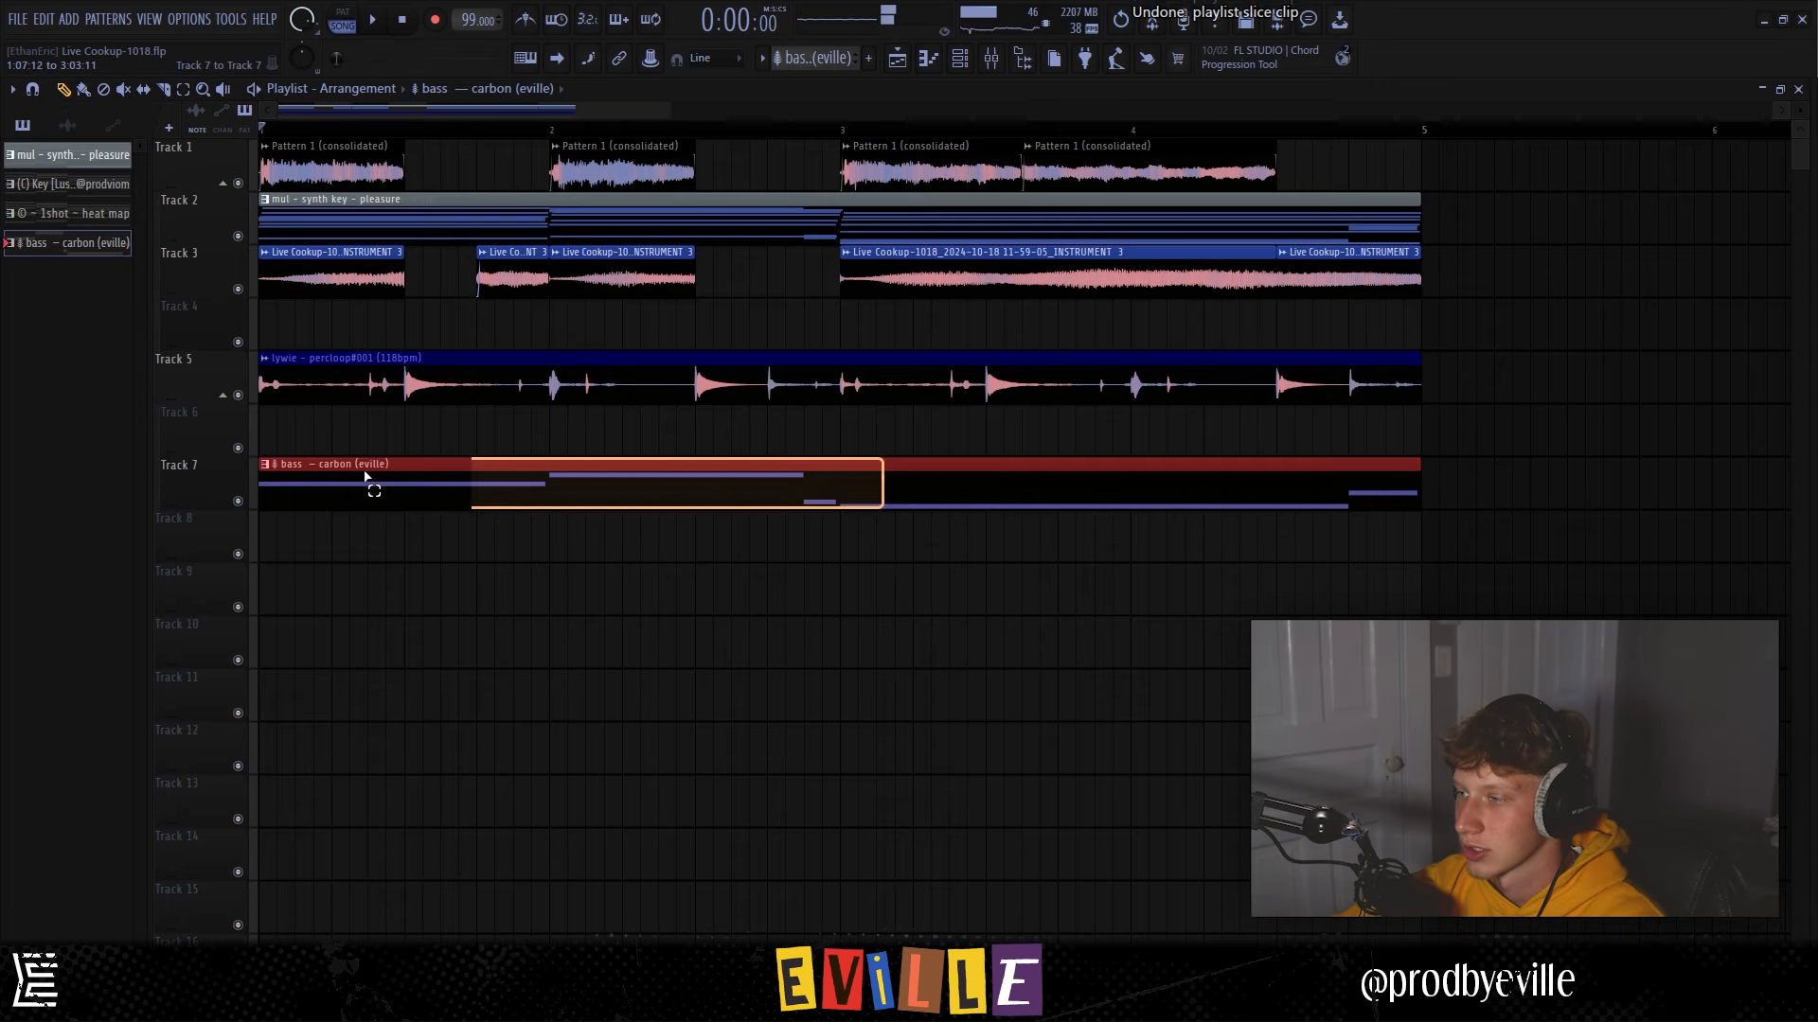
Consolidate the bass pattern on Track 7 into audio and make its short slice just before bar 2 unique.
{"action": "key", "text": "ctrl+alt+c"}
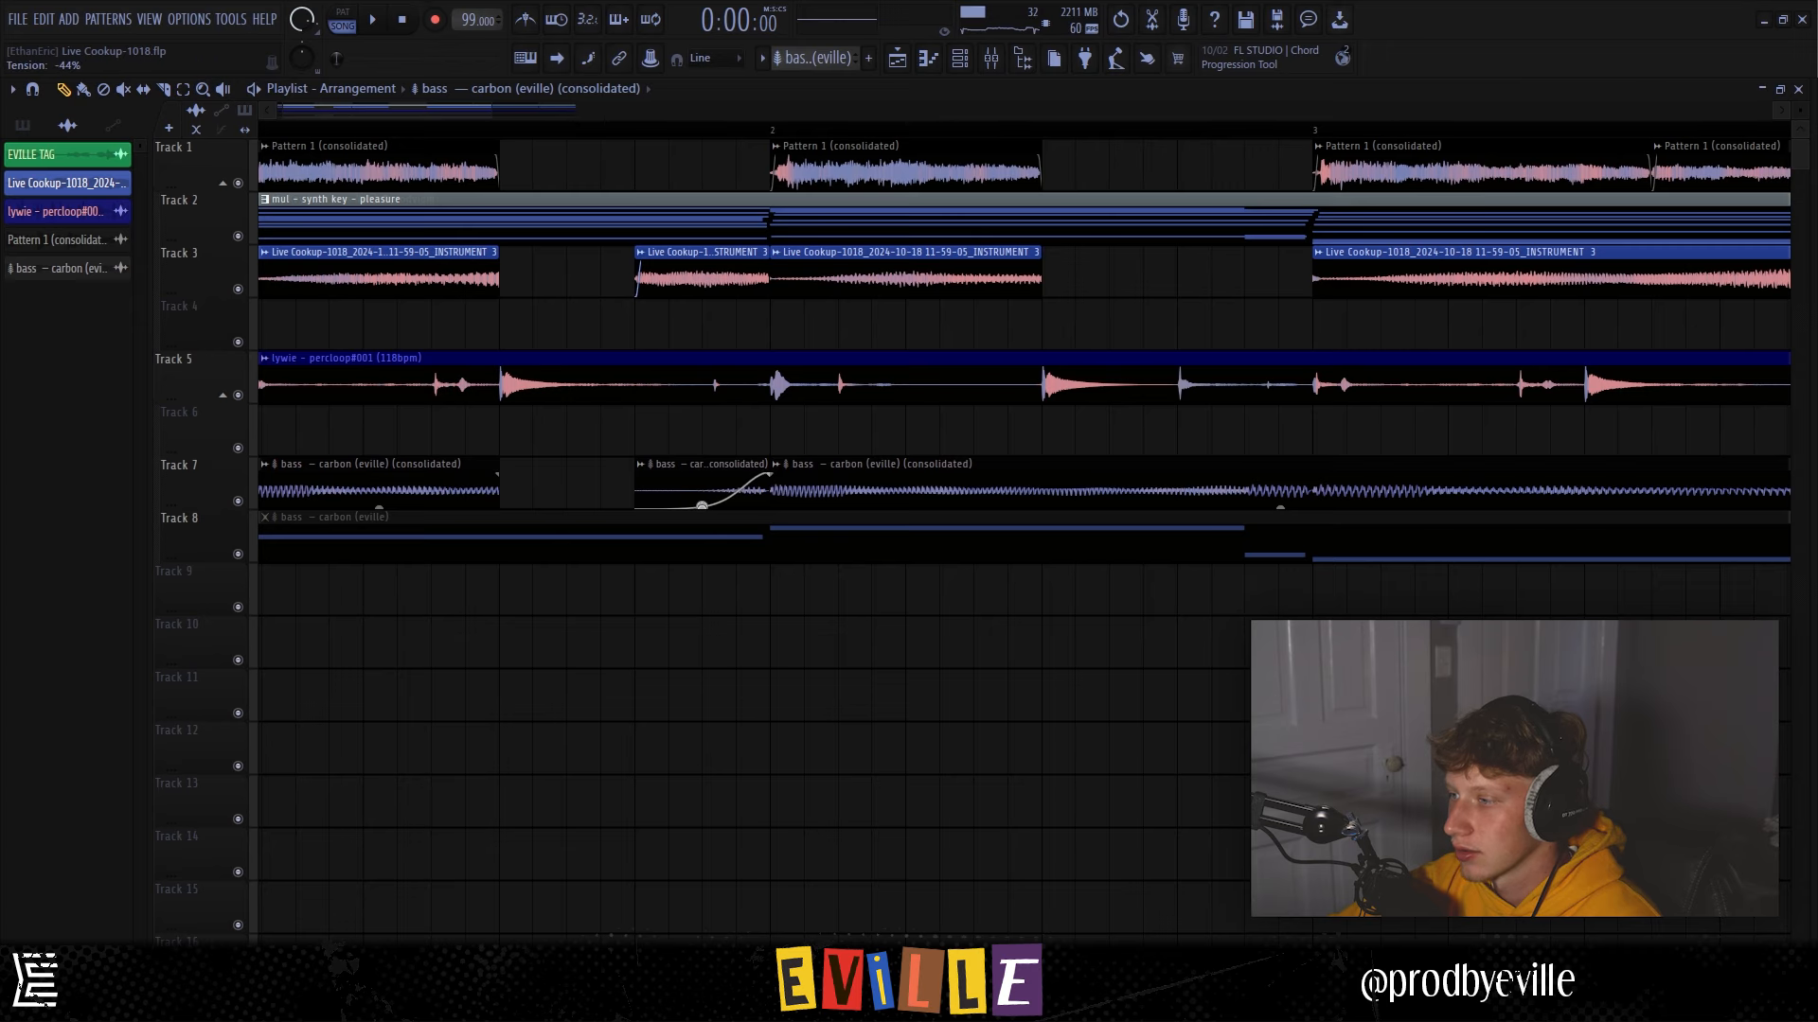
{"action": "left_click", "coordinate": [642, 471]}
{"action": "left_click", "coordinate": [682, 661]}
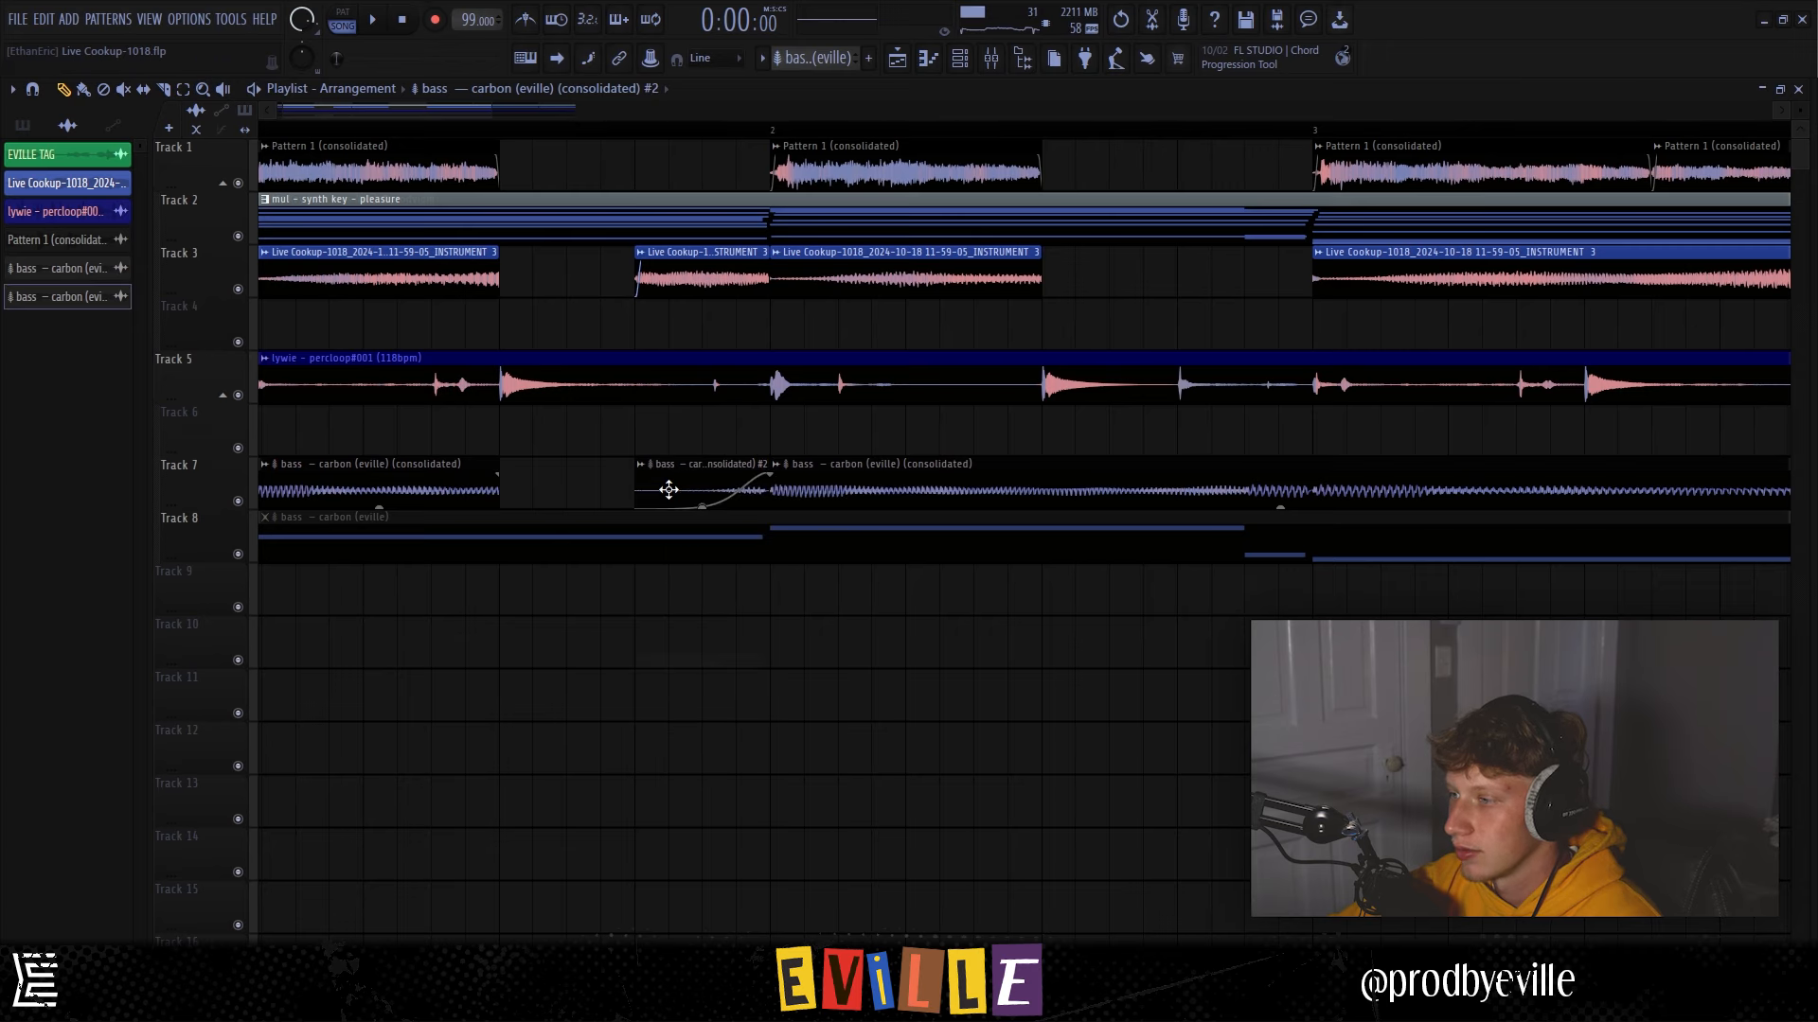
{"action": "key", "text": "Escape"}
Remove the first half of the unique bass slice before bar 2 and give the remaining part a long fade-in.
{"action": "scroll", "coordinate": [702, 483], "scroll_direction": "up", "scroll_amount": 5}
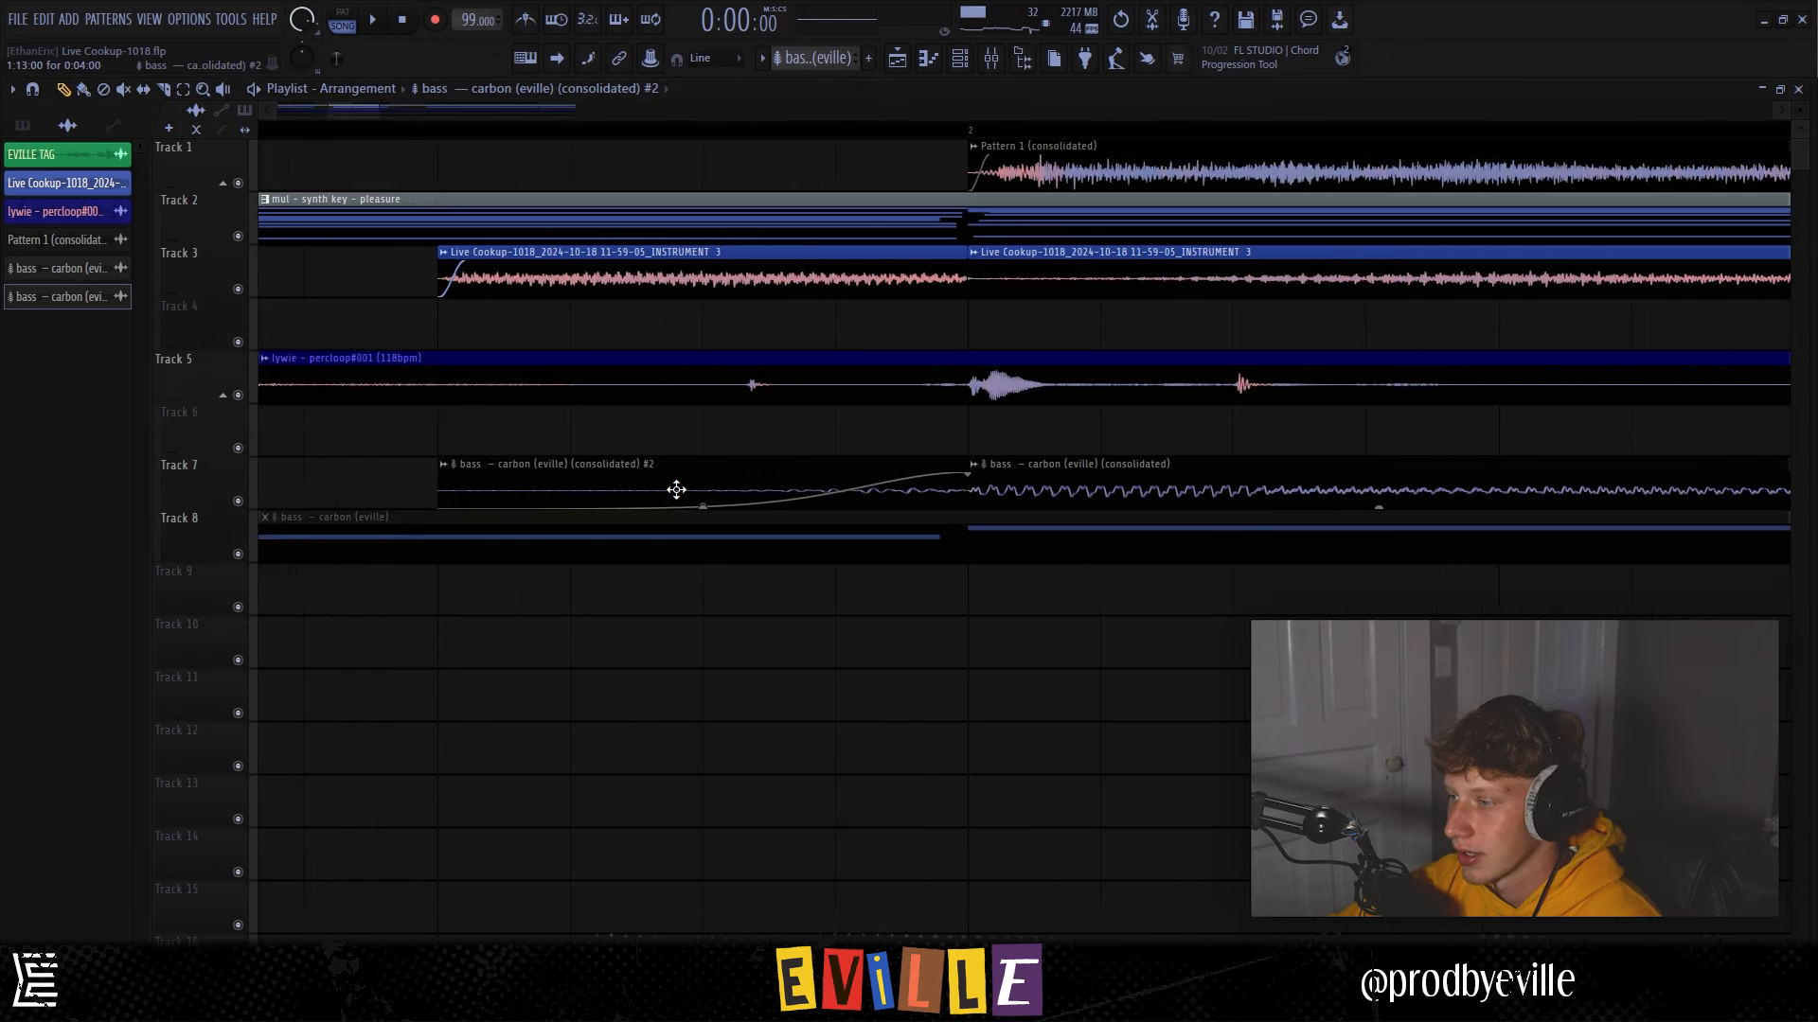
{"action": "left_click", "coordinate": [710, 493]}
{"action": "key", "text": "p"}
{"action": "right_click", "coordinate": [694, 476]}
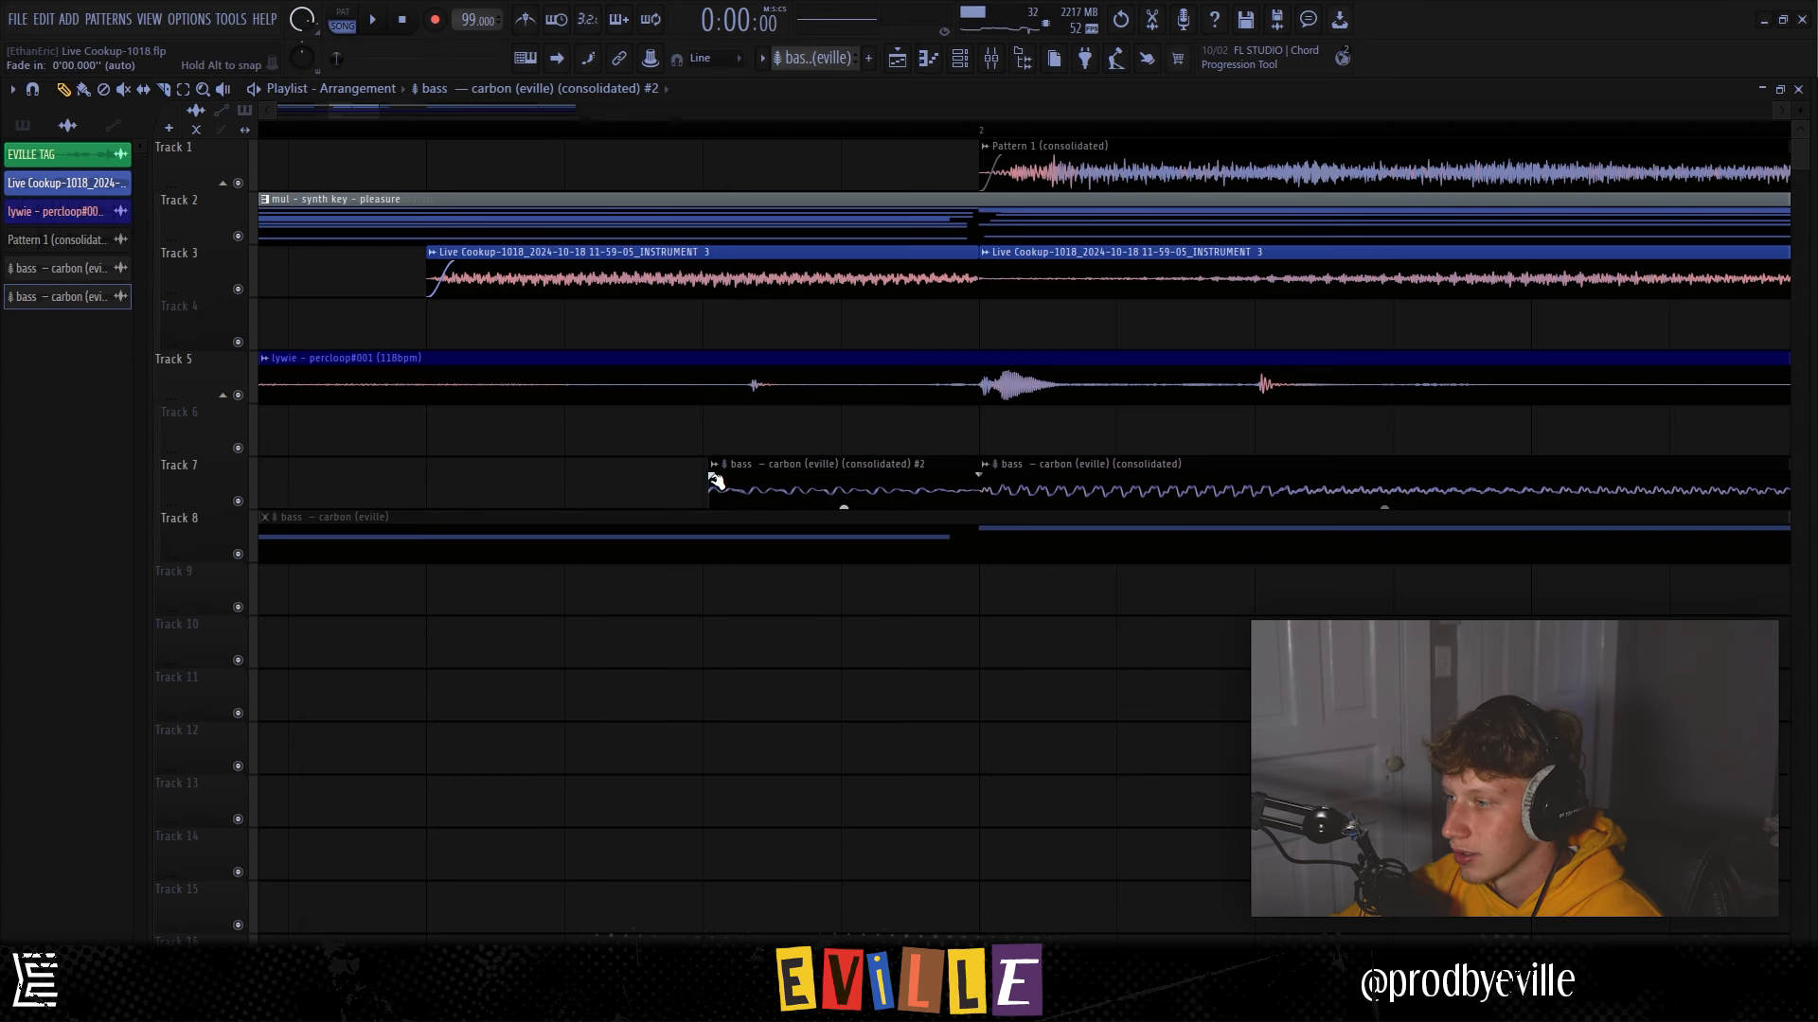
{"action": "left_click_drag", "start_coordinate": [715, 479], "coordinate": [914, 481]}
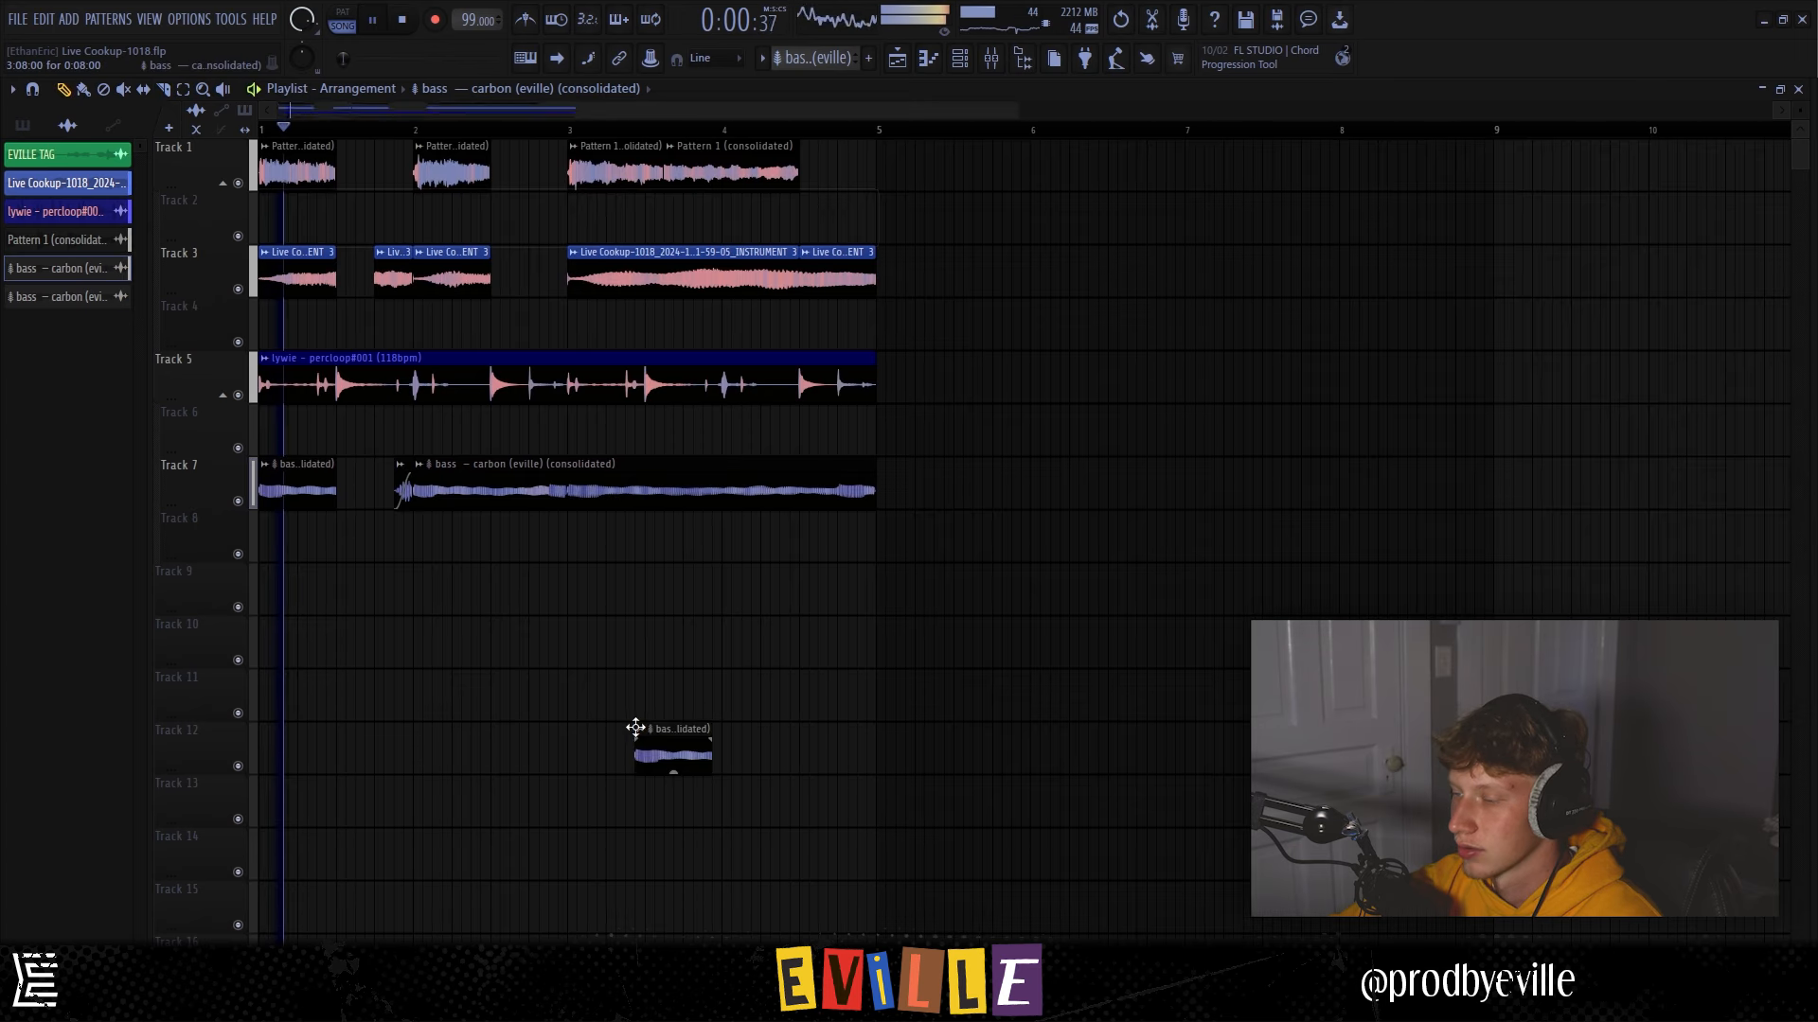
Delete the spare bass slice on Track 12 and split the Track 7 bass clip at the middle of bar 2.
{"action": "right_click", "coordinate": [635, 730]}
{"action": "scroll", "coordinate": [373, 587], "scroll_direction": "up", "scroll_amount": 3}
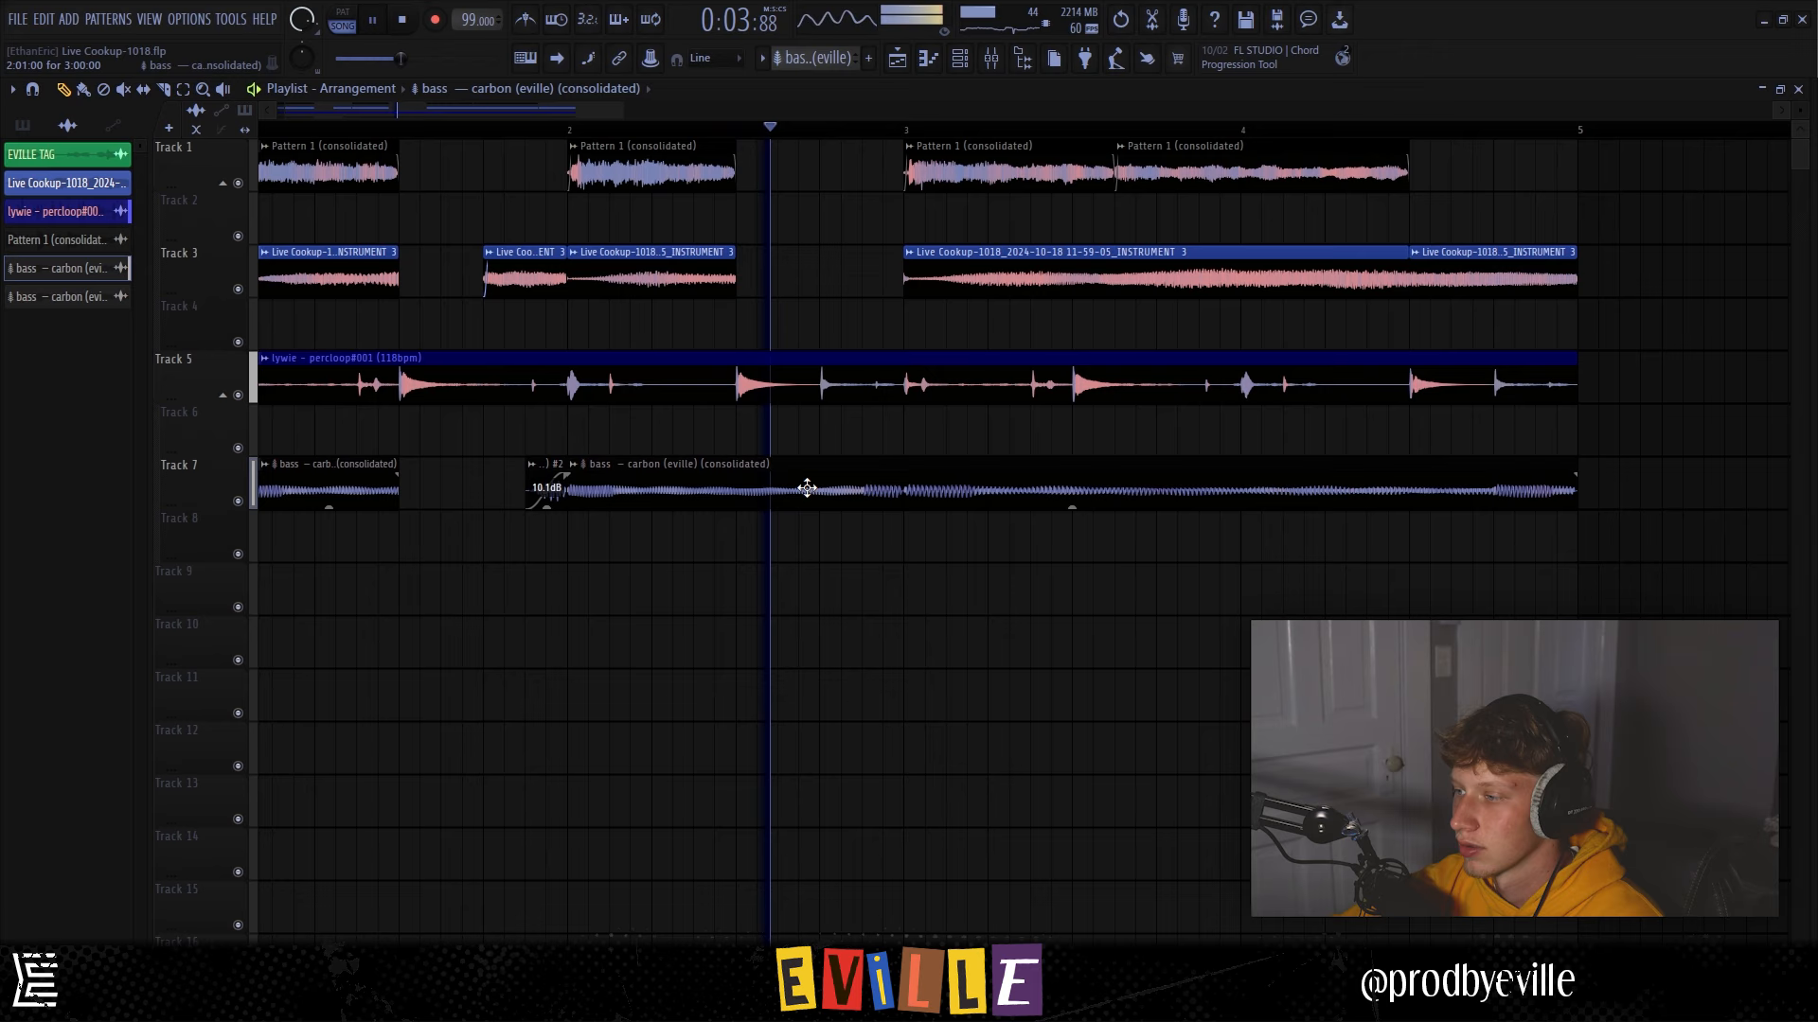
{"action": "key", "text": "c"}
{"action": "left_click", "coordinate": [739, 490]}
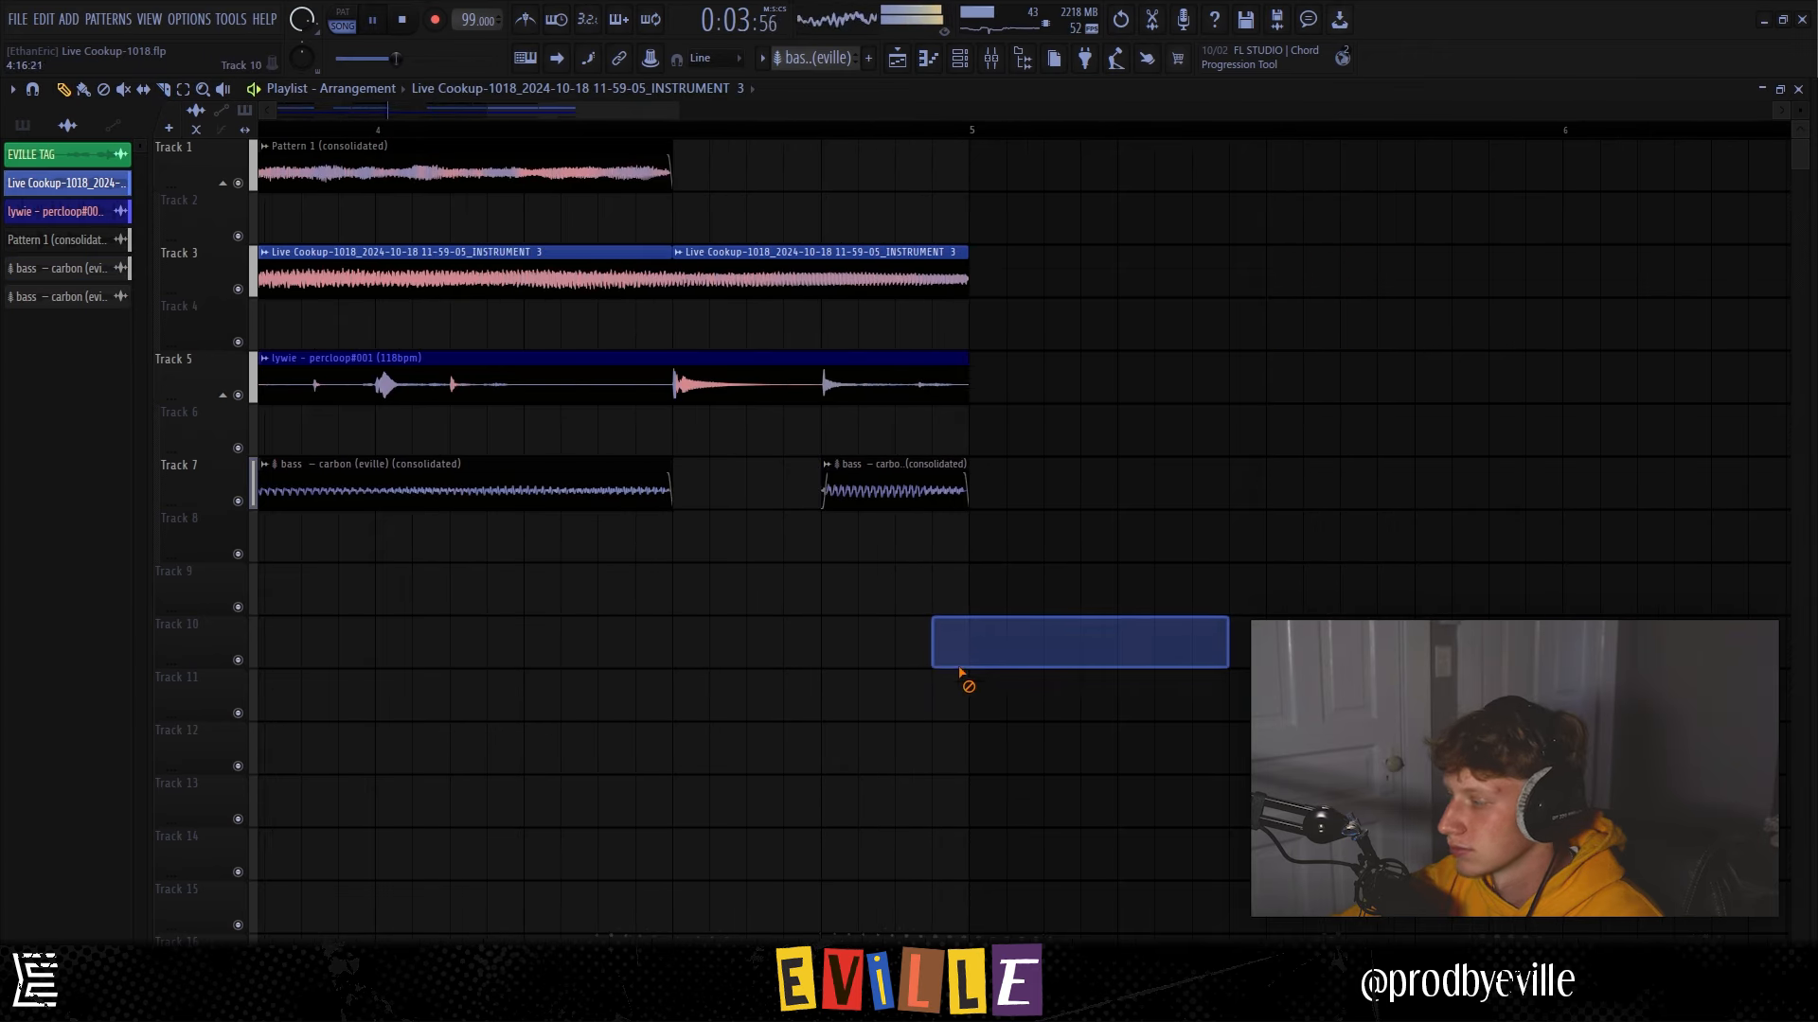
{"action": "scroll", "coordinate": [792, 577], "scroll_direction": "down", "scroll_amount": 6}
{"action": "key", "text": "space"}
{"action": "scroll", "coordinate": [171, 584], "scroll_direction": "up", "scroll_amount": 4}
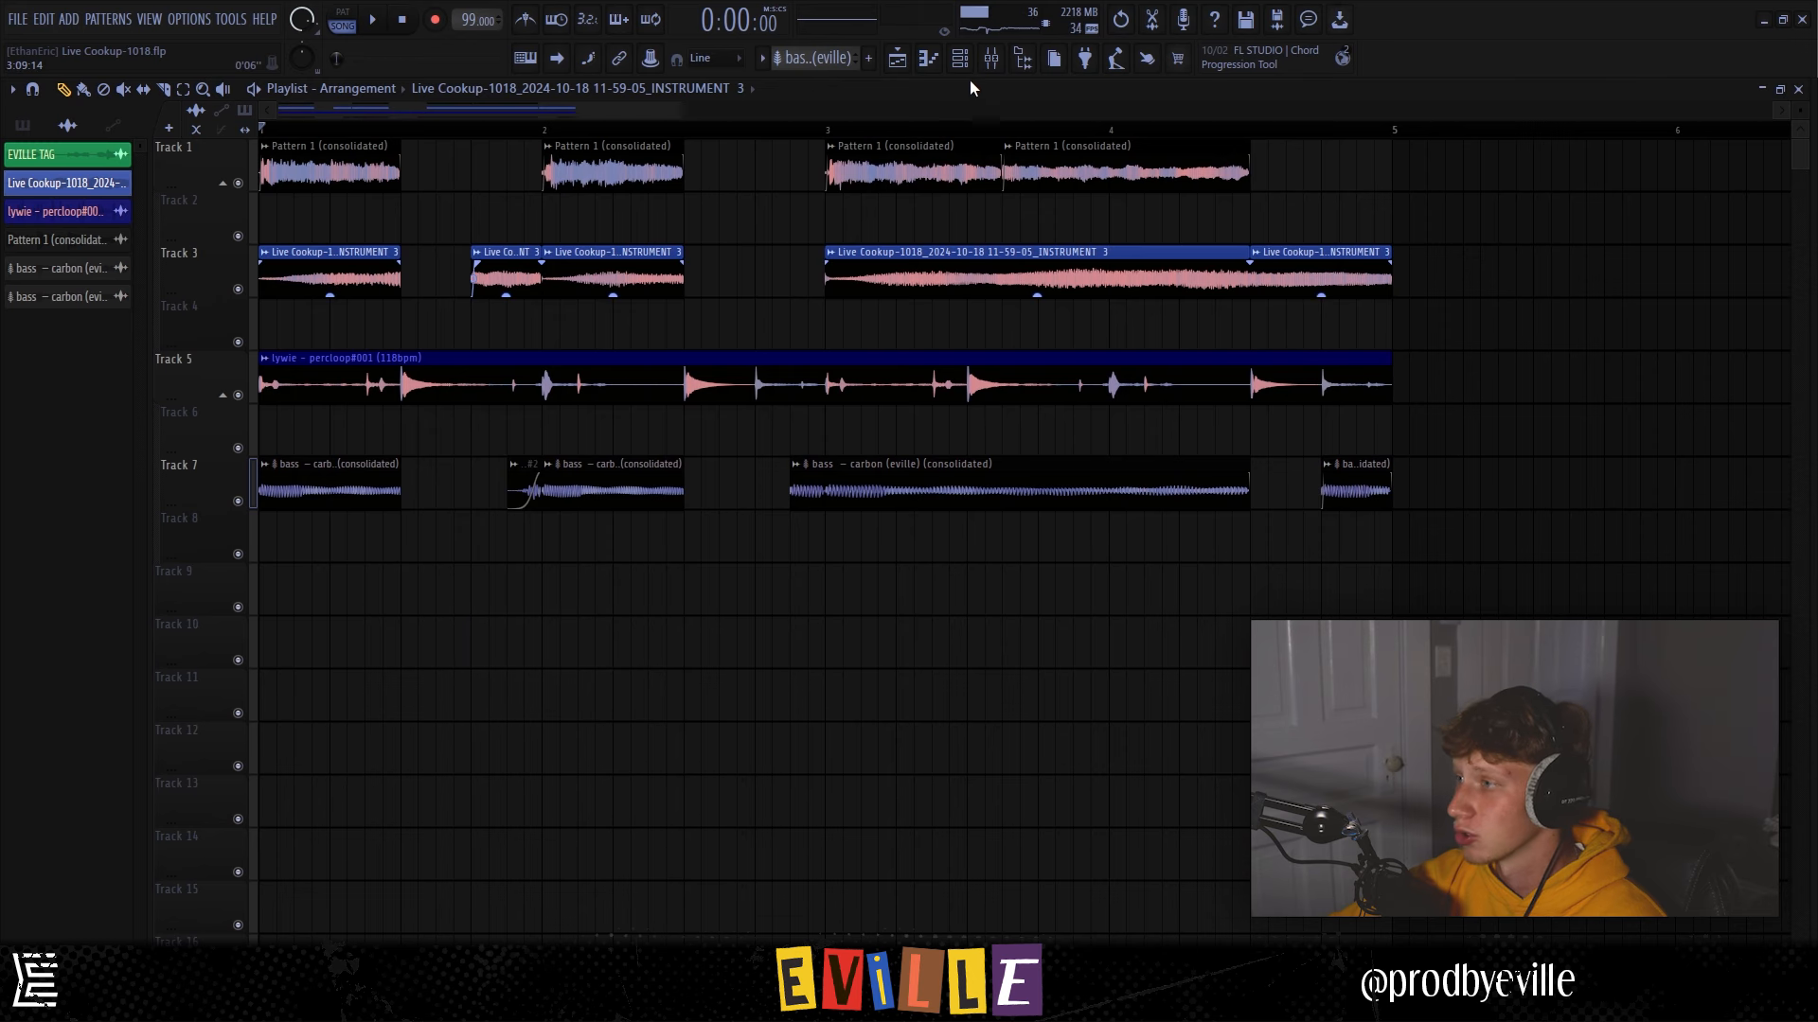
{"action": "left_click", "coordinate": [993, 63]}
{"action": "left_click", "coordinate": [993, 68]}
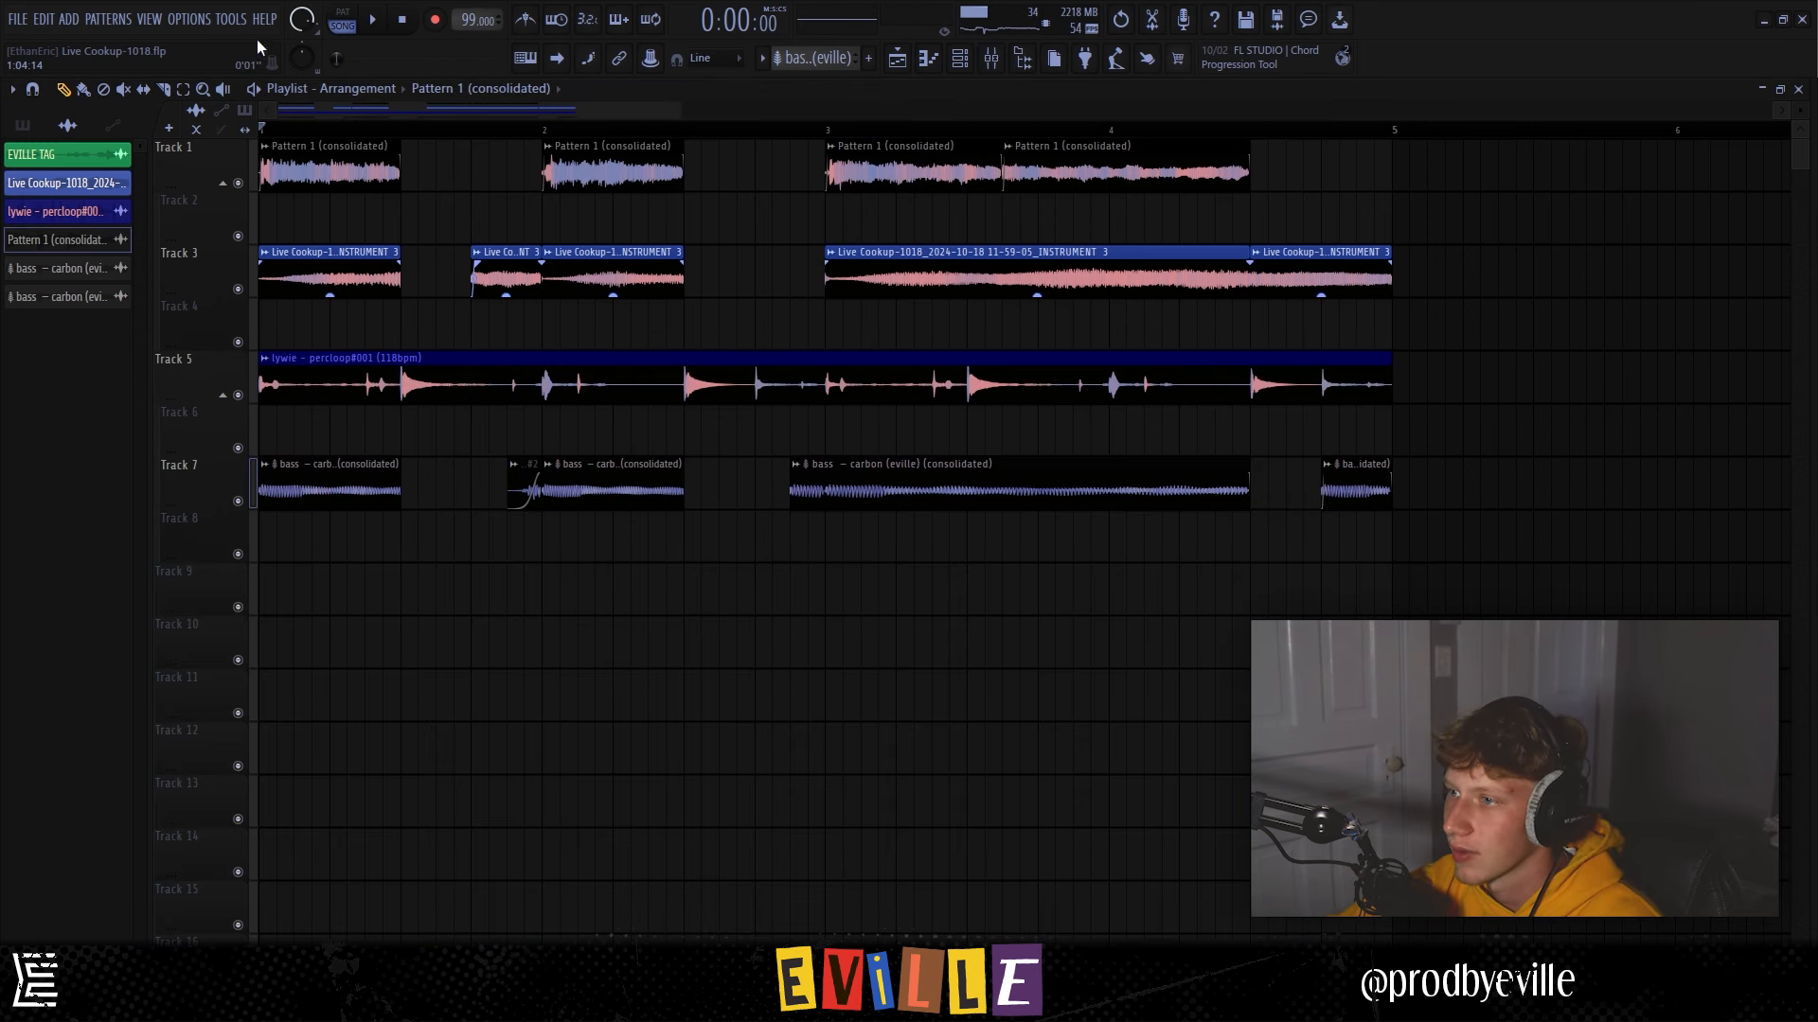
{"action": "left_click", "coordinate": [187, 20]}
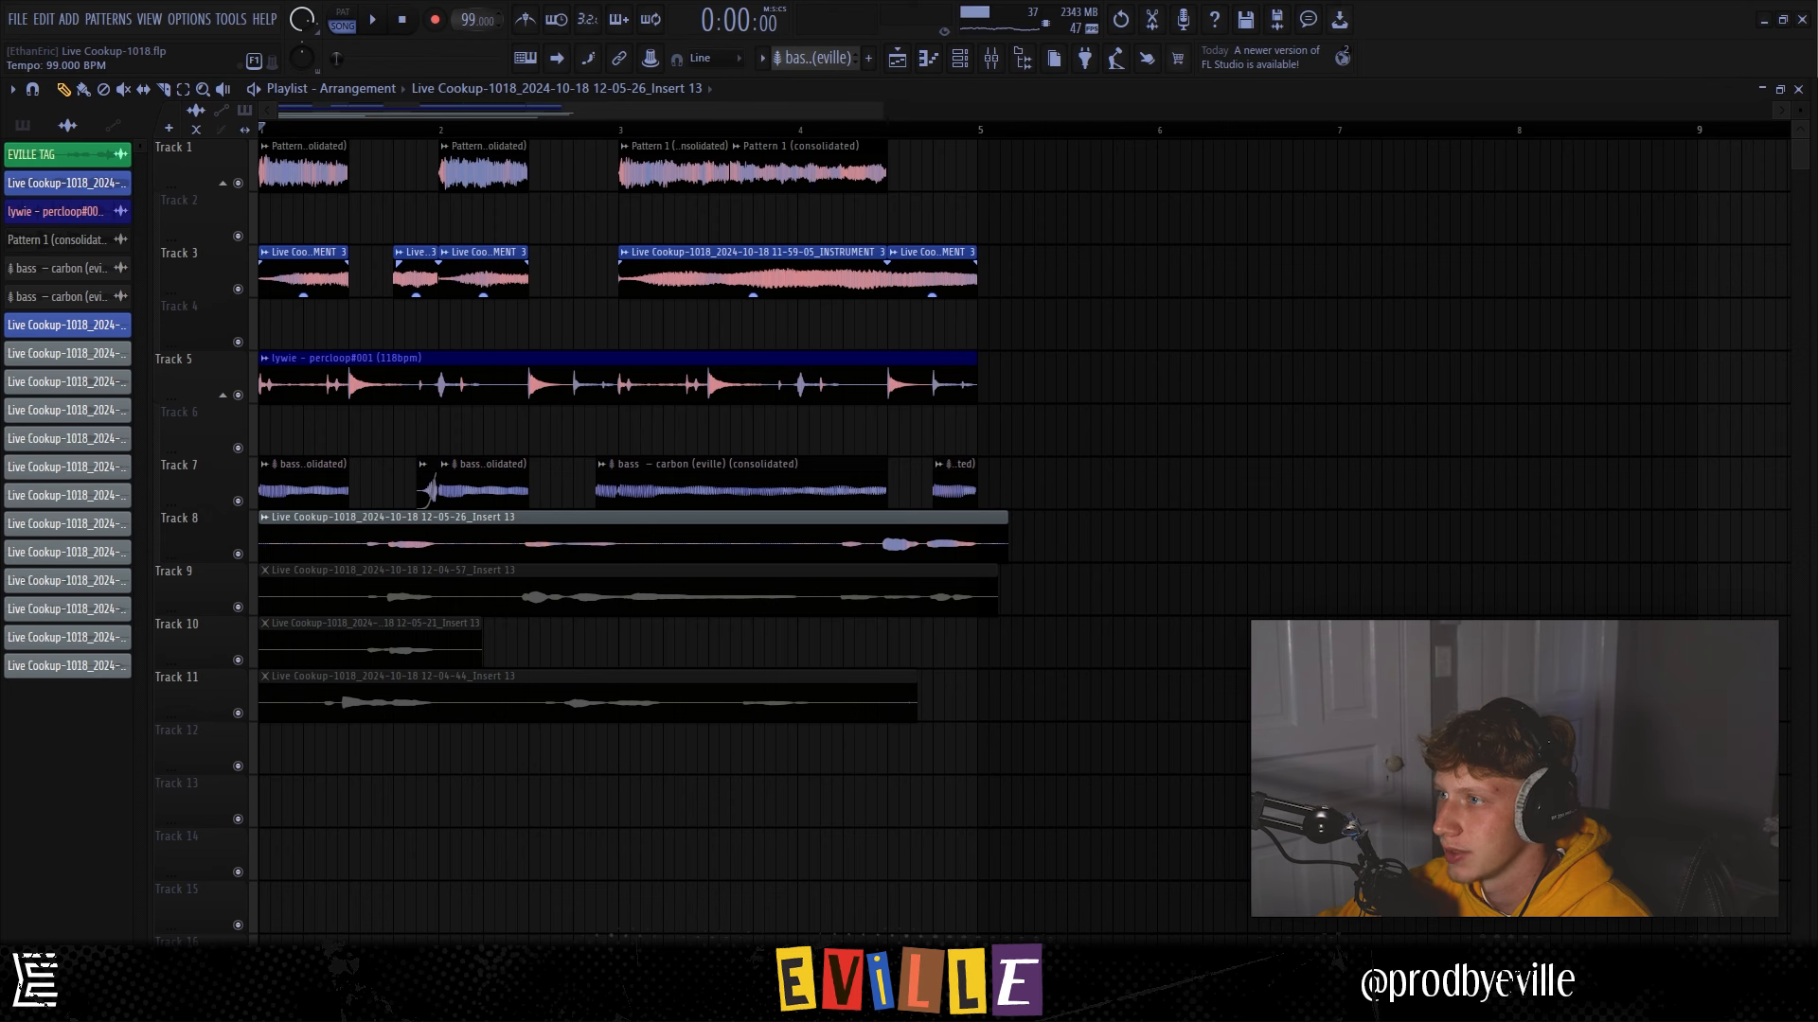
Open Auto-Tune Pro on the Vocal Process mixer track and change its key.
{"action": "scroll", "coordinate": [449, 551], "scroll_direction": "up", "scroll_amount": 3}
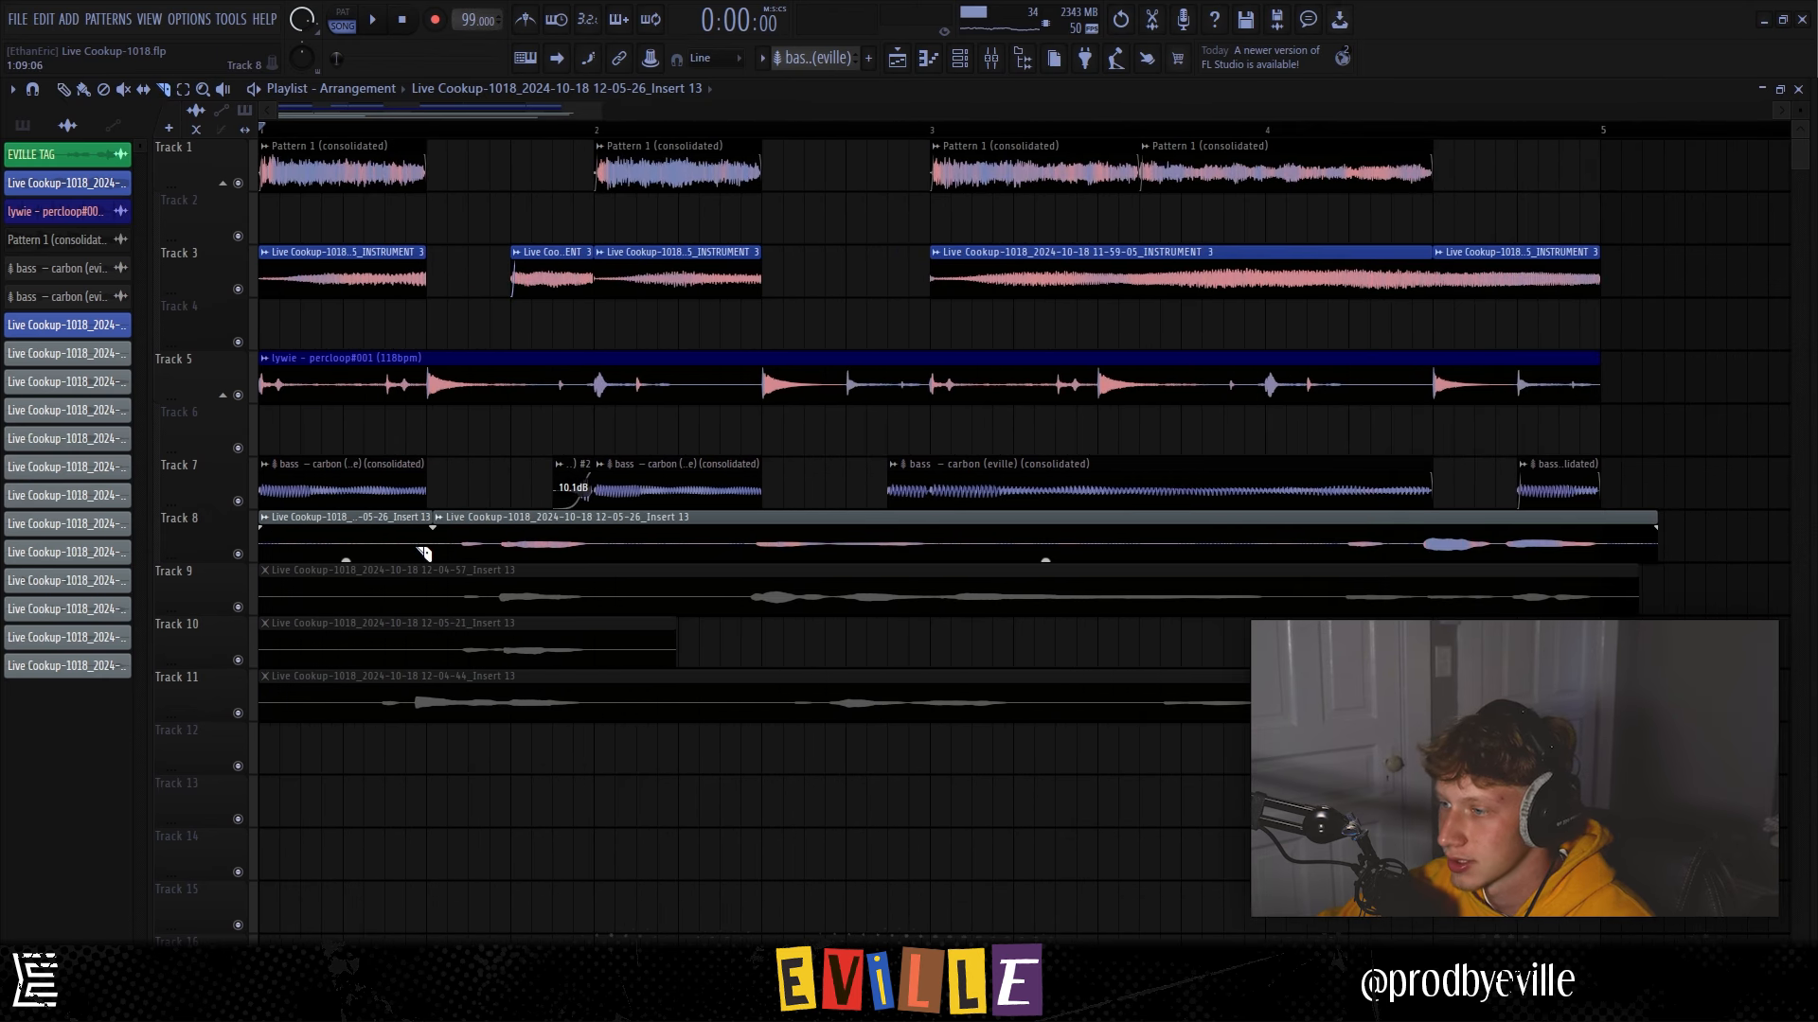
{"action": "double_click", "coordinate": [527, 528]}
{"action": "left_click", "coordinate": [1413, 409]}
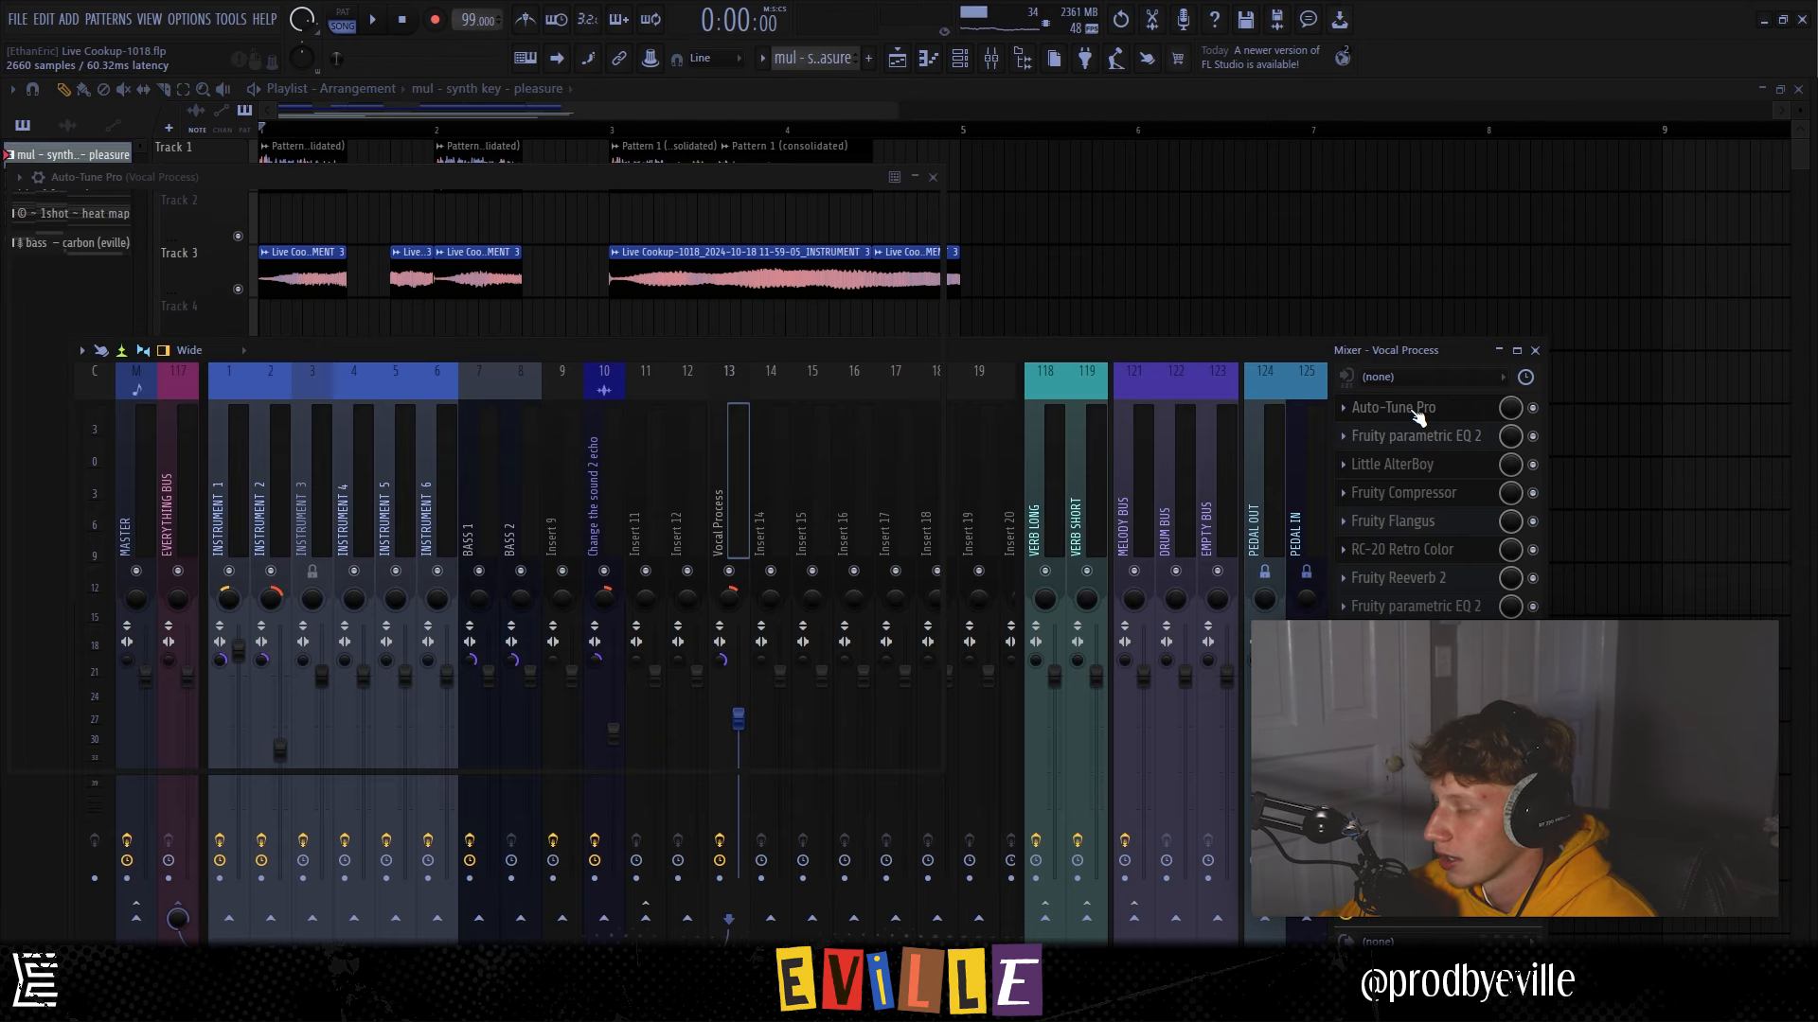
{"action": "left_click_drag", "start_coordinate": [389, 182], "coordinate": [547, 194]}
{"action": "left_click", "coordinate": [439, 235]}
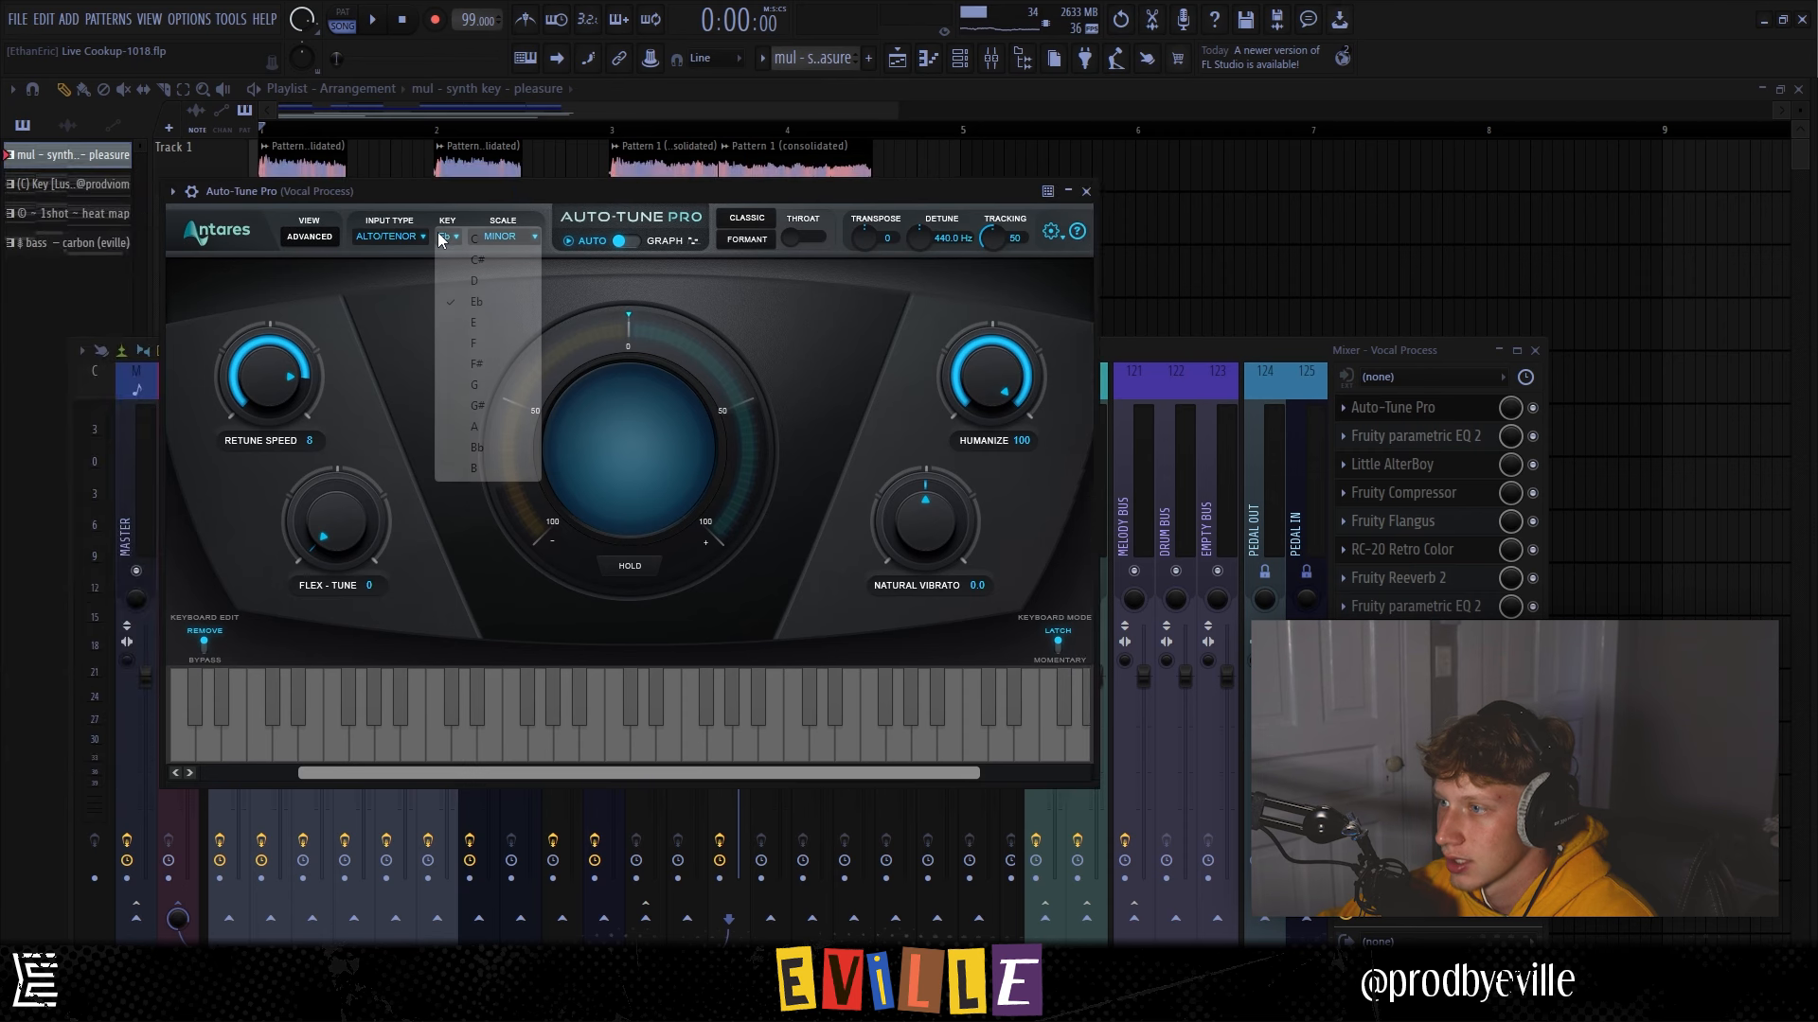
{"action": "left_click", "coordinate": [479, 334]}
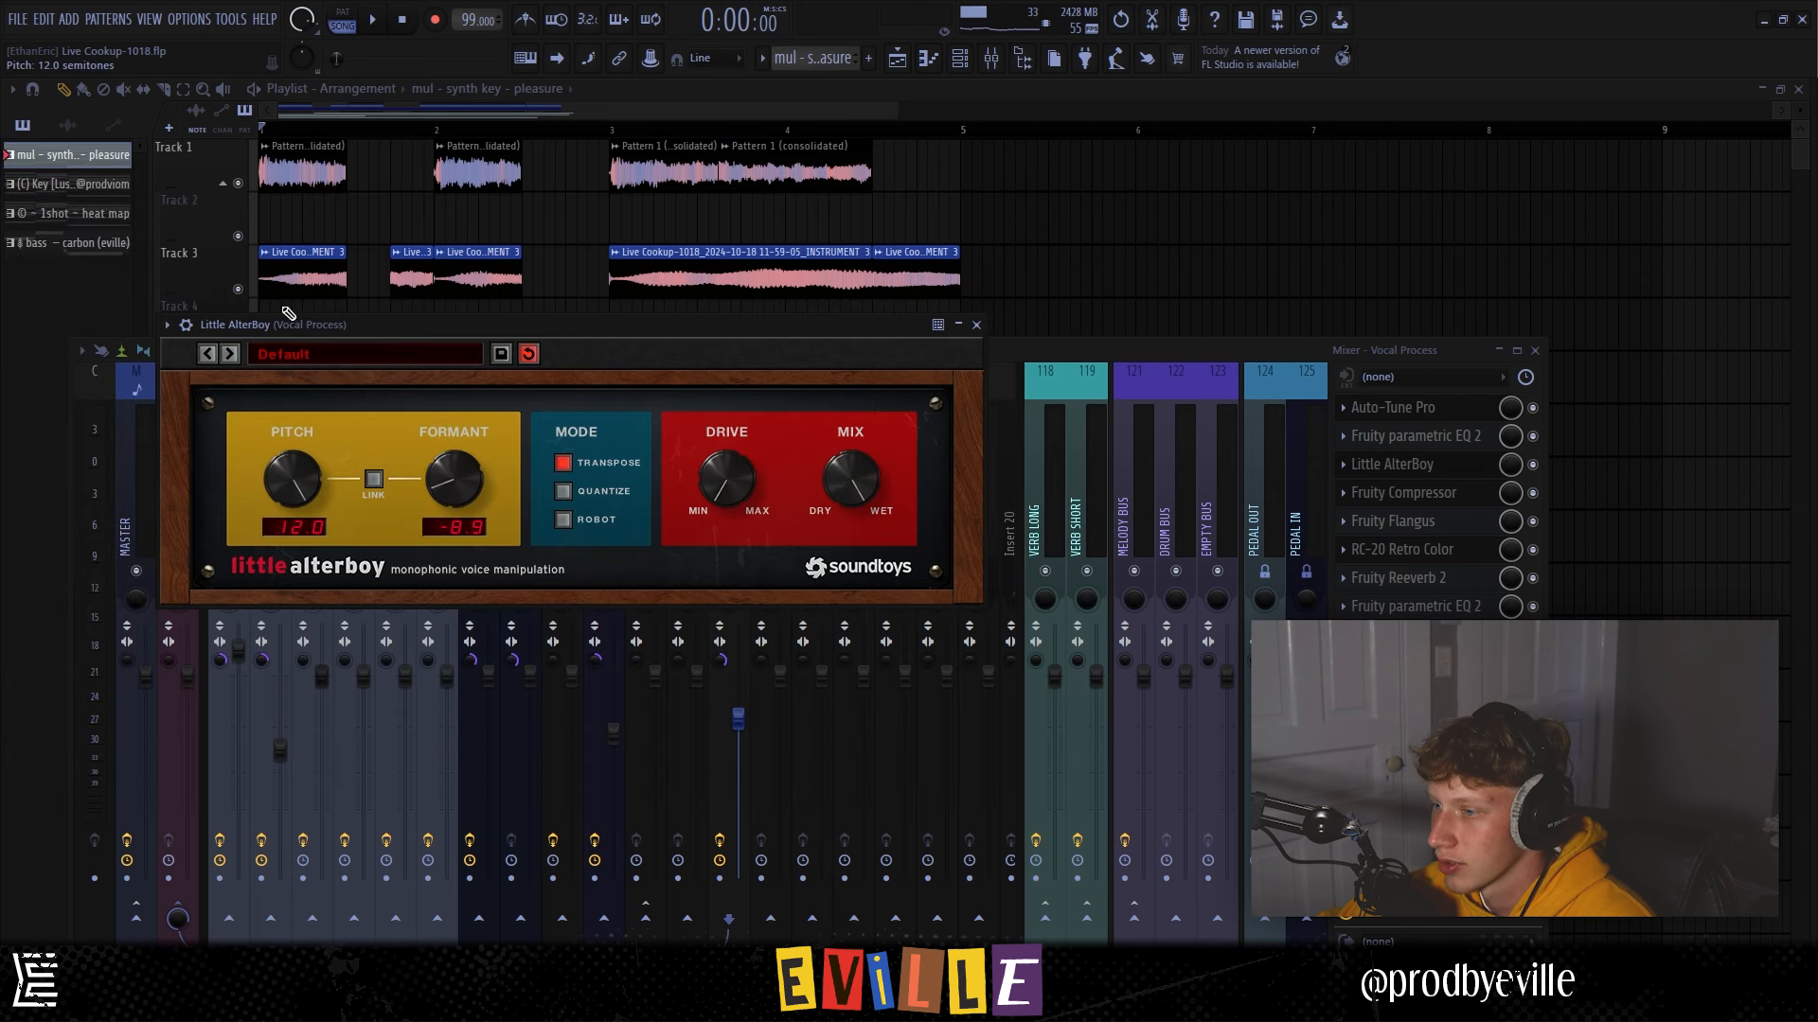
Set the Little AlterBoy formant on the Vocal Process track to -1.6 and return to the playlist.
{"action": "left_click_drag", "start_coordinate": [434, 434], "coordinate": [434, 428]}
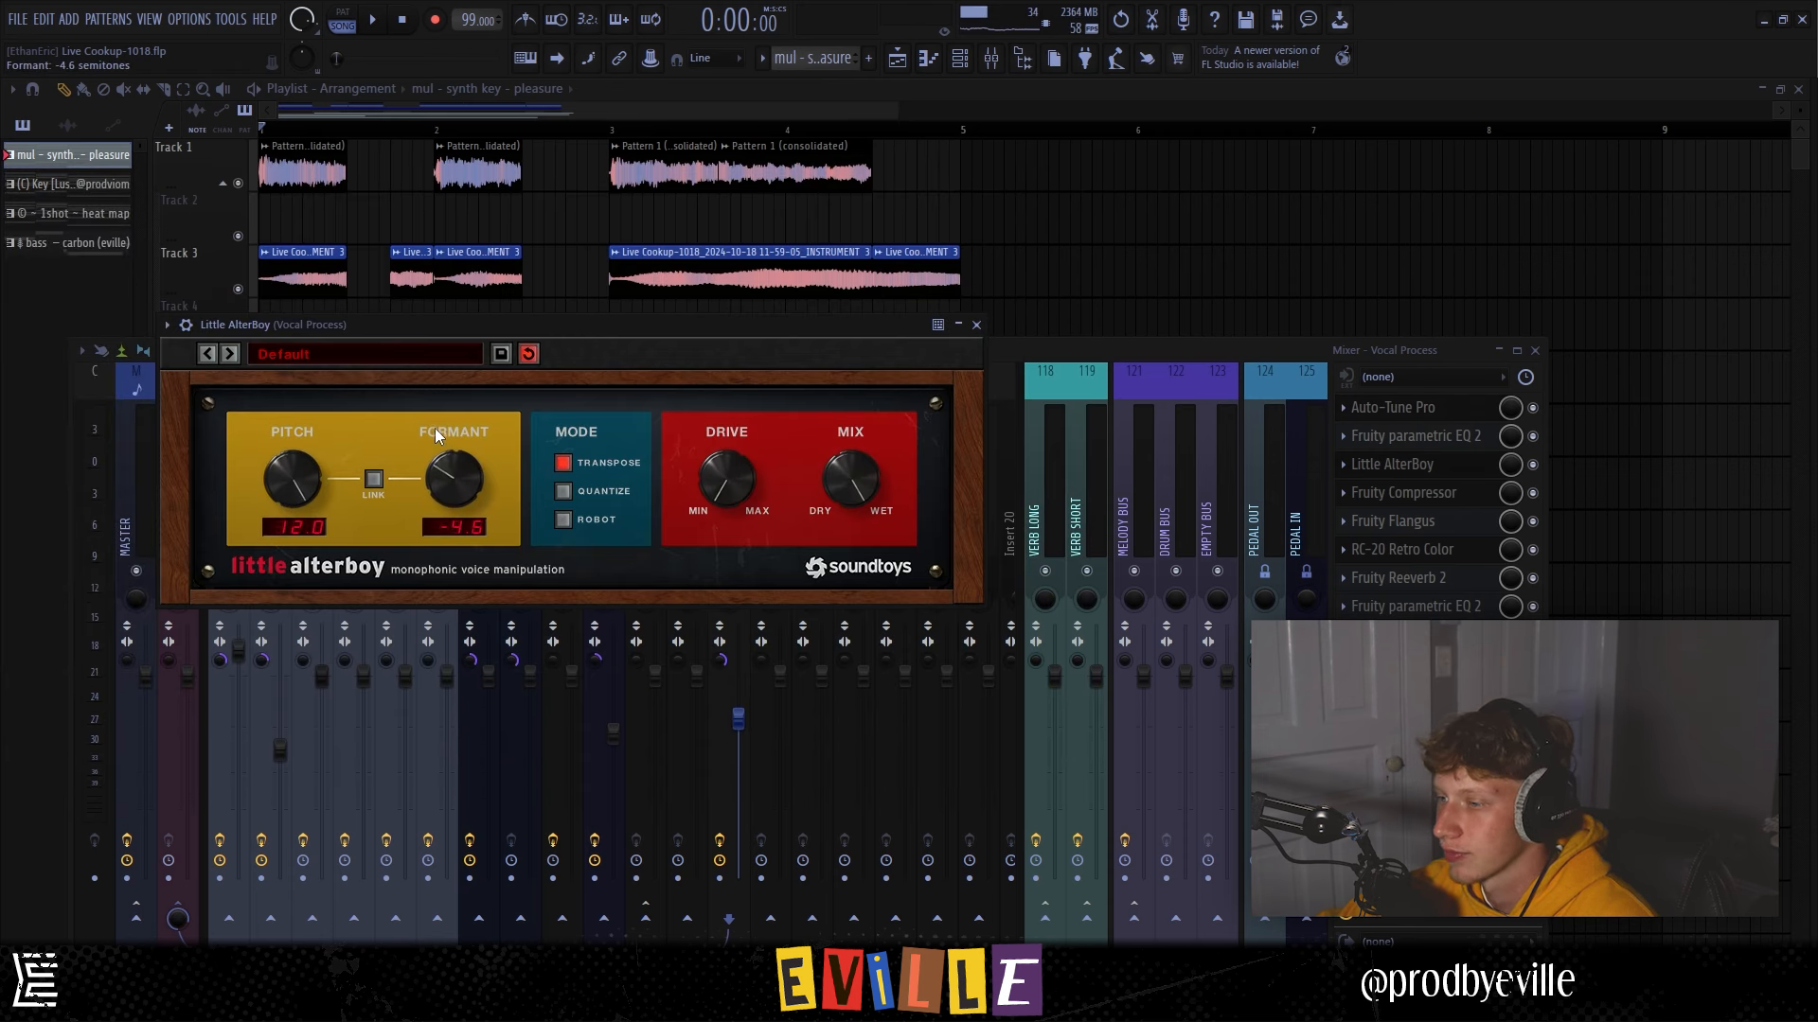
{"action": "left_click", "coordinate": [1125, 268]}
{"action": "right_click", "coordinate": [1143, 266]}
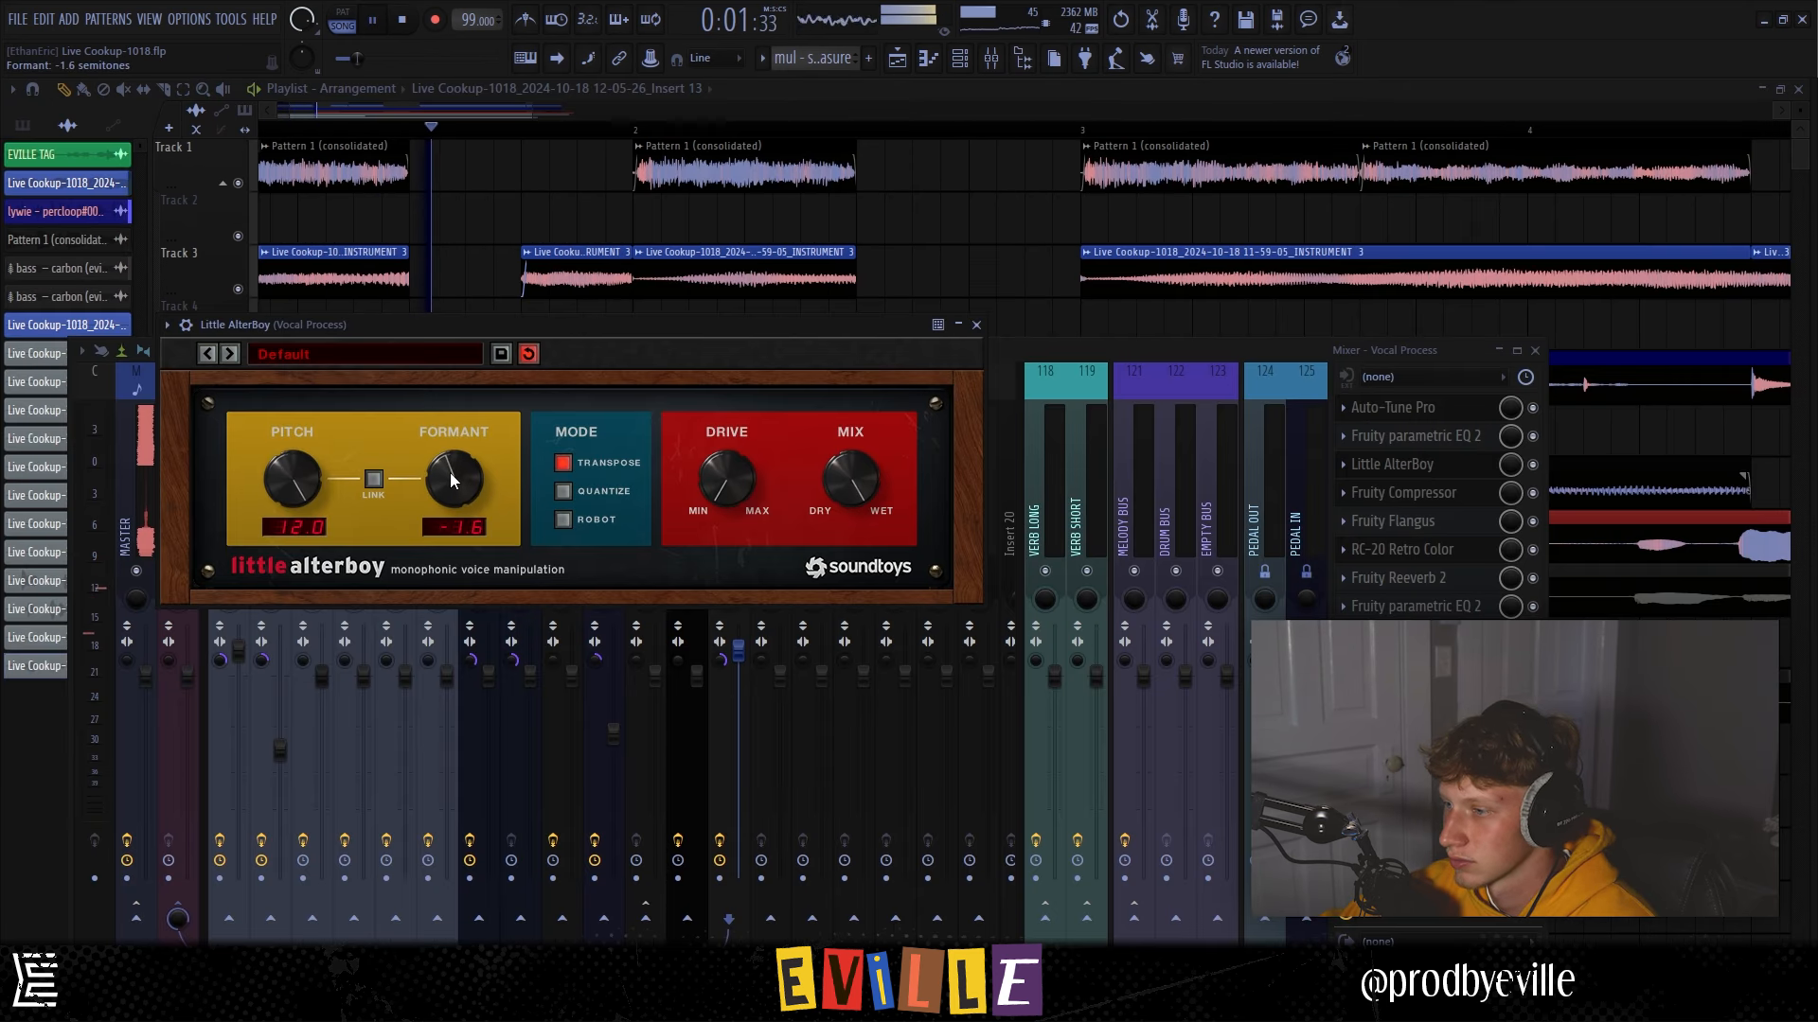
{"action": "left_click", "coordinate": [684, 265]}
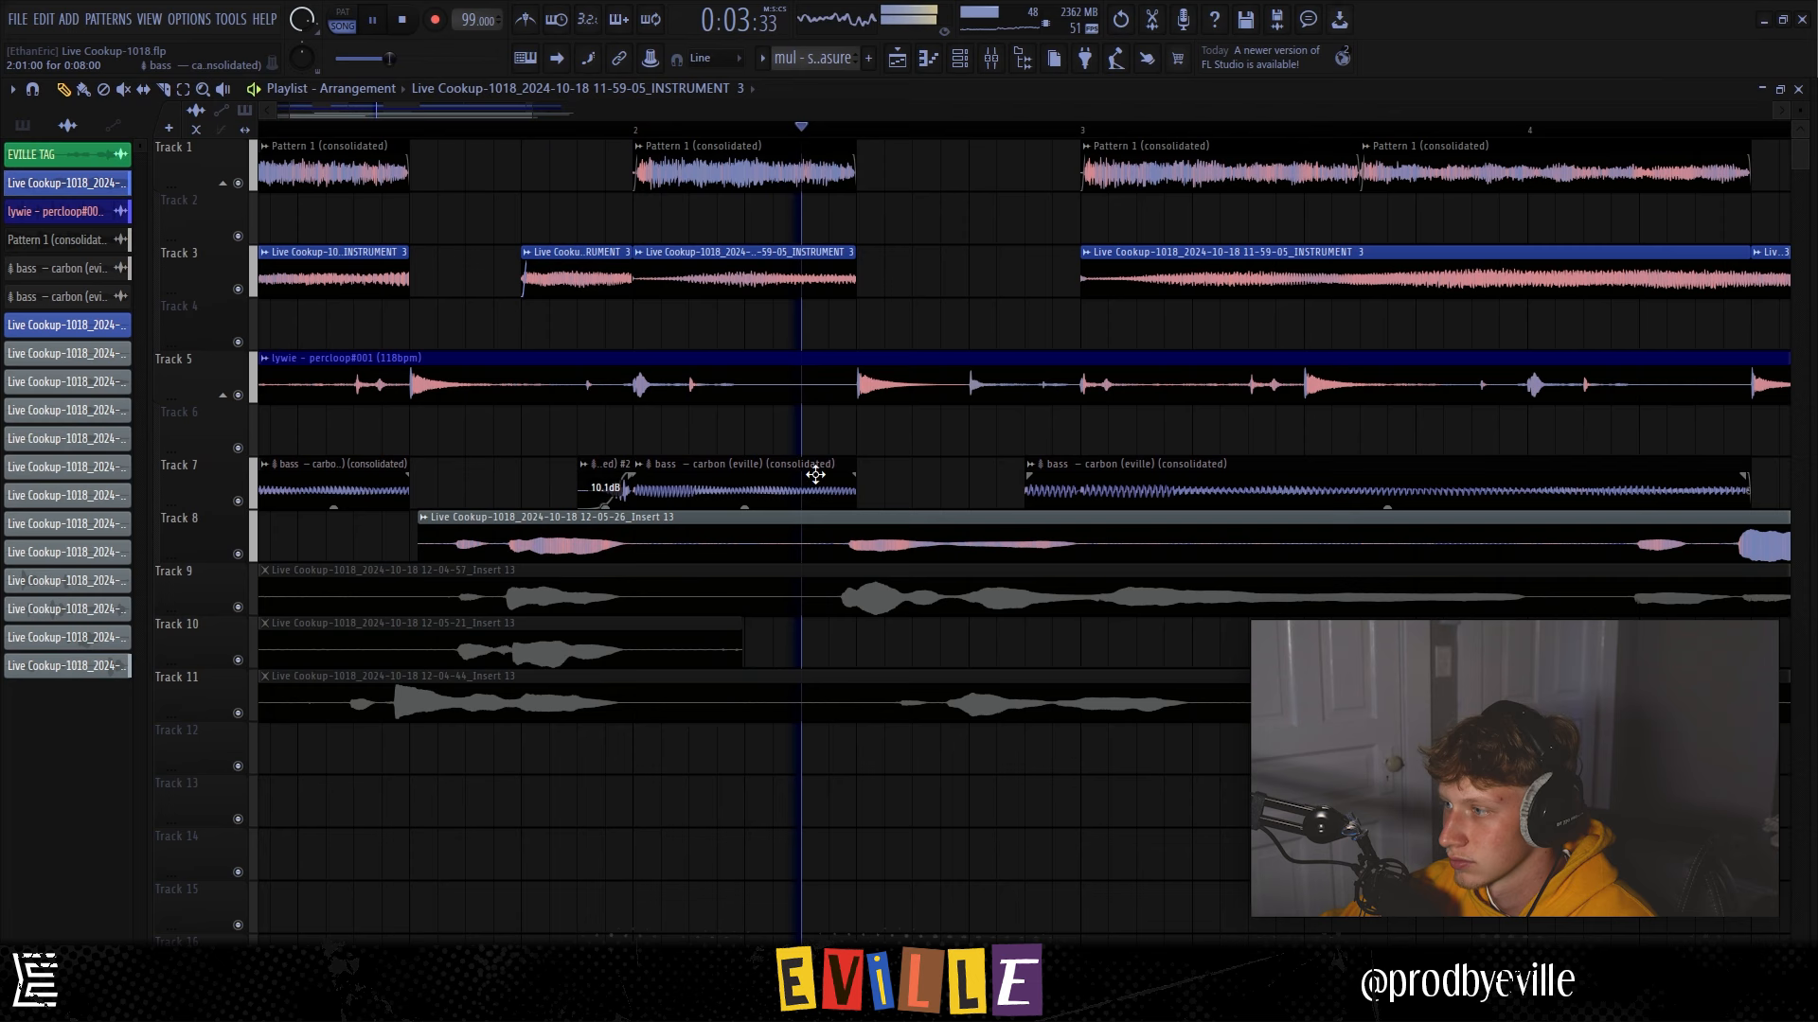
Split the Track 8 vocal clip near the middle of bar 2 and cut the vocals on Tracks 8 and 9 off at bar 5.
{"action": "scroll", "coordinate": [747, 561], "scroll_direction": "down", "scroll_amount": 4}
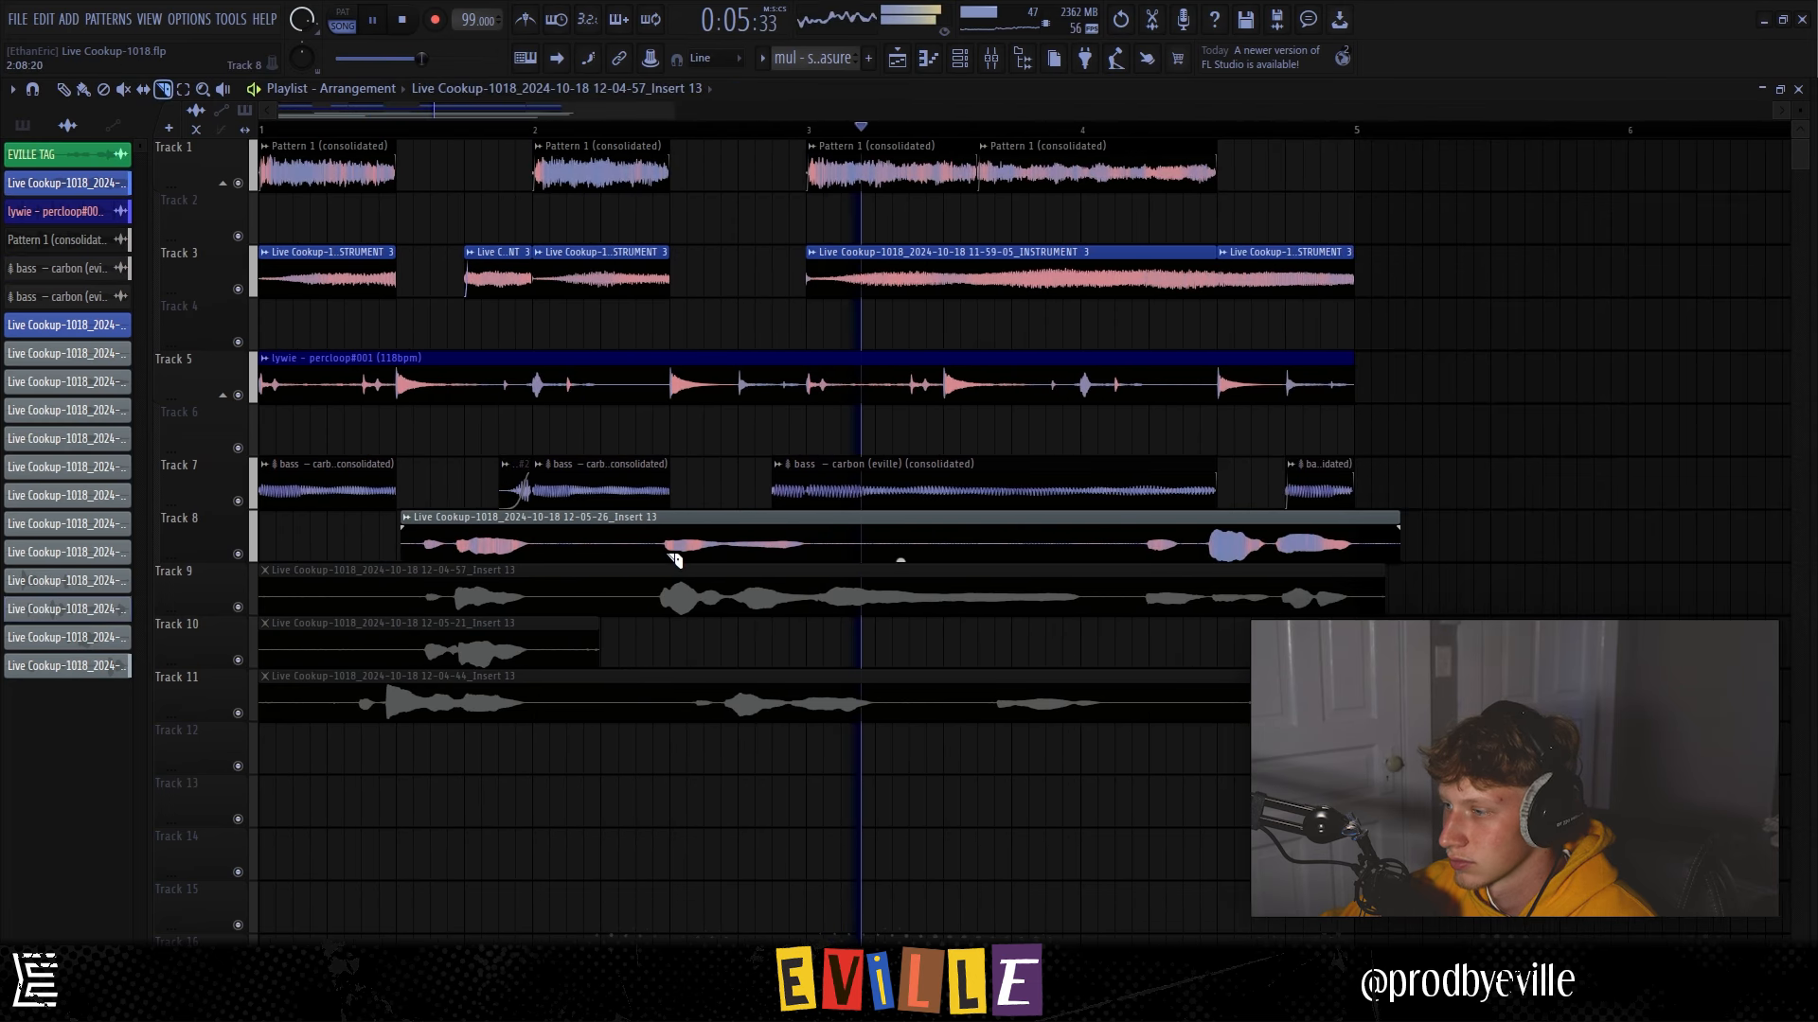
{"action": "left_click", "coordinate": [675, 559]}
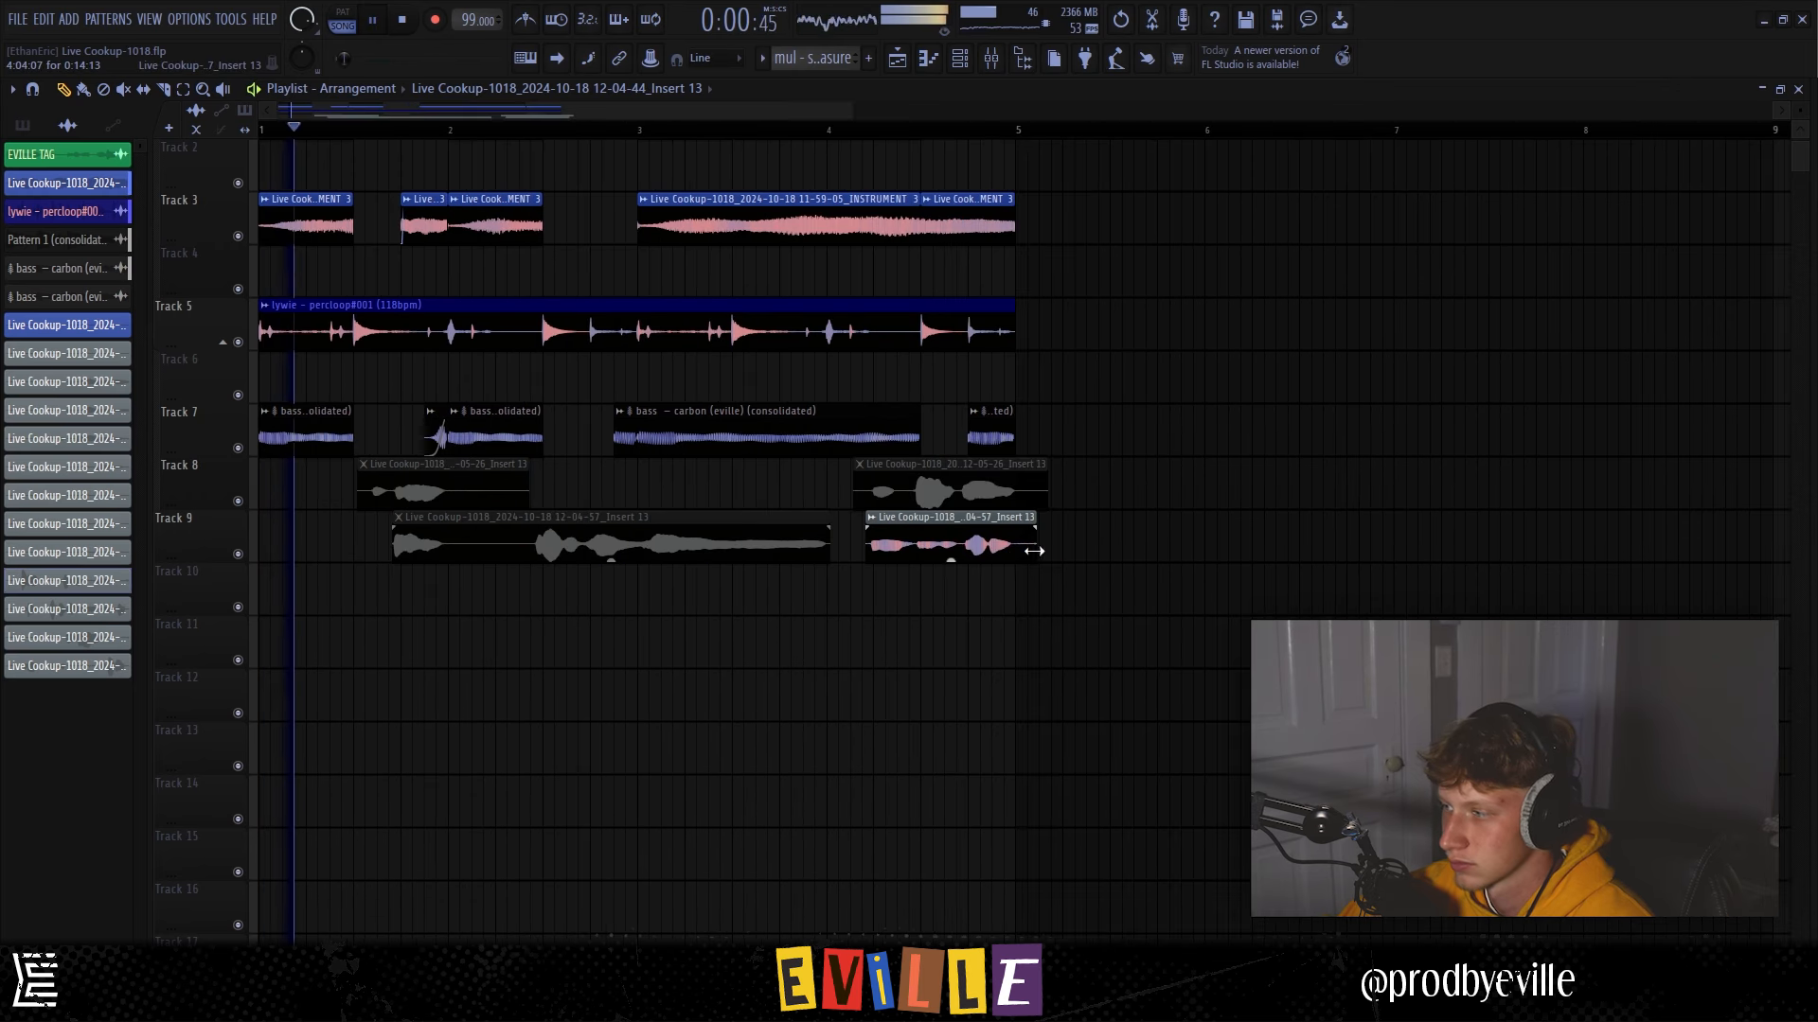
{"action": "key", "text": "c"}
{"action": "left_click_drag", "start_coordinate": [1017, 509], "coordinate": [1022, 556]}
{"action": "left_click_drag", "start_coordinate": [1016, 456], "coordinate": [1018, 512]}
{"action": "key", "text": "p"}
{"action": "key", "text": "space"}
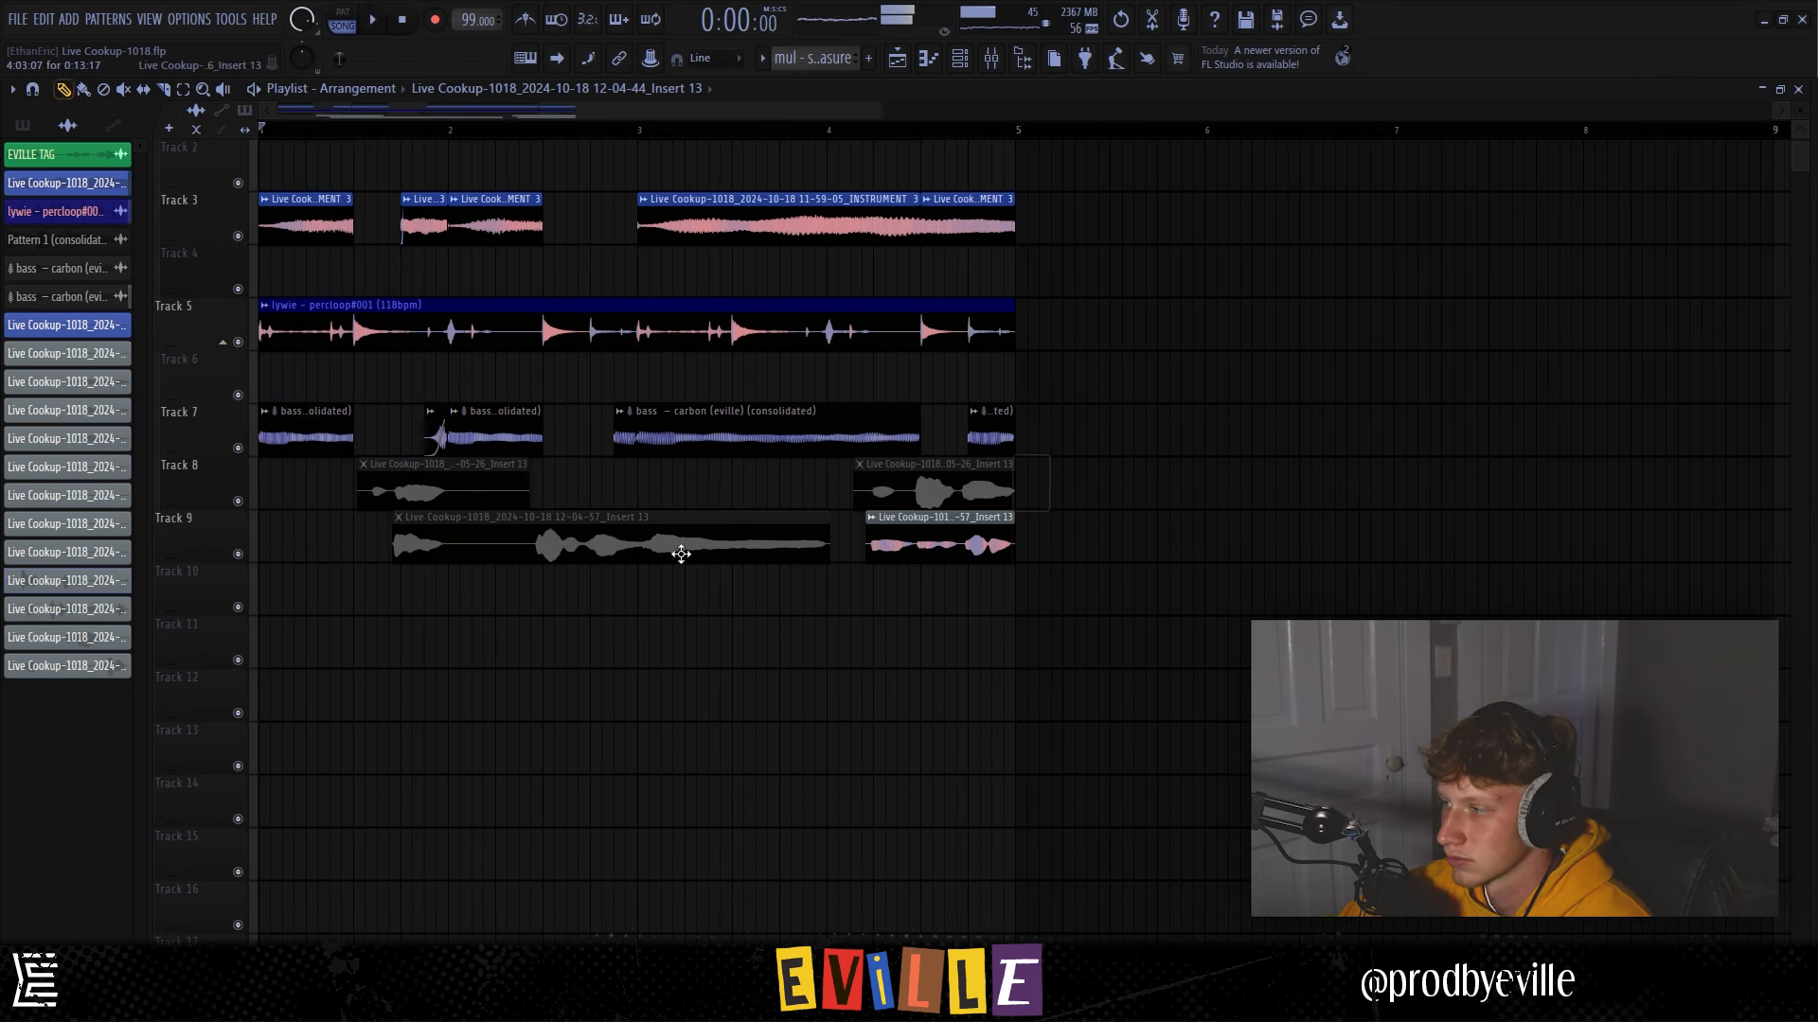
Unmute the long vocal clip on Track 9 and play the arrangement with it.
{"action": "key", "text": "space"}
{"action": "key", "text": "t"}
{"action": "left_click", "coordinate": [445, 533]}
{"action": "key", "text": "p"}
{"action": "scroll", "coordinate": [363, 563], "scroll_direction": "up", "scroll_amount": 4}
{"action": "left_click", "coordinate": [532, 490]}
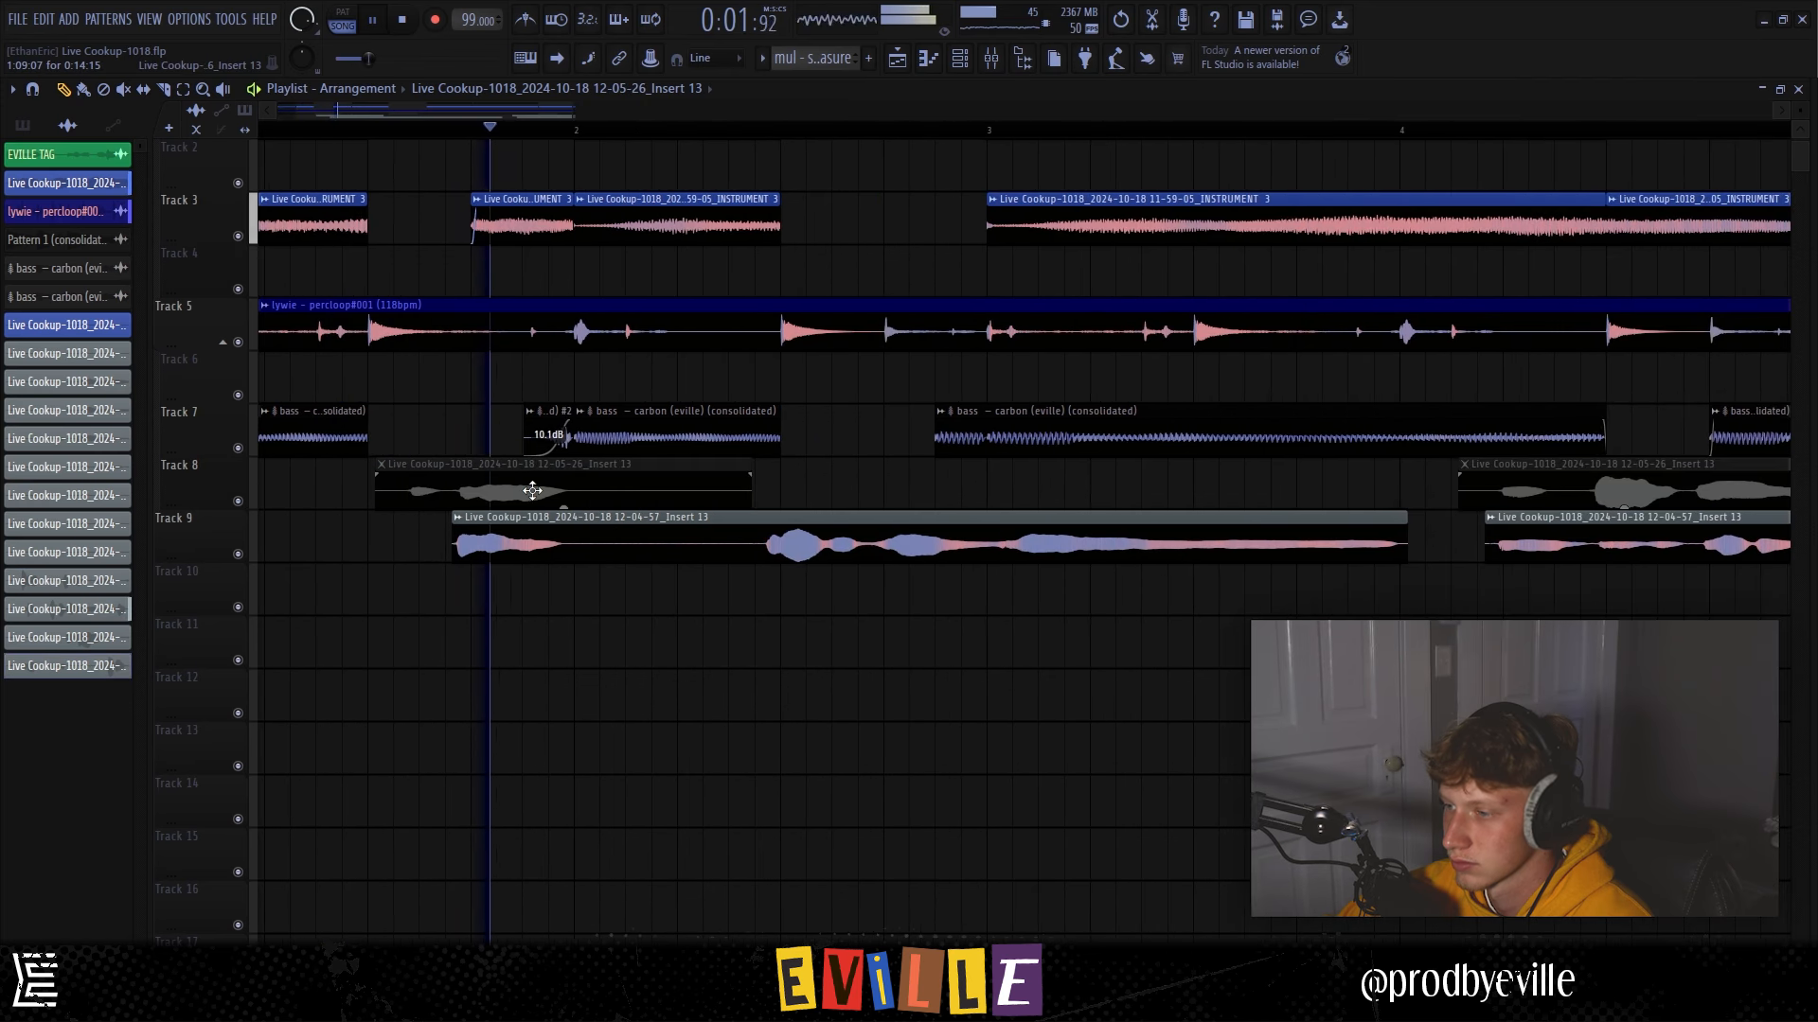
{"action": "left_click", "coordinate": [591, 542]}
Cut the long Track 9 vocal clip after its first phrase and delete the remainder.
{"action": "scroll", "coordinate": [619, 555], "scroll_direction": "down", "scroll_amount": 4}
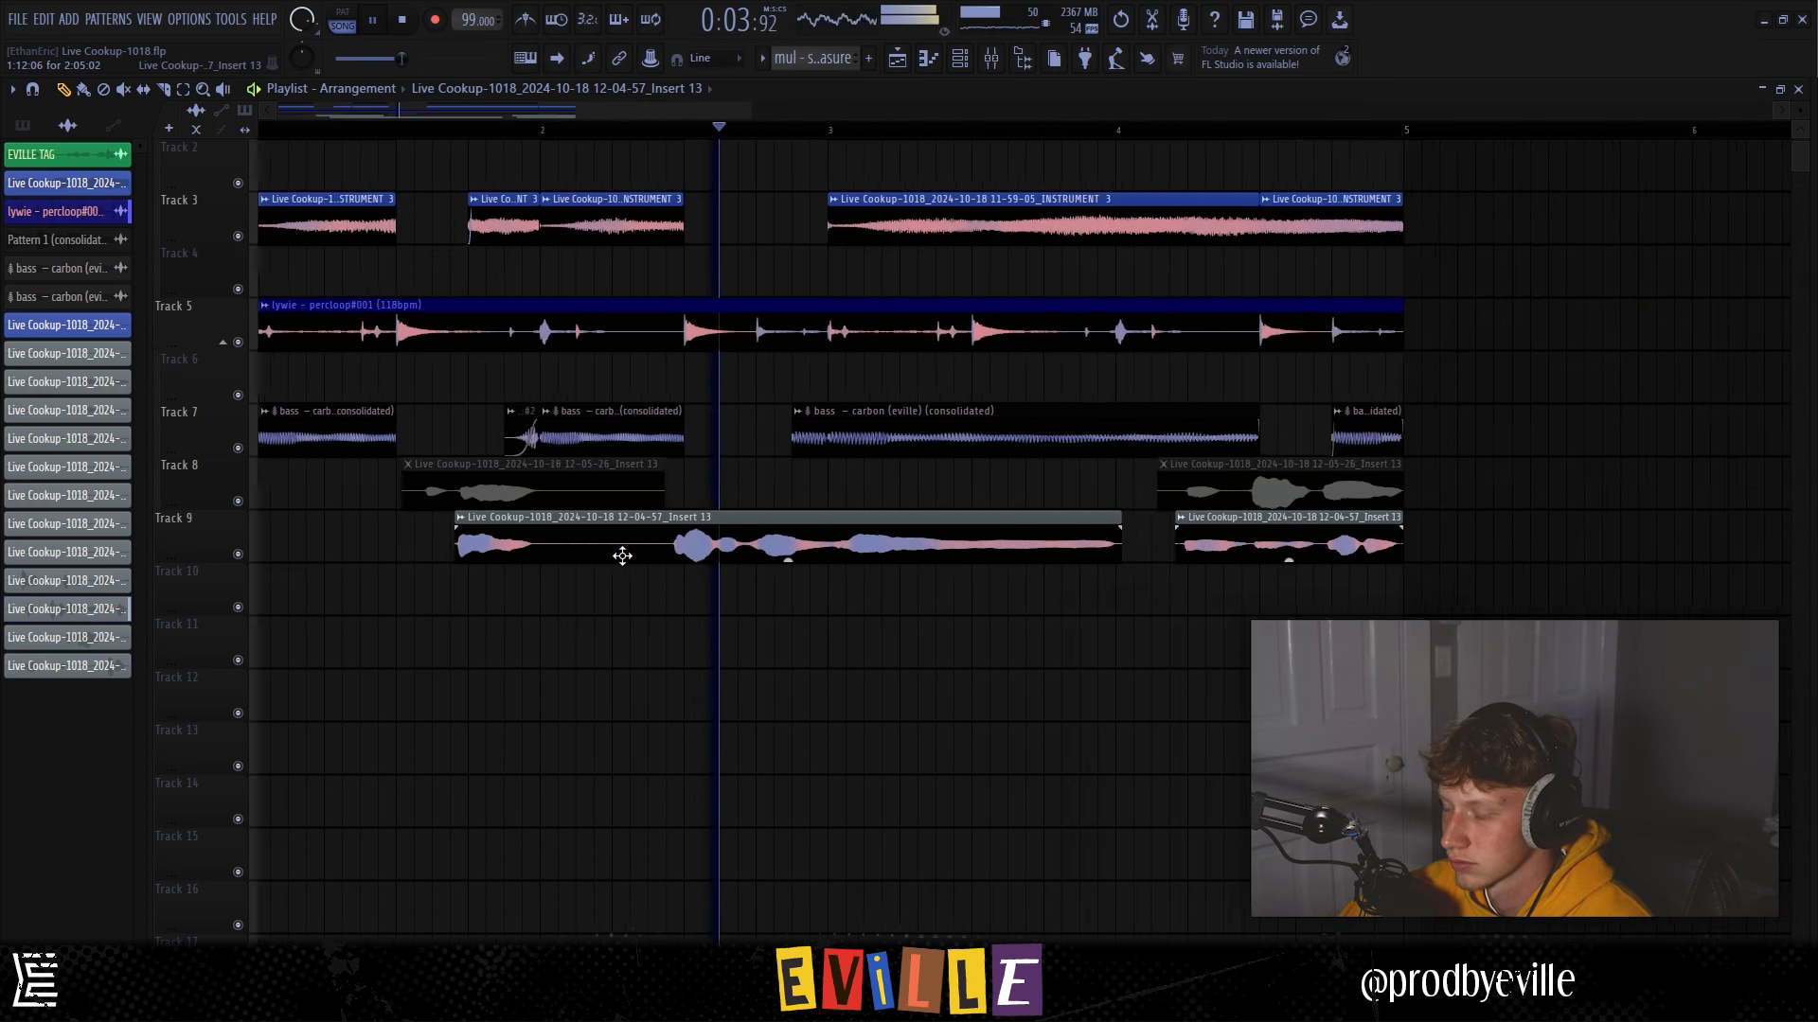
{"action": "key", "text": "c"}
{"action": "left_click_drag", "start_coordinate": [558, 553], "coordinate": [564, 553]}
{"action": "right_click", "coordinate": [624, 552]}
{"action": "key", "text": "p"}
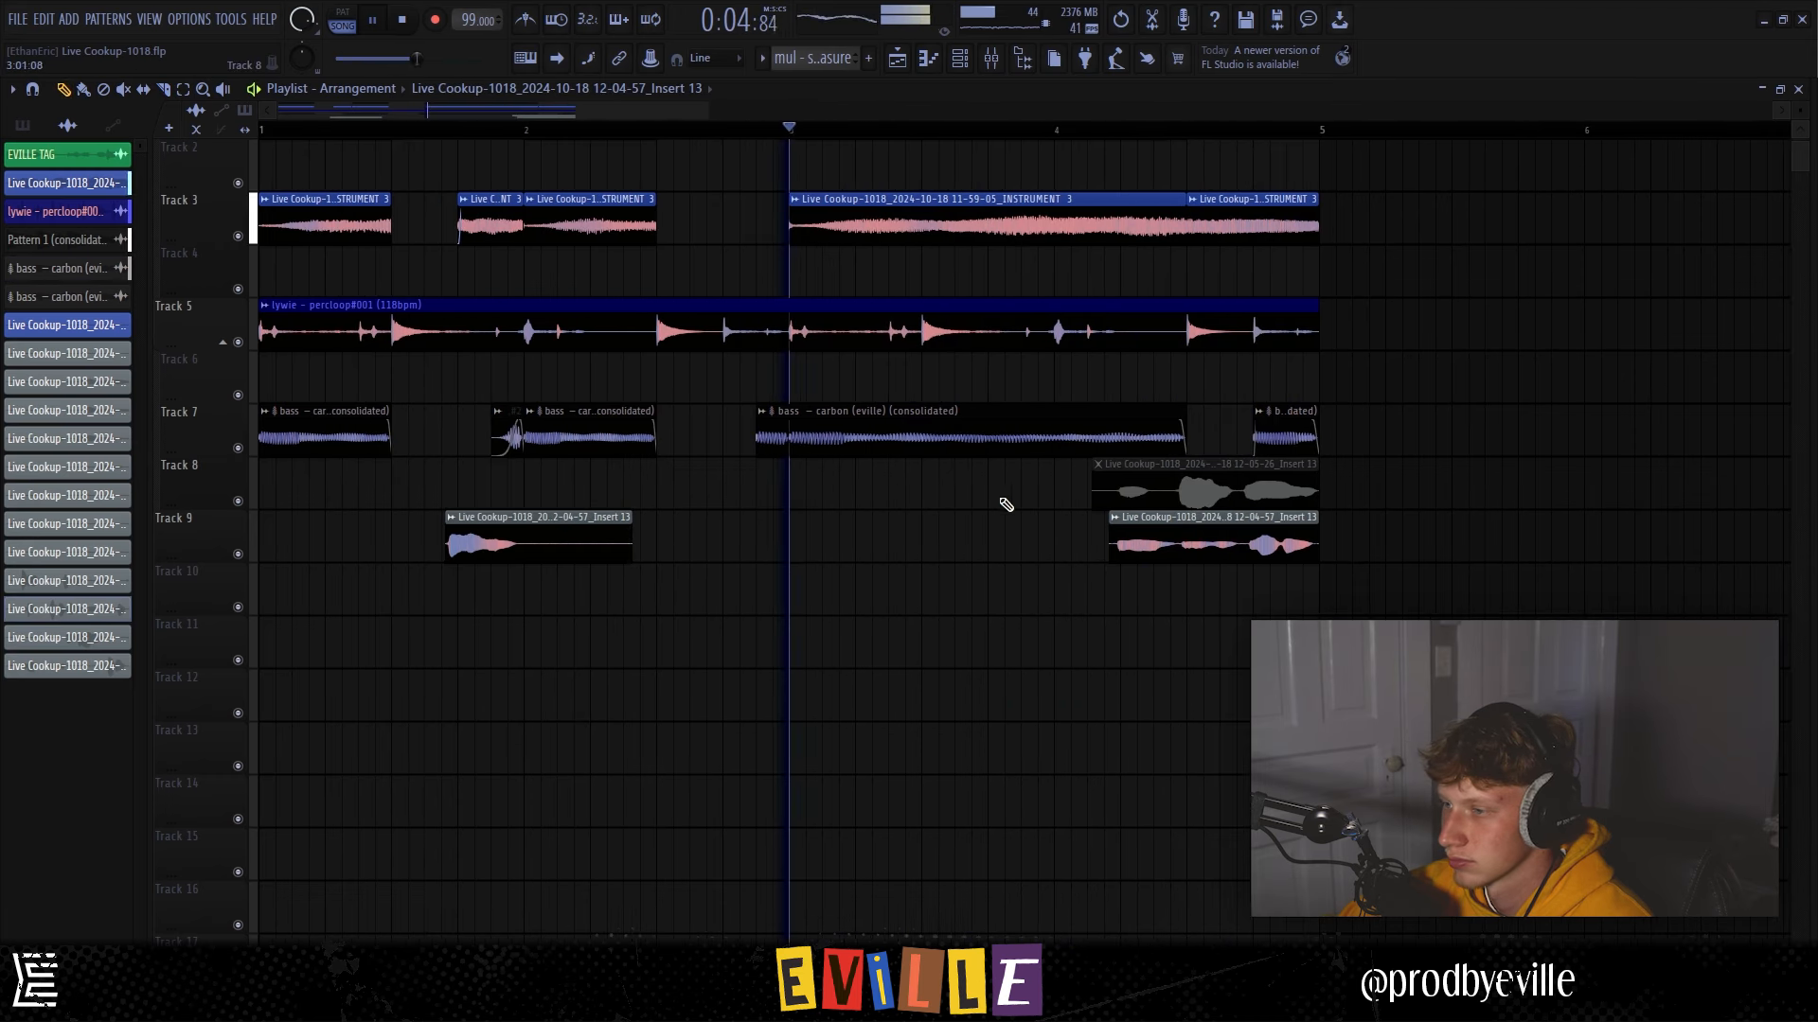
Open the settings of the Track 9 vocal clip and adjust its formant in Stretch Pro mode.
{"action": "double_click", "coordinate": [1141, 538]}
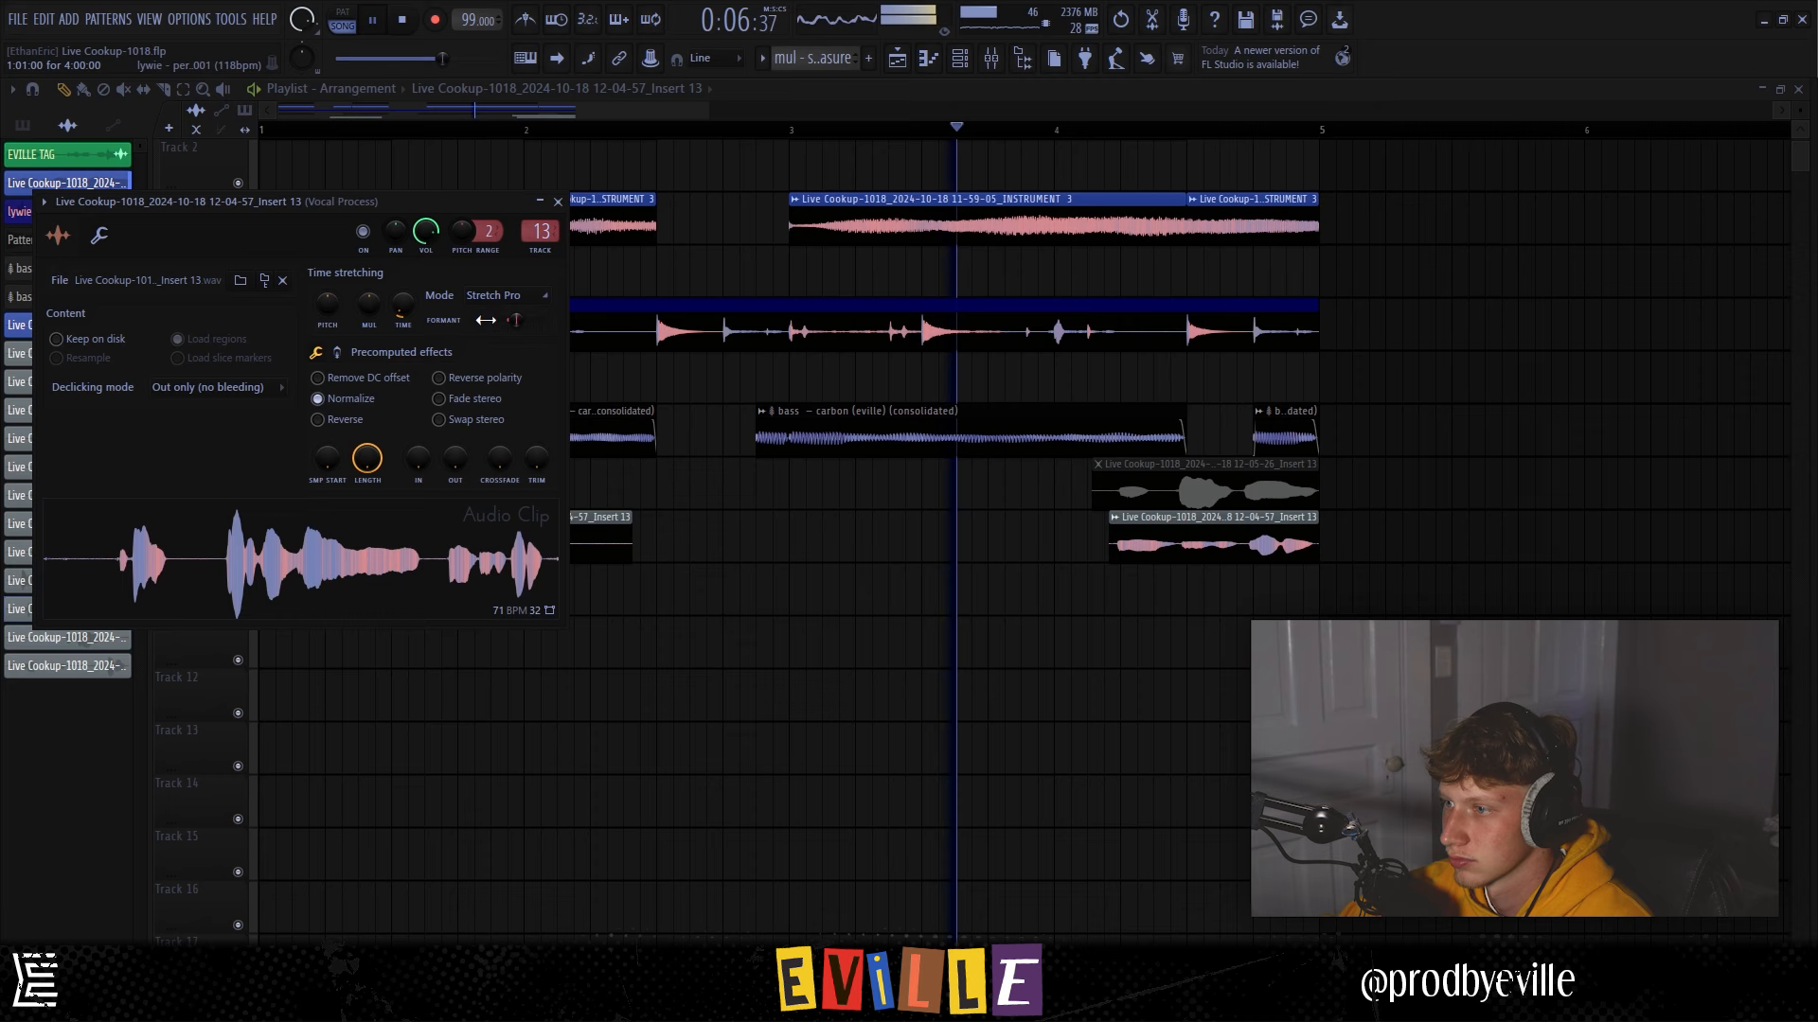
{"action": "left_click_drag", "start_coordinate": [503, 321], "coordinate": [498, 327]}
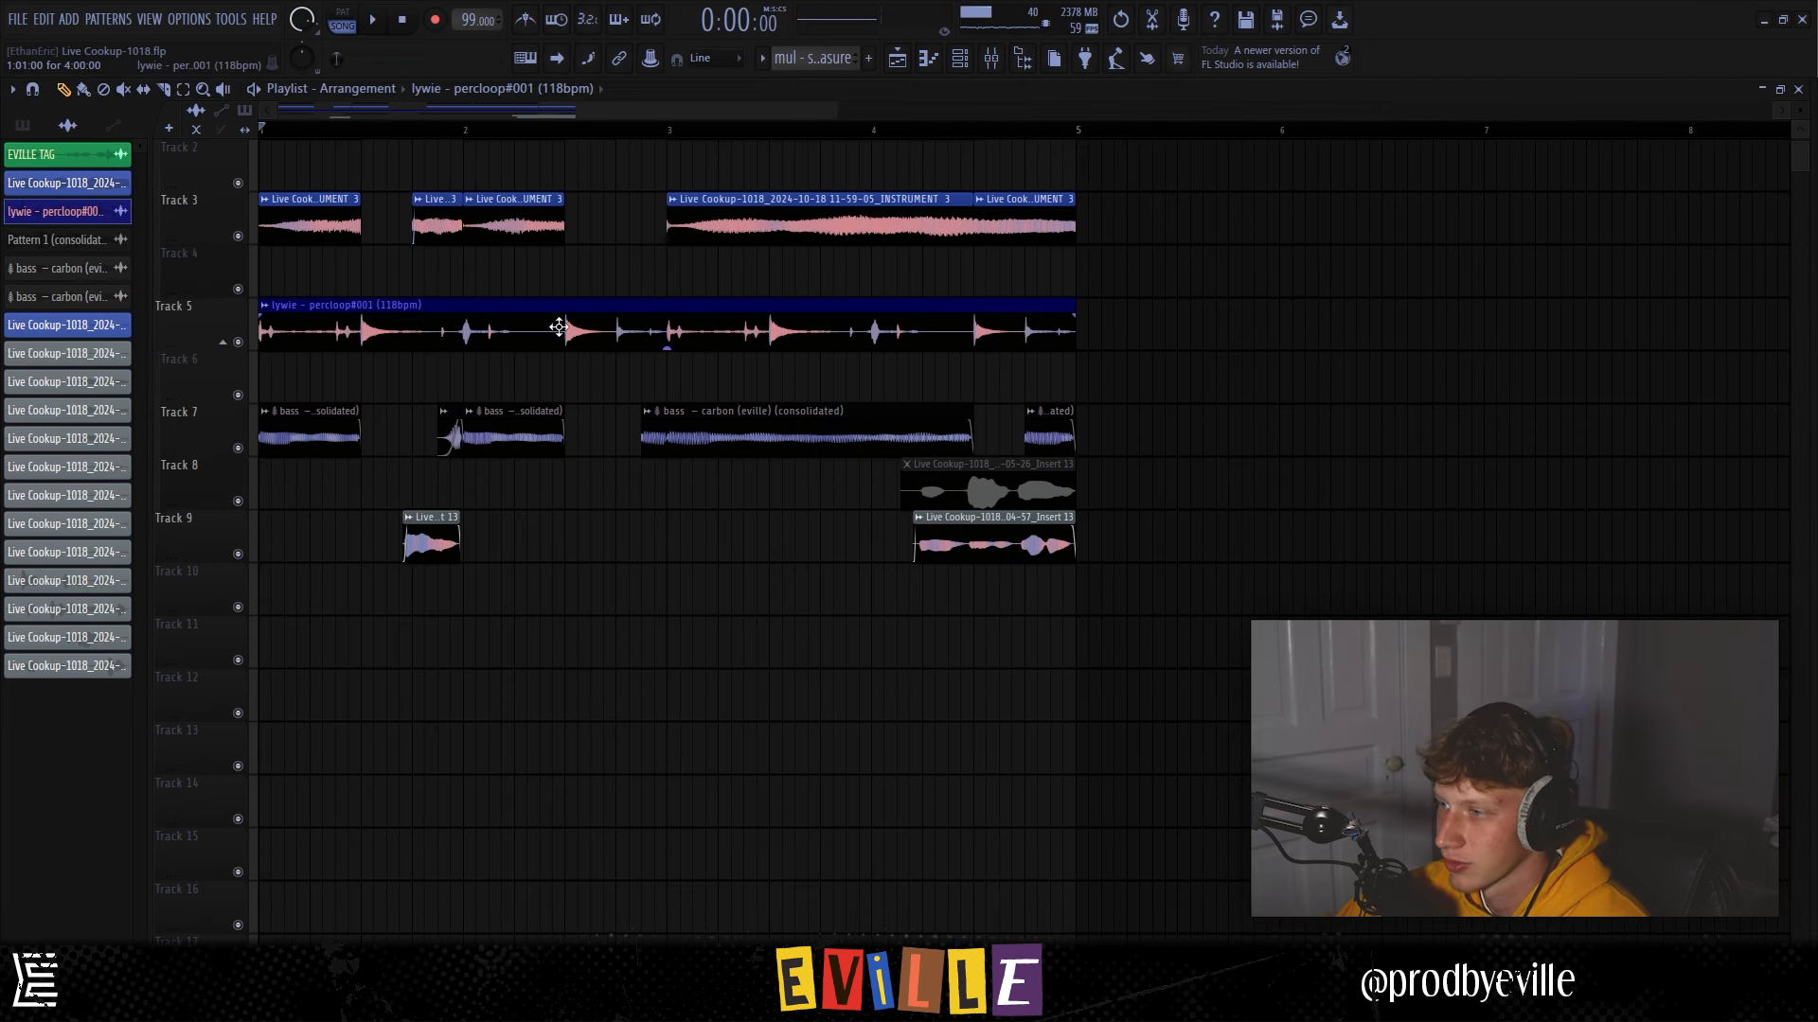
{"action": "double_click", "coordinate": [561, 326]}
{"action": "left_click", "coordinate": [607, 251]}
{"action": "scroll", "coordinate": [416, 558], "scroll_direction": "up", "scroll_amount": 5}
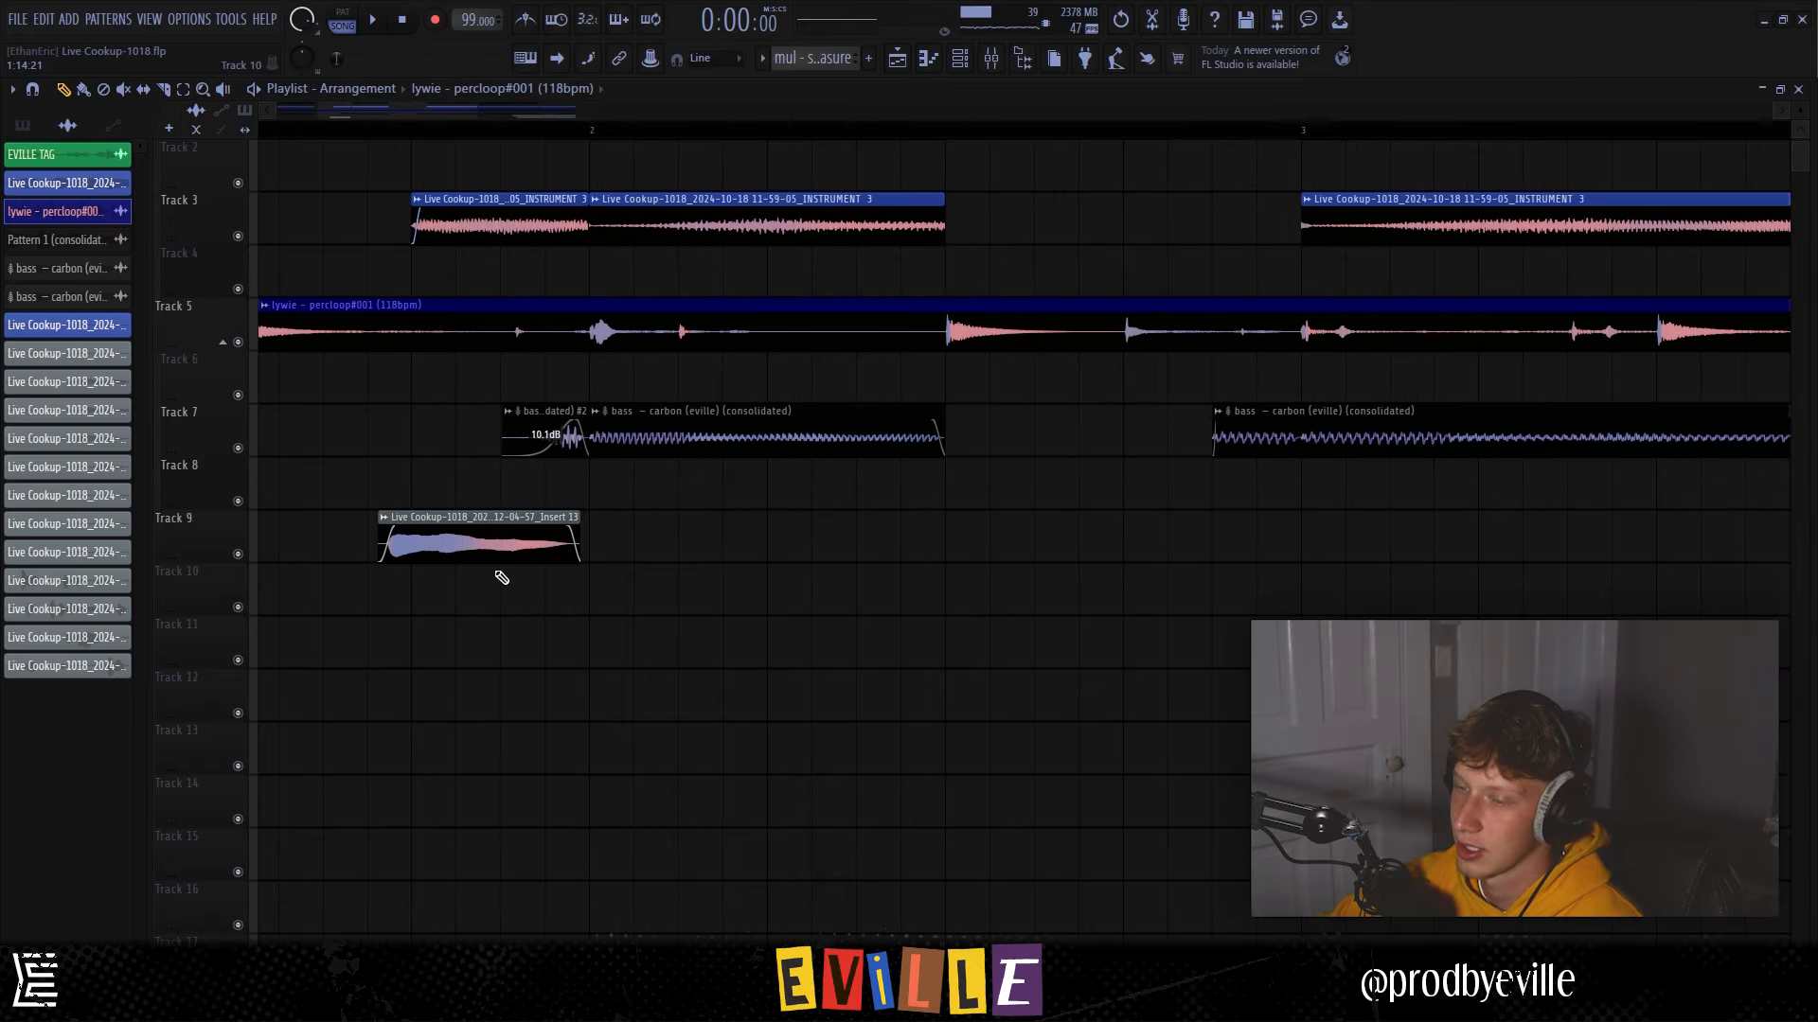
Delete the muted vocal clip on Track 8 before bar 5 and select the instrument clips on Track 3.
{"action": "scroll", "coordinate": [644, 606], "scroll_direction": "down", "scroll_amount": 6}
{"action": "scroll", "coordinate": [600, 464], "scroll_direction": "up", "scroll_amount": 2}
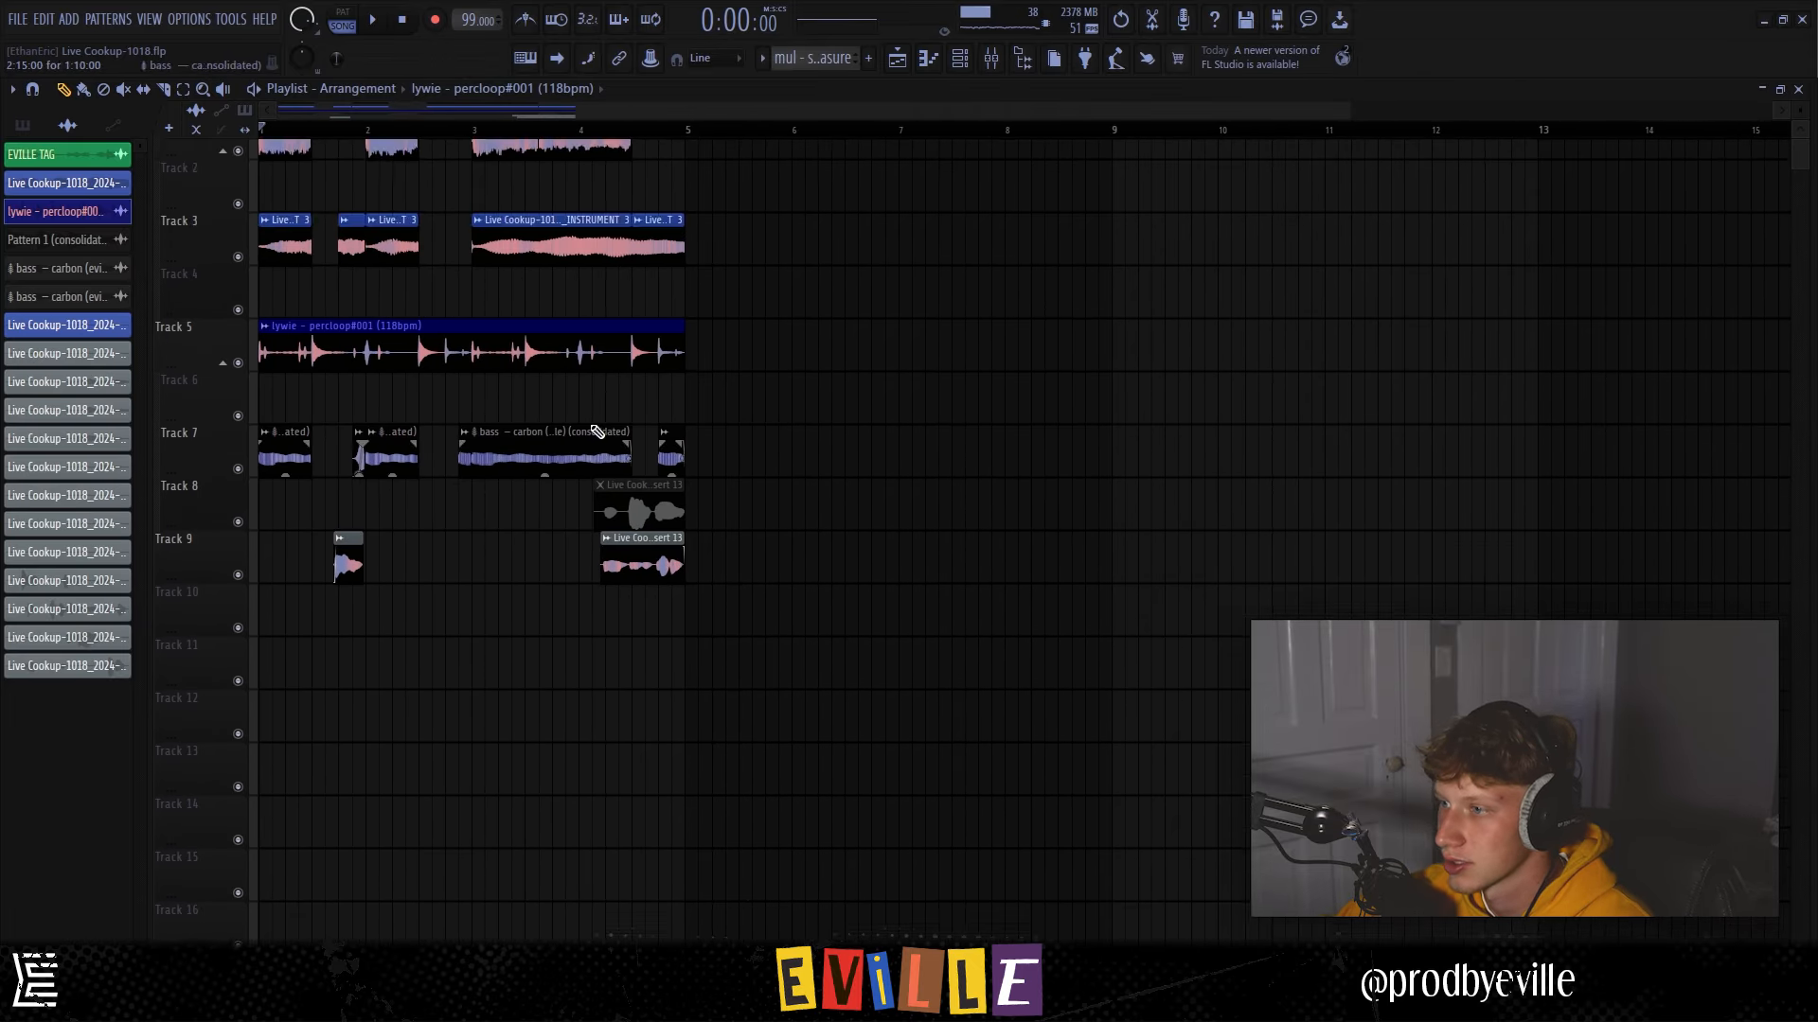
{"action": "scroll", "coordinate": [530, 322], "scroll_direction": "up", "scroll_amount": 6}
{"action": "left_click", "coordinate": [490, 270], "text": "ctrl"}
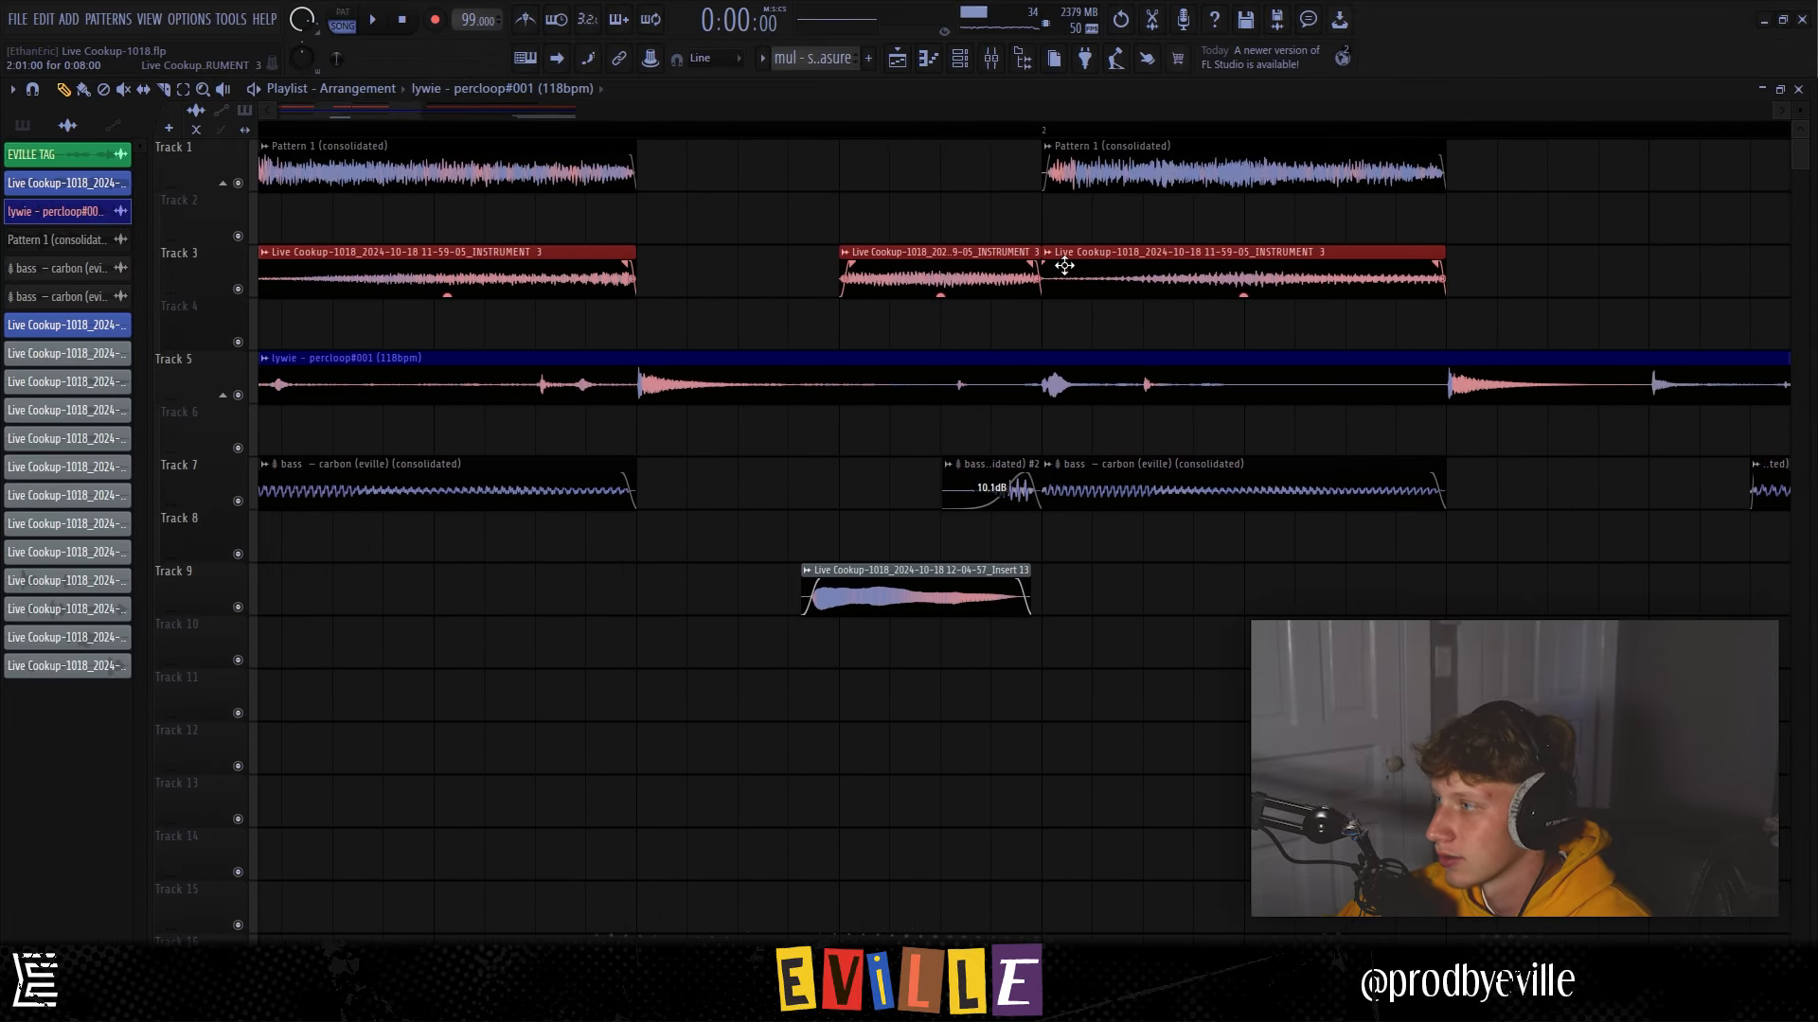
{"action": "scroll", "coordinate": [332, 491], "scroll_direction": "down", "scroll_amount": 5}
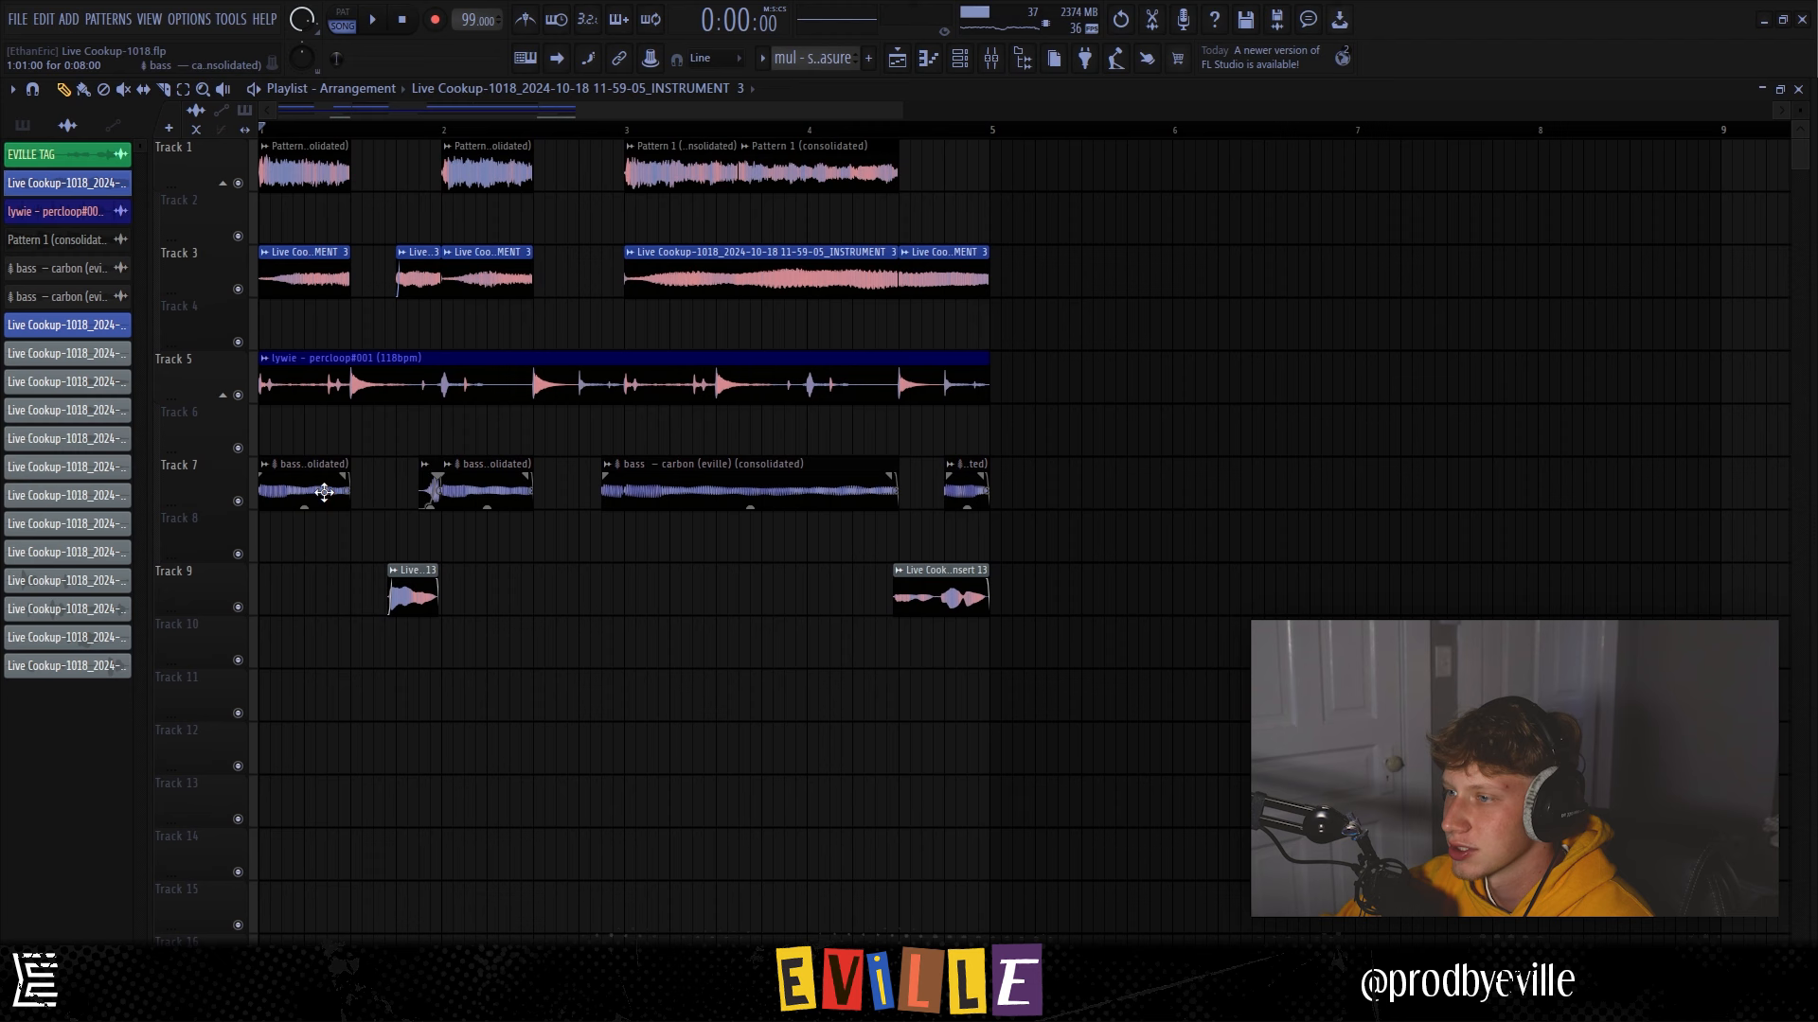
Audition vocal and texture samples from the Ruuts expansion and place texture (f#m) — eutrophication (eville) on Track 11 at bar 1.
{"action": "key", "text": "alt+F8"}
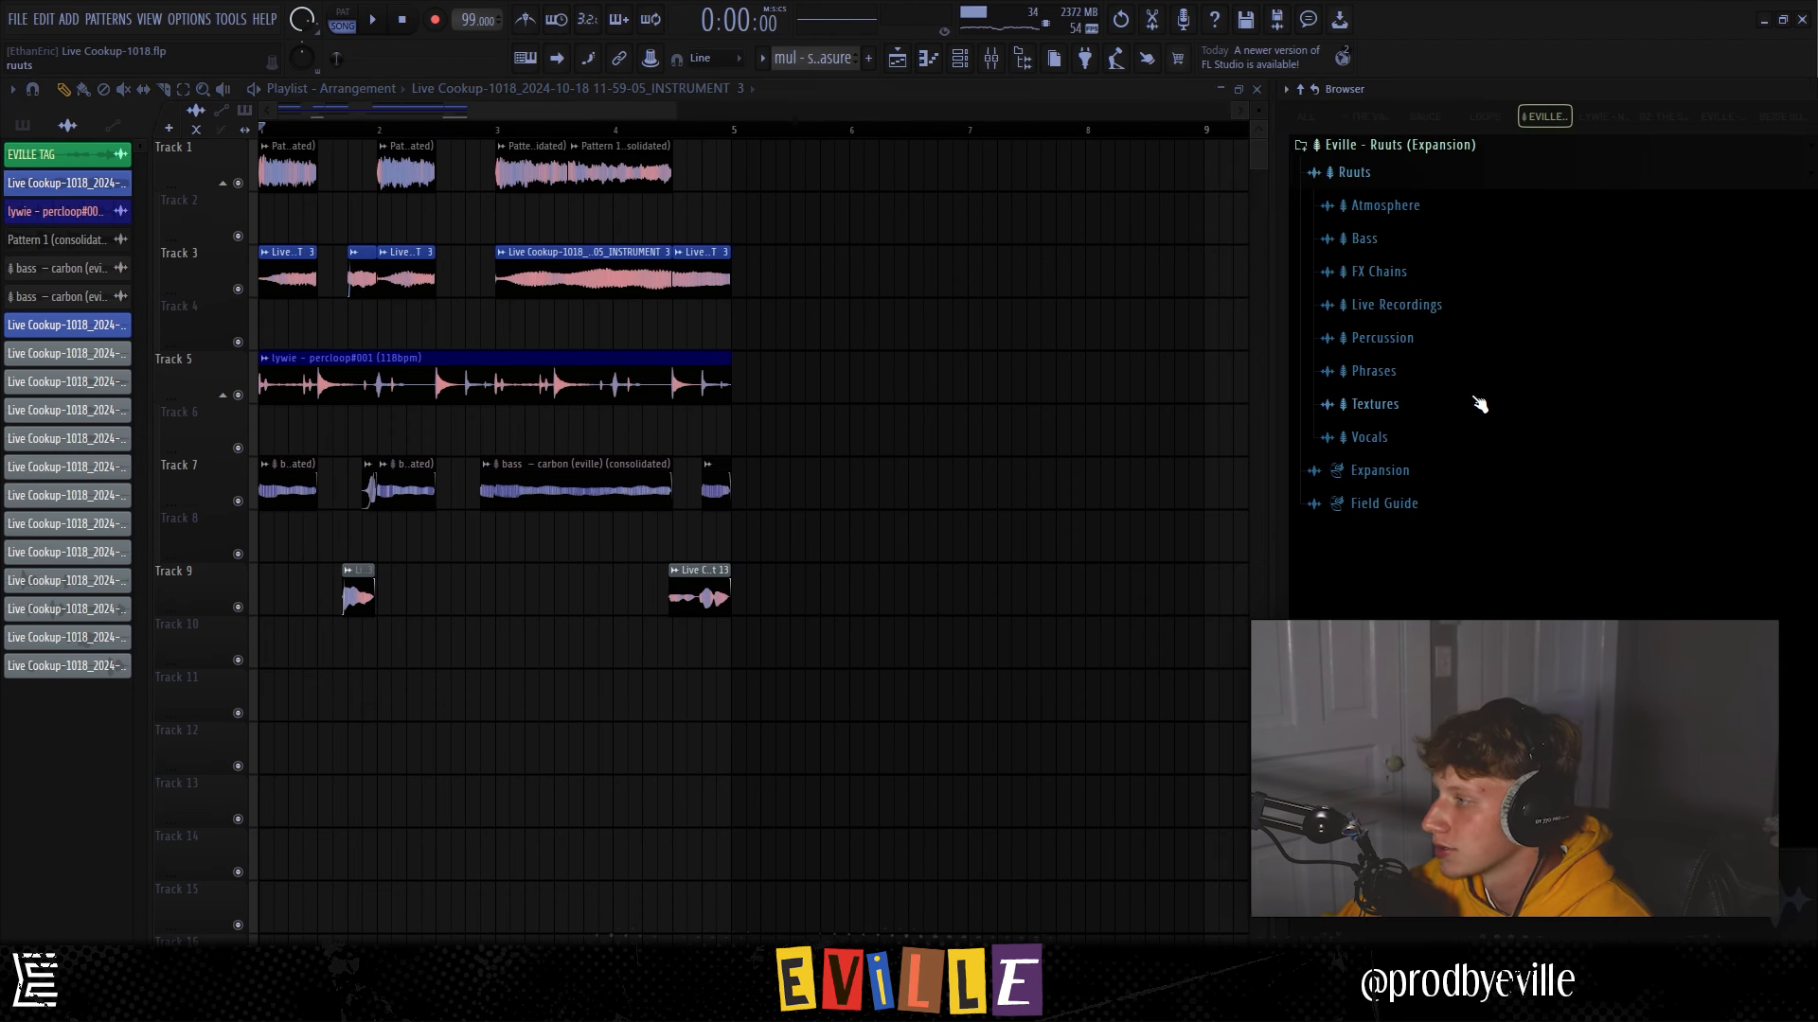
{"action": "left_click", "coordinate": [1477, 436]}
{"action": "left_click", "coordinate": [1539, 542]}
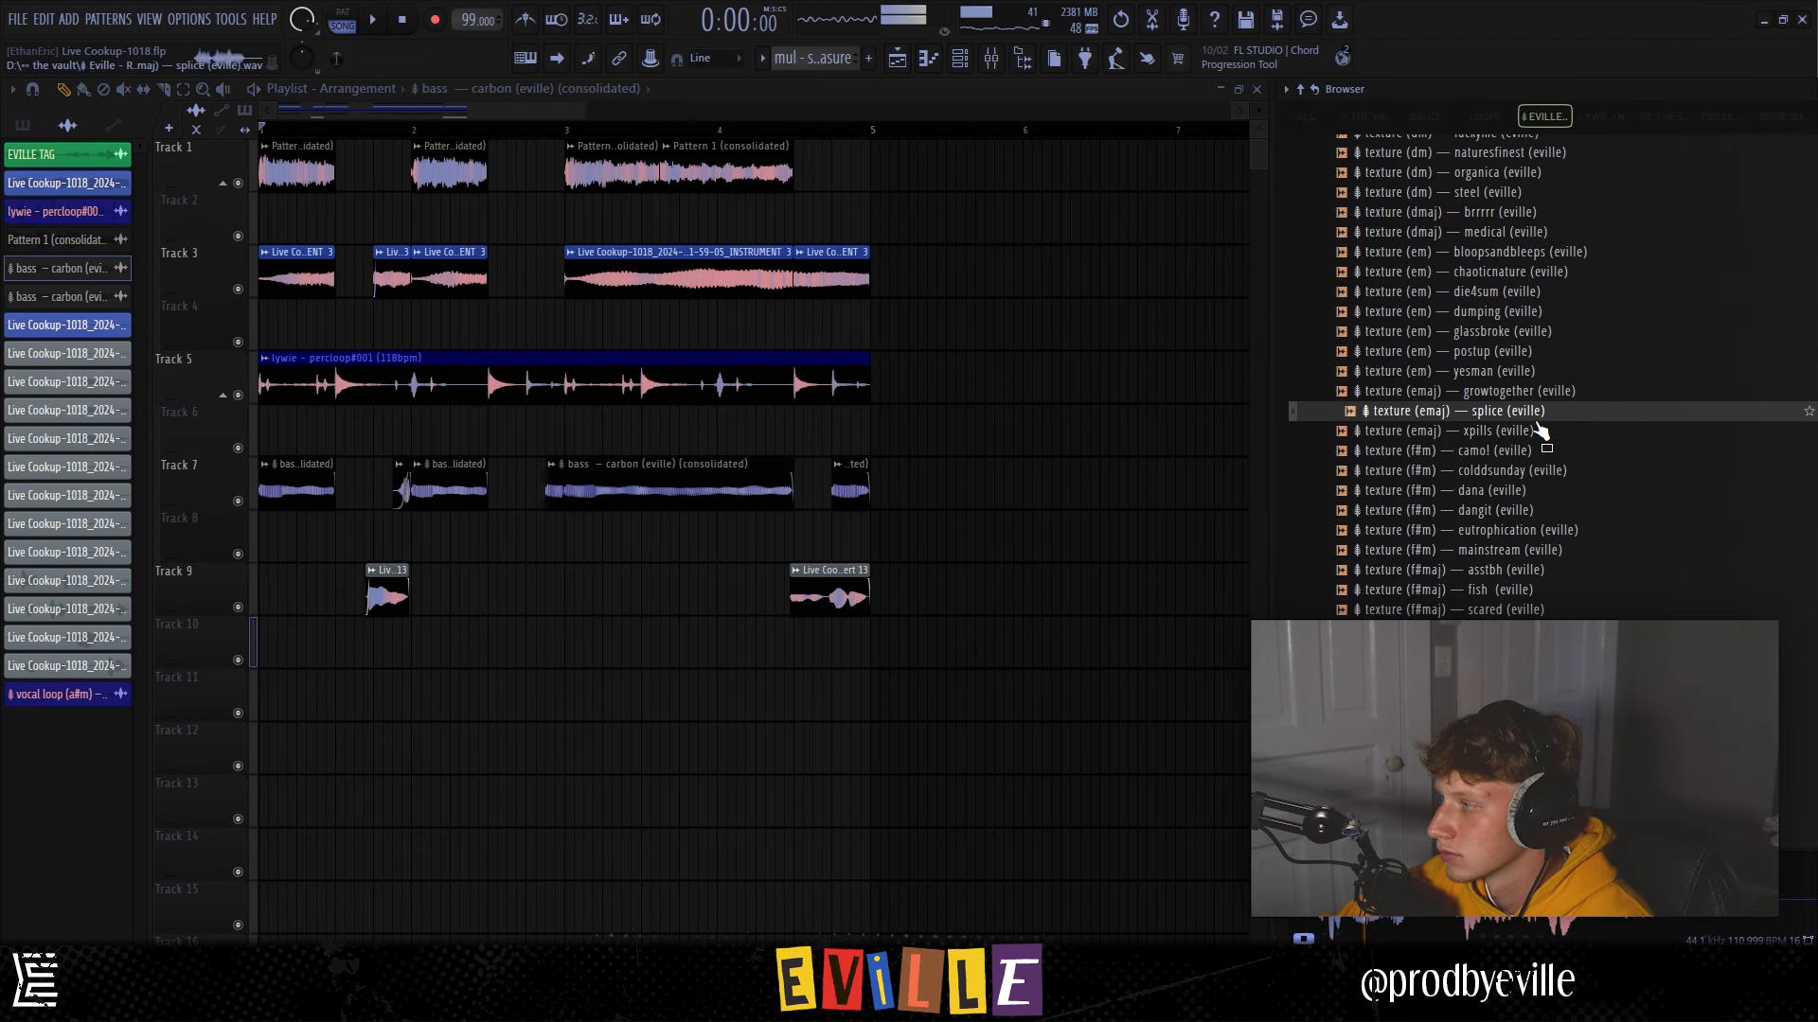
{"action": "left_click", "coordinate": [1541, 431]}
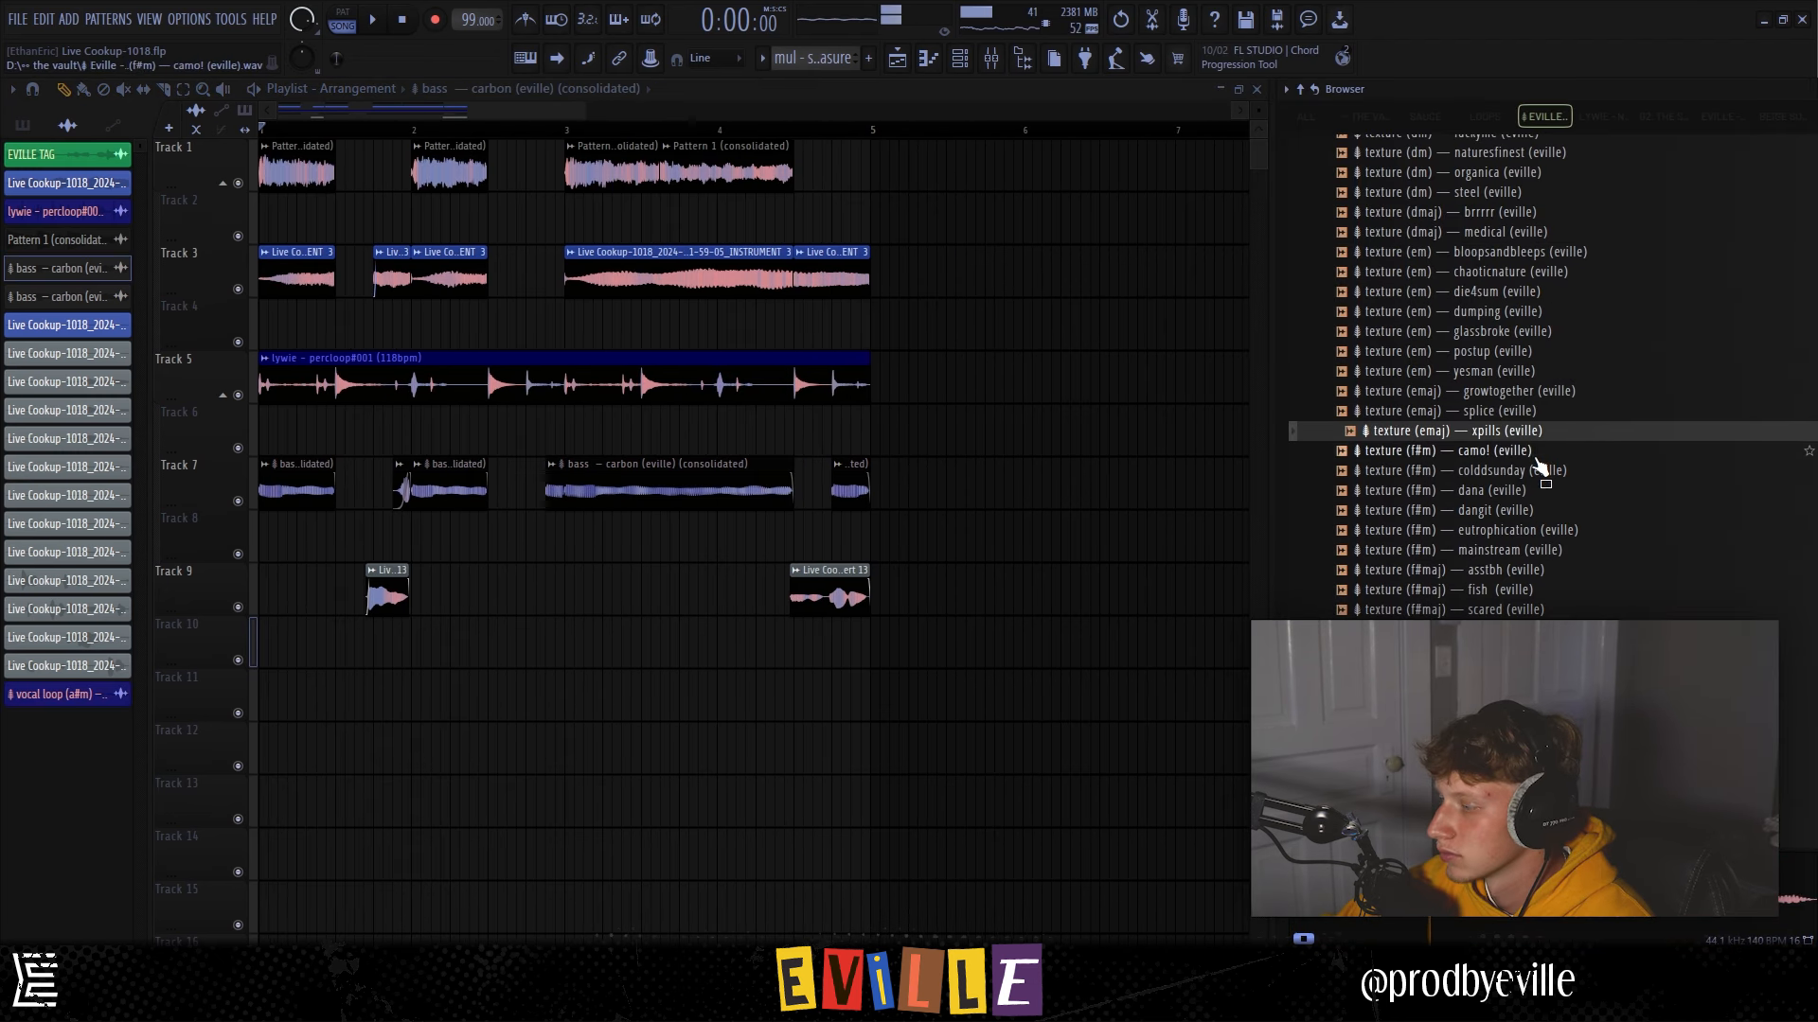
{"action": "left_click", "coordinate": [1540, 470]}
{"action": "left_click", "coordinate": [1540, 490]}
{"action": "left_click", "coordinate": [1545, 511]}
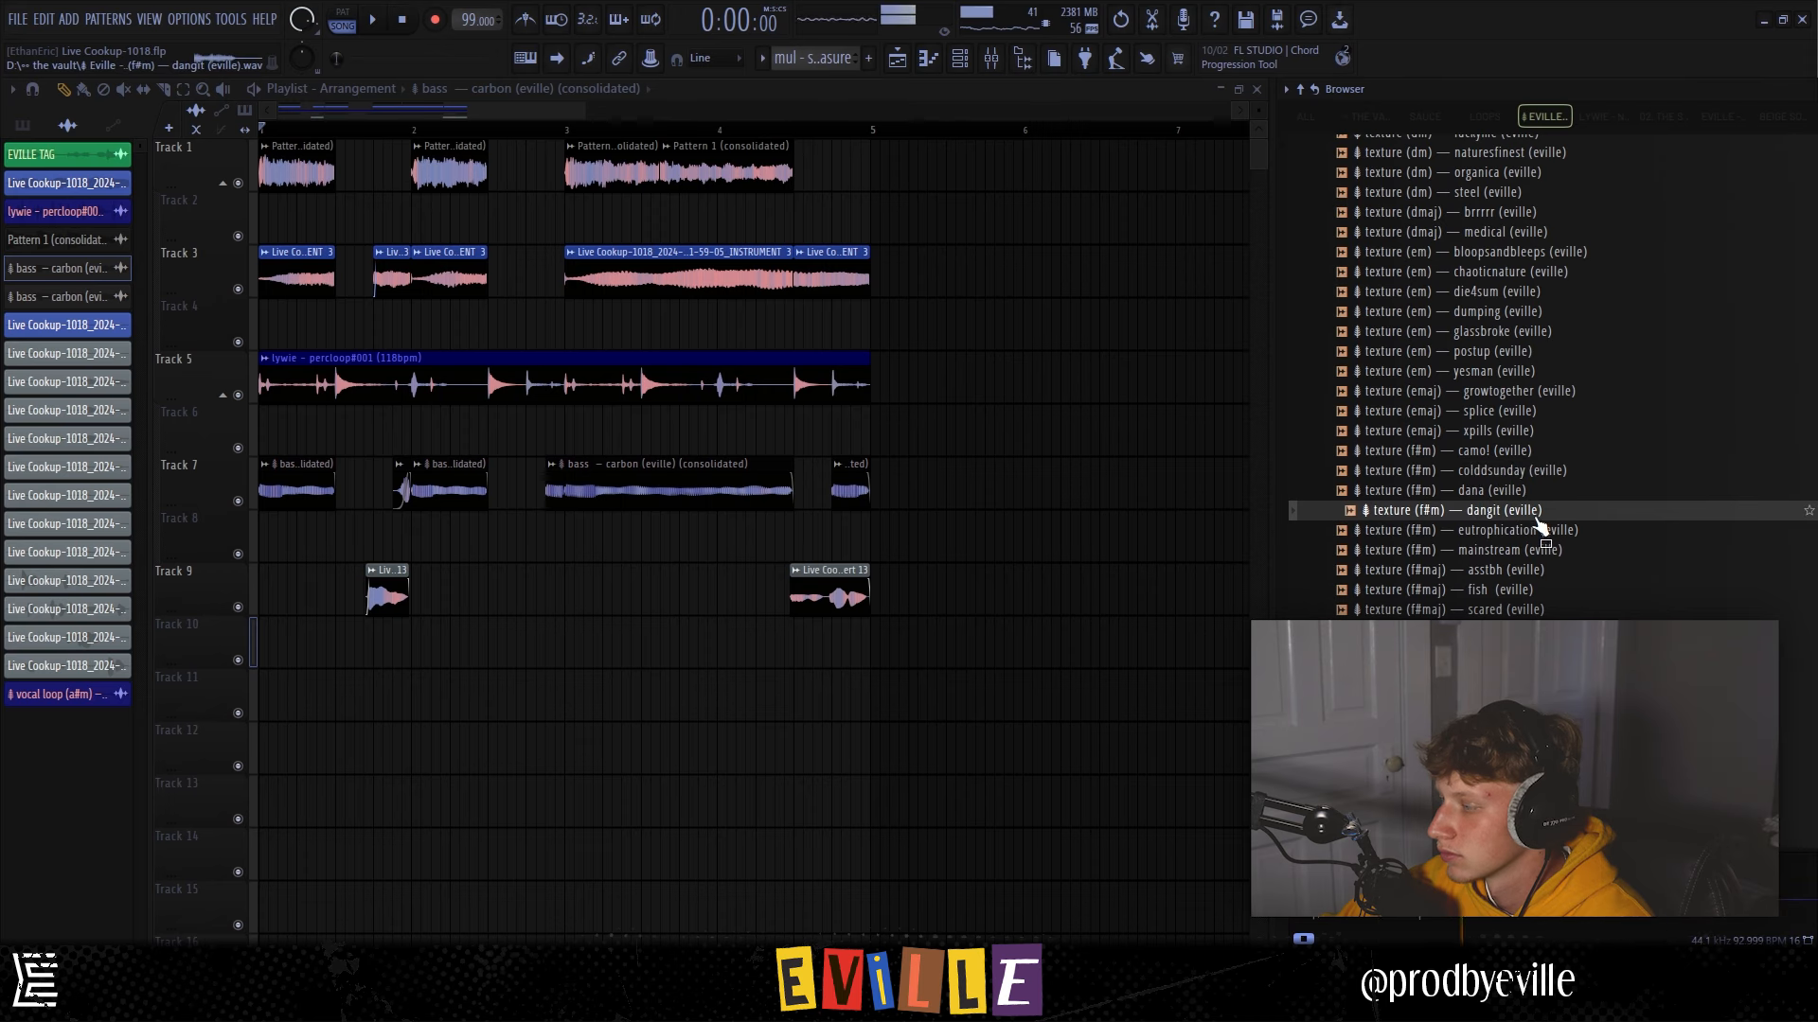
{"action": "left_click", "coordinate": [1545, 531]}
{"action": "left_click_drag", "start_coordinate": [1518, 536], "coordinate": [445, 692]}
Play the arrangement with the eutrophication texture and inspect its time-stretching settings.
{"action": "key", "text": "space"}
{"action": "scroll", "coordinate": [314, 710], "scroll_direction": "up", "scroll_amount": 1}
{"action": "scroll", "coordinate": [378, 699], "scroll_direction": "down", "scroll_amount": 1}
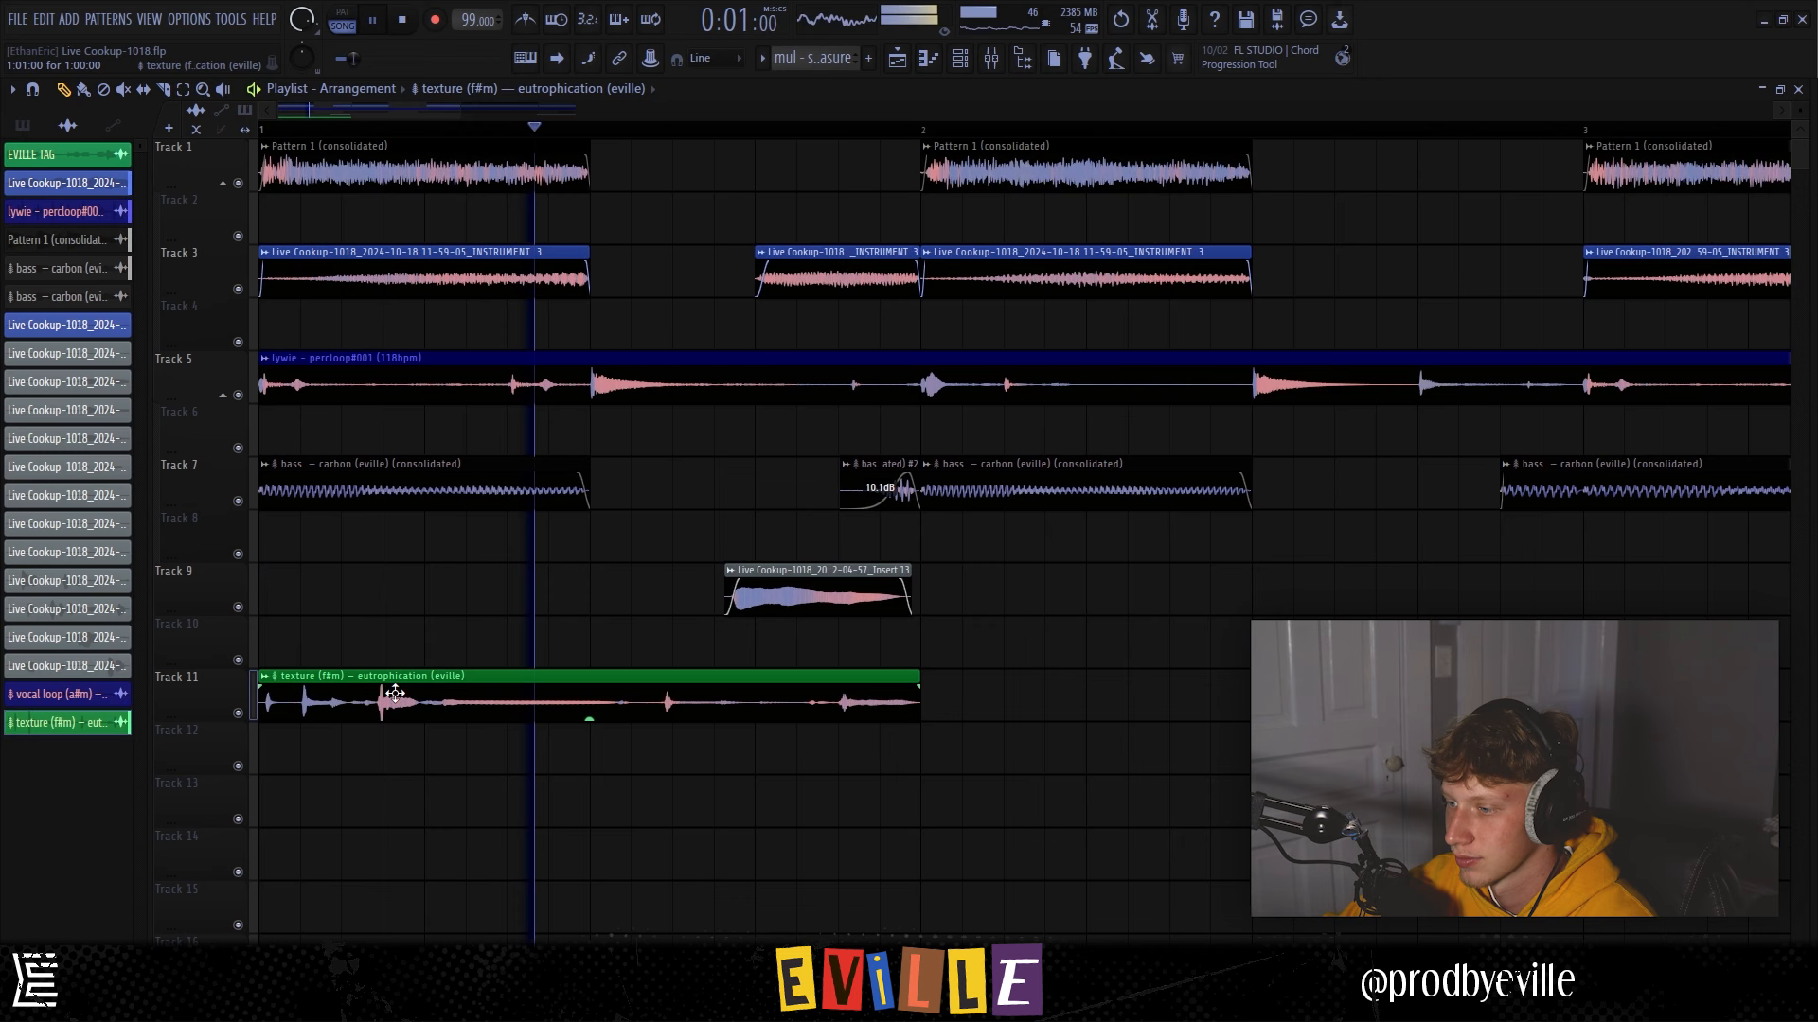
{"action": "scroll", "coordinate": [431, 698], "scroll_direction": "down", "scroll_amount": 1}
{"action": "double_click", "coordinate": [423, 698]}
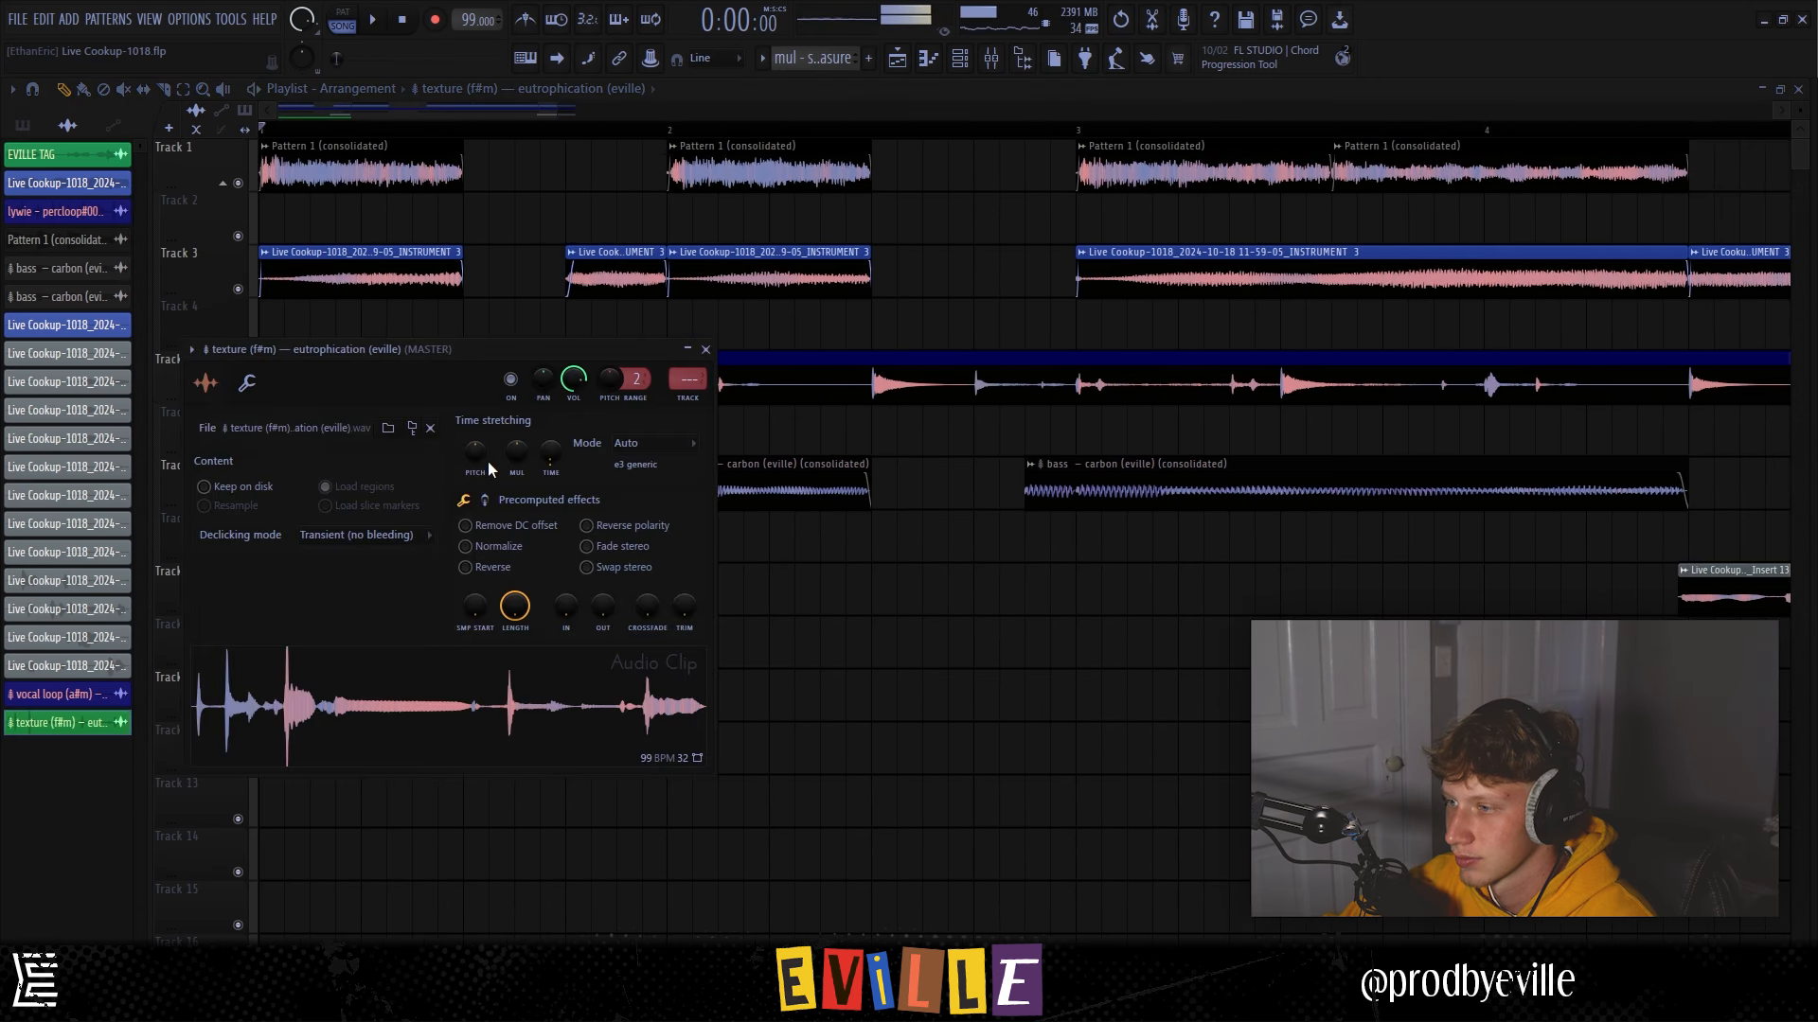
{"action": "left_click", "coordinate": [886, 702]}
{"action": "key", "text": "space"}
{"action": "right_click", "coordinate": [895, 708]}
{"action": "scroll", "coordinate": [375, 691], "scroll_direction": "up", "scroll_amount": 2}
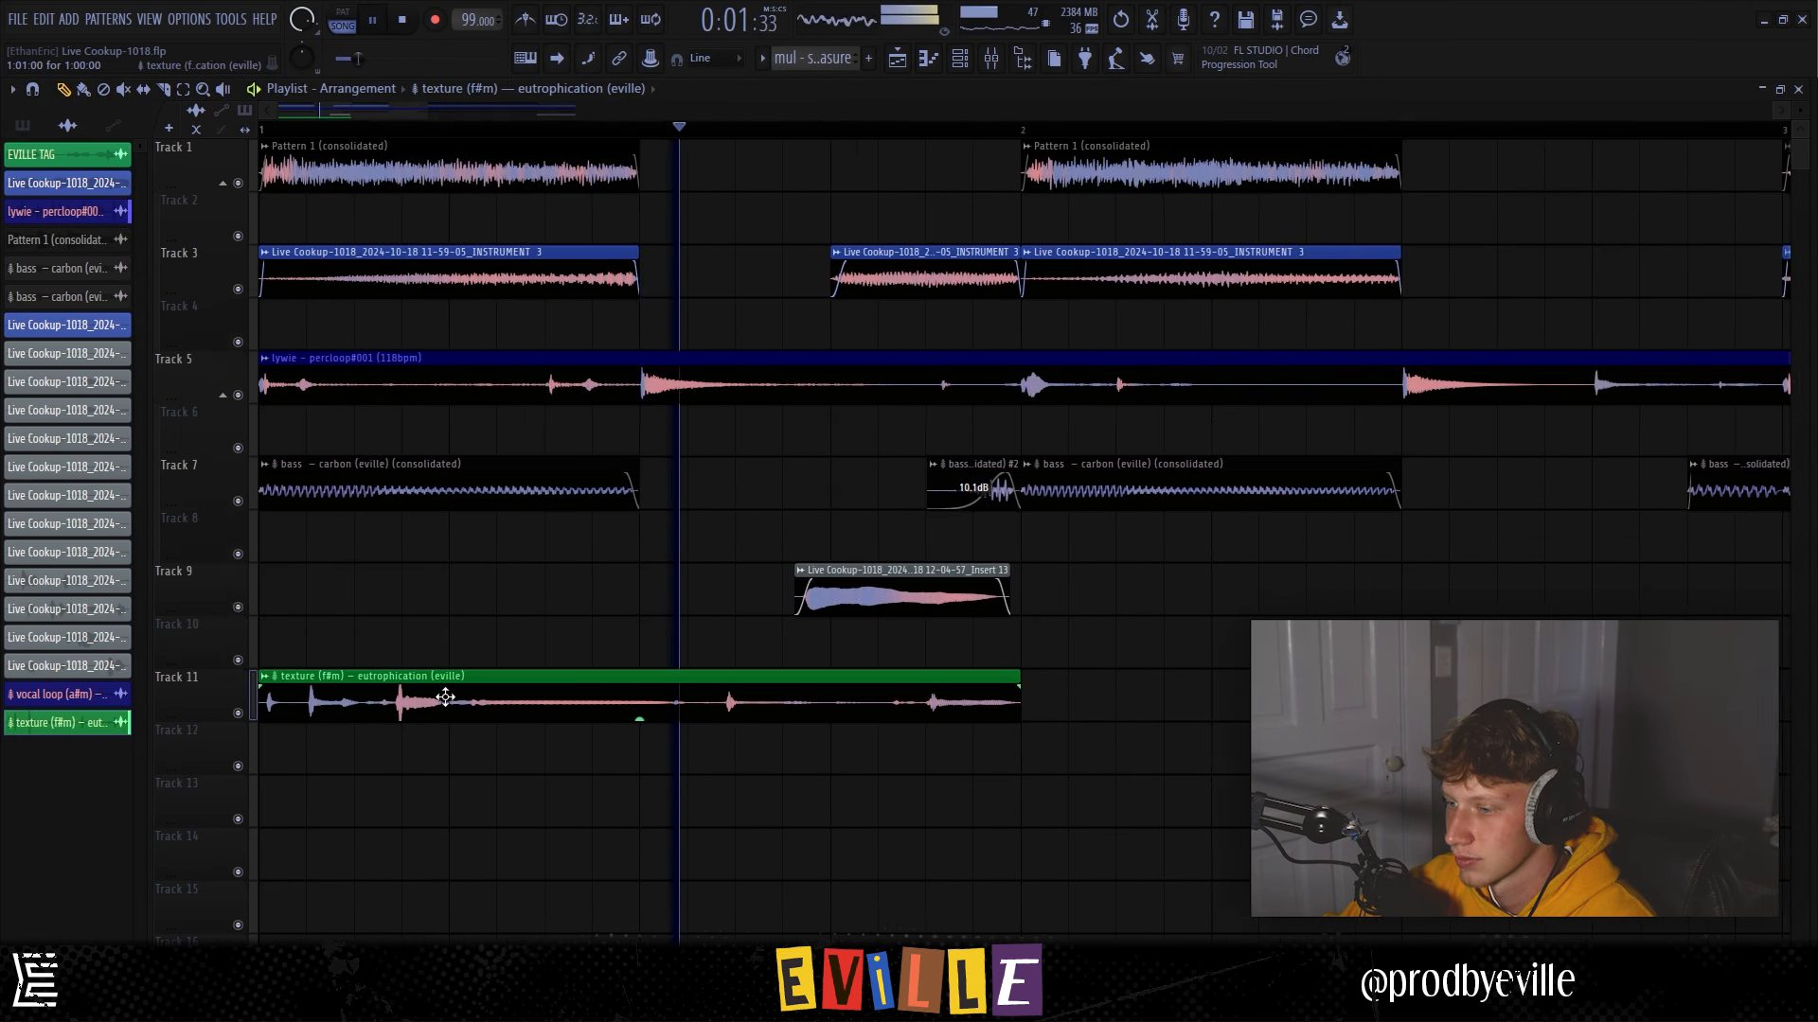
Slice the eutrophication texture on Track 11, keeping only the section on beat 2 of bar 1, and play the result.
{"action": "right_click", "coordinate": [492, 702]}
{"action": "left_click", "coordinate": [504, 703]}
{"action": "key", "text": "space"}
{"action": "key", "text": "space"}
{"action": "left_click_drag", "start_coordinate": [726, 672], "coordinate": [726, 721]}
{"action": "right_click", "coordinate": [703, 699]}
{"action": "key", "text": "space"}
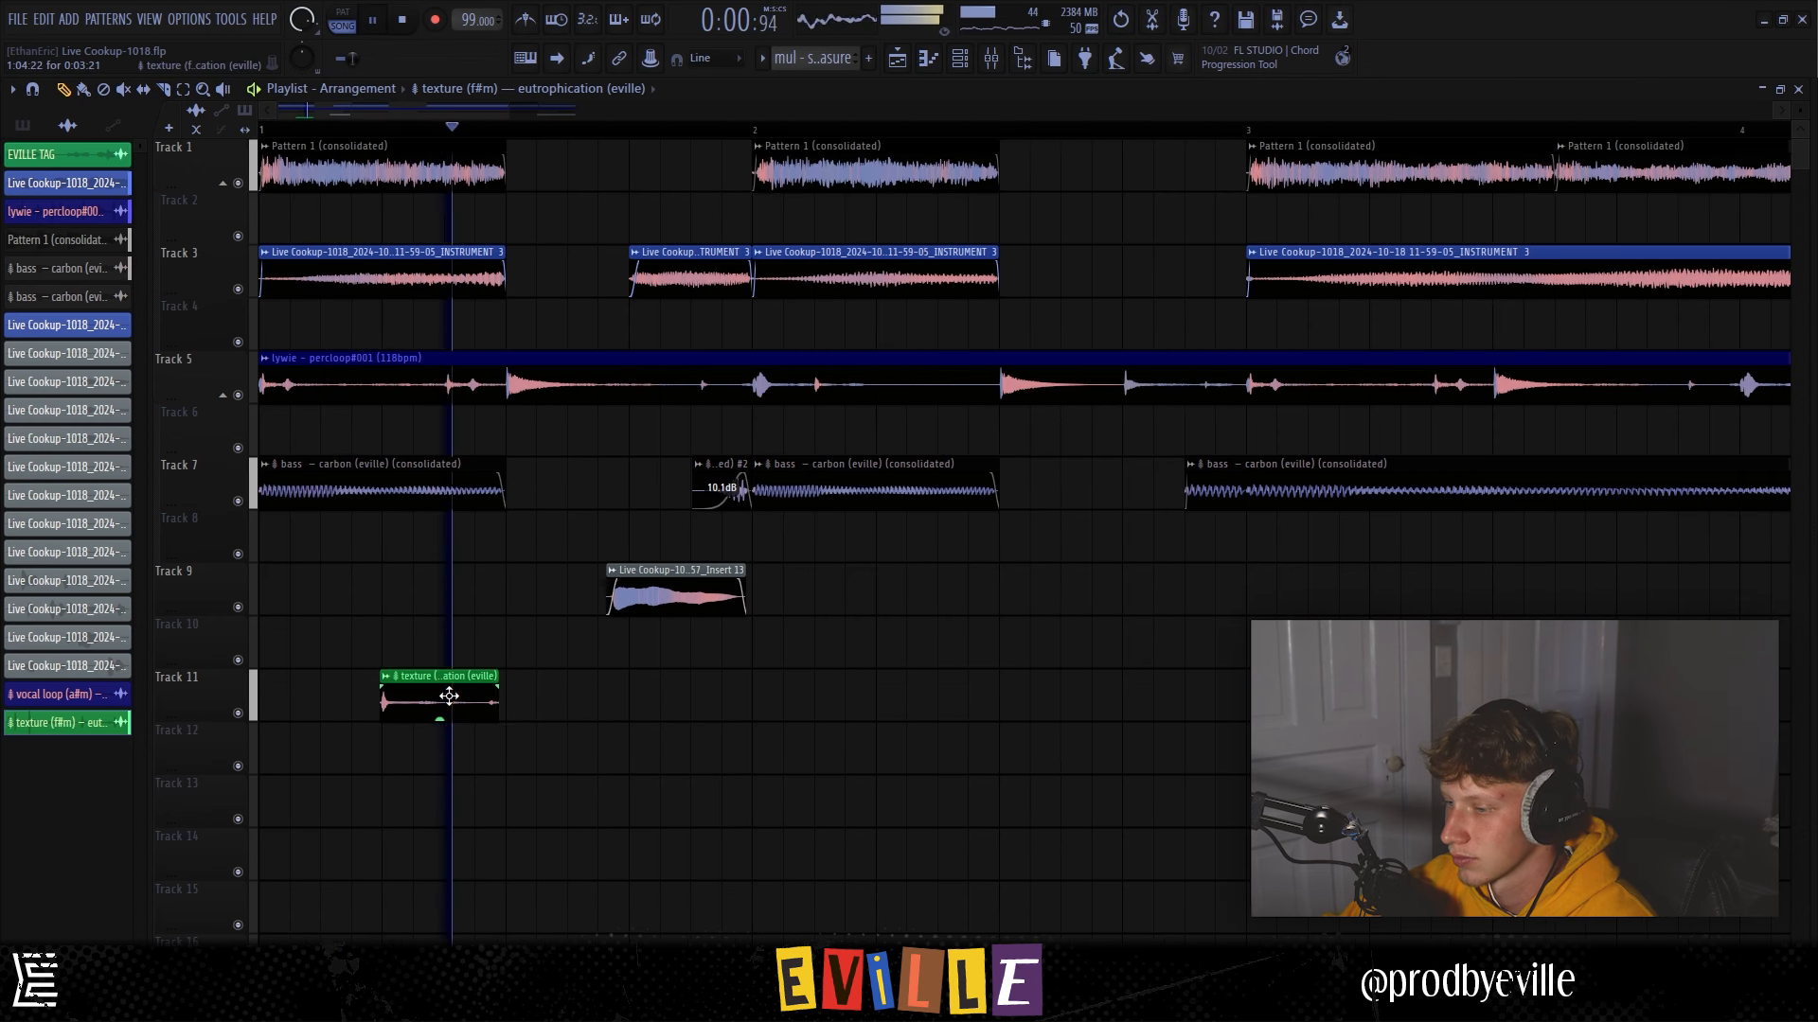
Audition more Ruuts textures and place texture (fm) — natural (eville) on Track 12 at bar 1.
{"action": "key", "text": "alt+F8"}
{"action": "key", "text": "space"}
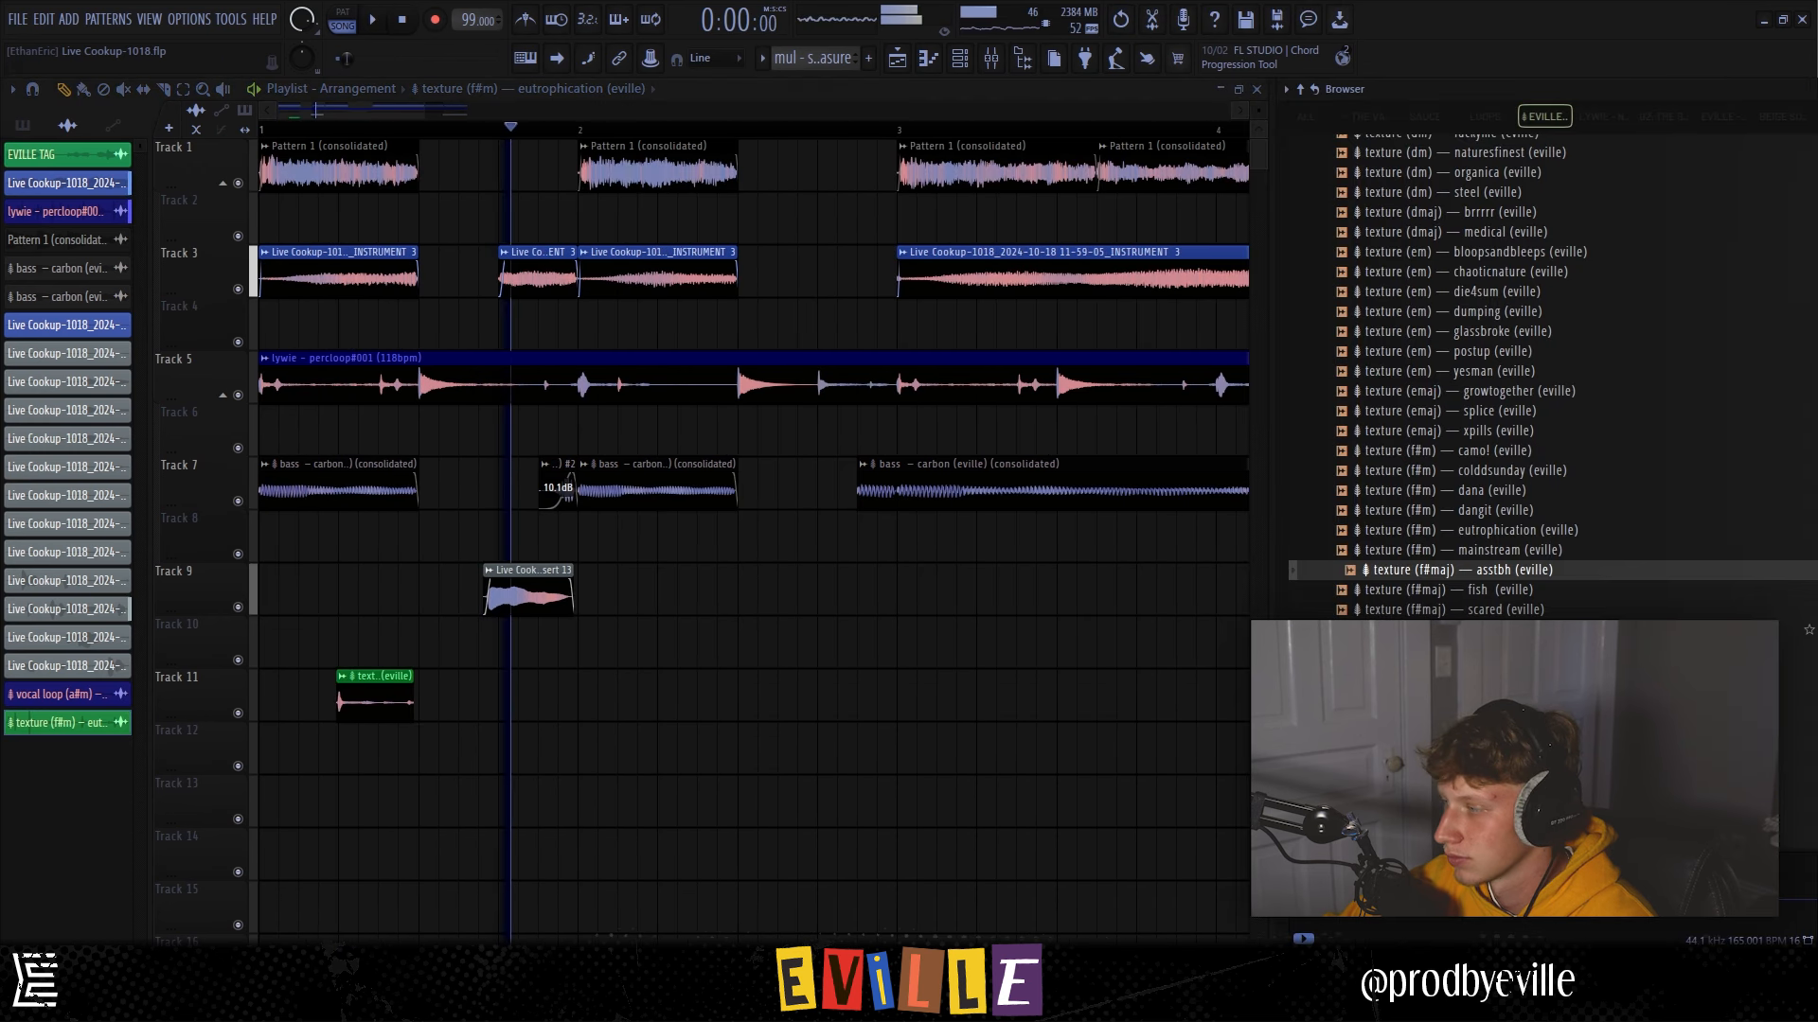
{"action": "left_click", "coordinate": [1525, 611]}
{"action": "left_click", "coordinate": [1525, 729]}
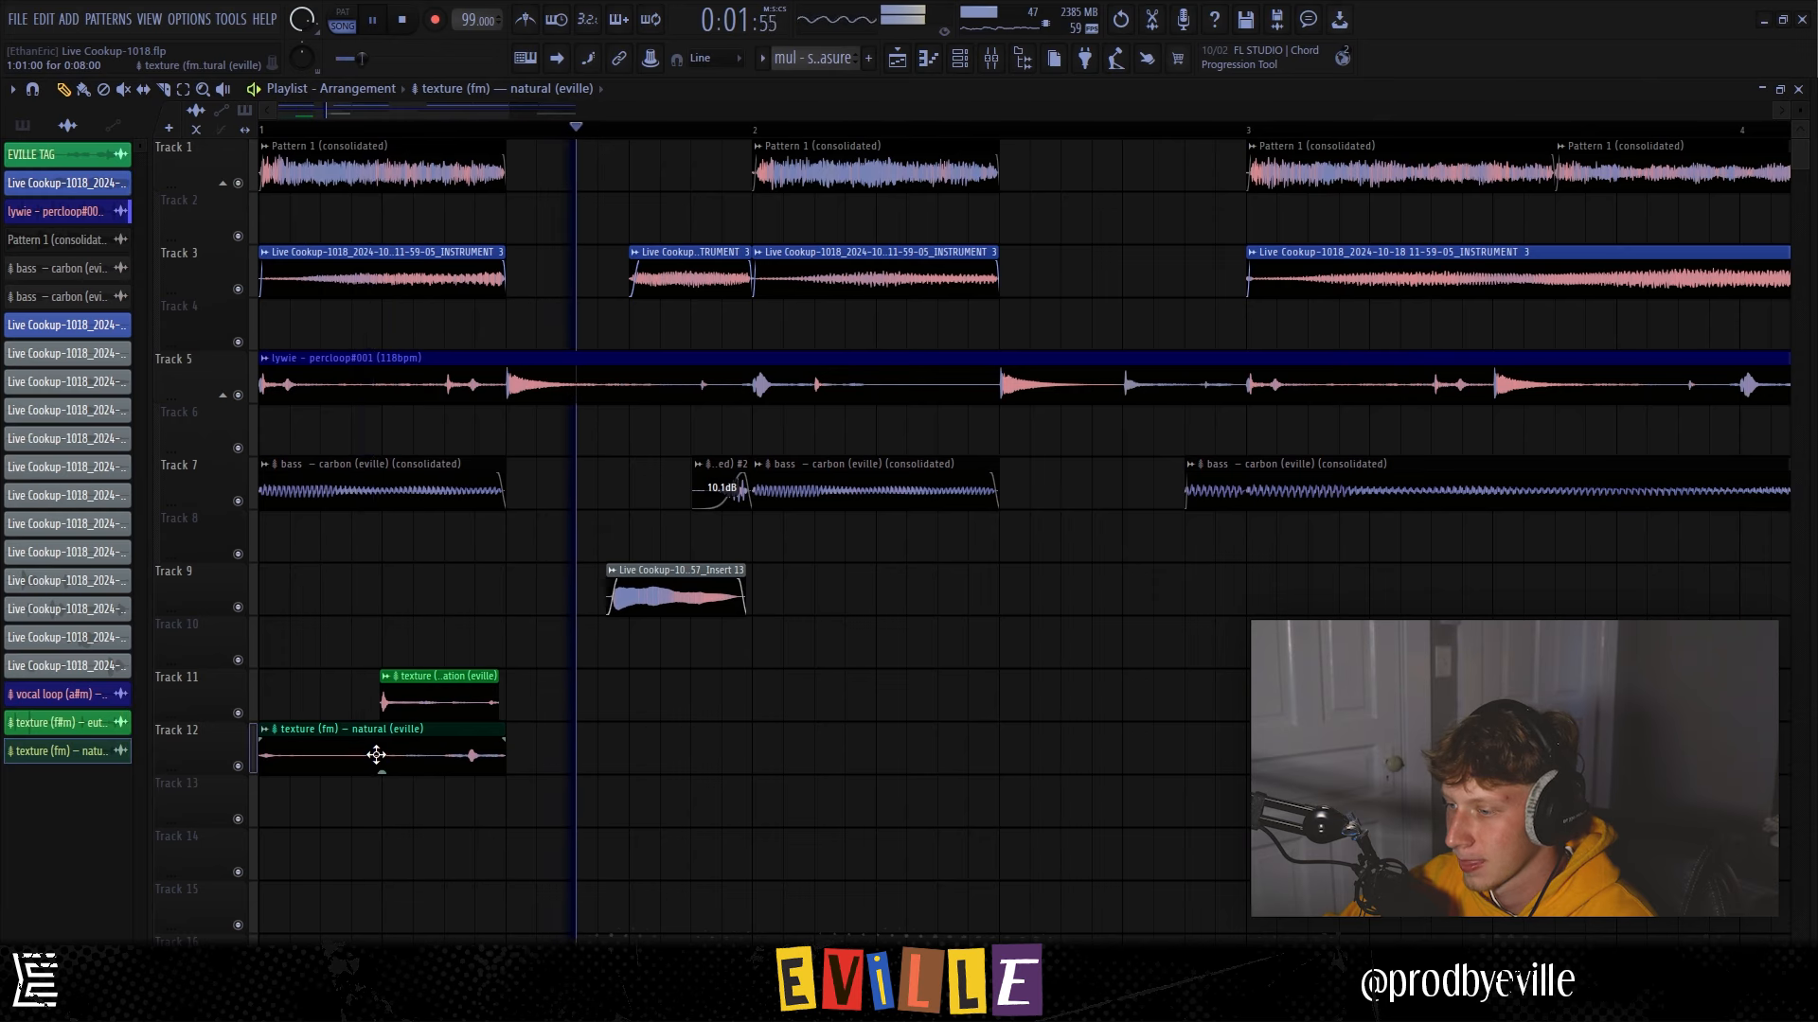
Play the arrangement and trim the natural texture on Track 12 to the short hit just before beat 3 of bar 1.
{"action": "key", "text": "space"}
{"action": "key", "text": "space"}
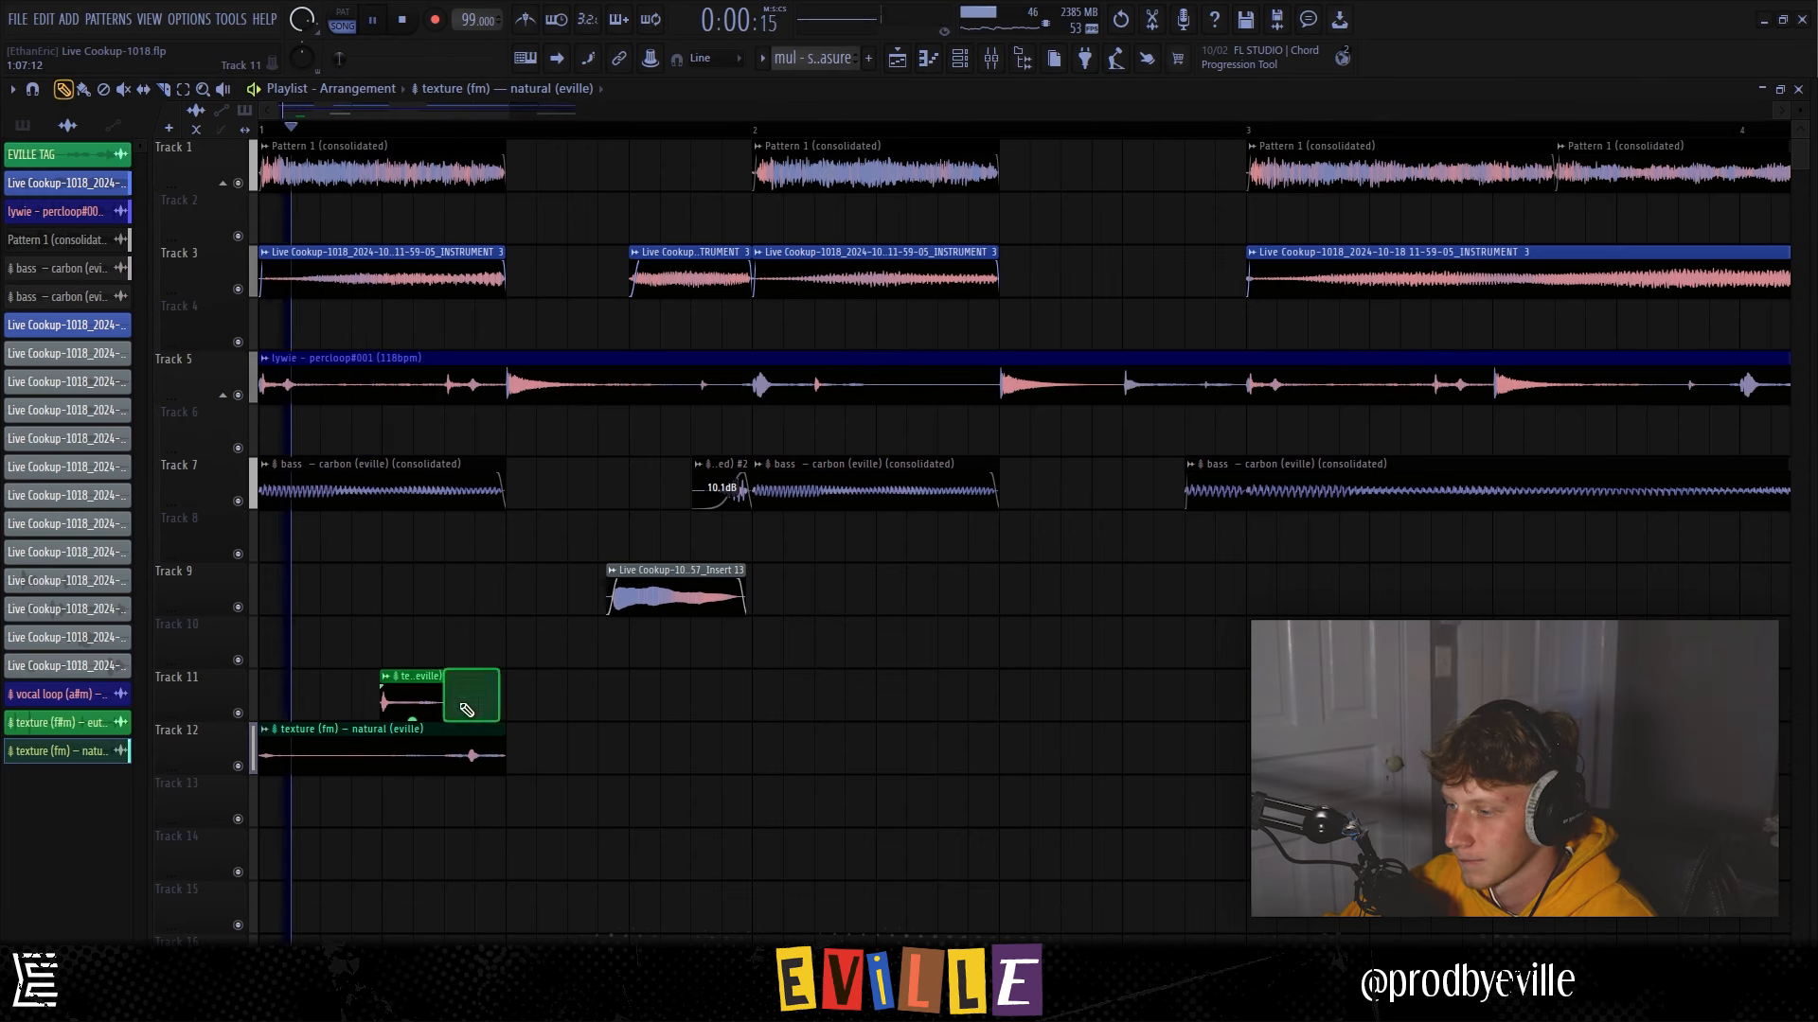
{"action": "scroll", "coordinate": [357, 747], "scroll_direction": "up", "scroll_amount": 3}
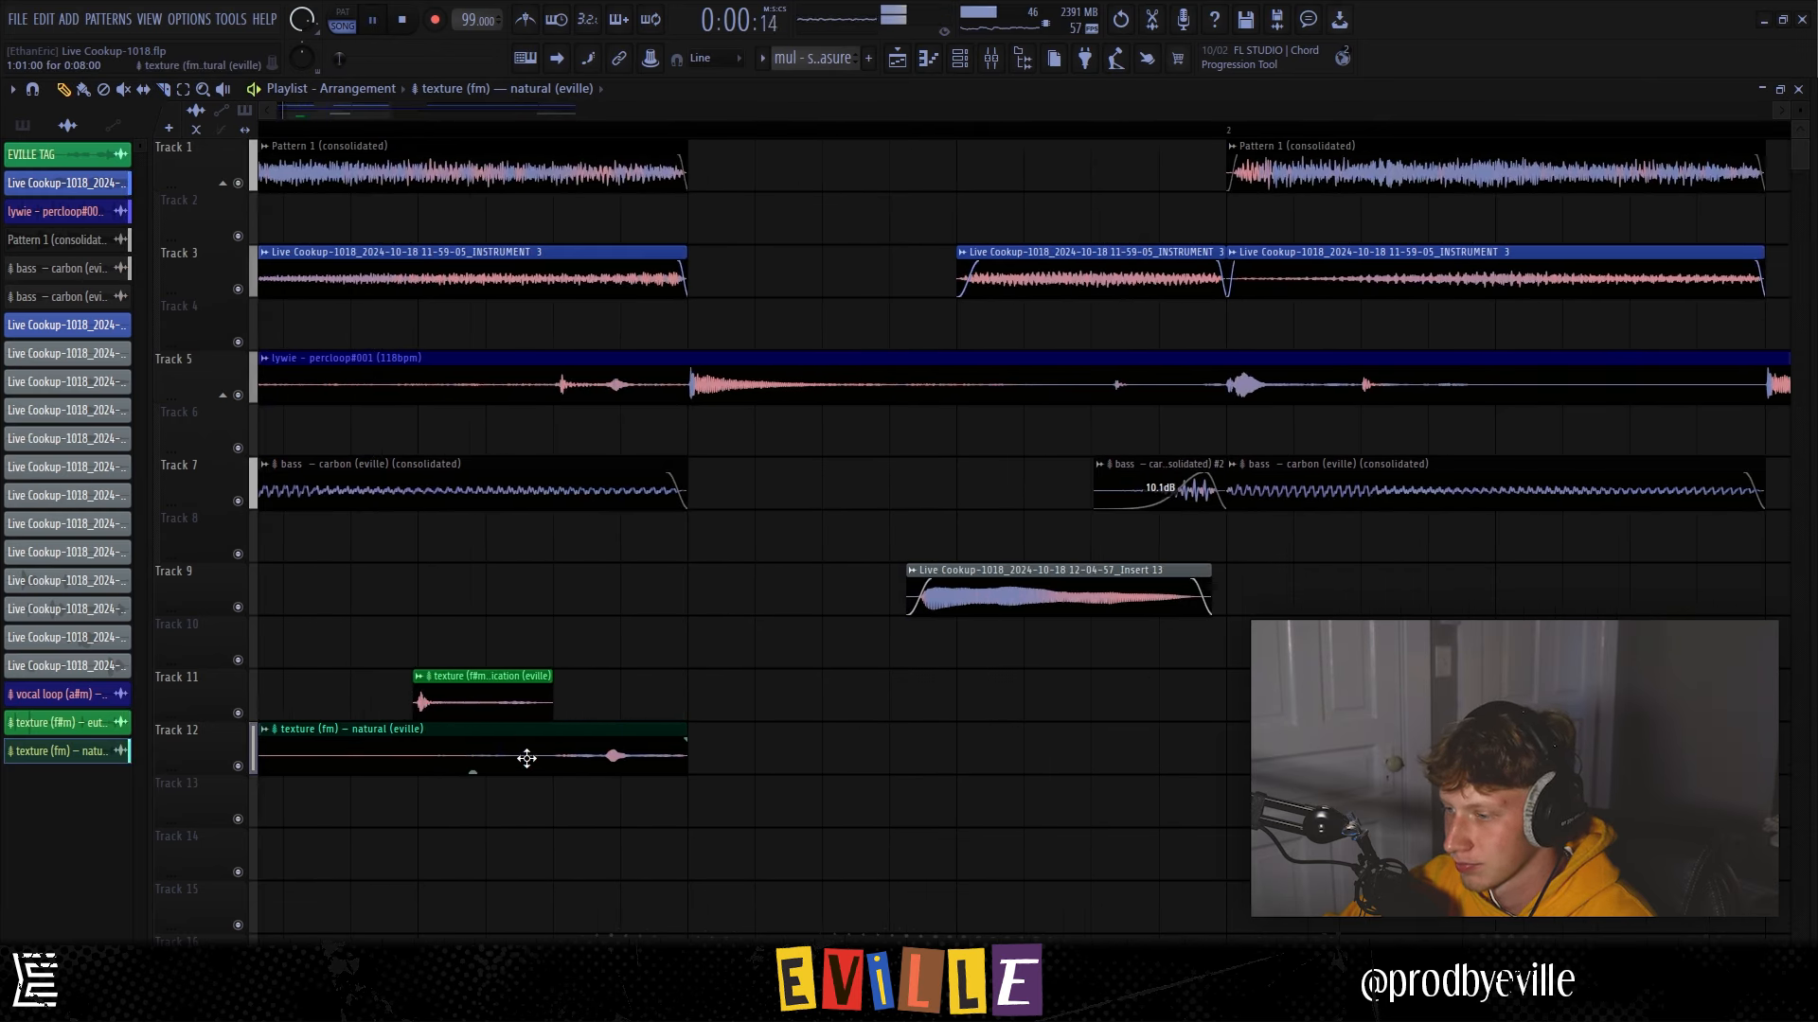
{"action": "right_click", "coordinate": [496, 762]}
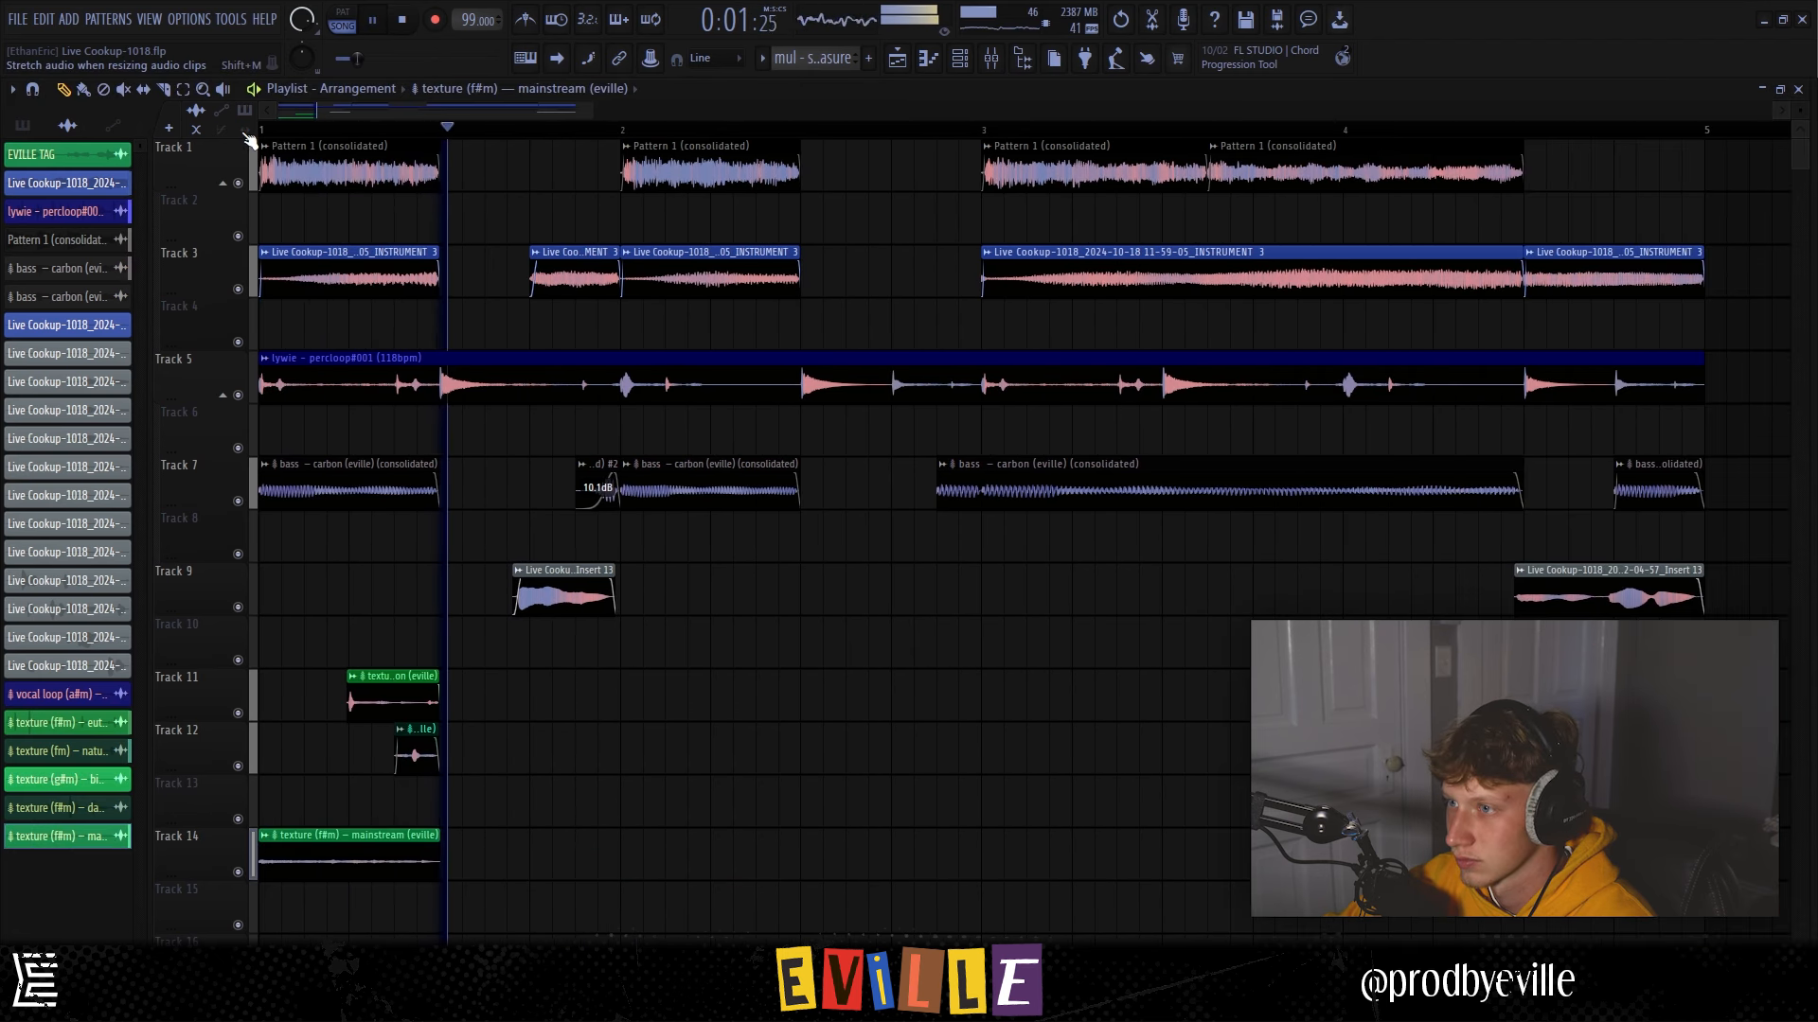
Stretch the mainstream texture on Track 14 to one full bar and try a copy of it at bar 3.
{"action": "key", "text": "space"}
{"action": "key", "text": "space"}
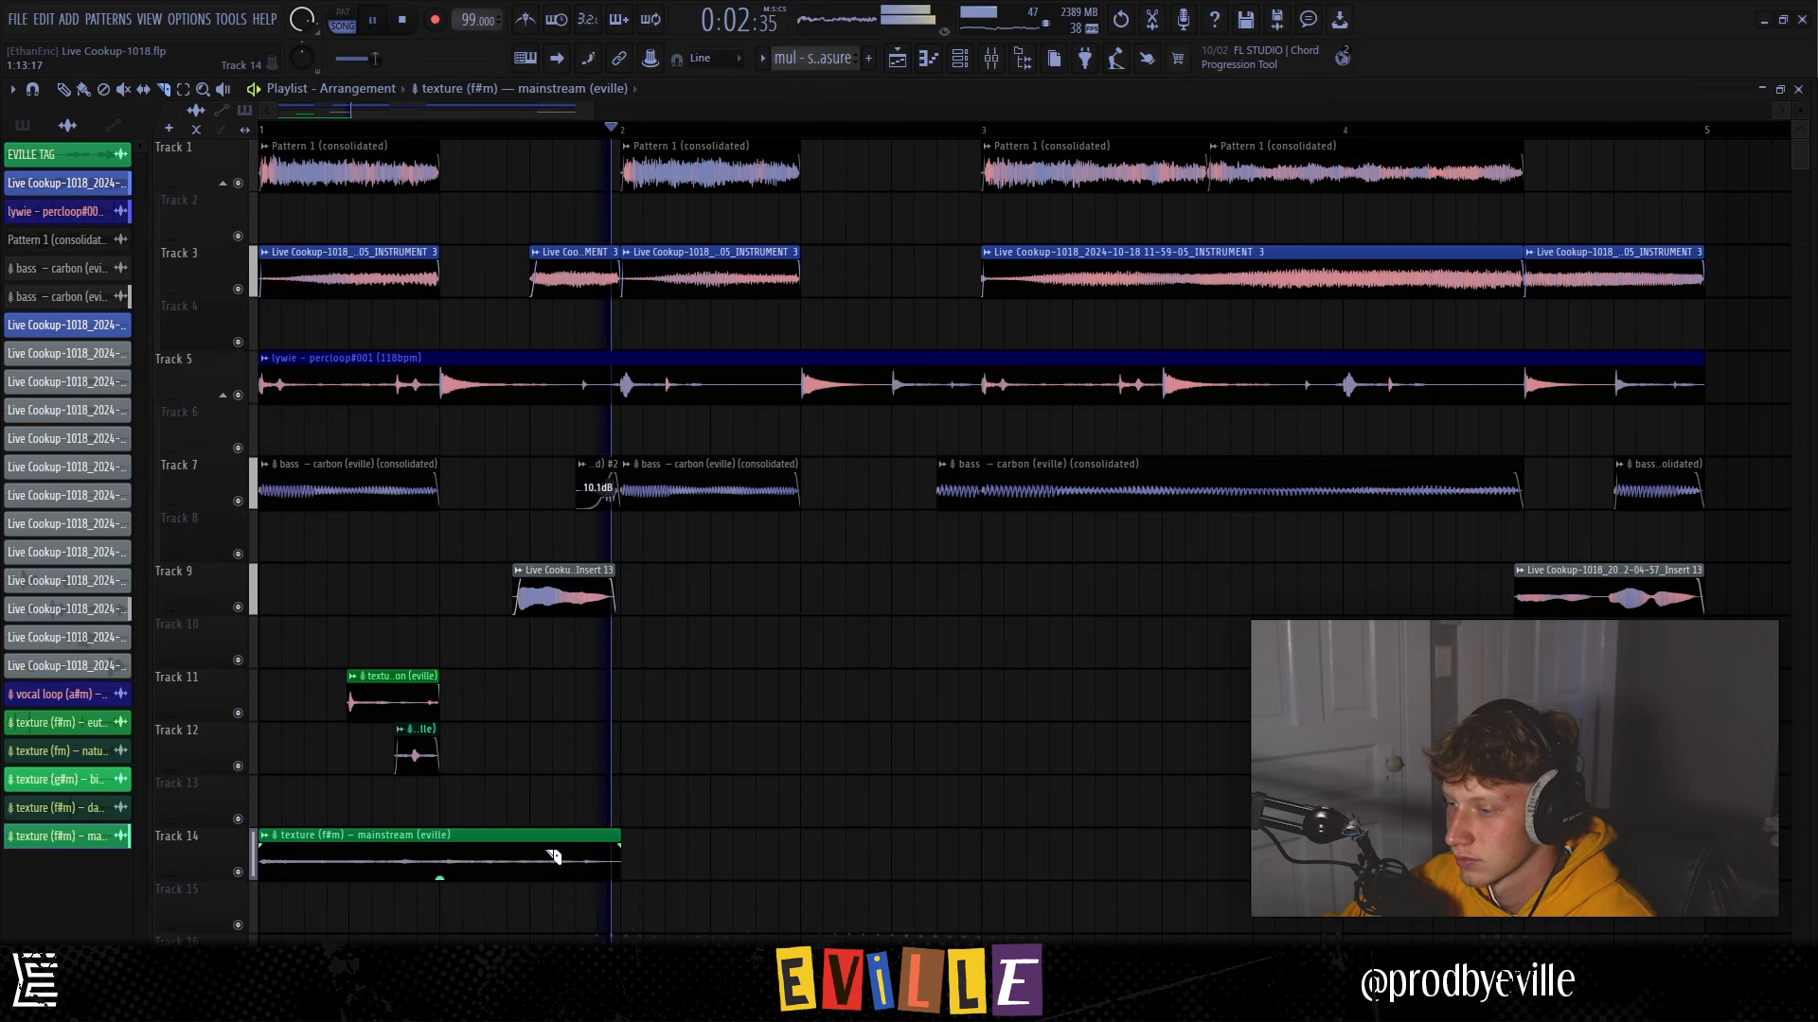
{"action": "left_click_drag", "start_coordinate": [460, 860], "coordinate": [1201, 873]}
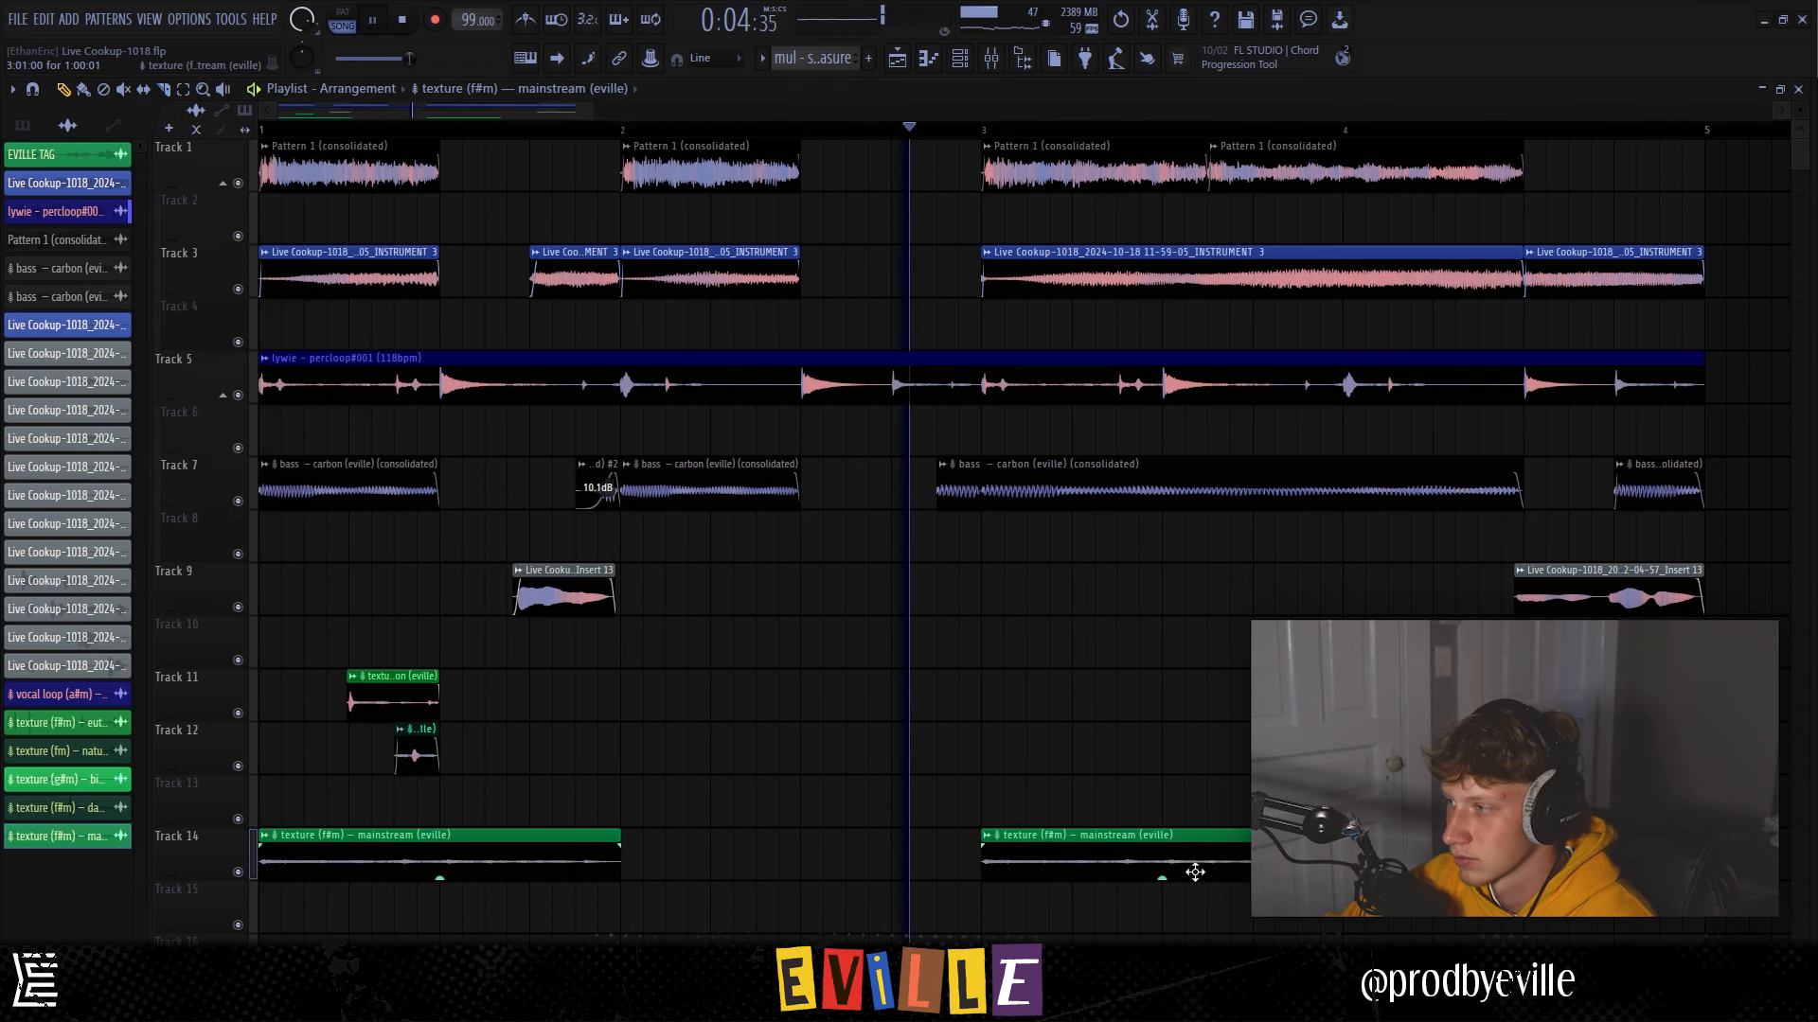
{"action": "scroll", "coordinate": [1197, 863], "scroll_direction": "down", "scroll_amount": 3, "text": "ctrl"}
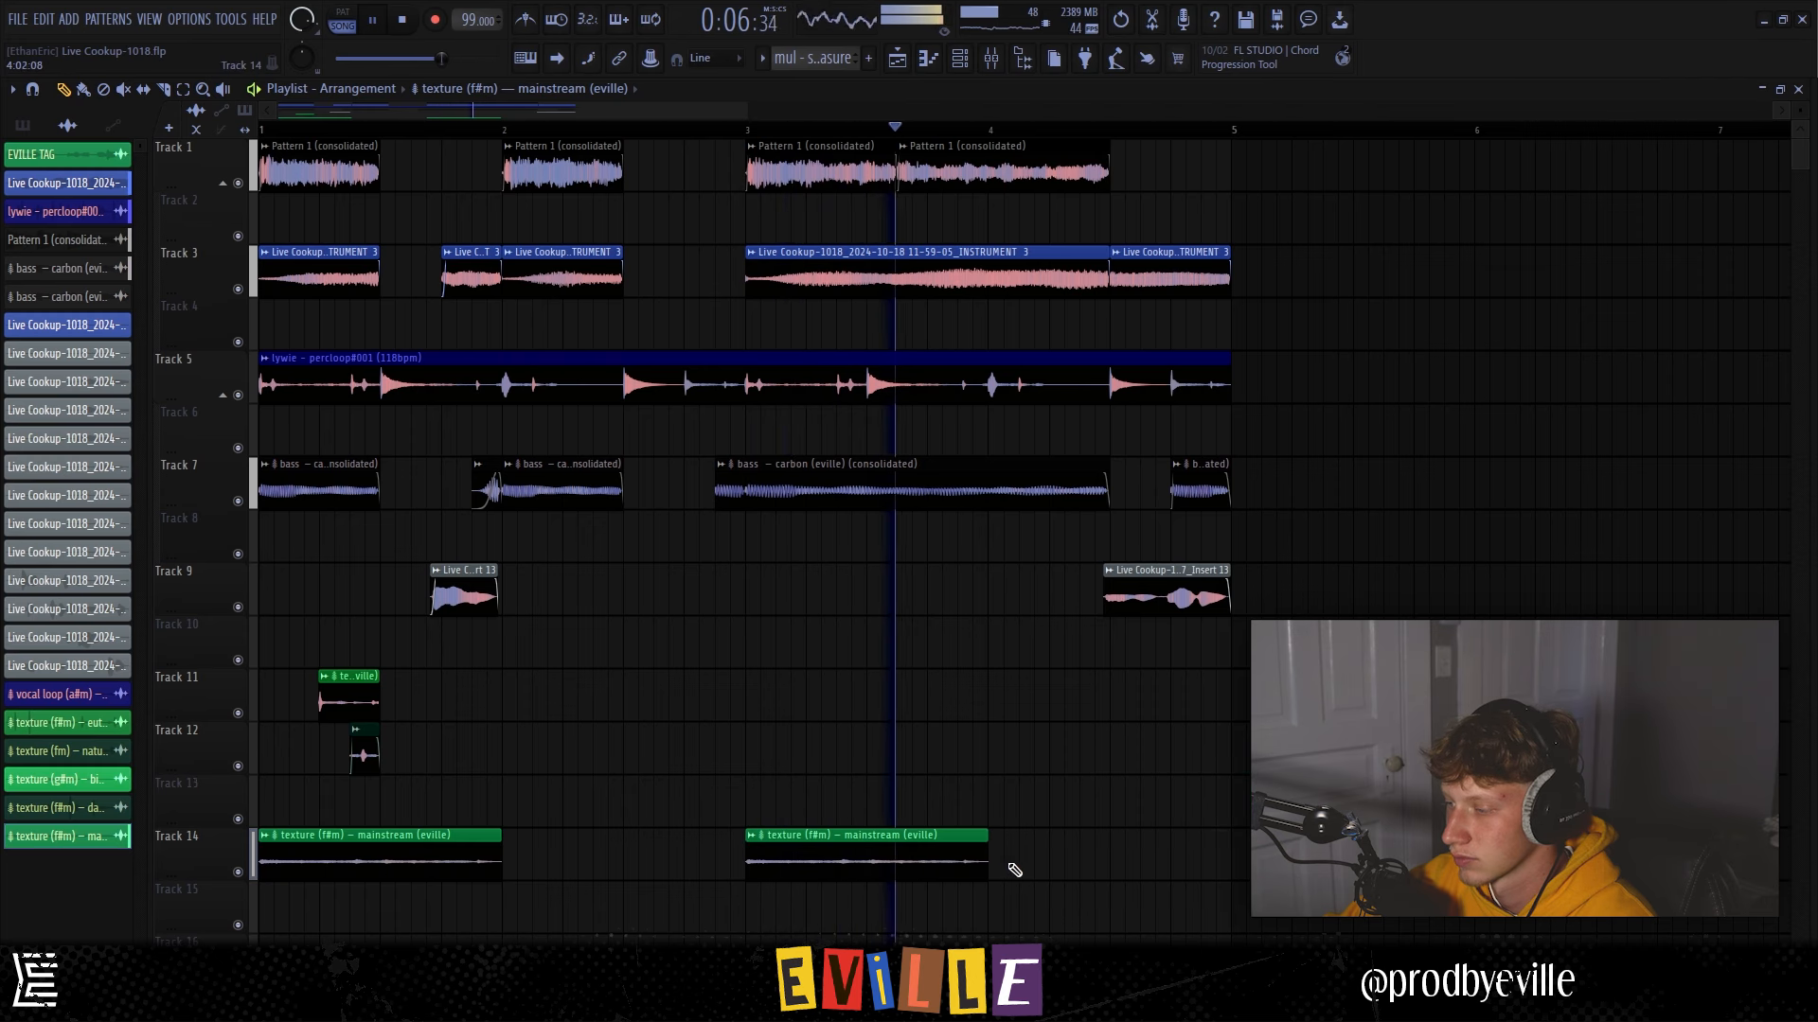
{"action": "right_click", "coordinate": [928, 861]}
Slice the mainstream texture on Track 14 at the middle of bar 1 and delete its second half.
{"action": "key", "text": "space"}
{"action": "key", "text": "space"}
{"action": "scroll", "coordinate": [440, 860], "scroll_direction": "up", "scroll_amount": 3, "text": "ctrl"}
{"action": "key", "text": "c"}
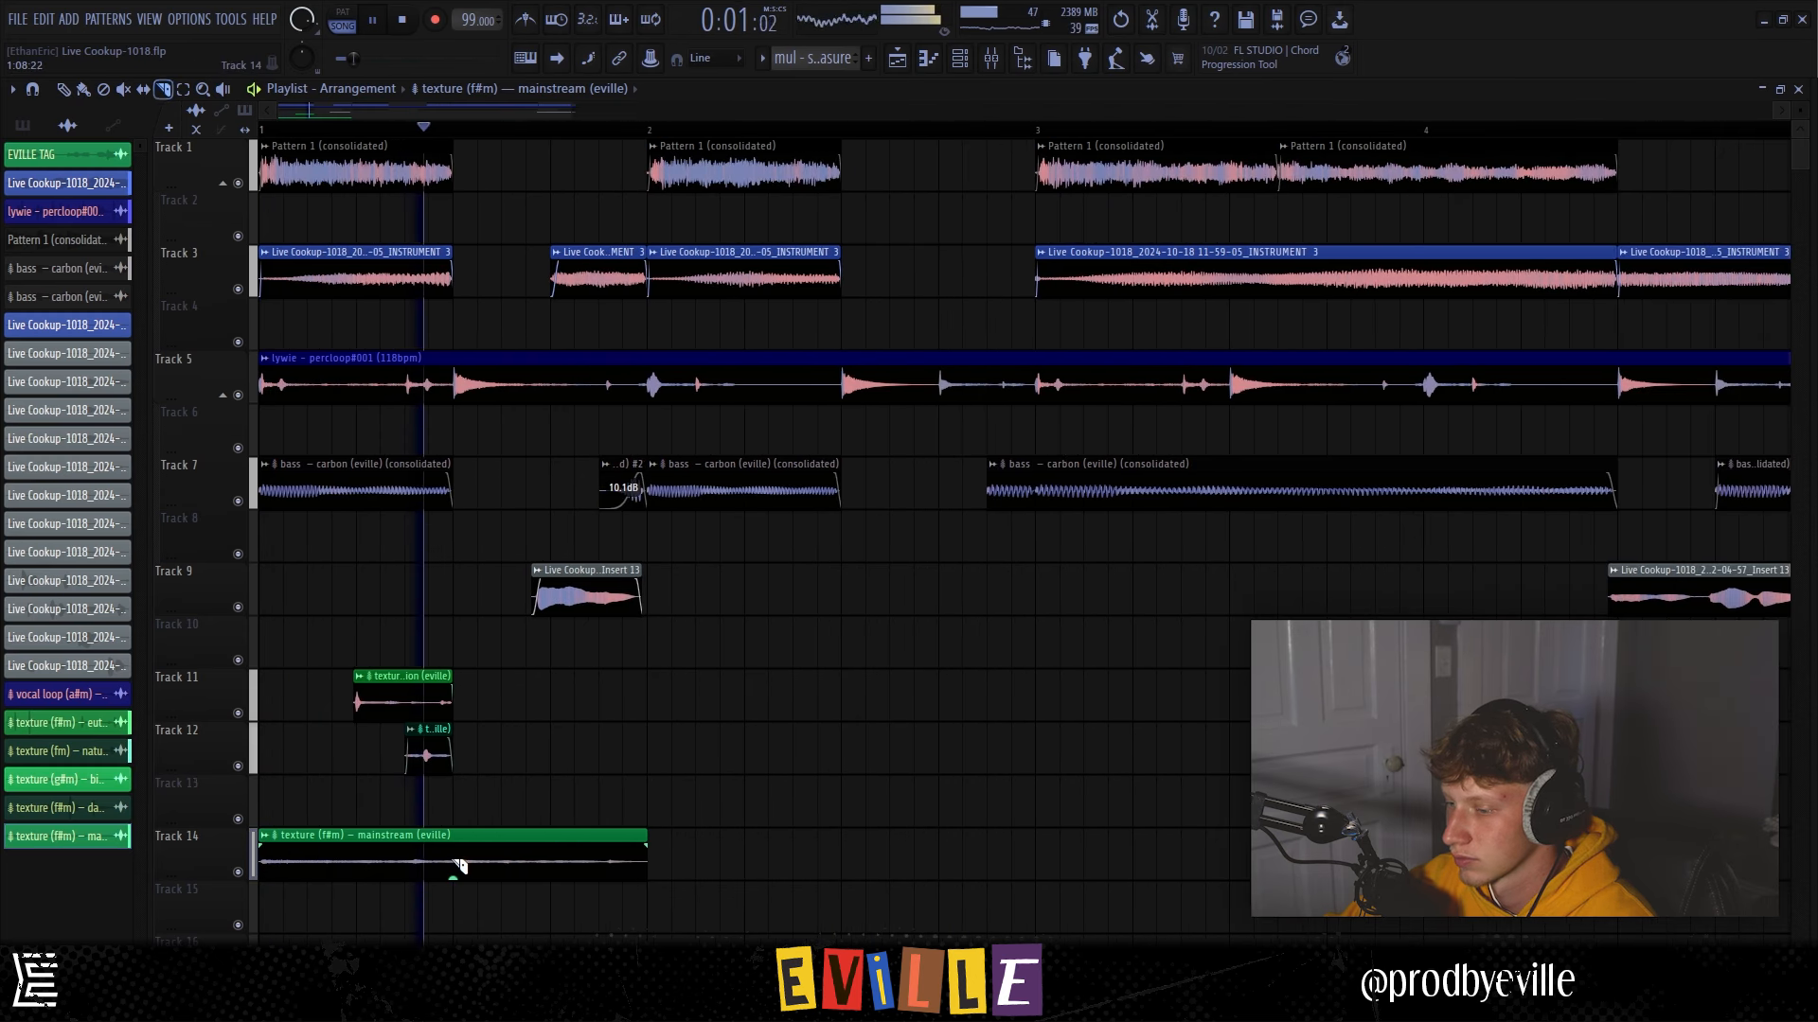
{"action": "left_click", "coordinate": [458, 867]}
{"action": "key", "text": "space"}
{"action": "key", "text": "space"}
{"action": "key", "text": "p"}
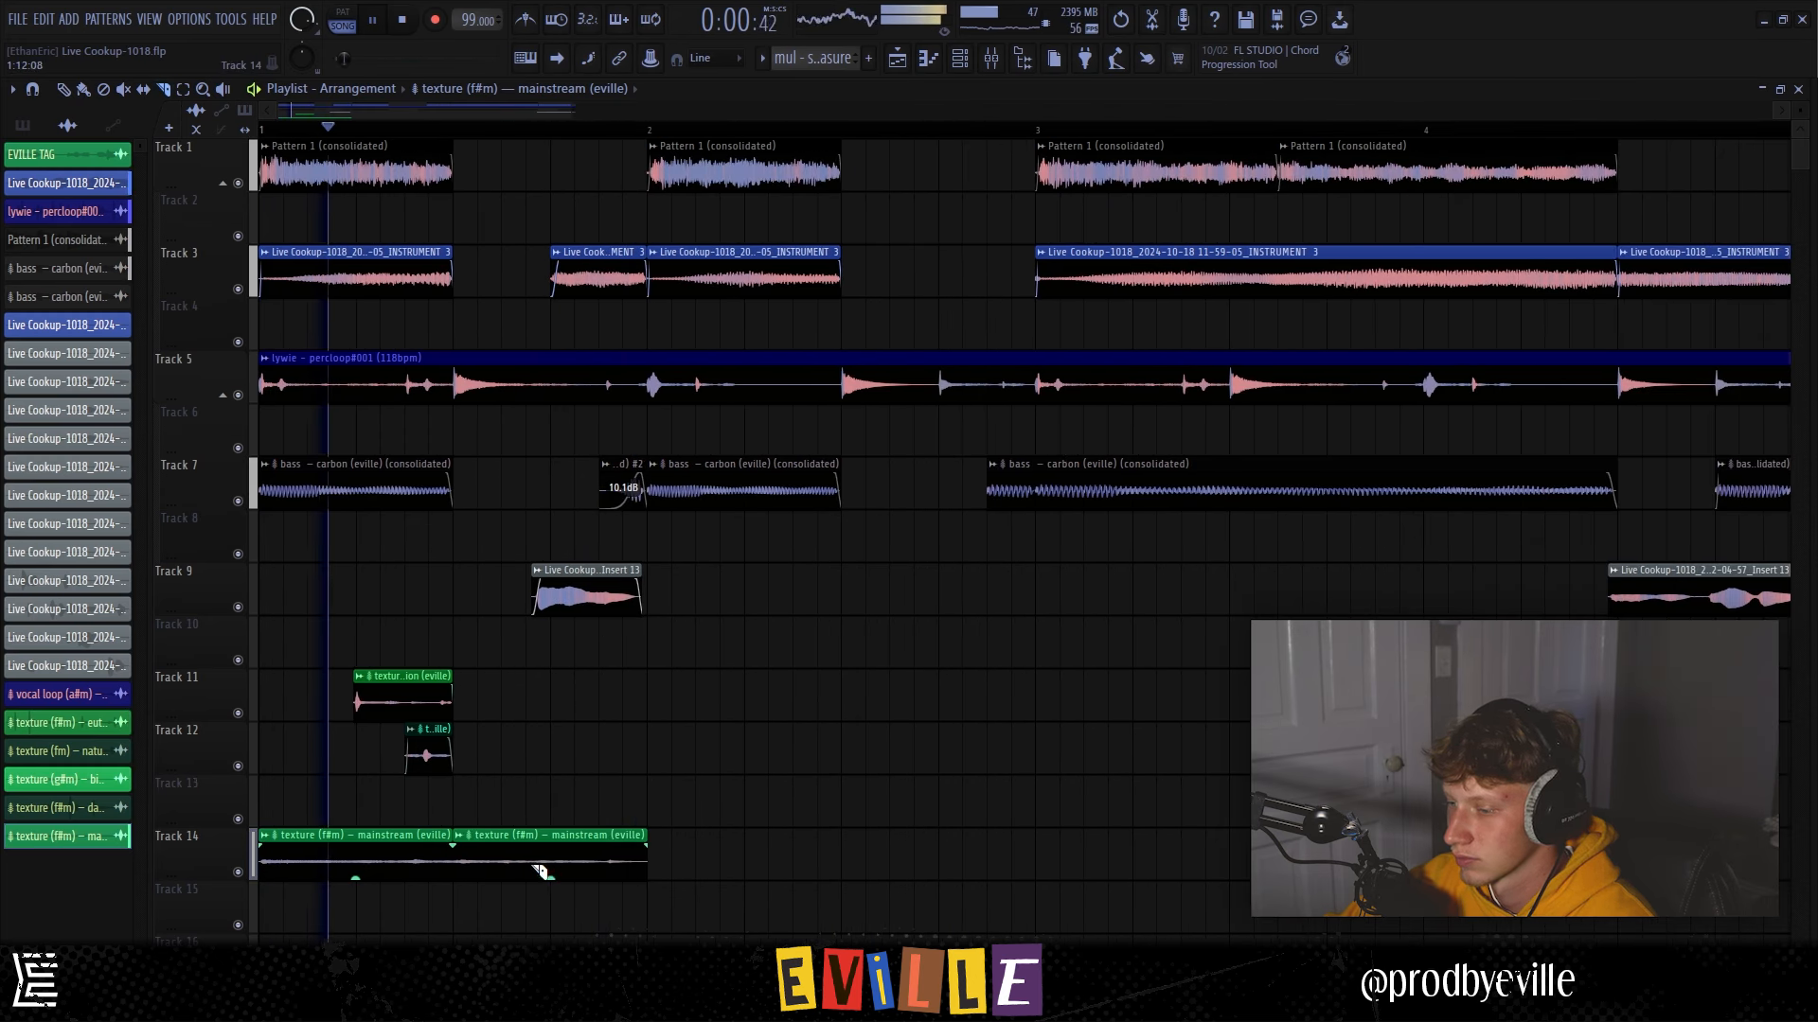
{"action": "left_click_drag", "start_coordinate": [524, 864], "coordinate": [621, 865]}
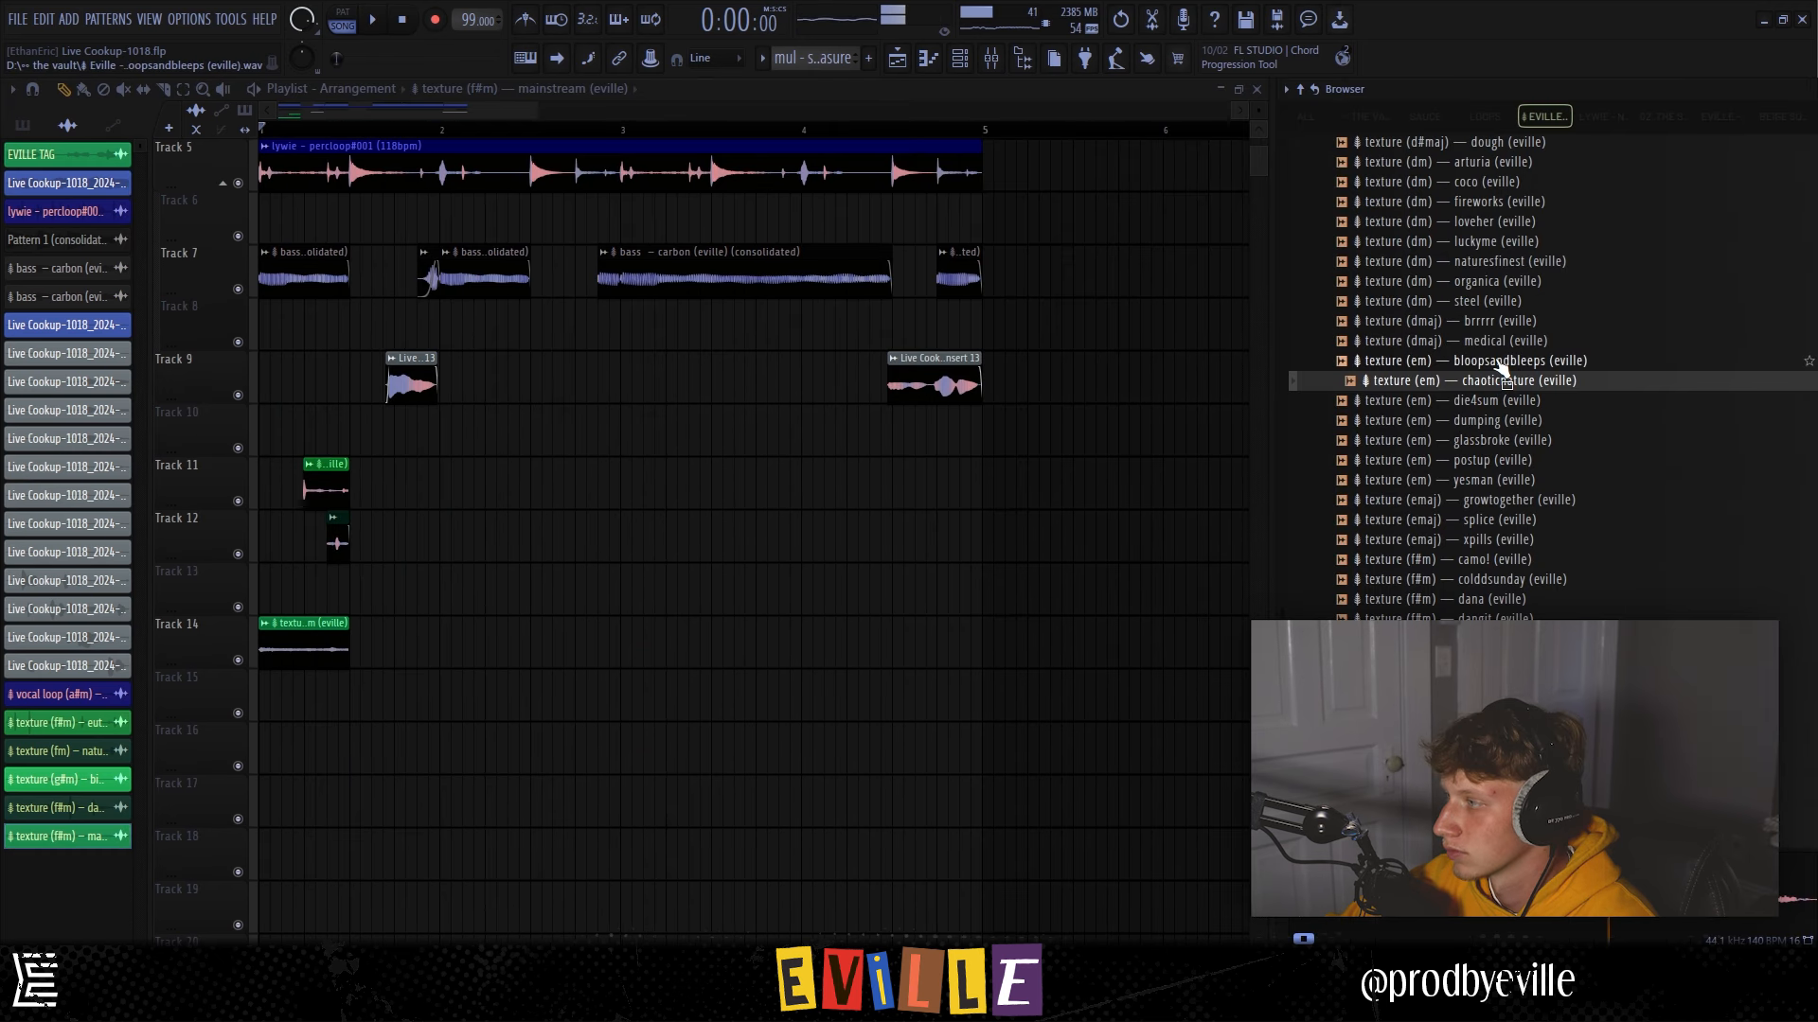
Copy the Track 11, 12 and 14 textures to bar 3 and add texture (a#m) — goldie (eville) on Track 15 at bar 2.
{"action": "left_click", "coordinate": [1477, 409]}
{"action": "left_click_drag", "start_coordinate": [1477, 409], "coordinate": [624, 693]}
{"action": "key", "text": "space"}
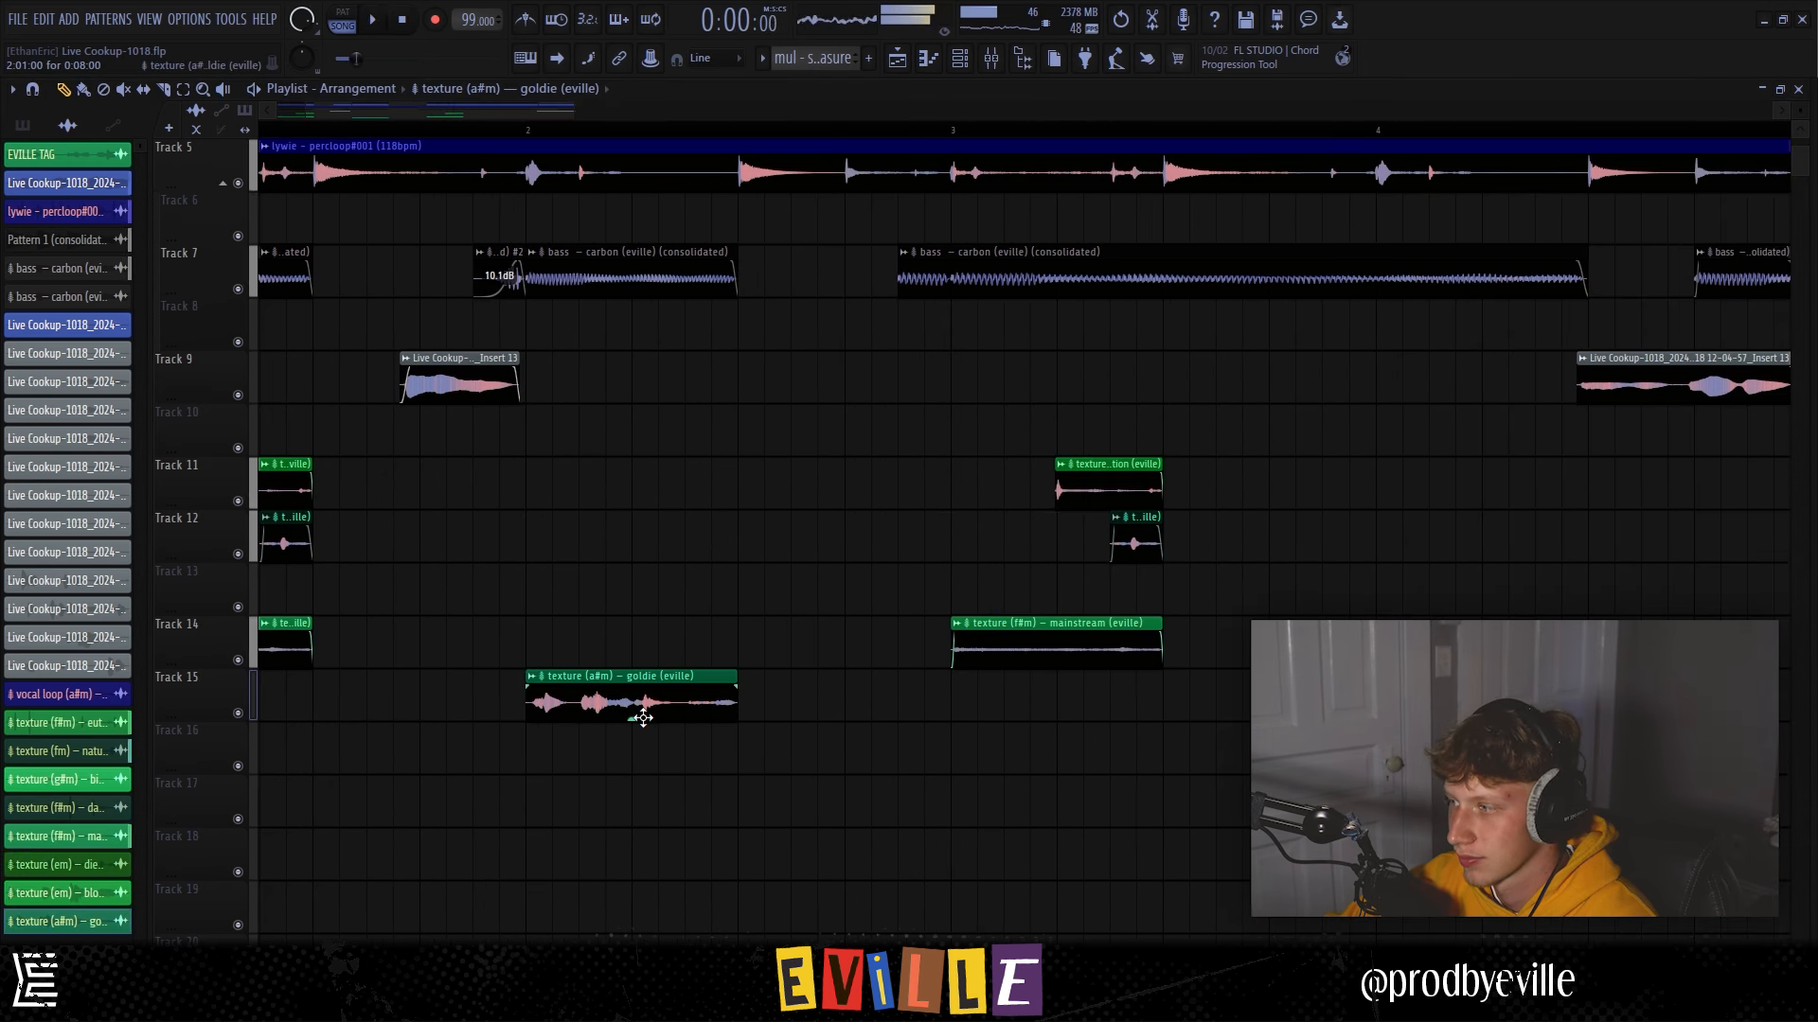
{"action": "key", "text": "space"}
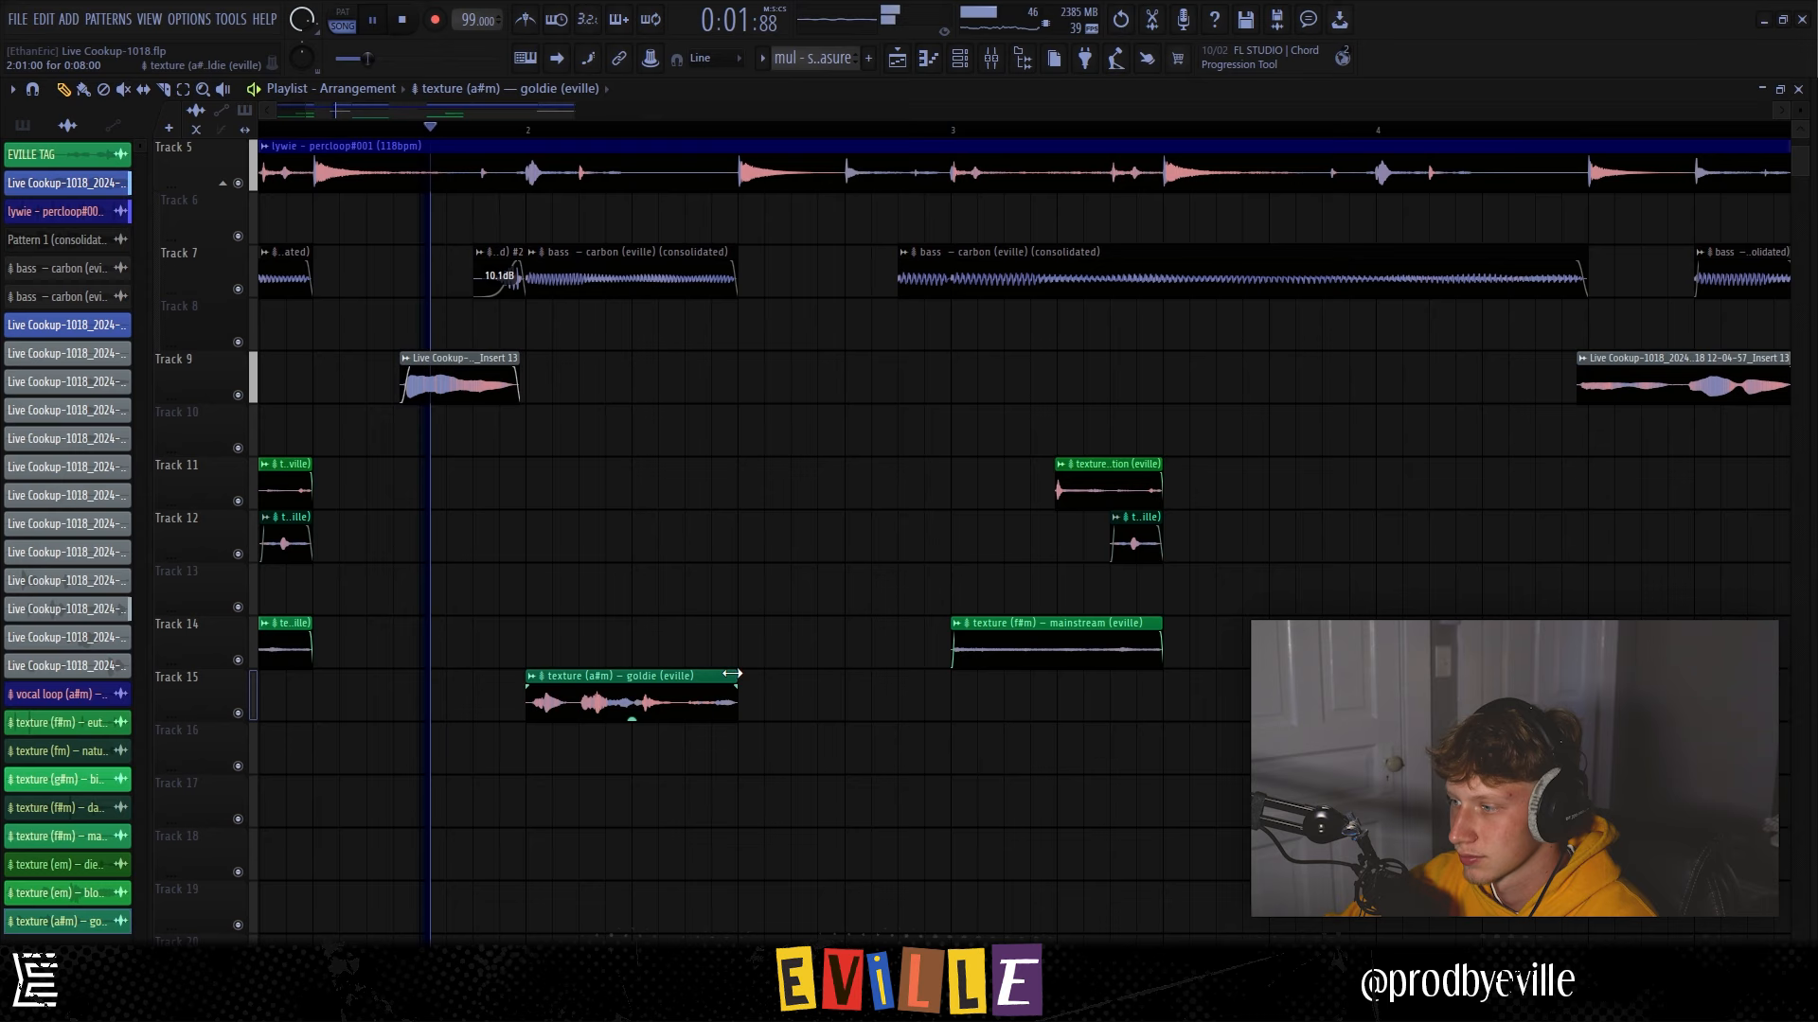
Try to shorten the goldie texture on Track 15 to about half its length.
{"action": "left_click_drag", "start_coordinate": [736, 697], "coordinate": [628, 692]}
{"action": "key", "text": "space"}
{"action": "key", "text": "ctrl+z"}
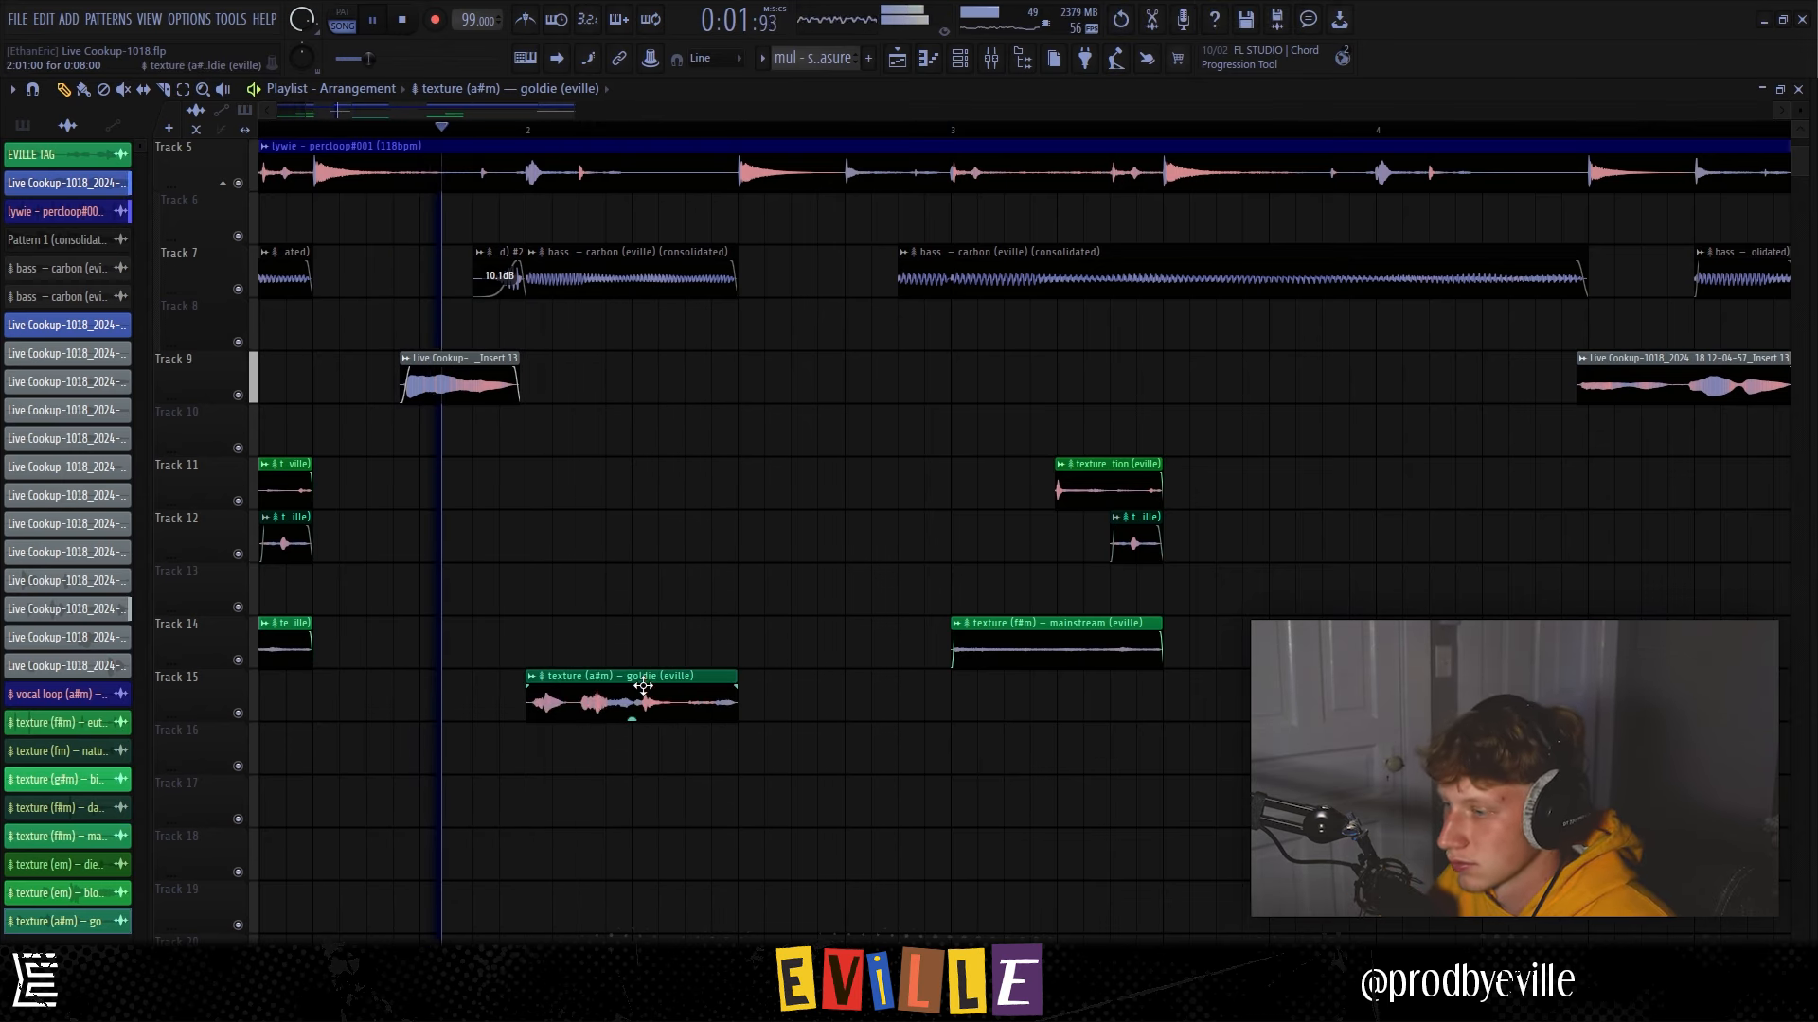
Add tascam noise — tascam (eville) from the Atmosphere folder to Track 16 and move it to start at bar 1.
{"action": "scroll", "coordinate": [634, 663], "scroll_direction": "down", "scroll_amount": 3}
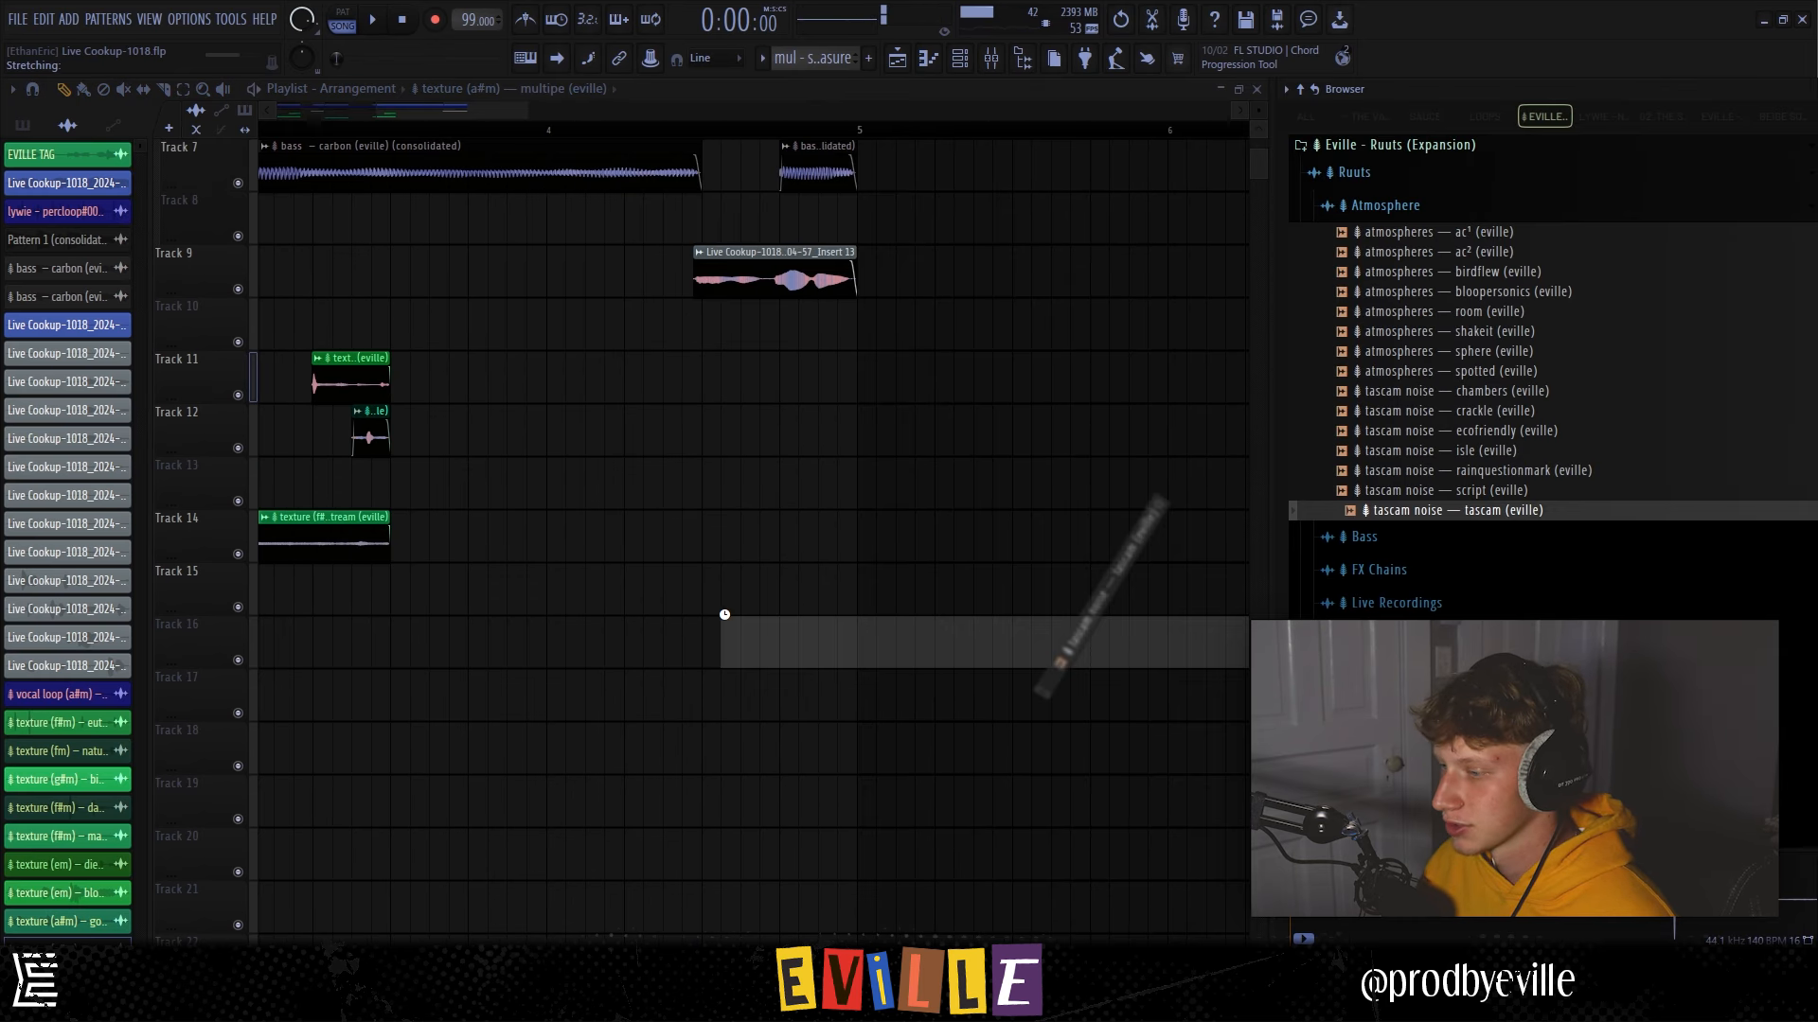
{"action": "scroll", "coordinate": [649, 623], "scroll_direction": "down", "scroll_amount": 5}
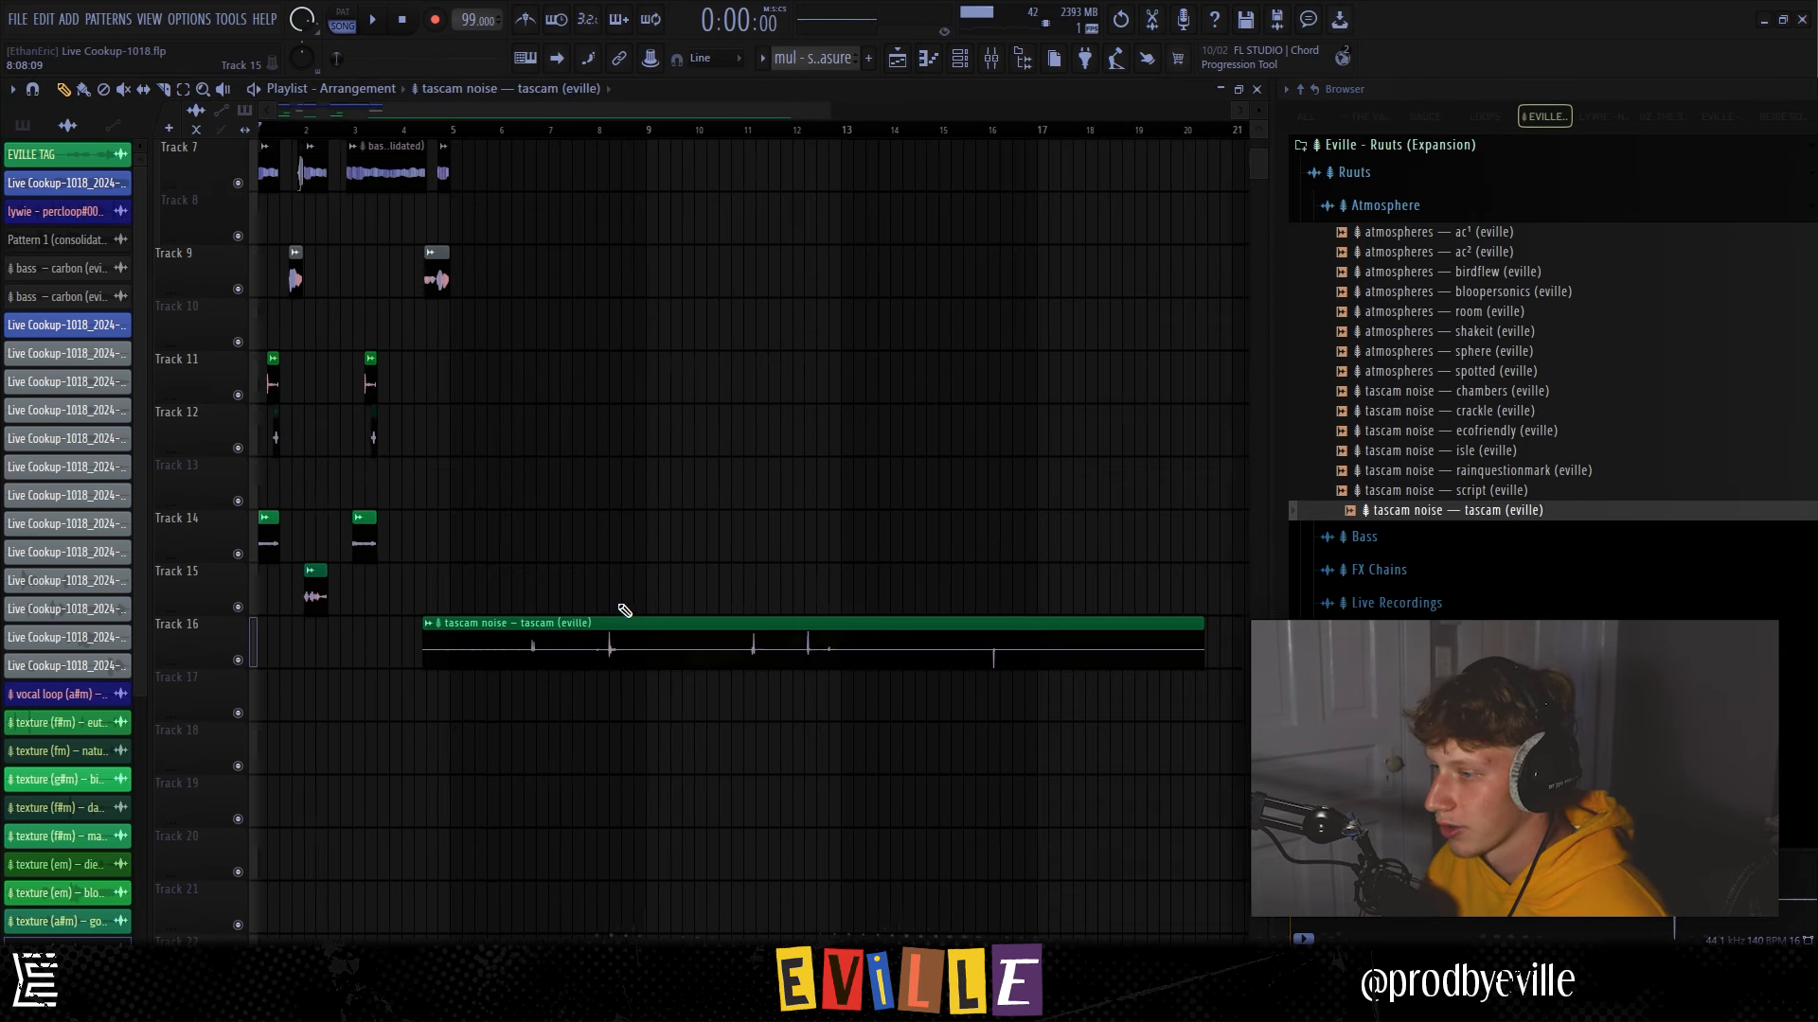
{"action": "key", "text": "alt+F8"}
{"action": "left_click_drag", "start_coordinate": [565, 629], "coordinate": [413, 634]}
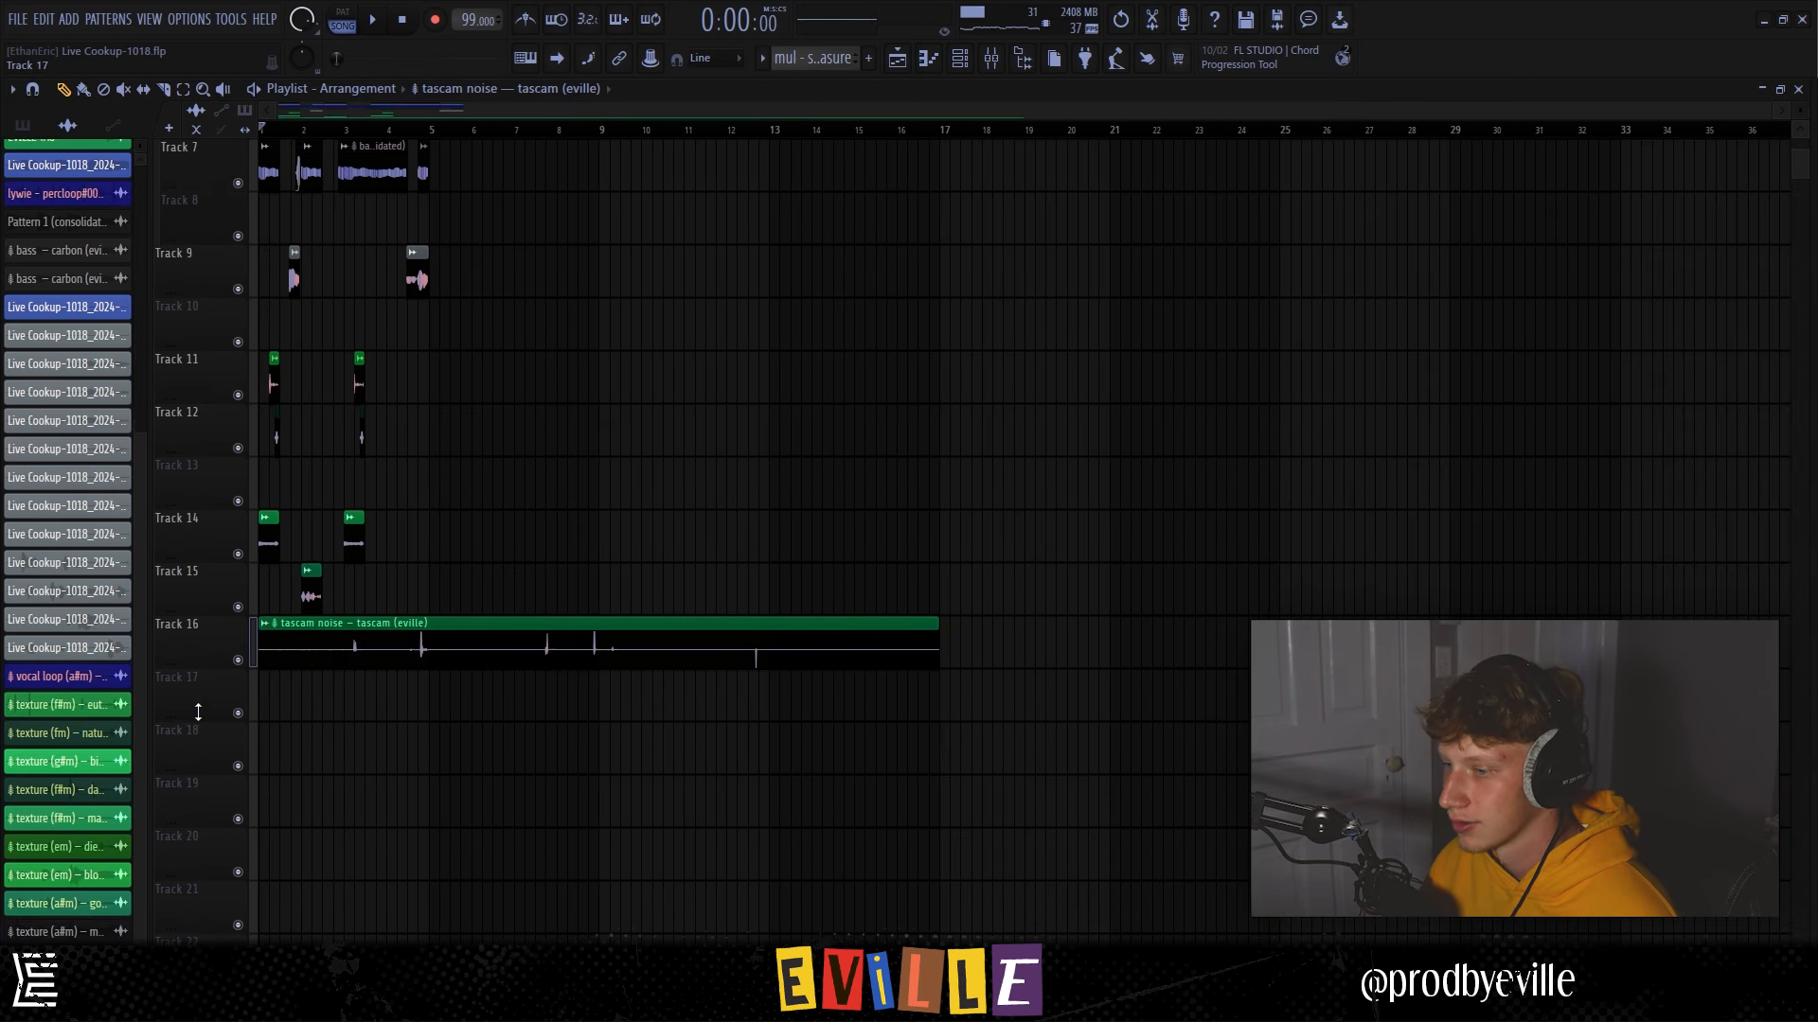
Cut the tascam noise on Track 16 to two bars and duplicate it three times to fill up to bar 9.
{"action": "key", "text": "p"}
{"action": "right_click", "coordinate": [521, 657]}
{"action": "left_click", "coordinate": [377, 654], "text": "ctrl"}
{"action": "key", "text": "ctrl+b"}
{"action": "key", "text": "ctrl+b"}
{"action": "scroll", "coordinate": [637, 650], "scroll_direction": "down", "scroll_amount": 2}
{"action": "key", "text": "ctrl+b"}
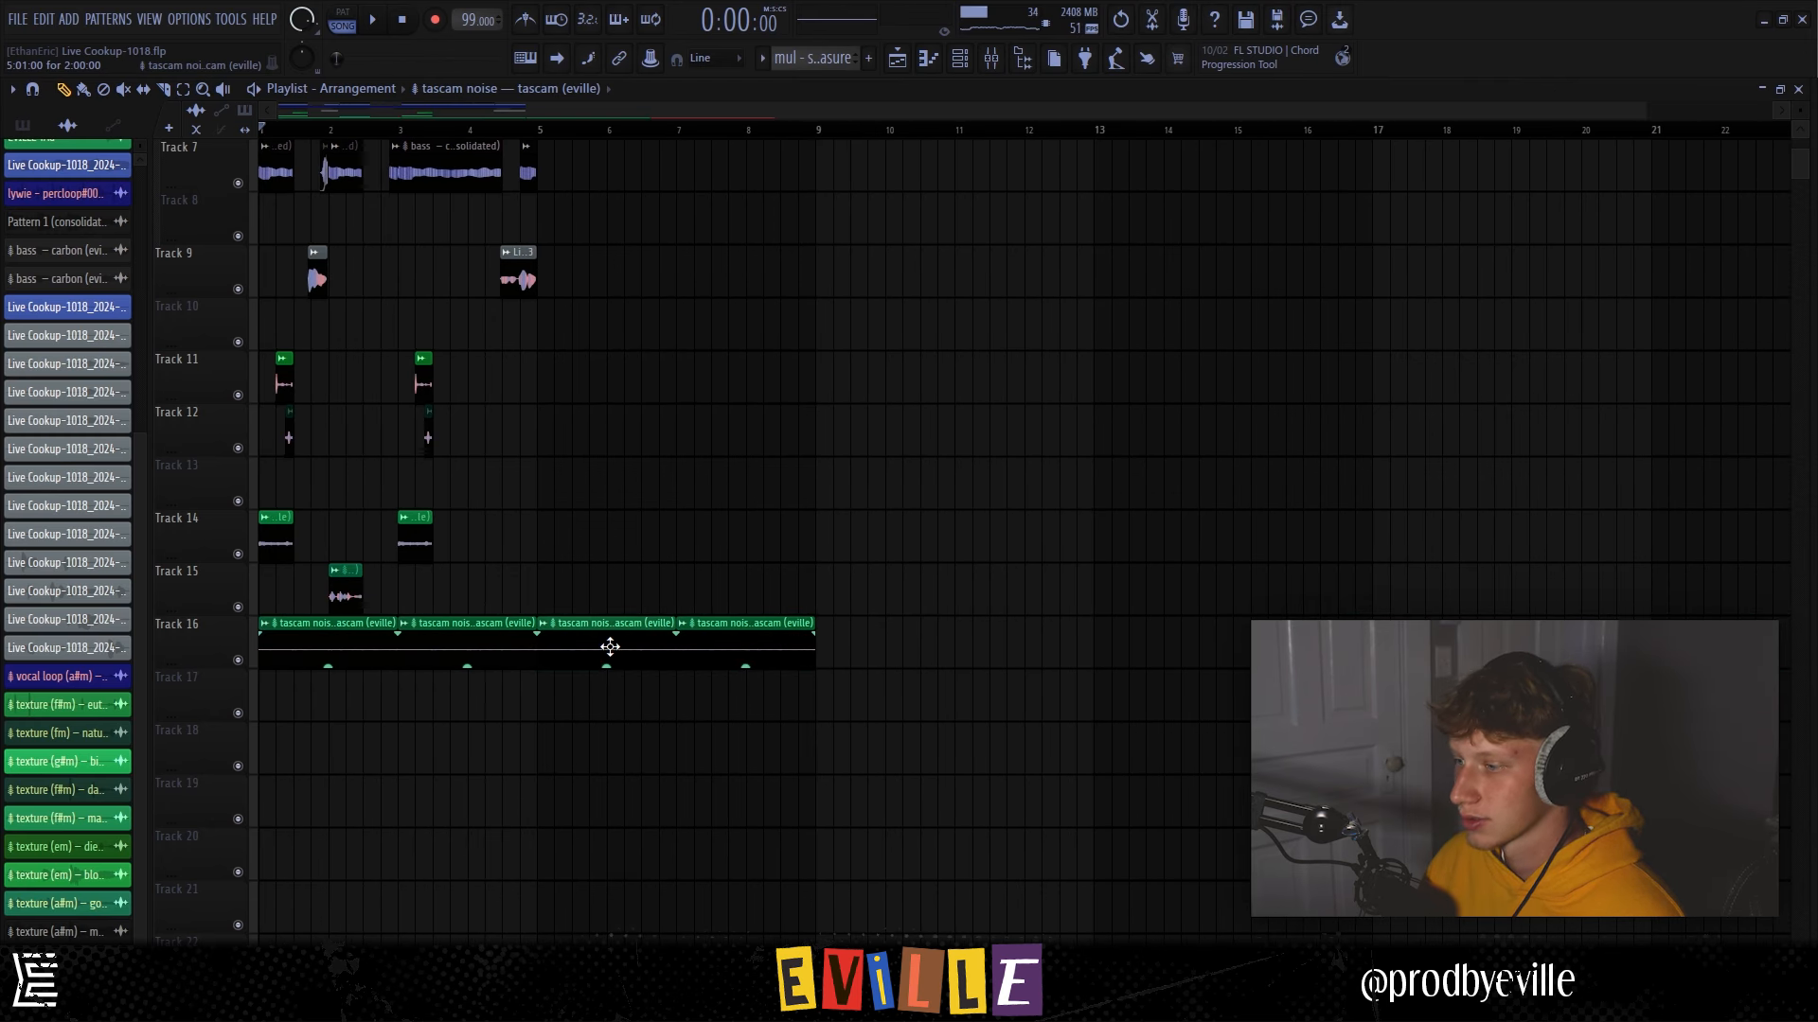
Route the mainstream texture to mixer track 16 and lower the goldie texture's mixer volume to -4.0 dB.
{"action": "double_click", "coordinate": [317, 540]}
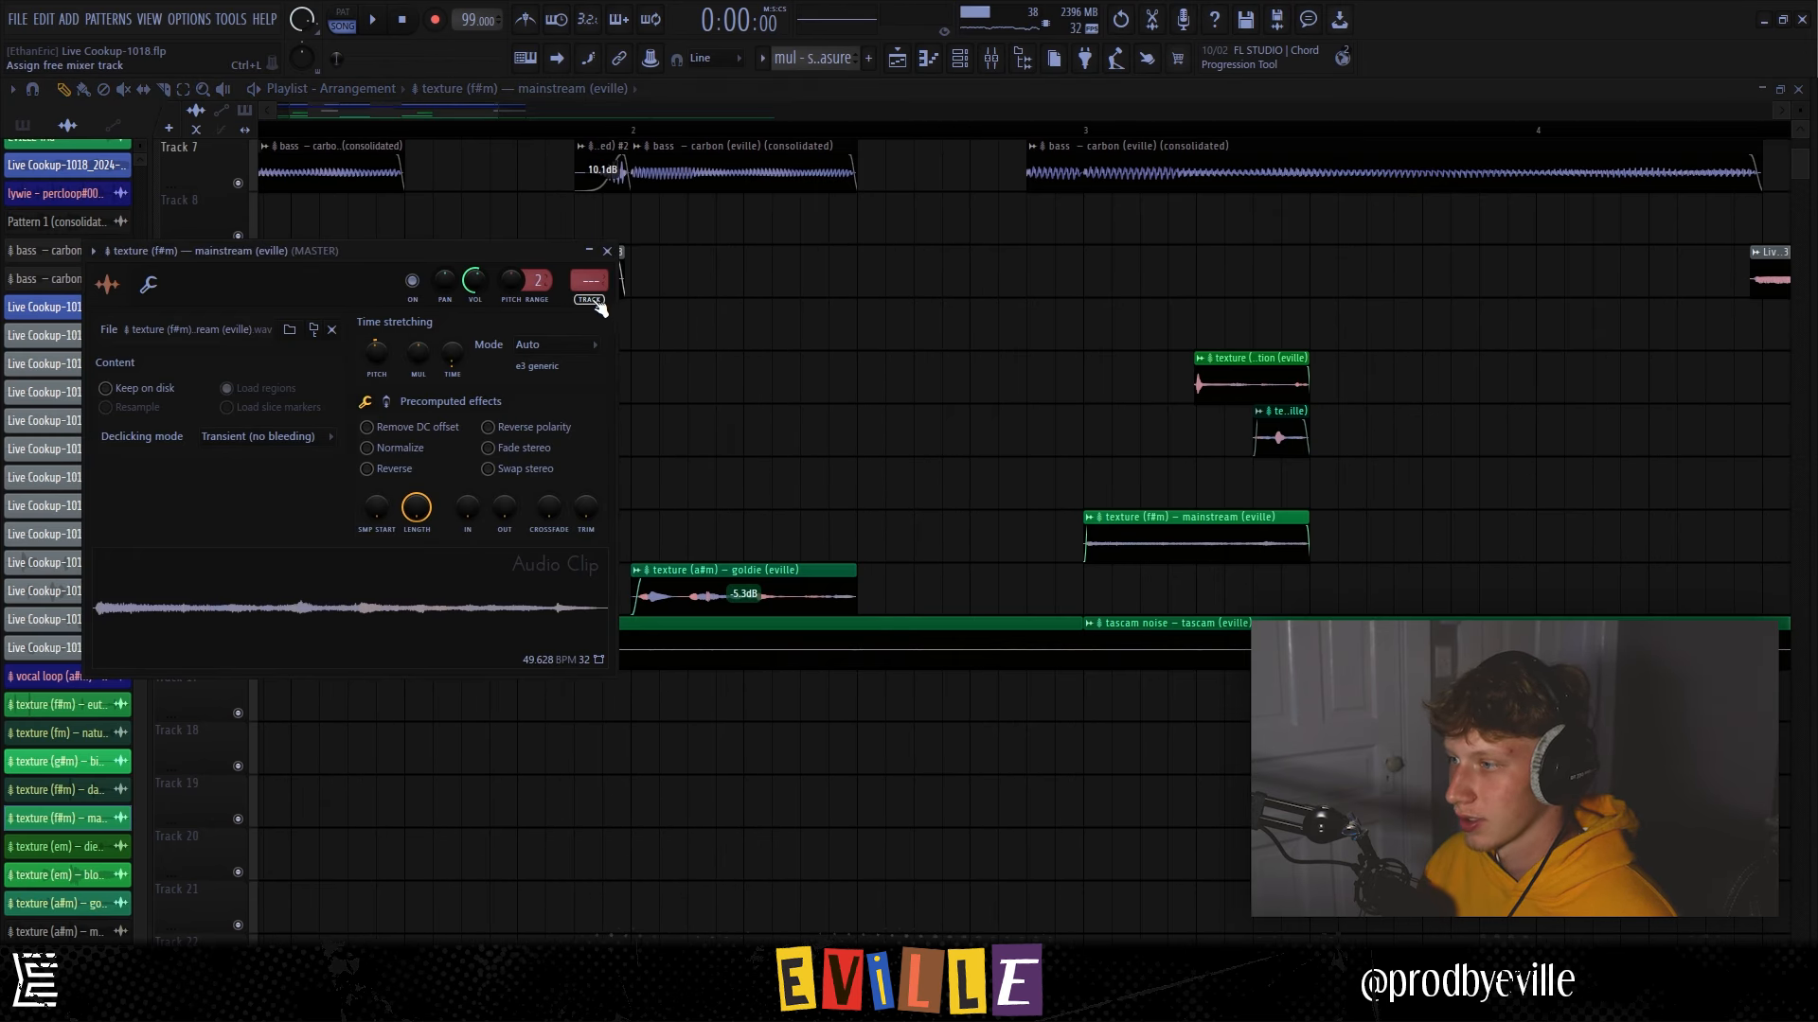
{"action": "left_click", "coordinate": [590, 282]}
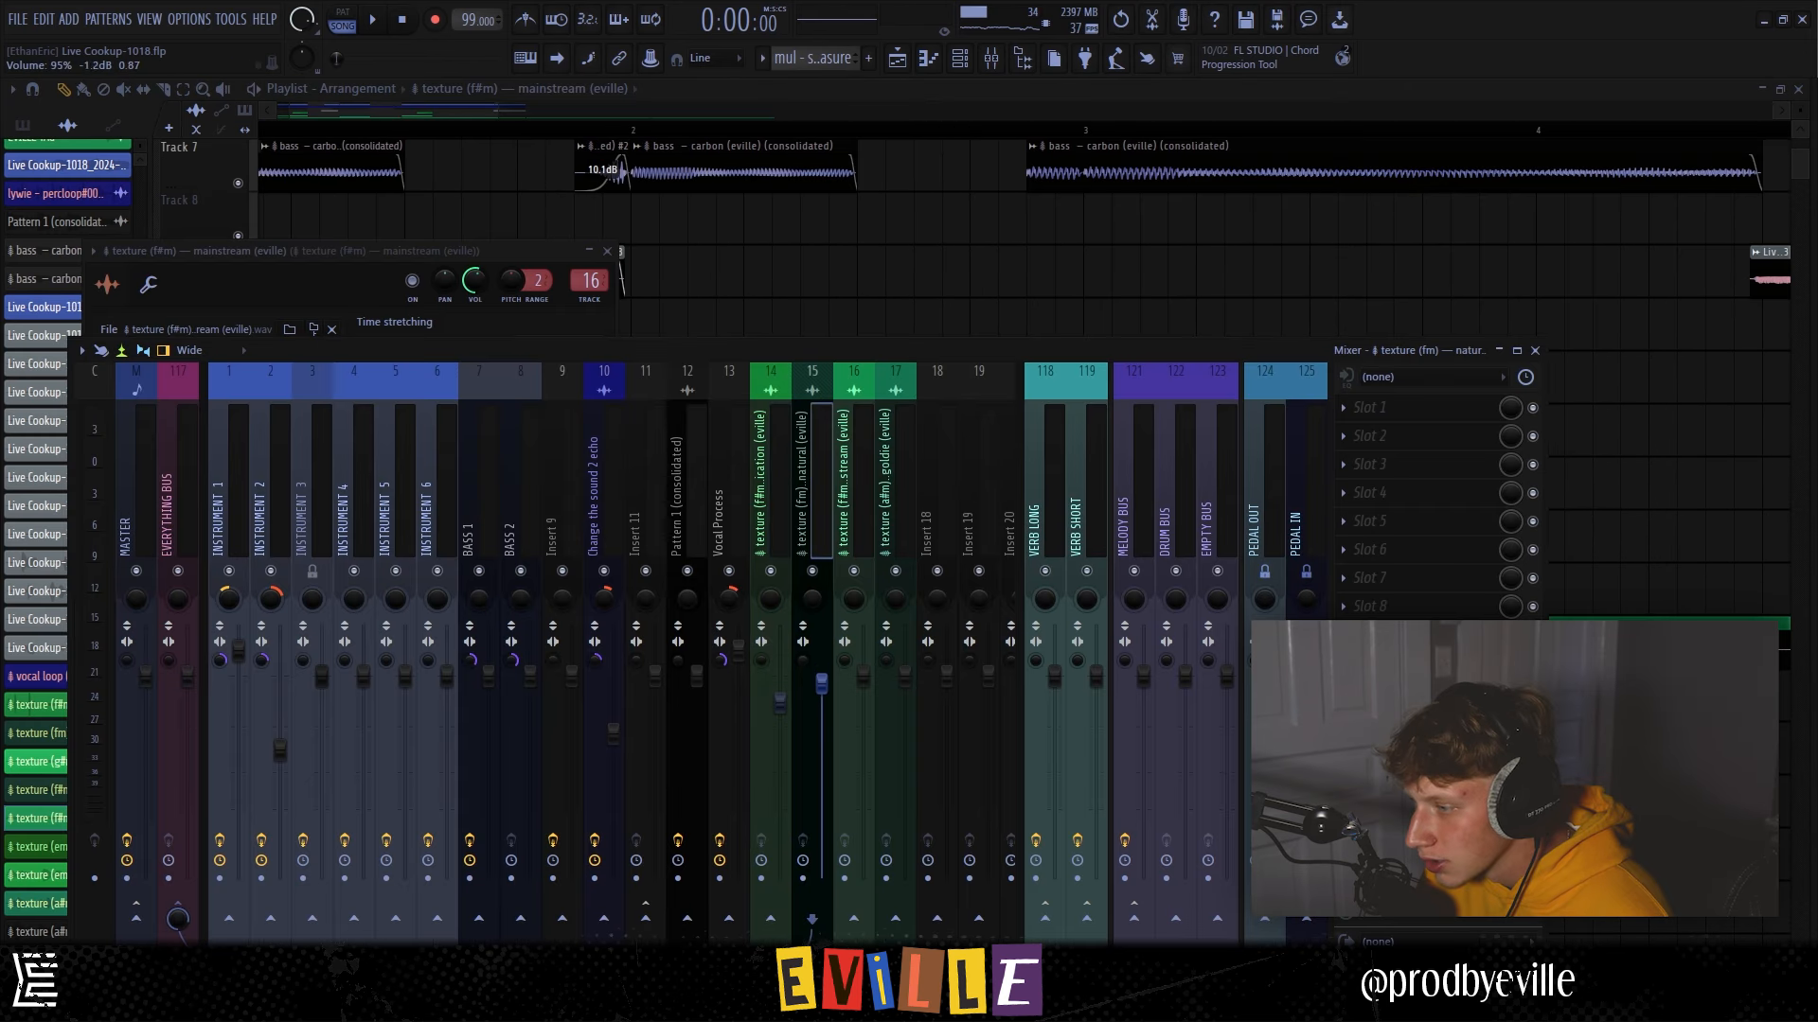
{"action": "left_click_drag", "start_coordinate": [905, 676], "coordinate": [905, 711]}
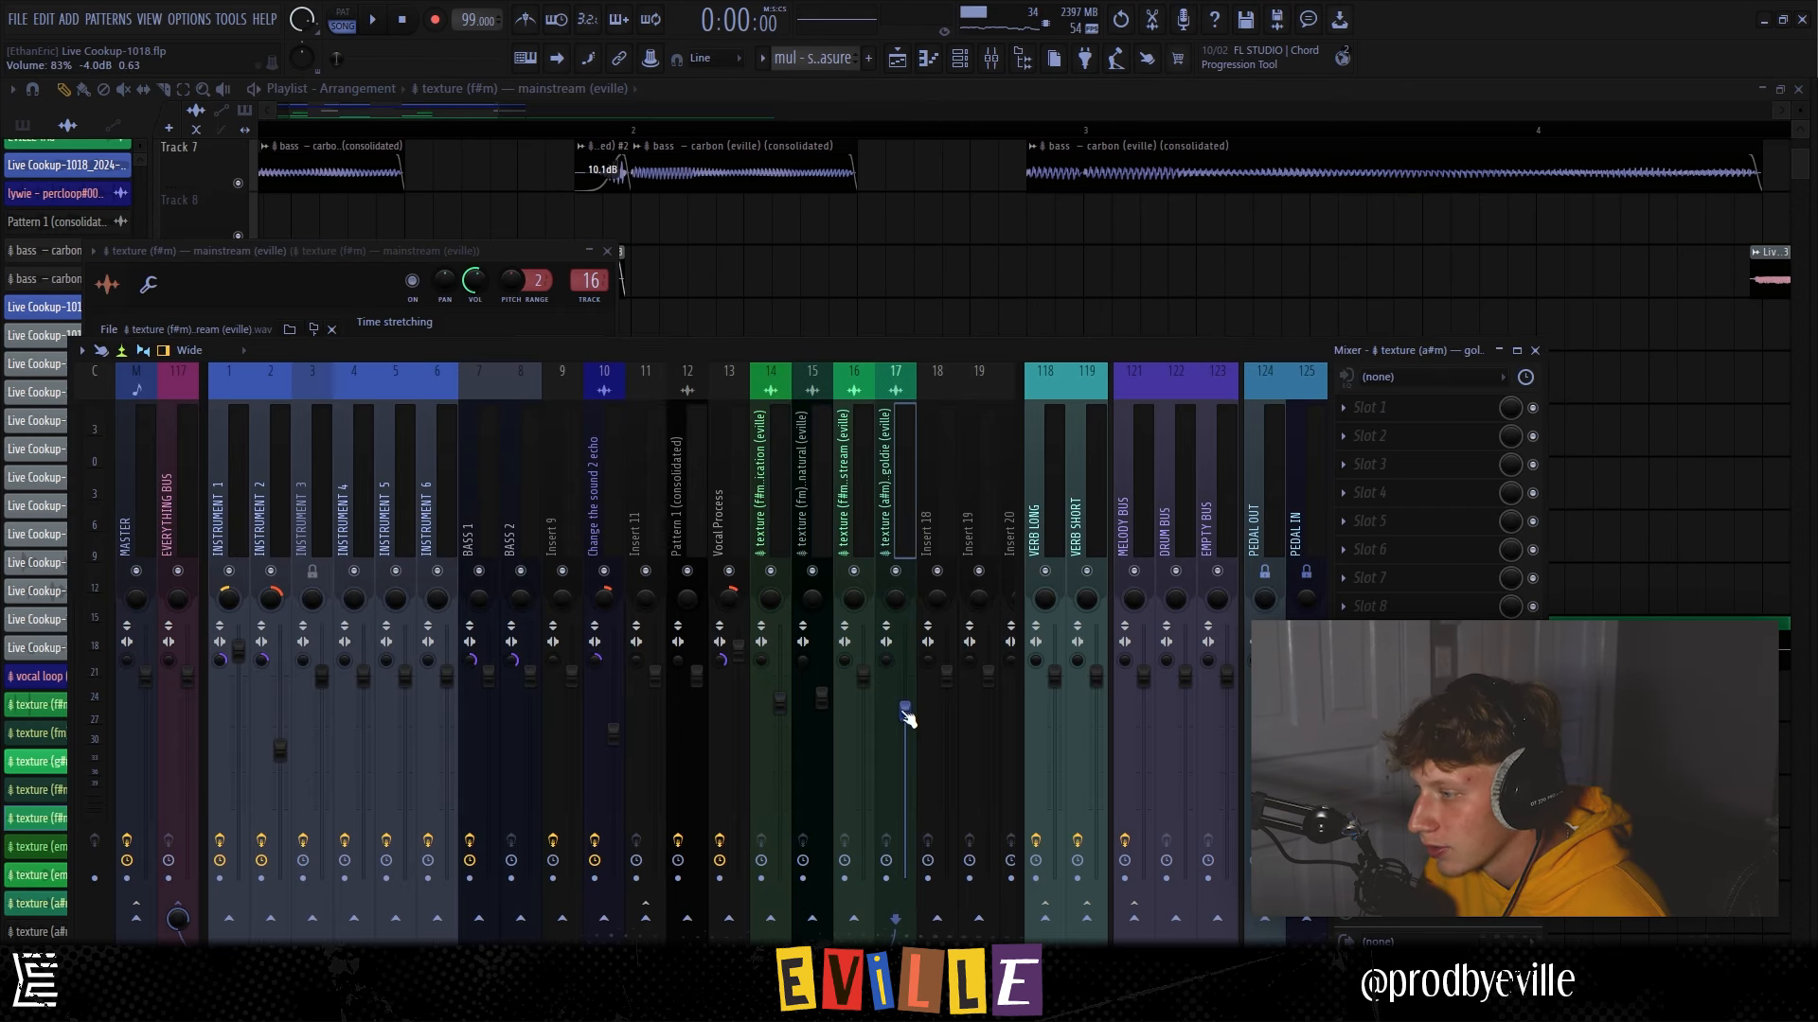
Adjust the stereo separation and panning of the texture mixer tracks, panning the natural texture 23% right, and lower the mainstream texture's volume.
{"action": "scroll", "coordinate": [842, 481], "scroll_direction": "down", "scroll_amount": 5}
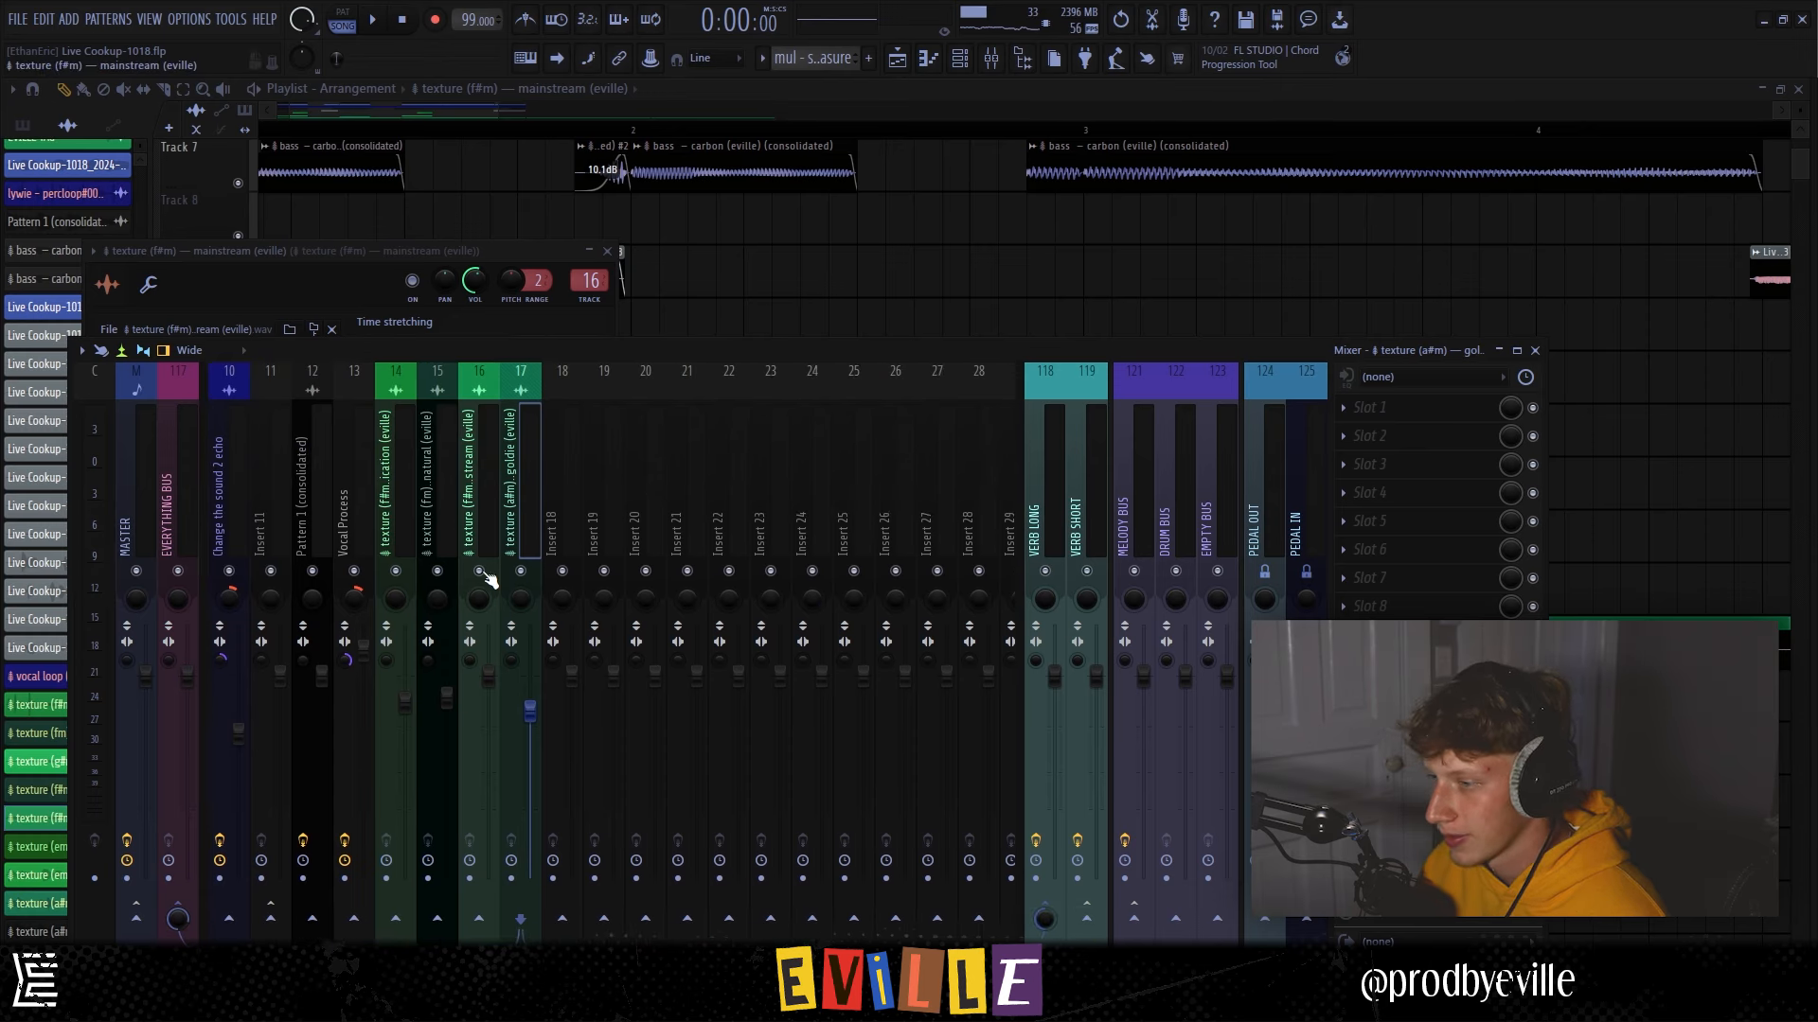
{"action": "left_click", "coordinate": [386, 660]}
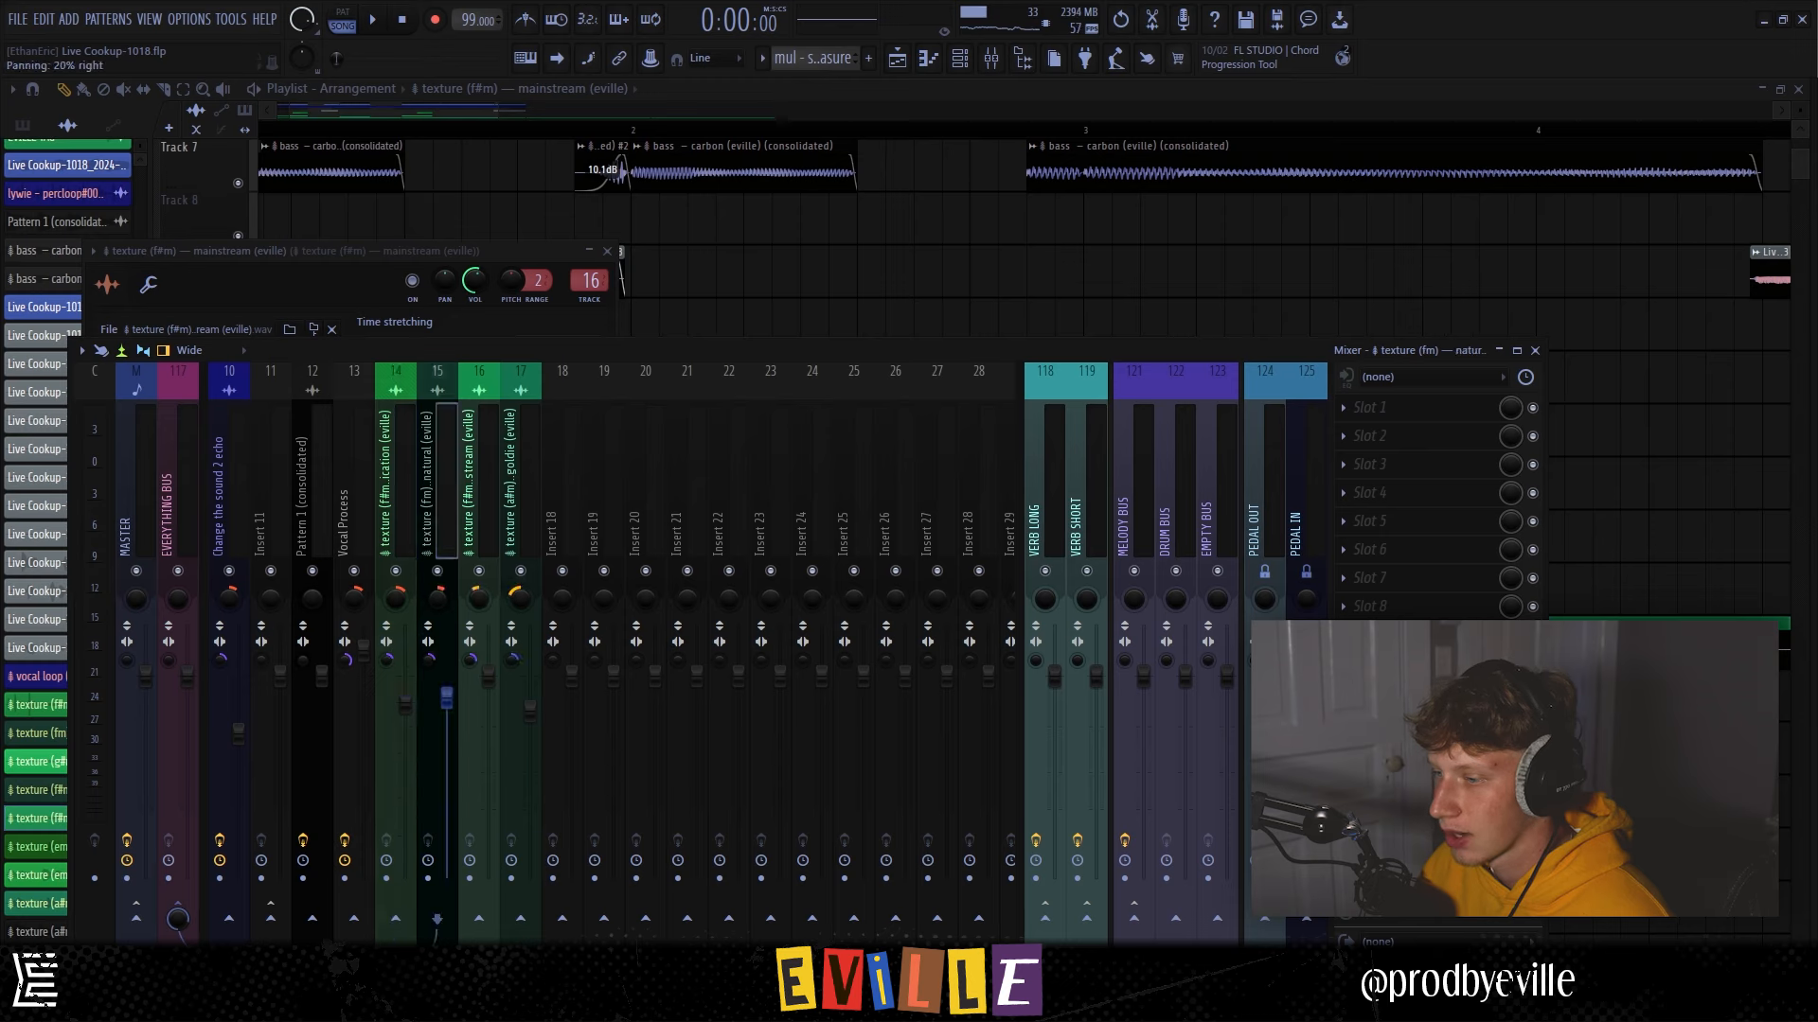
{"action": "key", "text": "space"}
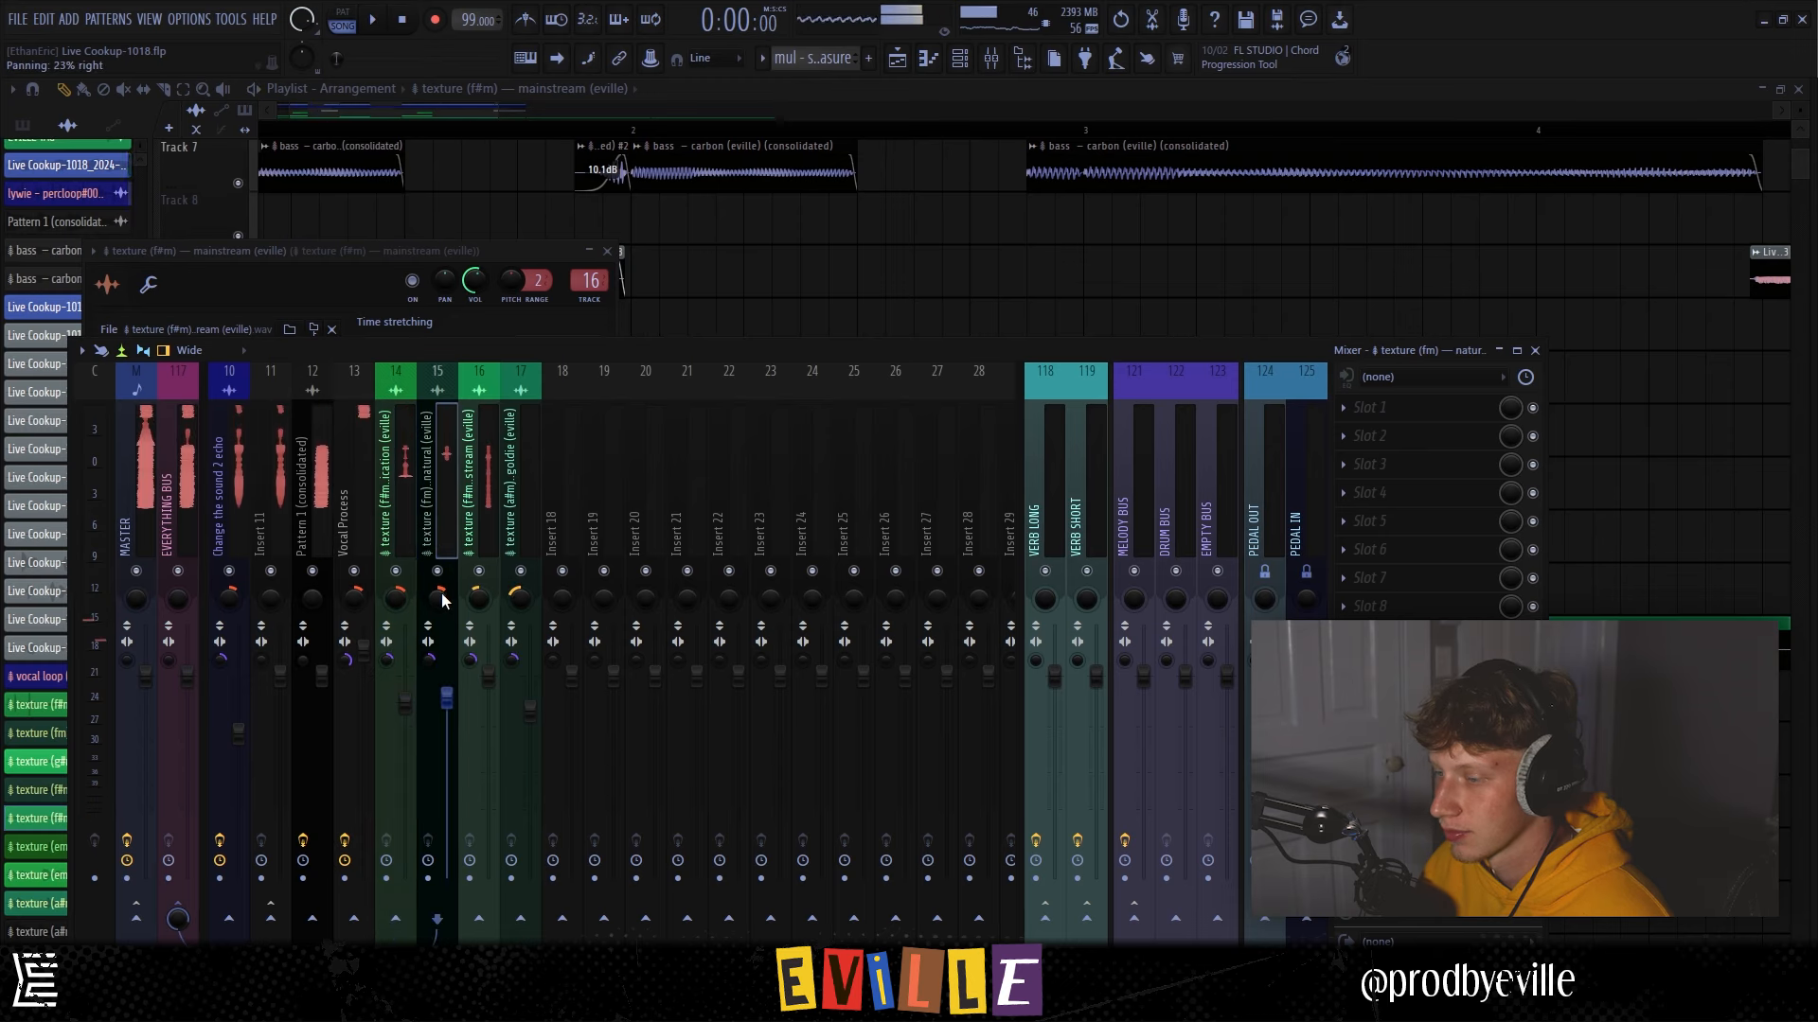
{"action": "left_click", "coordinate": [487, 710]}
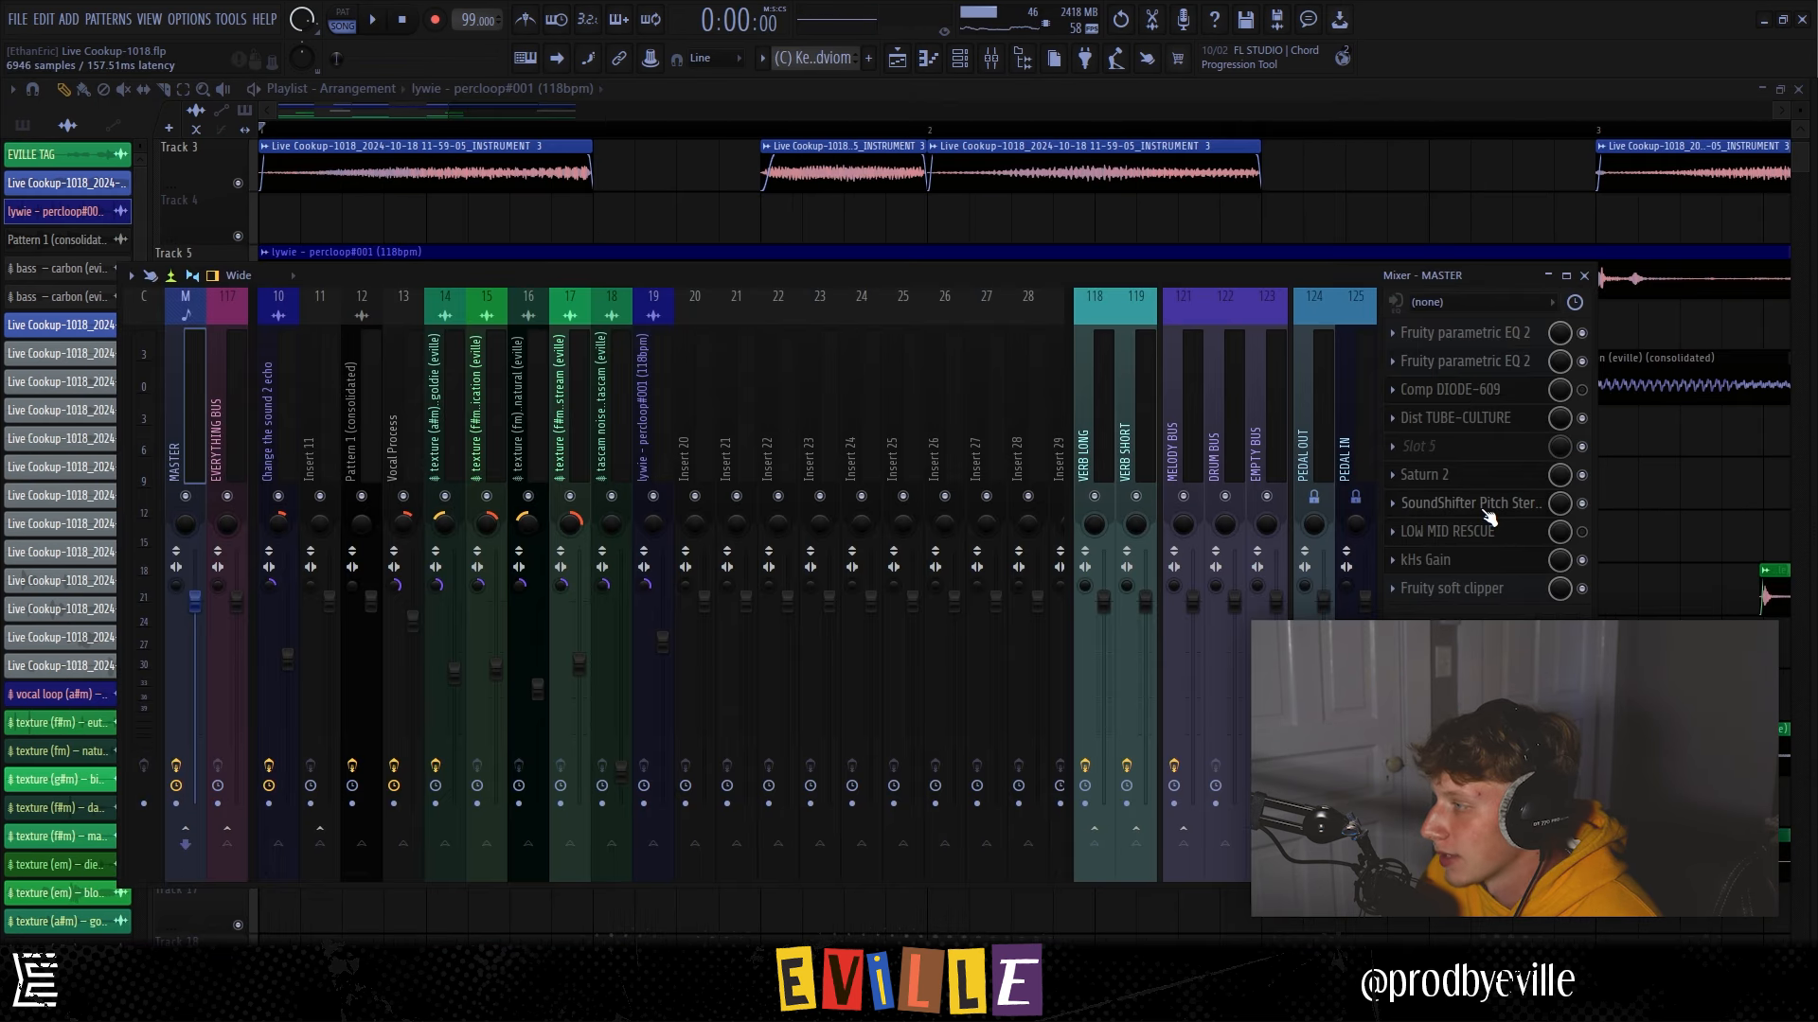
Transpose the master by -1 semitone with SoundShifter Pitch Stereo while the song plays.
{"action": "left_click", "coordinate": [1477, 503]}
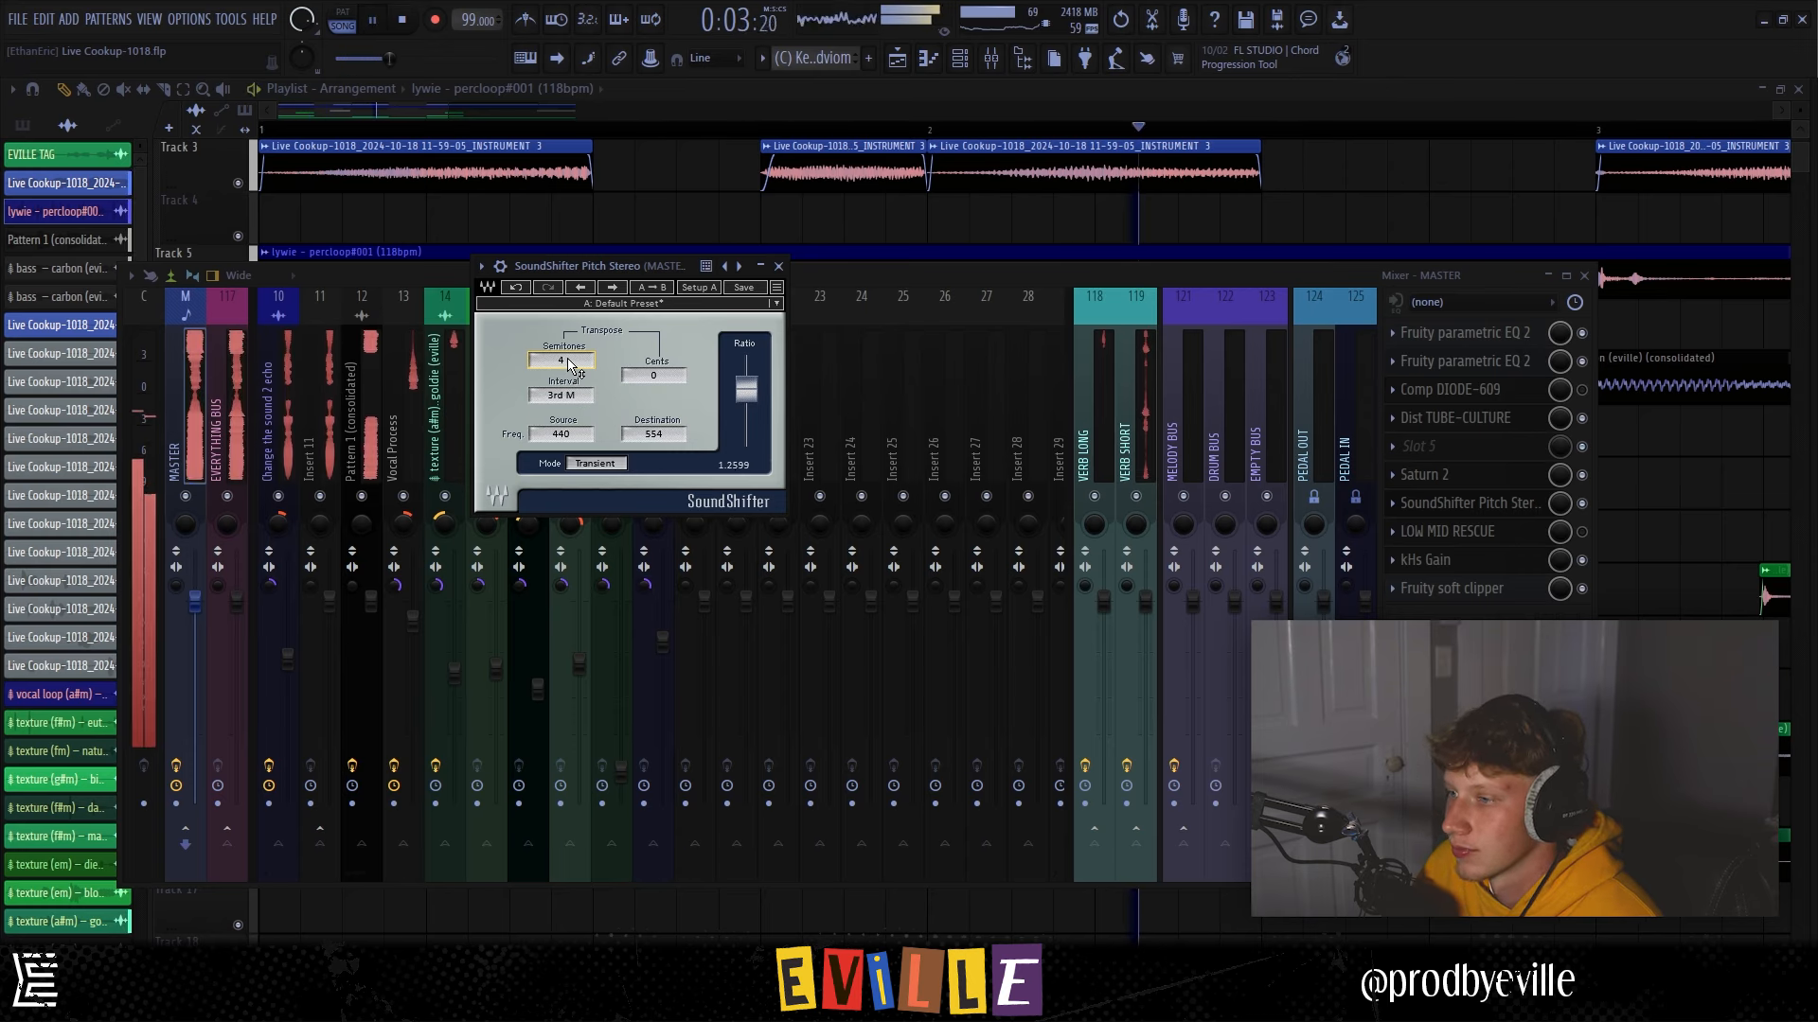
{"action": "key", "text": "space"}
{"action": "left_click_drag", "start_coordinate": [568, 366], "coordinate": [568, 381]}
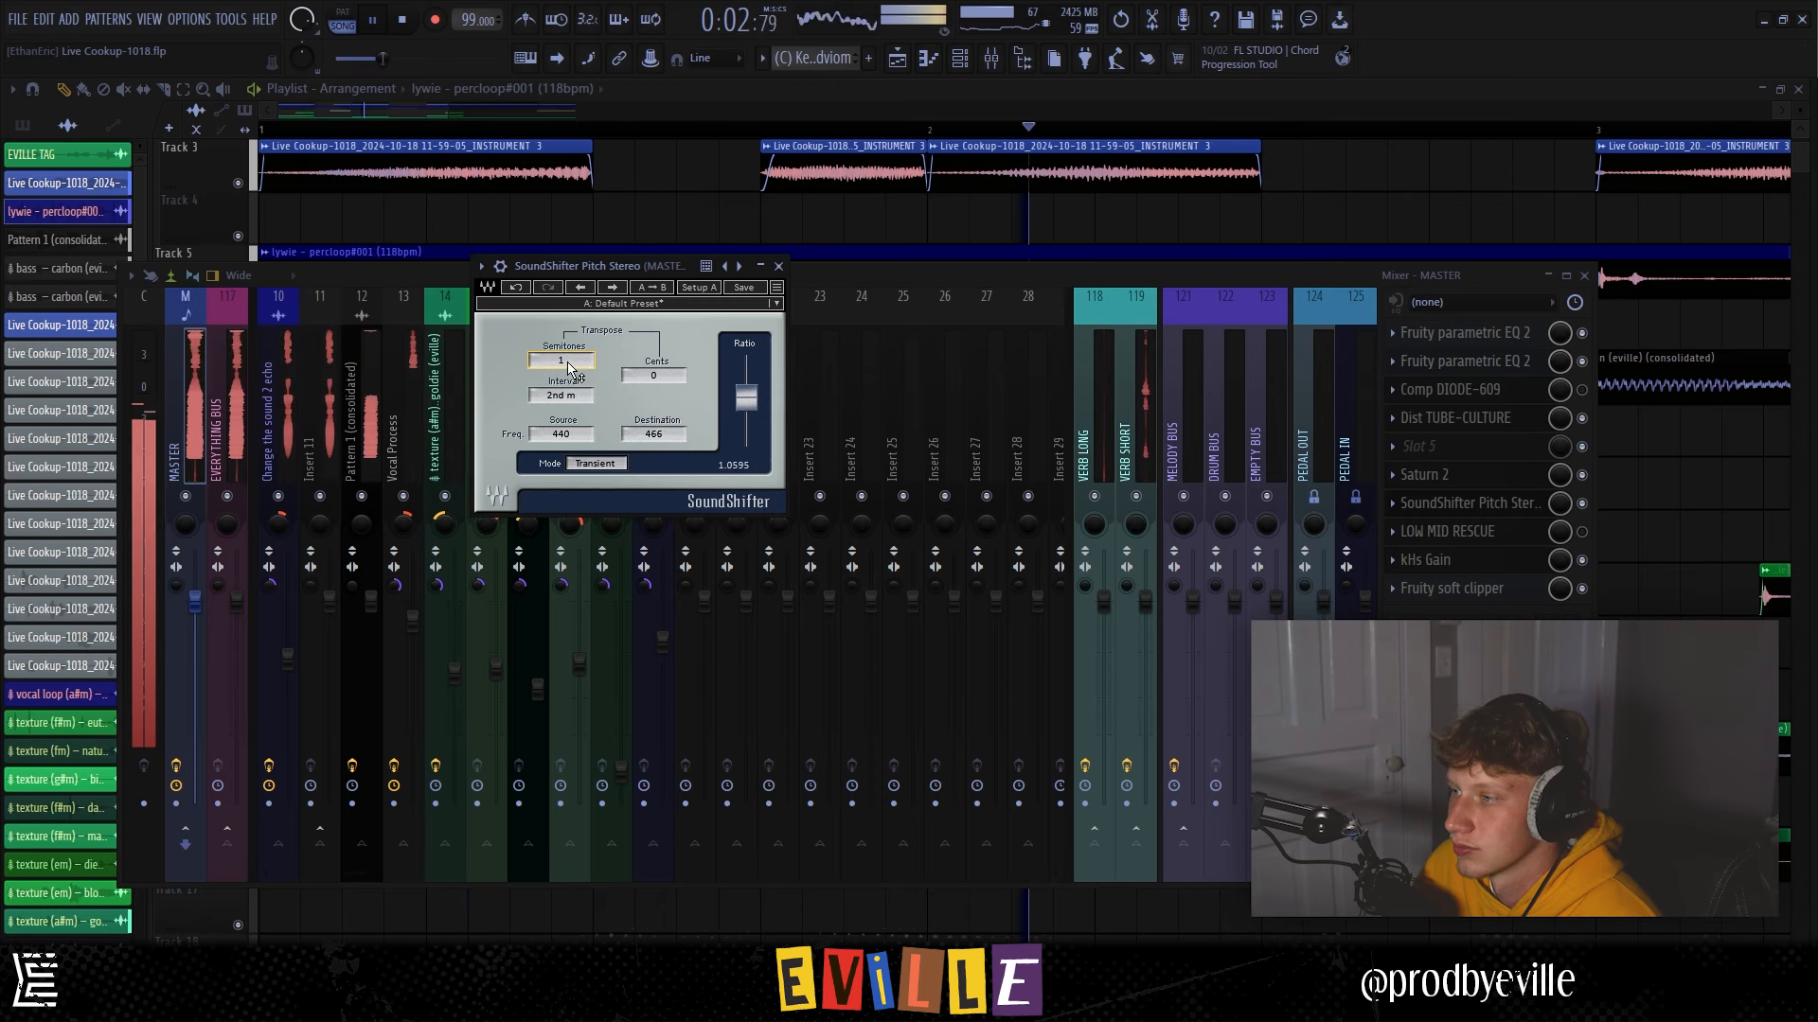
{"action": "left_click_drag", "start_coordinate": [562, 360], "coordinate": [561, 371]}
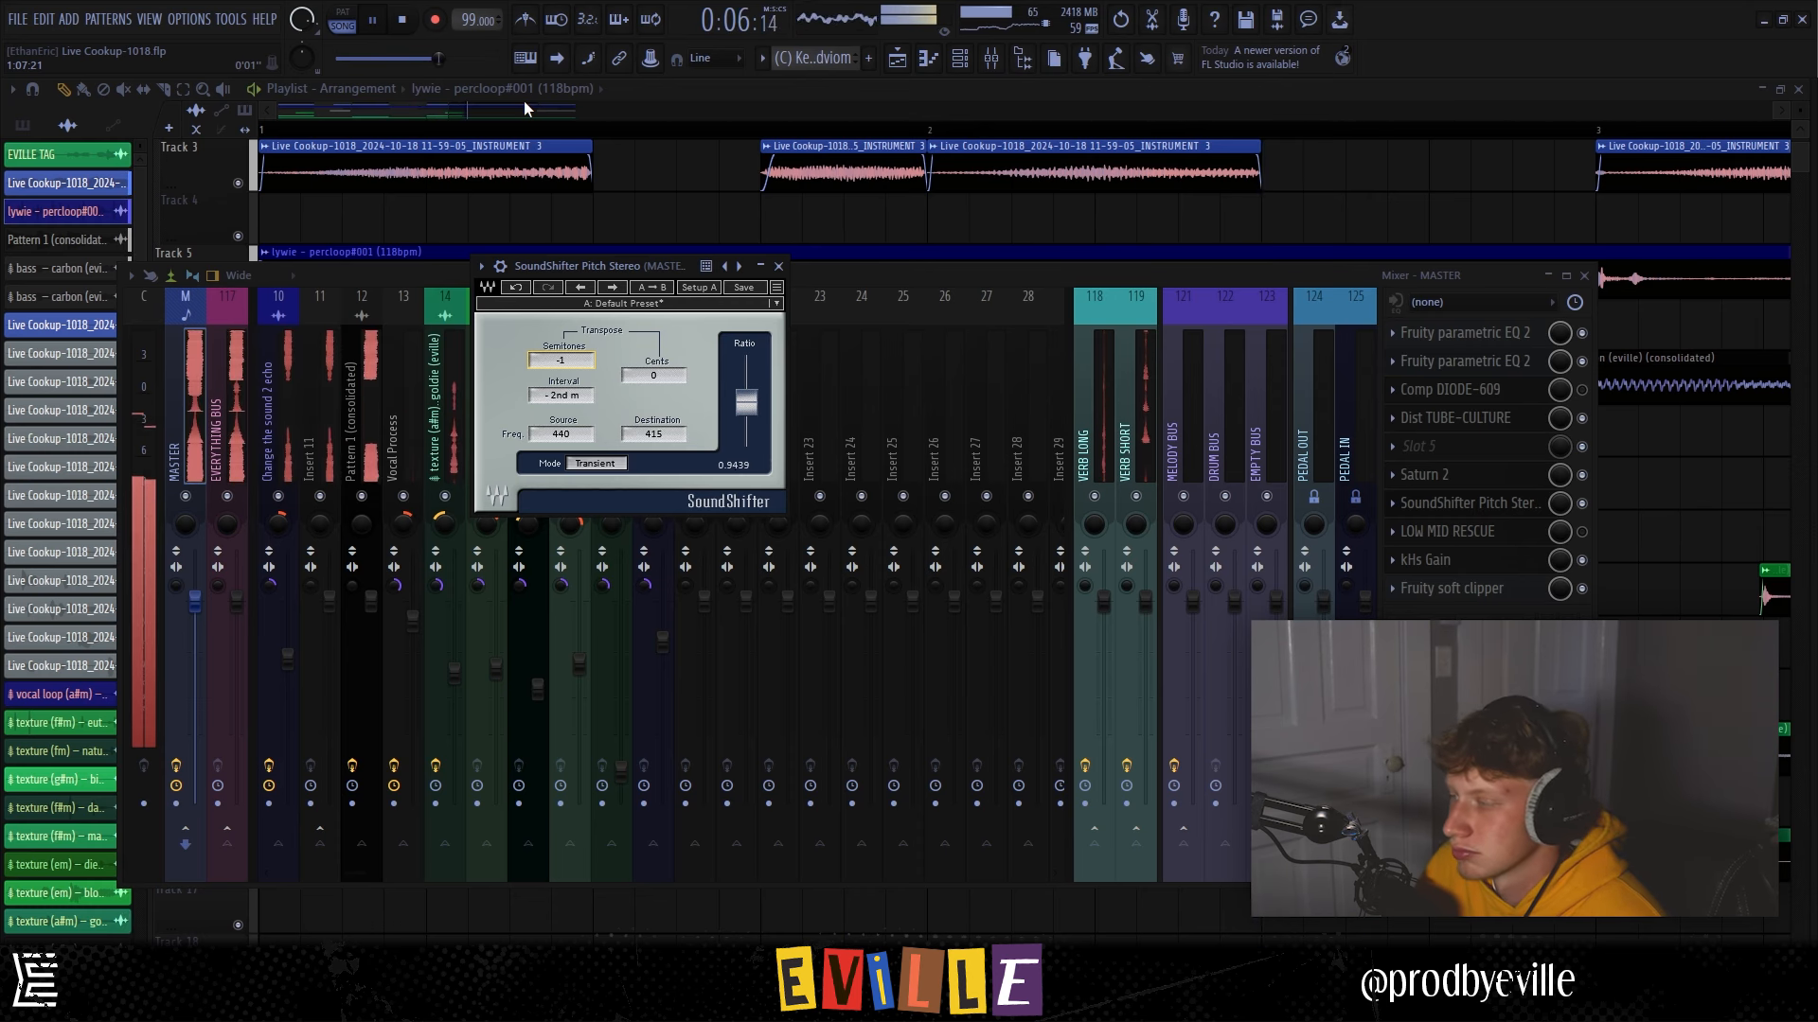
{"action": "key", "text": "F9"}
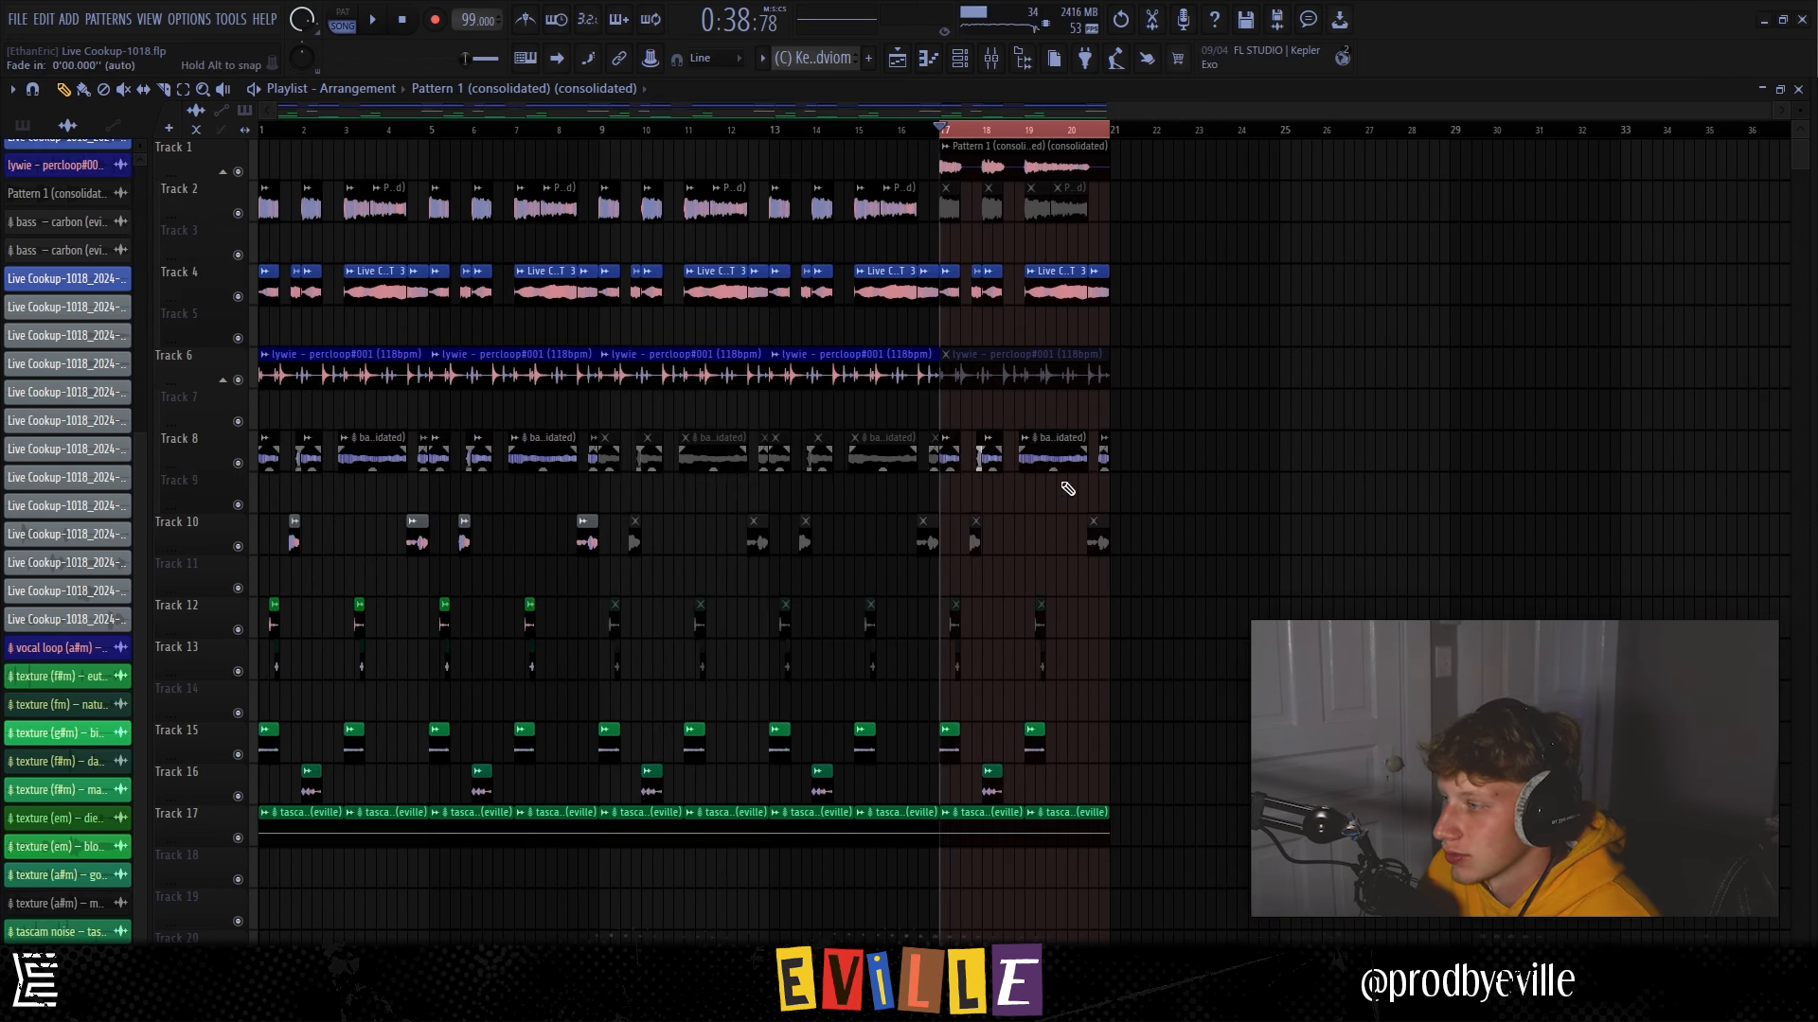
Mute the mainstream and goldie texture clips on Tracks 15 and 16 between bars 17 and 21 and play the section.
{"action": "scroll", "coordinate": [985, 653], "scroll_direction": "up", "scroll_amount": 3}
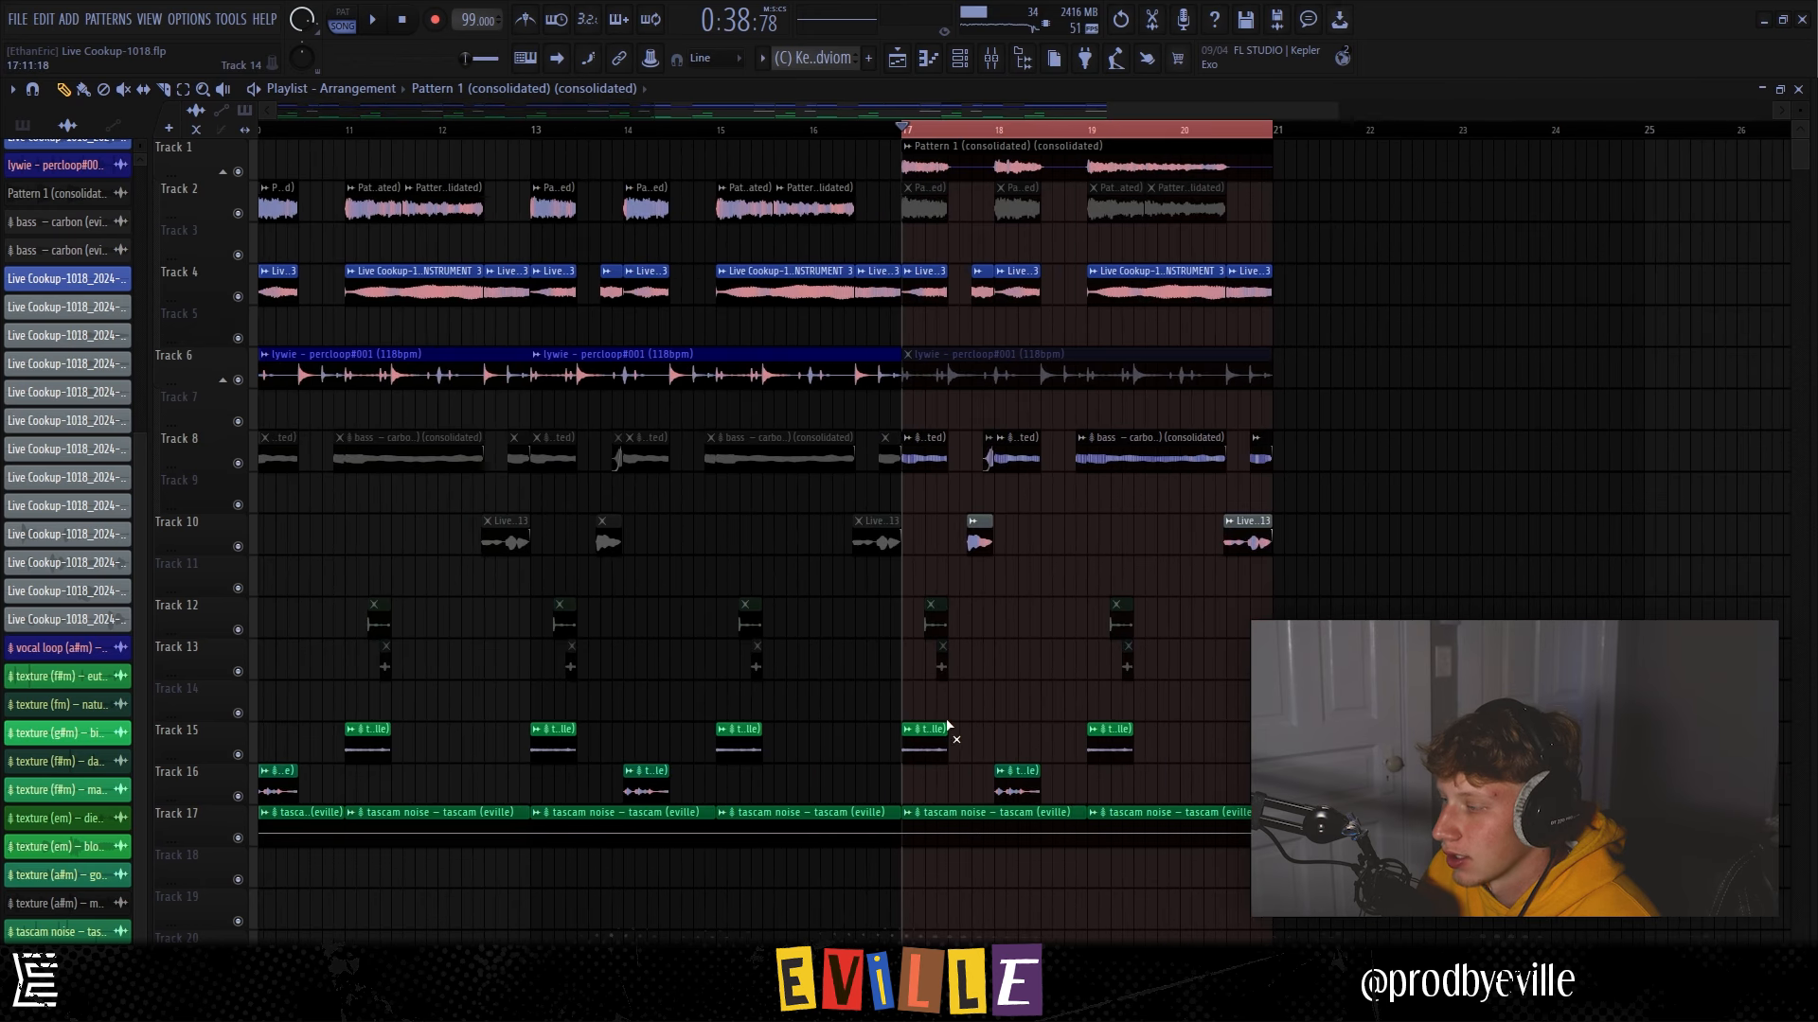
{"action": "right_click", "coordinate": [1121, 740], "text": "alt"}
{"action": "key", "text": "space"}
{"action": "scroll", "coordinate": [1052, 492], "scroll_direction": "up", "scroll_amount": 3}
{"action": "left_click", "coordinate": [965, 284]}
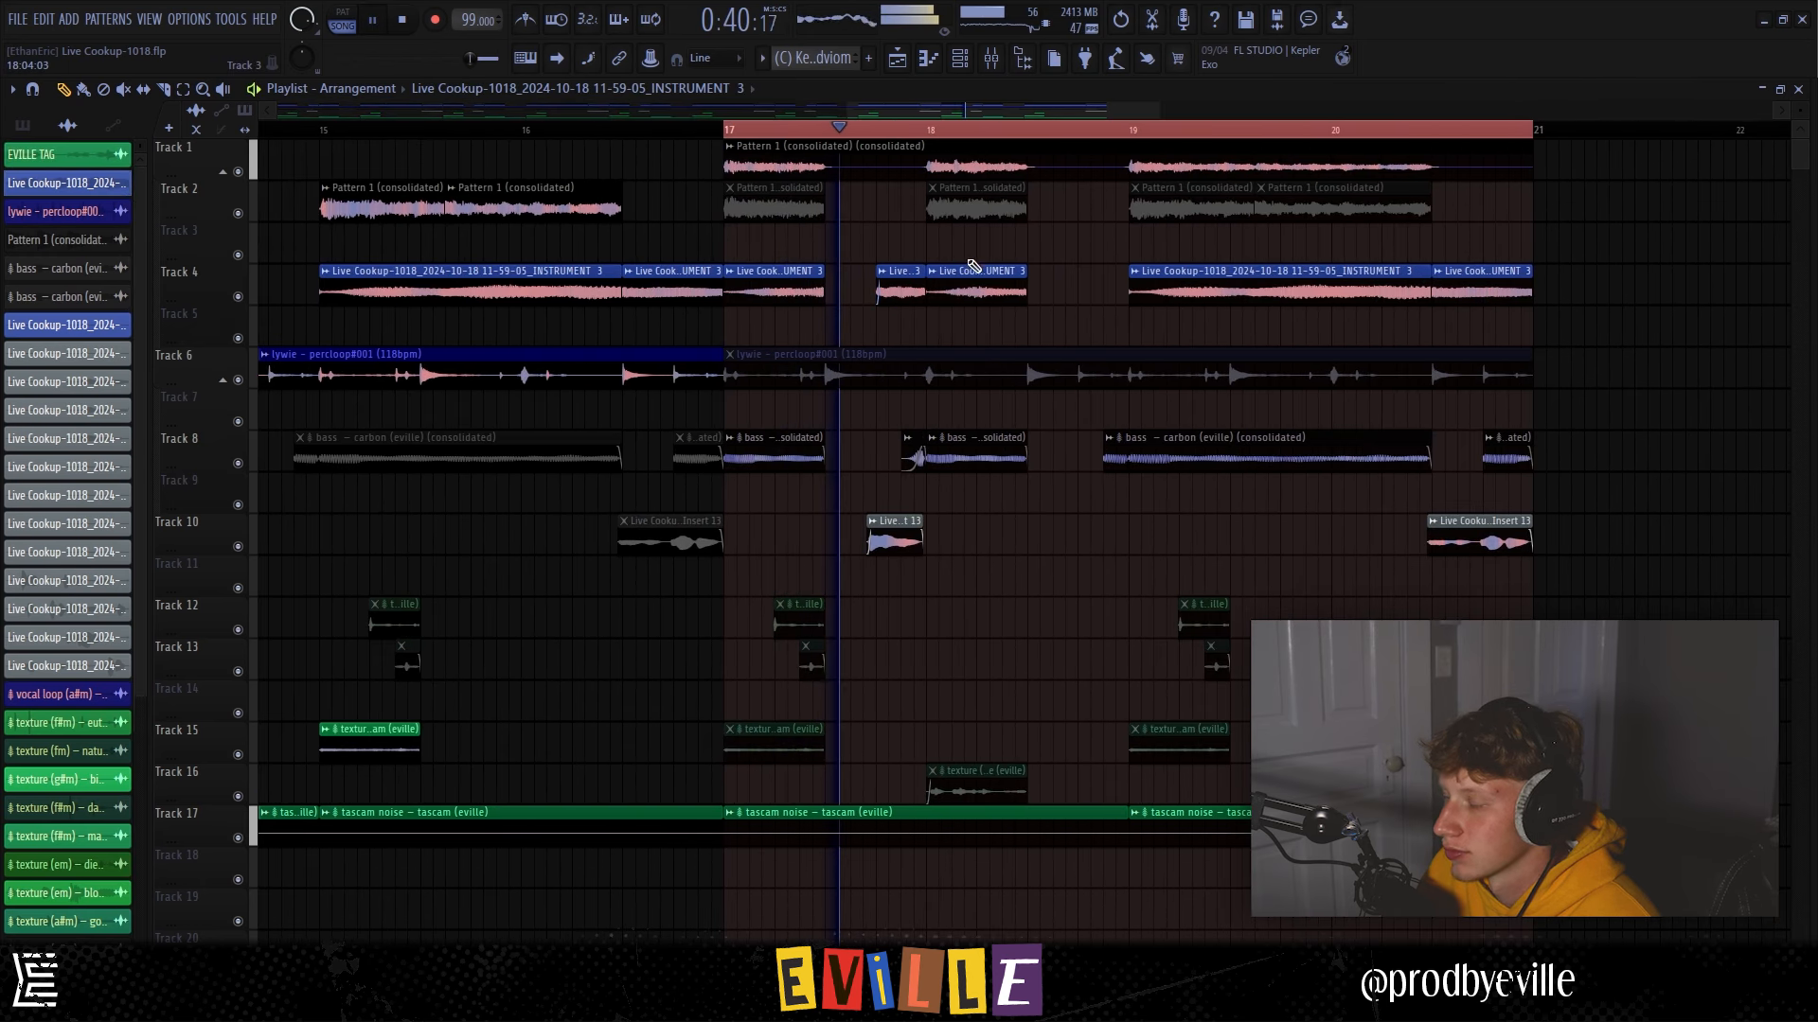
{"action": "left_click", "coordinate": [997, 180]}
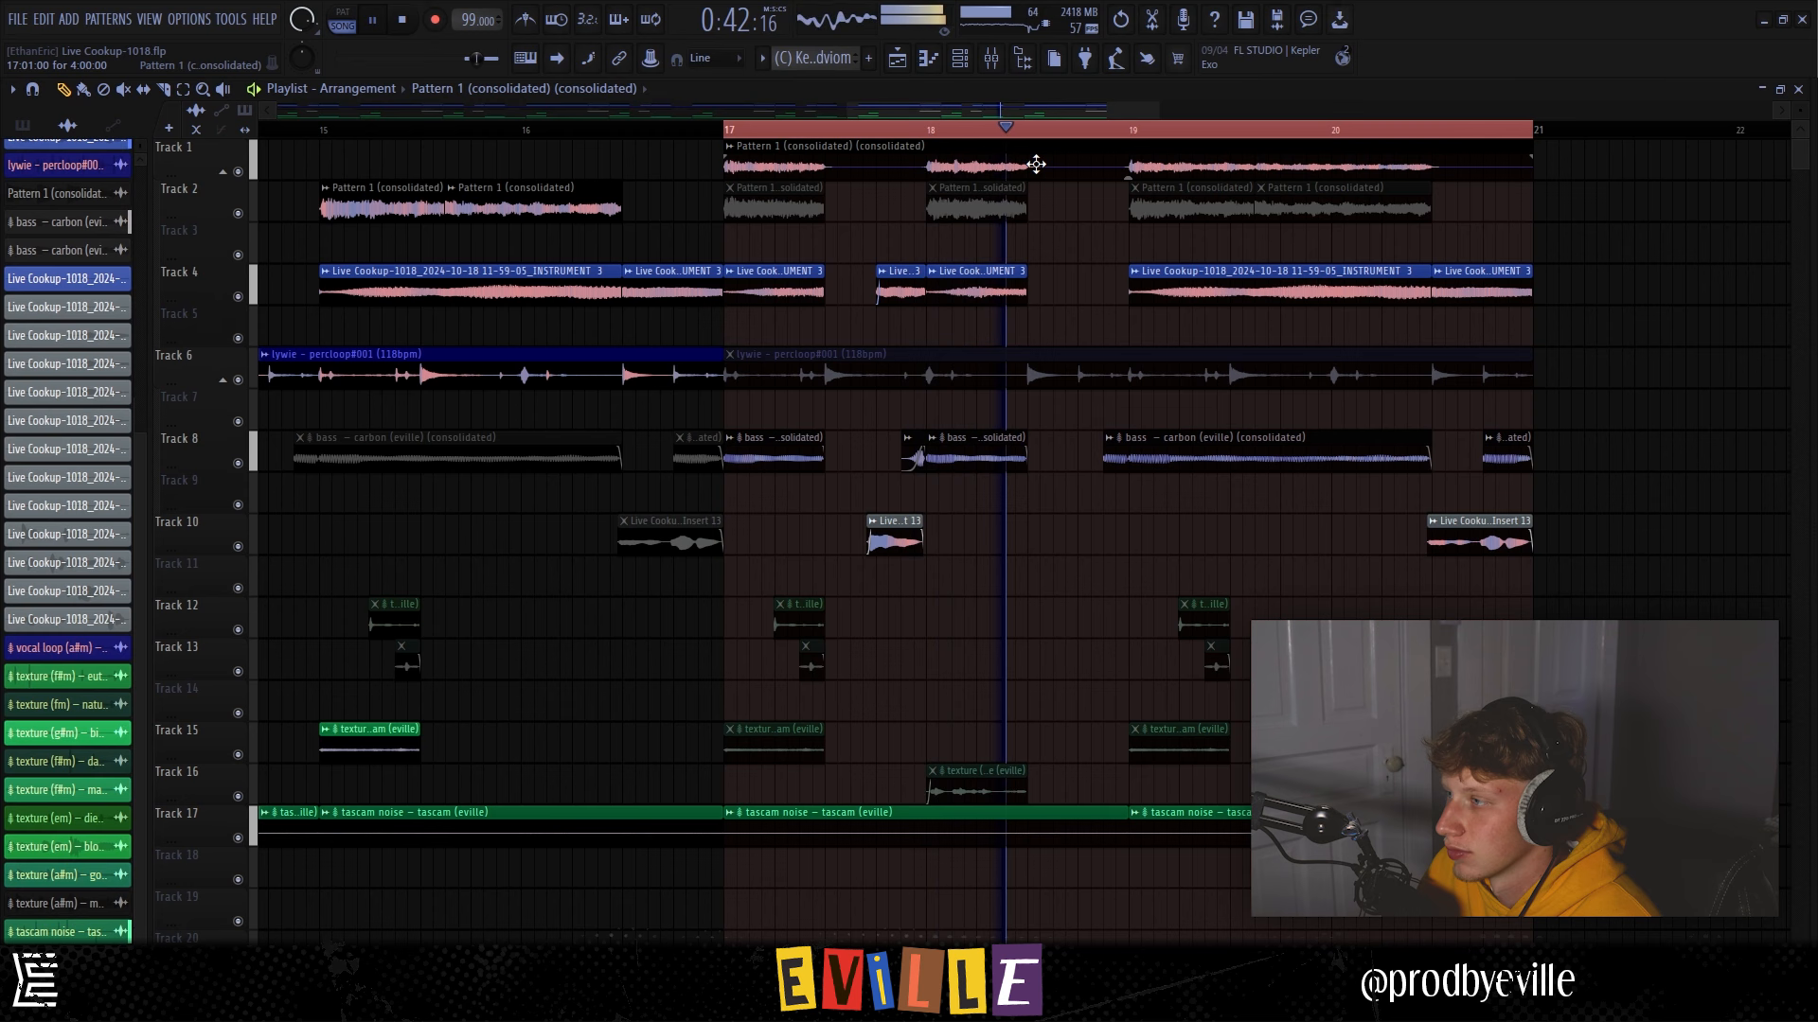
Delete a slice of the chopped percloop just after bar 20 on Track 6 and move the remaining piece back to bar 20.
{"action": "scroll", "coordinate": [1003, 283], "scroll_direction": "down", "scroll_amount": 1}
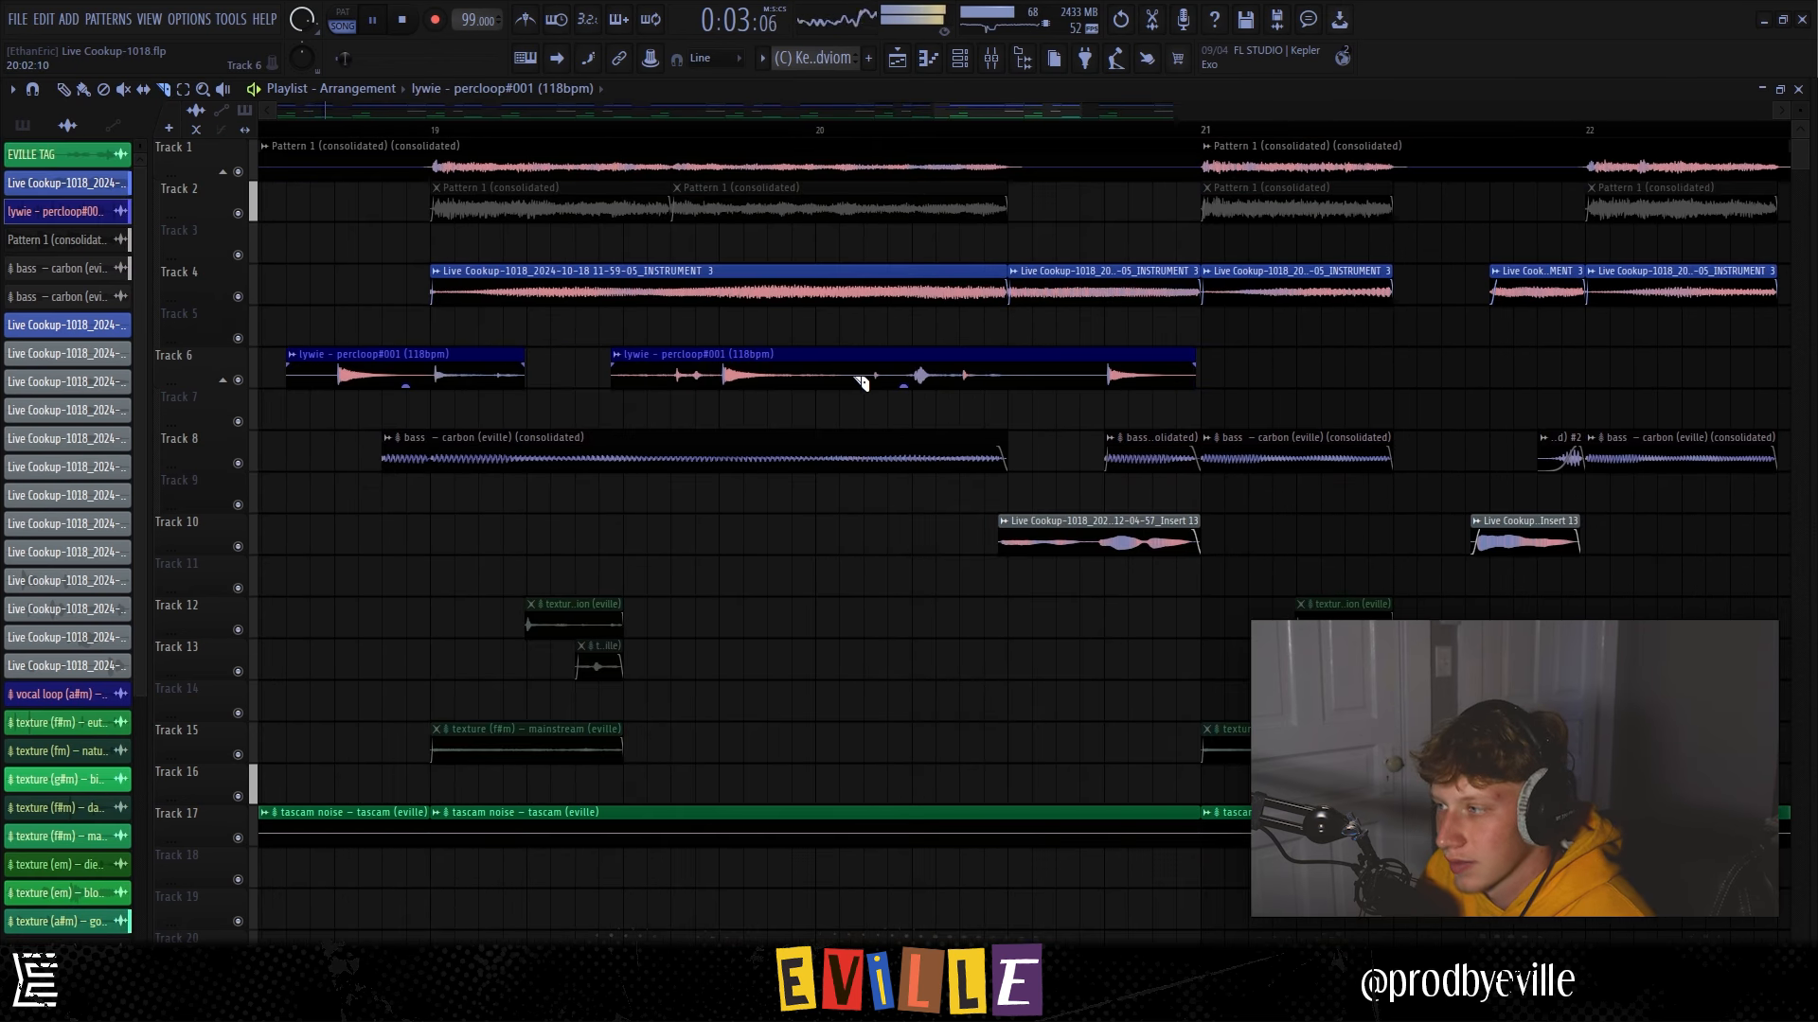
{"action": "right_click", "coordinate": [915, 379]}
{"action": "key", "text": "p"}
{"action": "left_click_drag", "start_coordinate": [941, 361], "coordinate": [878, 361]}
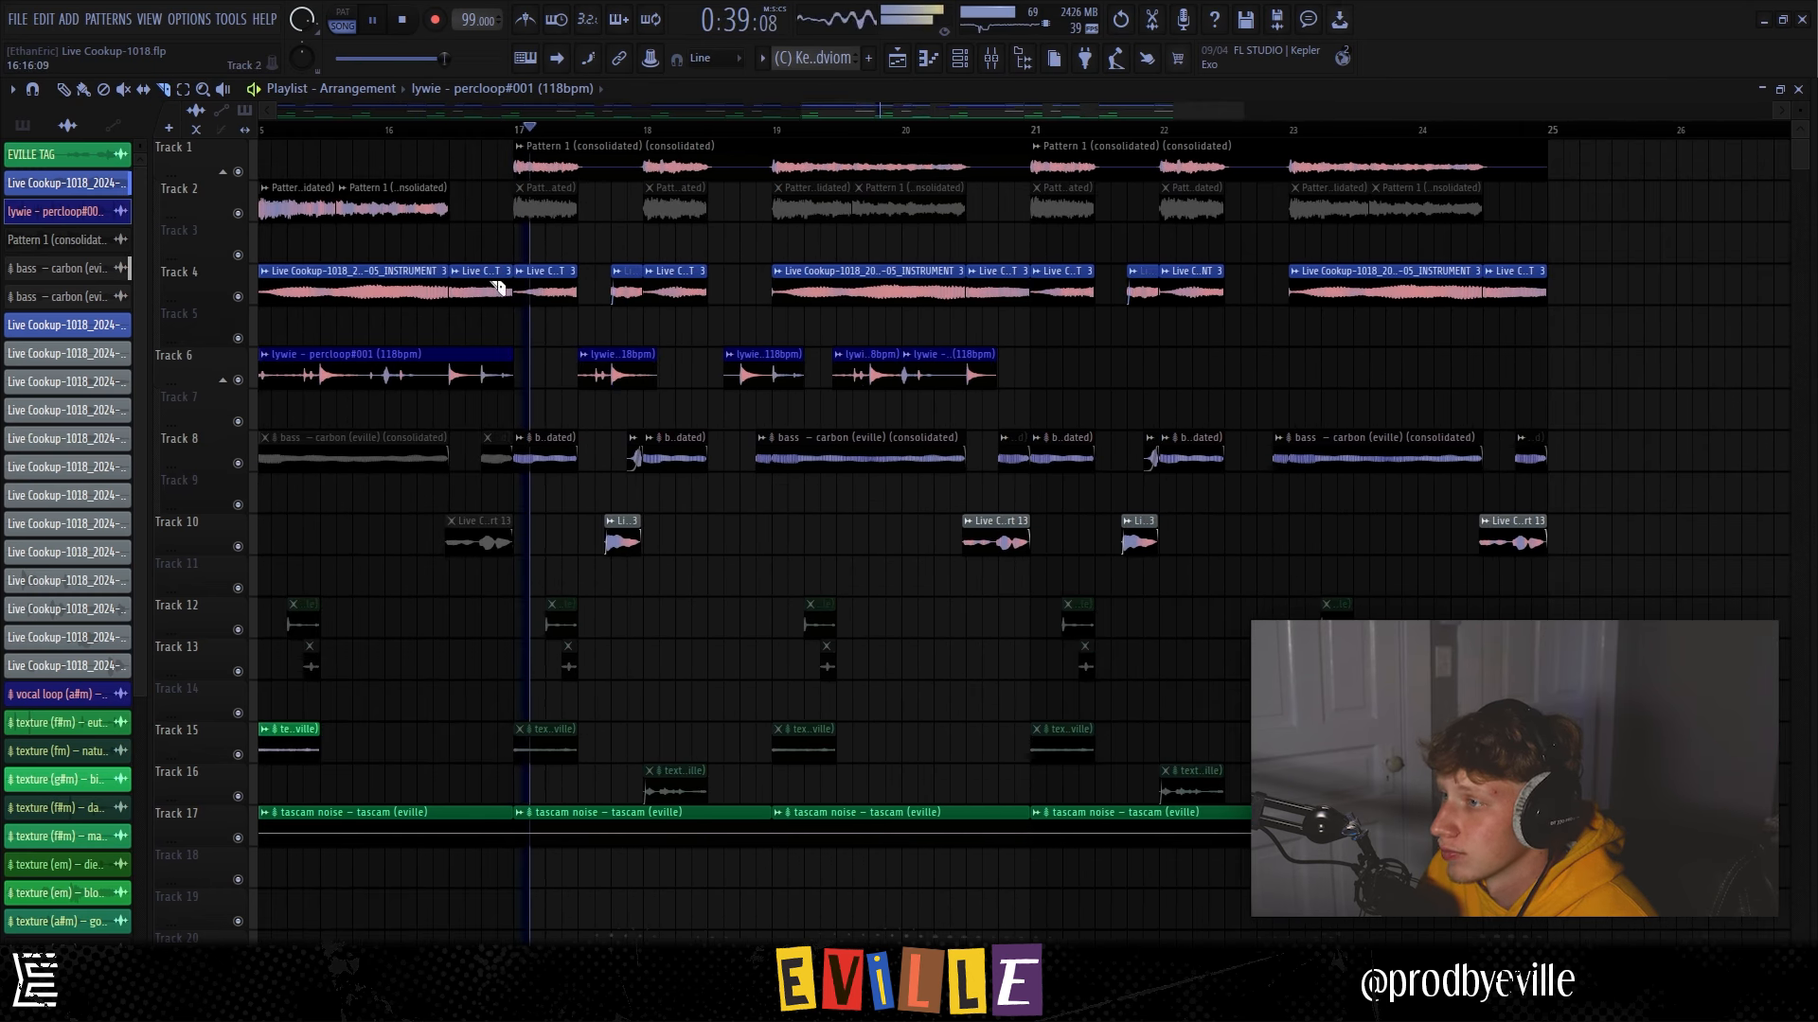
Remove the part of the percloop fragment on Track 6 that extends past bar 19.
{"action": "scroll", "coordinate": [499, 287], "scroll_direction": "up", "scroll_amount": 3}
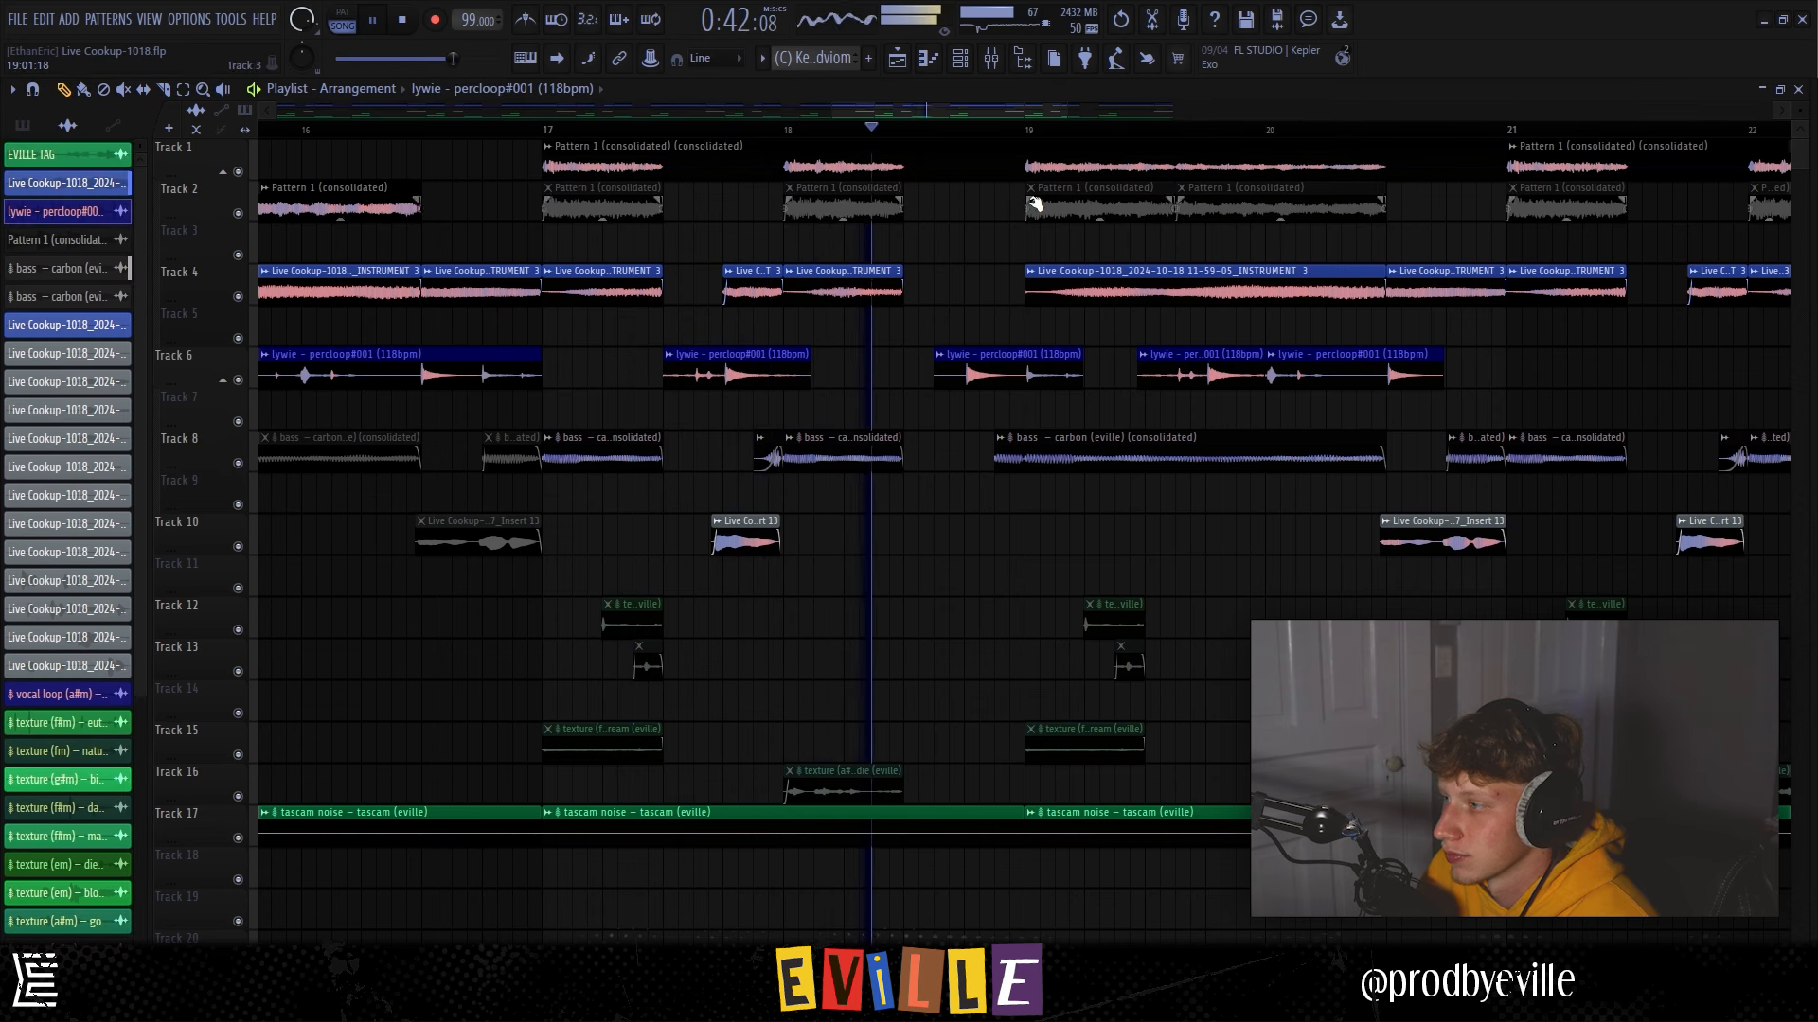
{"action": "left_click", "coordinate": [1042, 366]}
{"action": "scroll", "coordinate": [1021, 383], "scroll_direction": "up", "scroll_amount": 3}
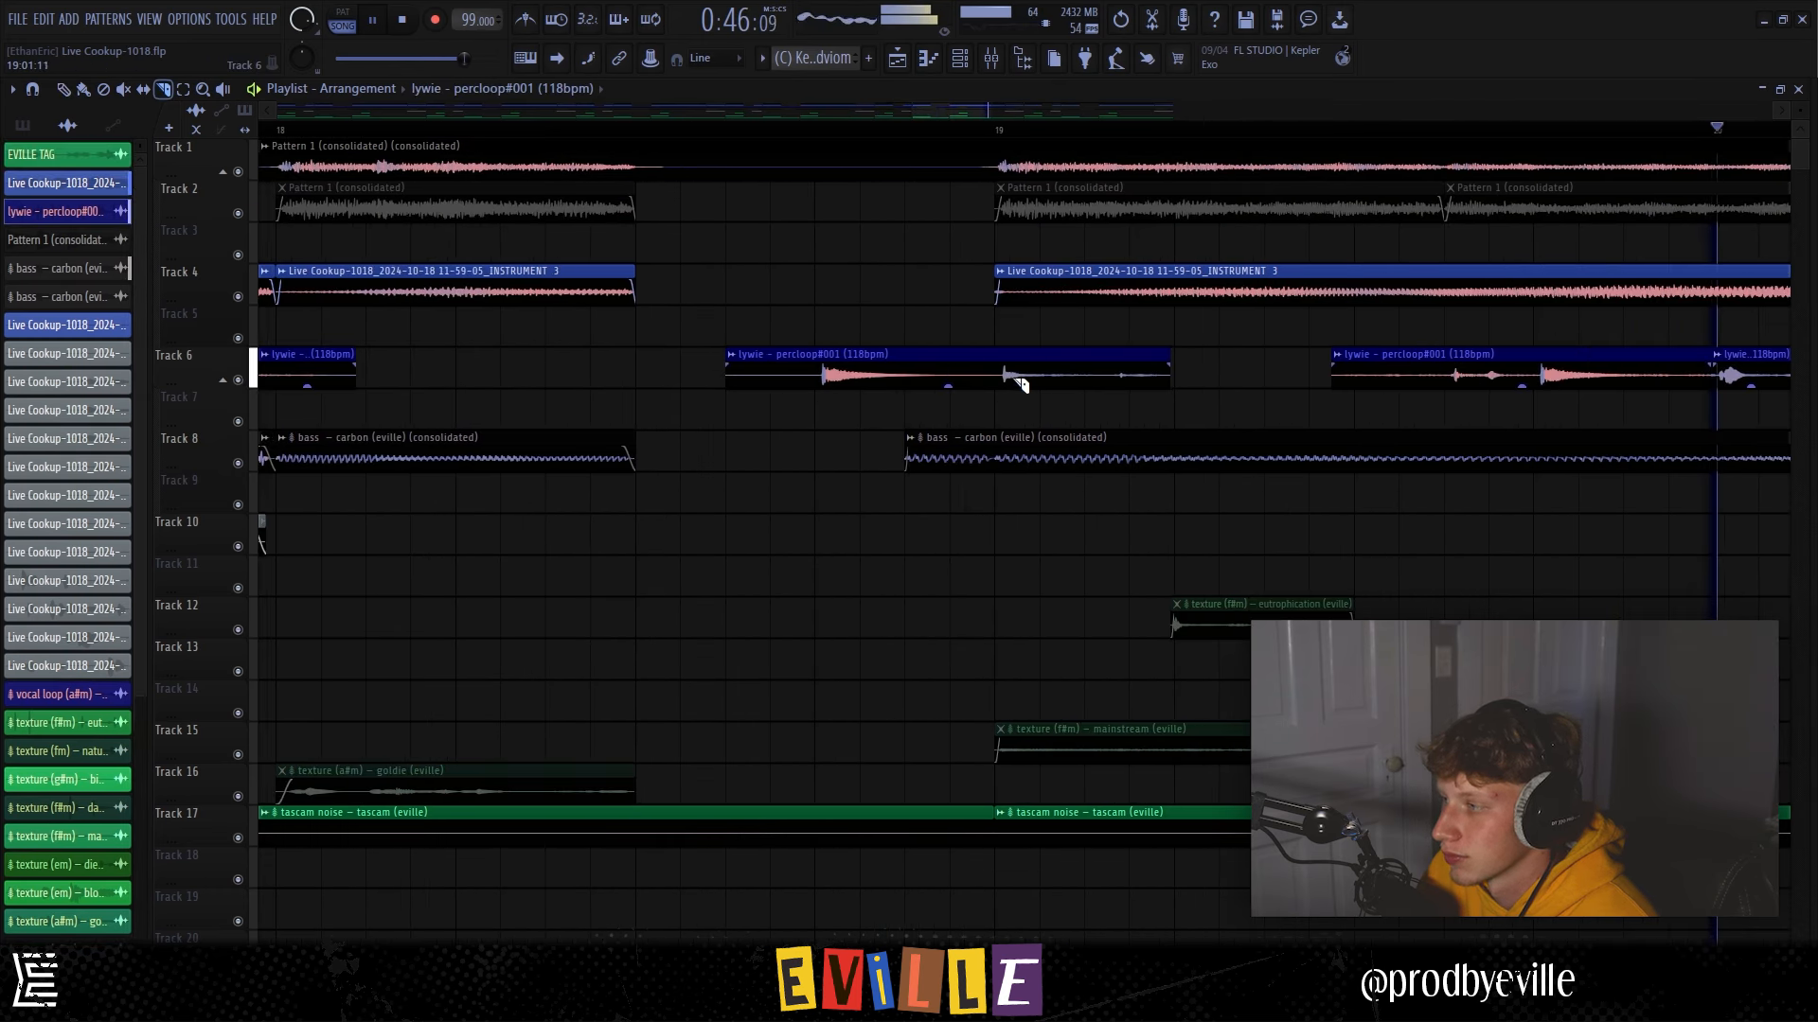
{"action": "scroll", "coordinate": [1140, 377], "scroll_direction": "down", "scroll_amount": 3}
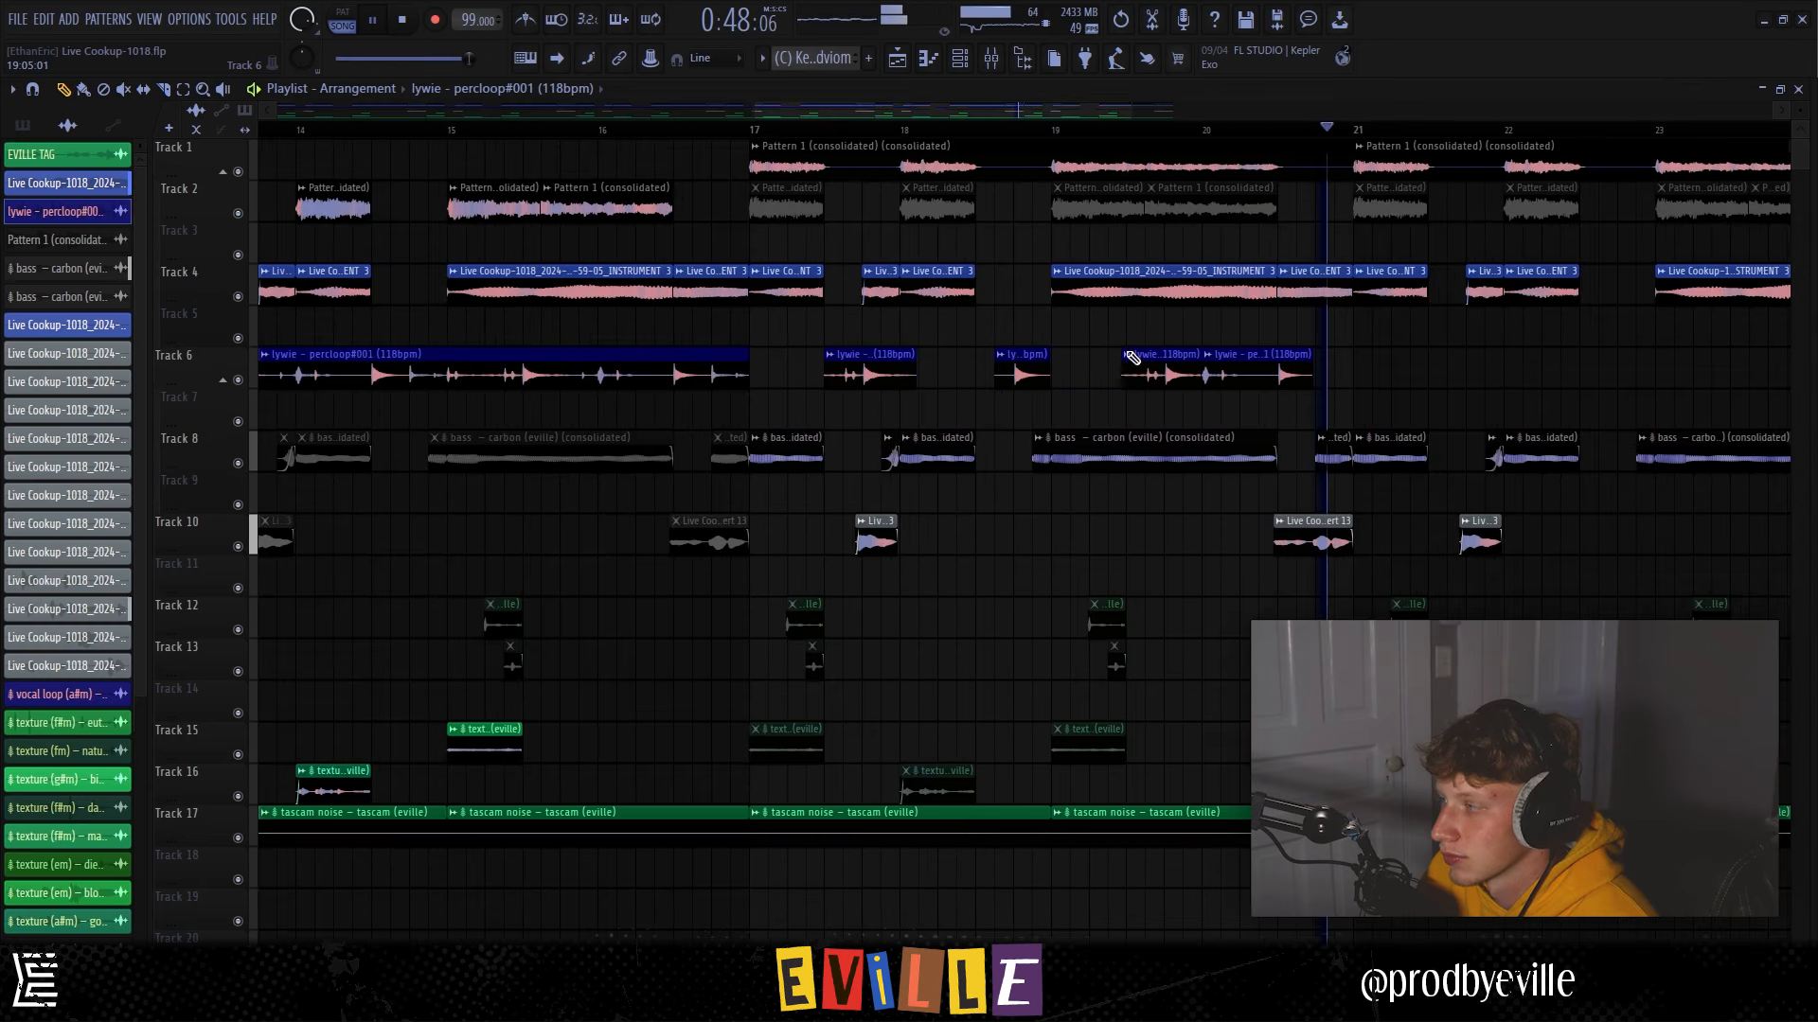